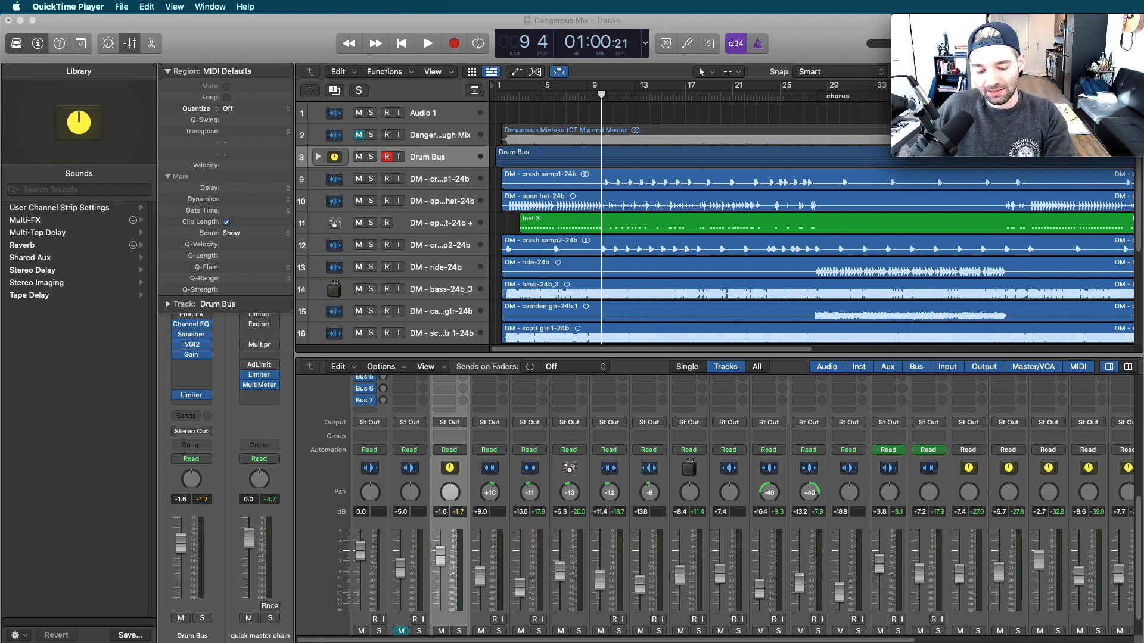
Look over the arrangement's tracks and the mixer's channel strips, with the Dangerous Rough Mix track selected.
scroll(643, 253, "down", 5)
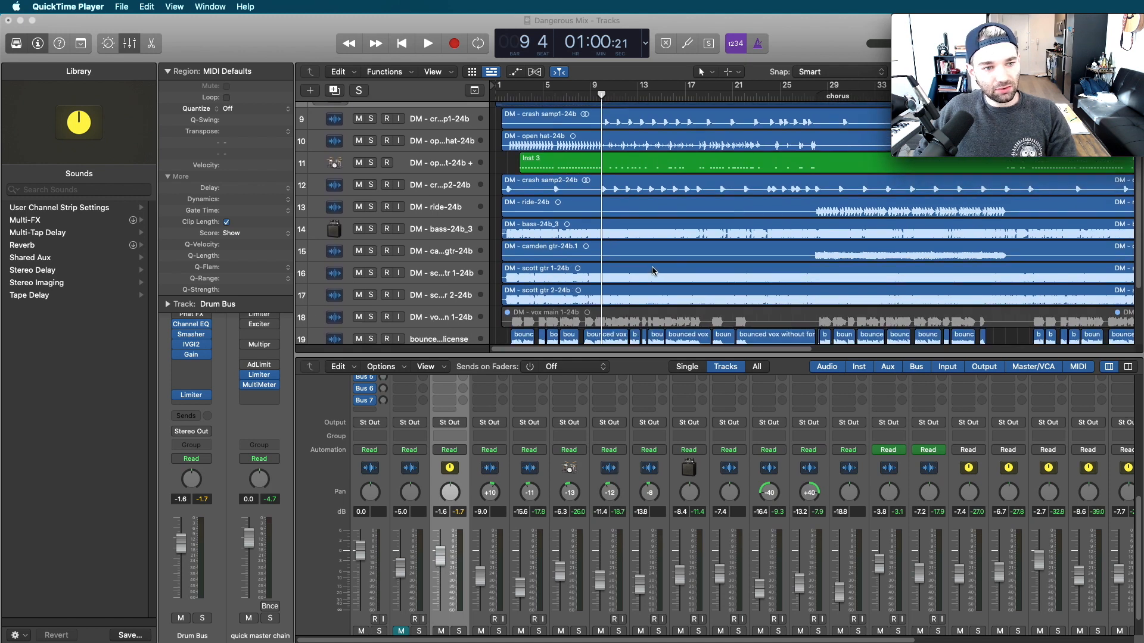
scroll(380, 149, "up", 6)
left_click(451, 134)
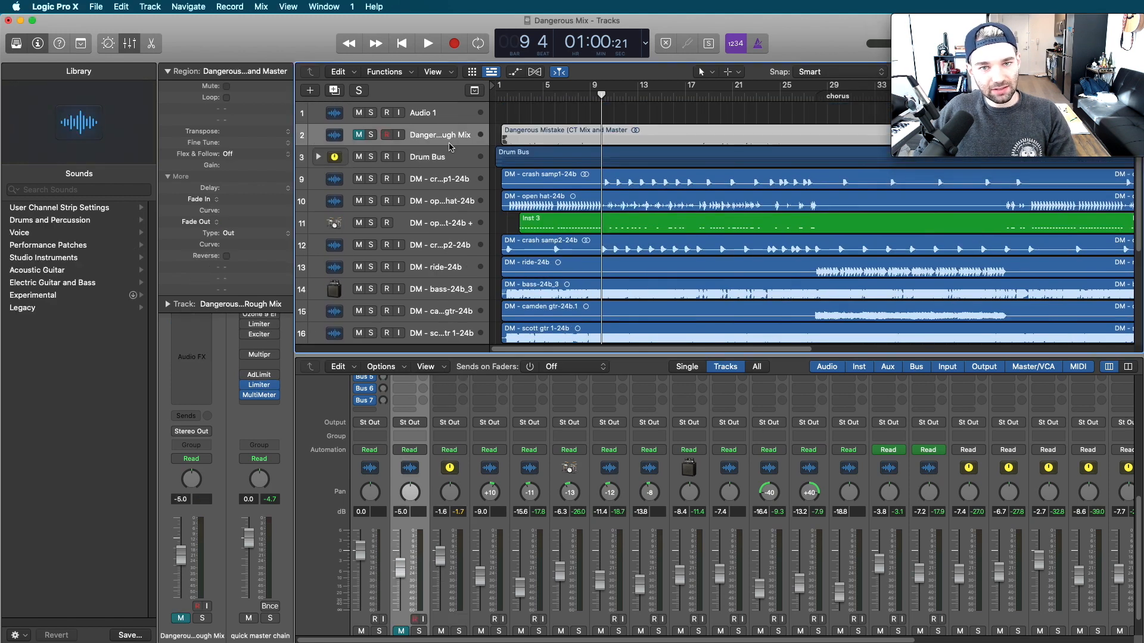
scroll(427, 167, "down", 3)
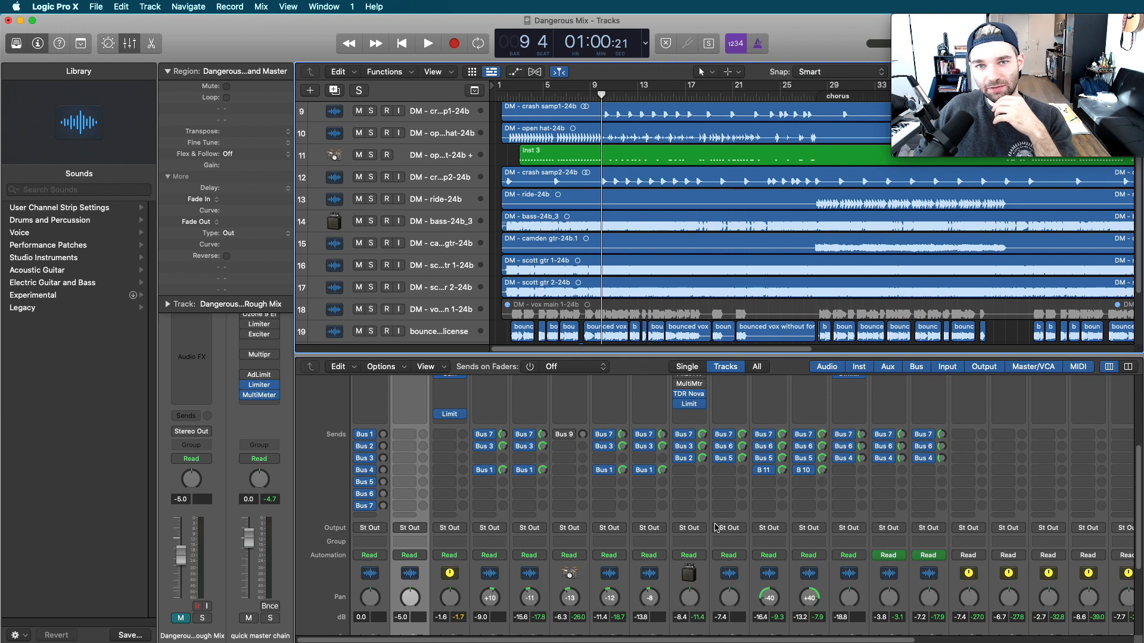
scroll(802, 509, "down", 1)
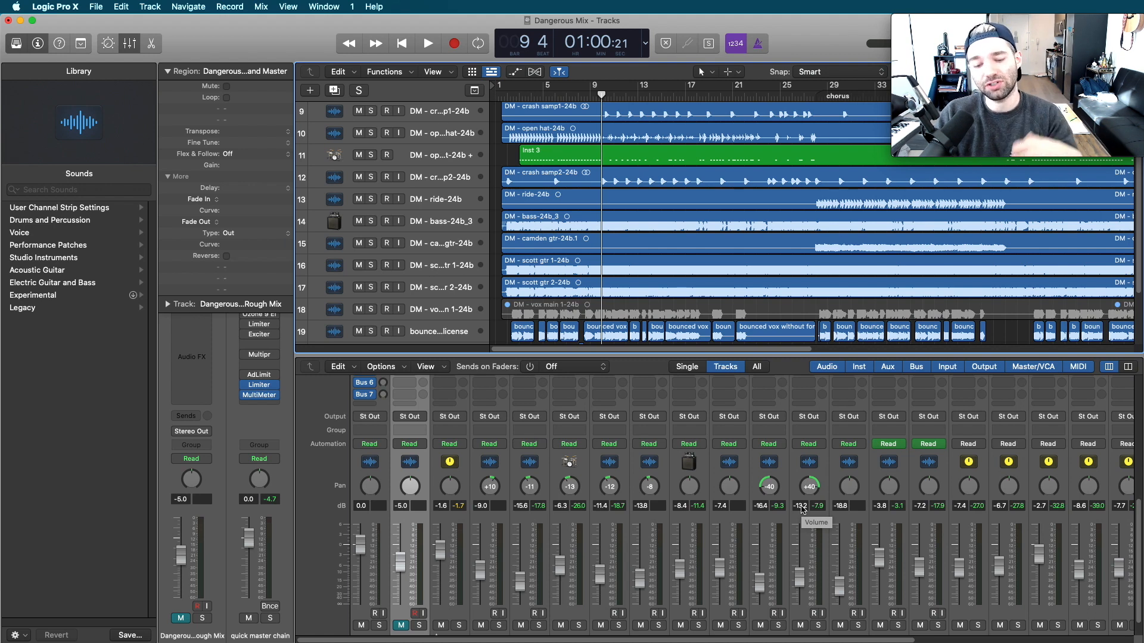
scroll(671, 174, "up", 3)
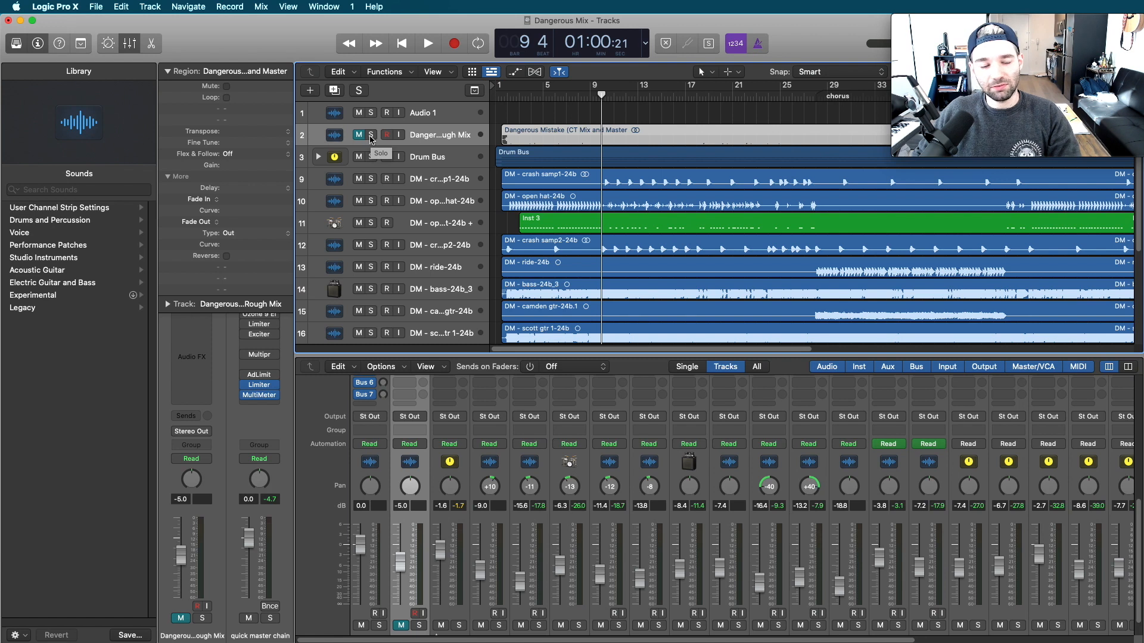
Return the playhead to bar 1 and examine the effects and sends on the mixer's channel strips.
left_click(498, 97)
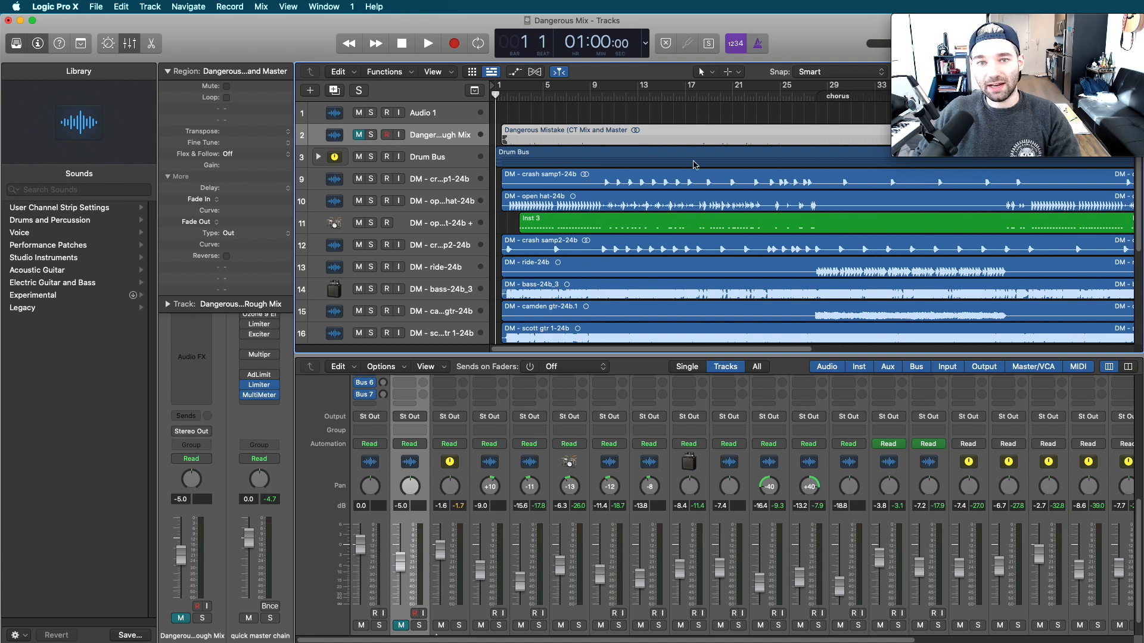
left_click(681, 118)
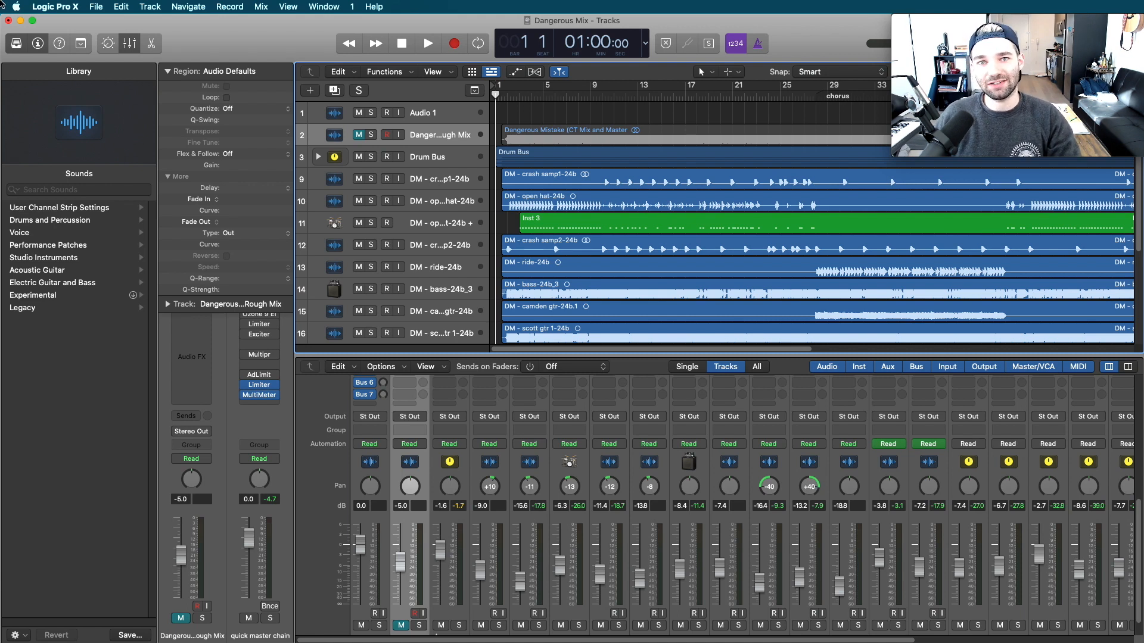
scroll(766, 570, "up", 6)
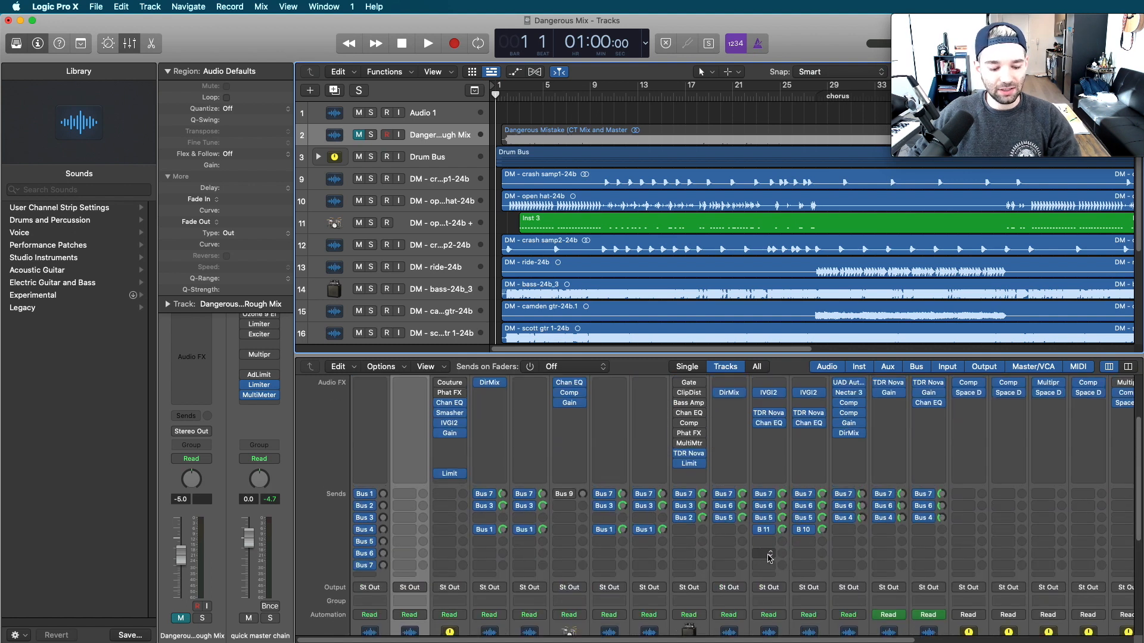
scroll(766, 566, "down", 1)
scroll(768, 563, "right", 10)
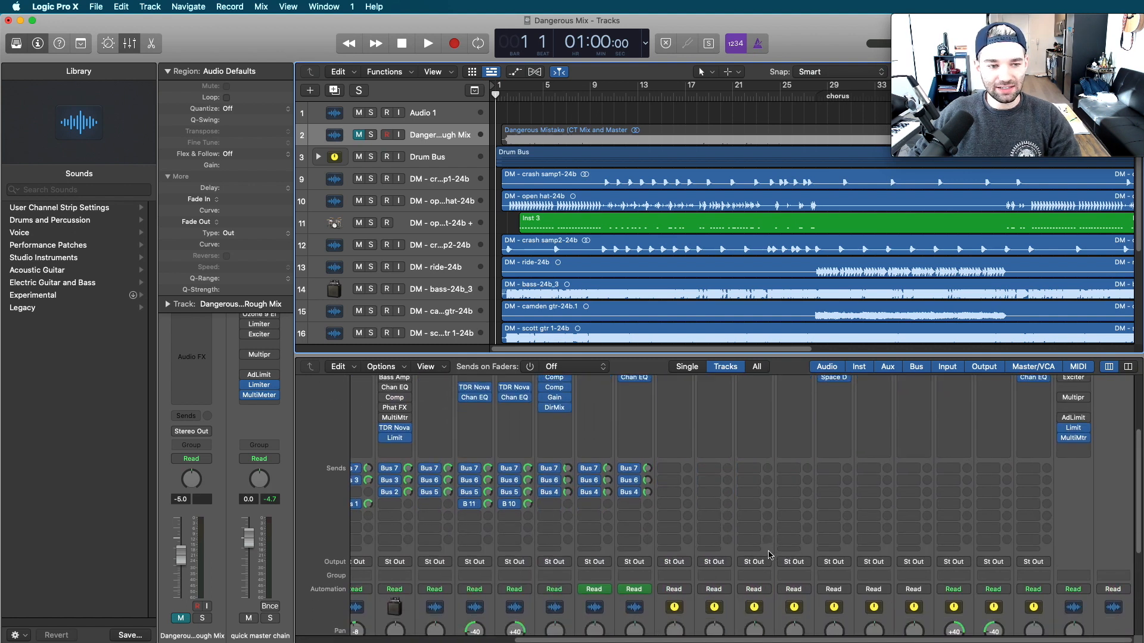
scroll(769, 555, "up", 3)
scroll(834, 542, "left", 10)
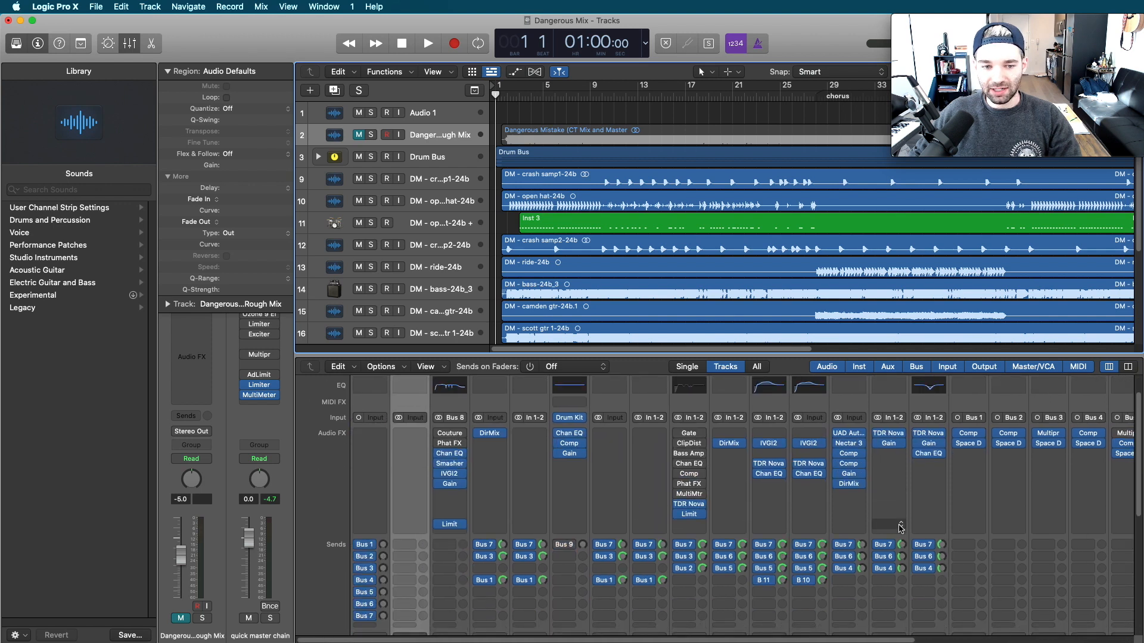
scroll(732, 458, "down", 2)
Play the song from bar 1 with the rough mix track soloed, switch to the full mix, and stop.
left_click(372, 136)
key("space")
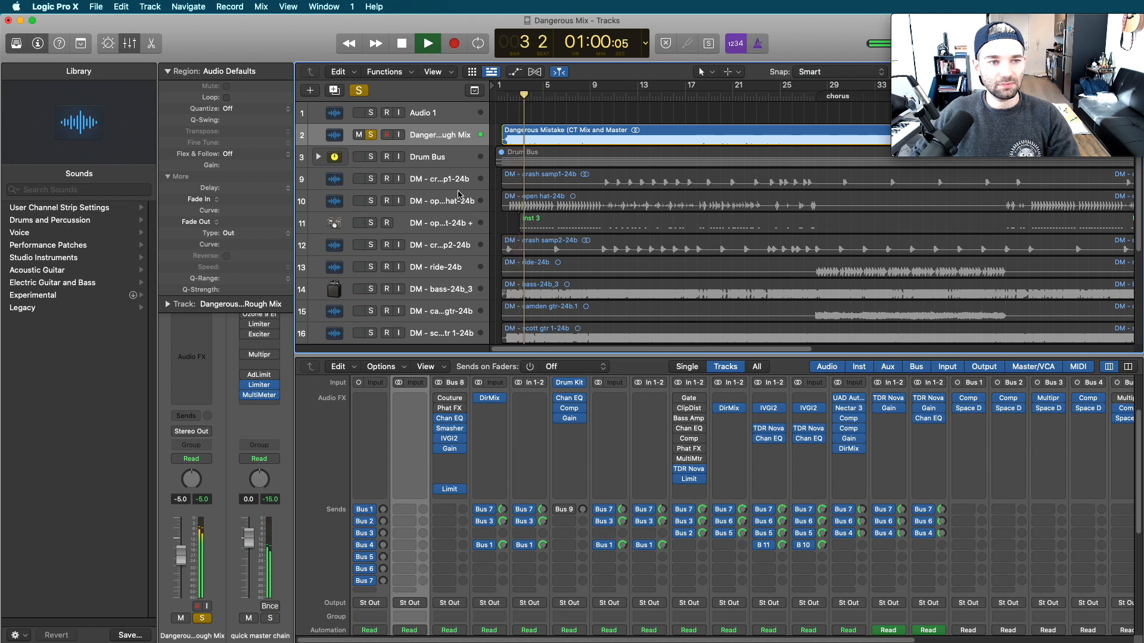
left_click(371, 135)
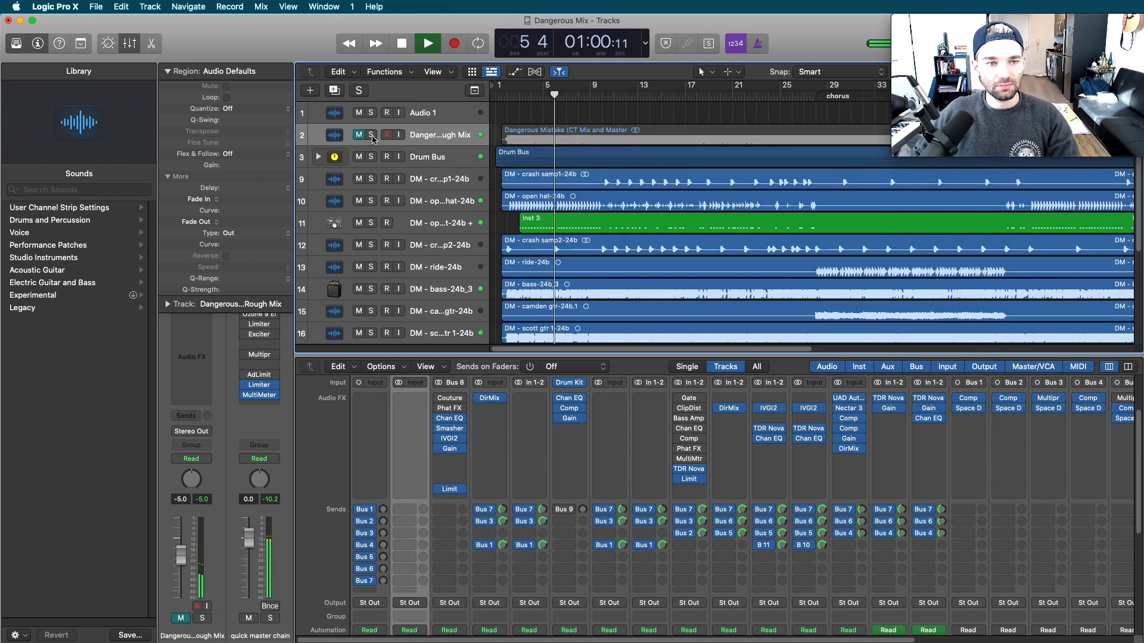
key("space")
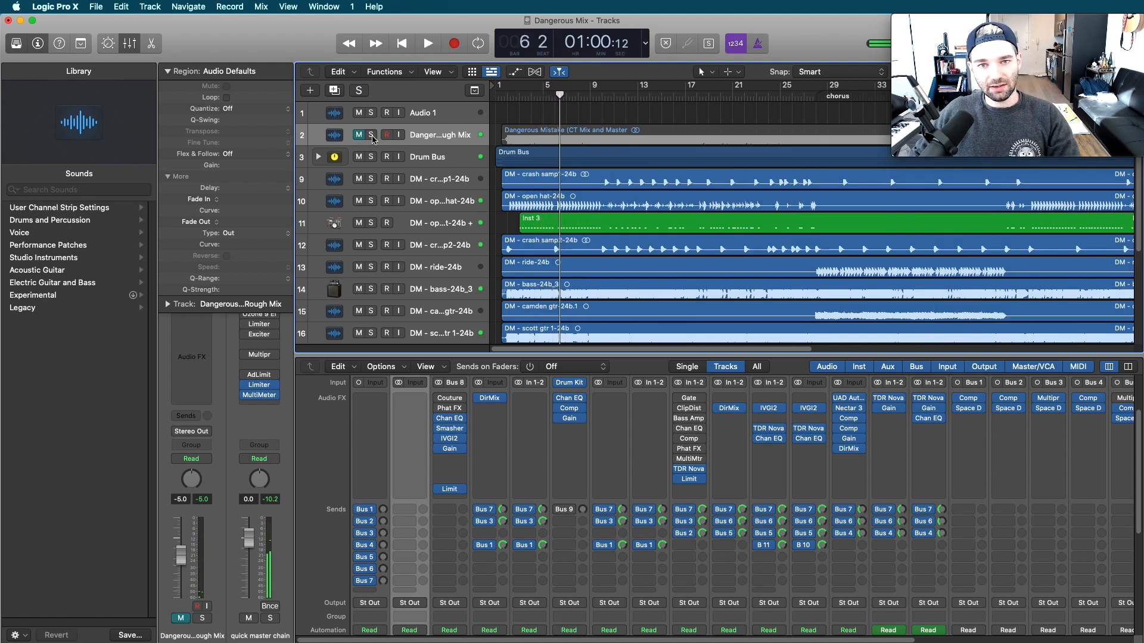
Resume playback and toggle the rough mix track's solo on and off to compare it with the current mix.
key("space")
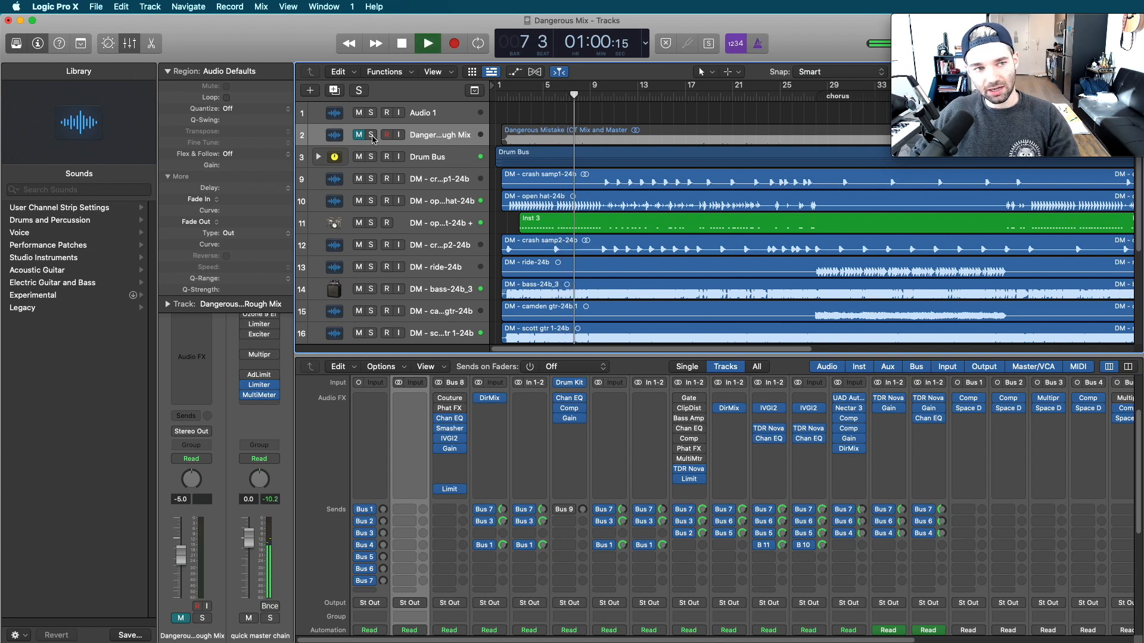
left_click(371, 136)
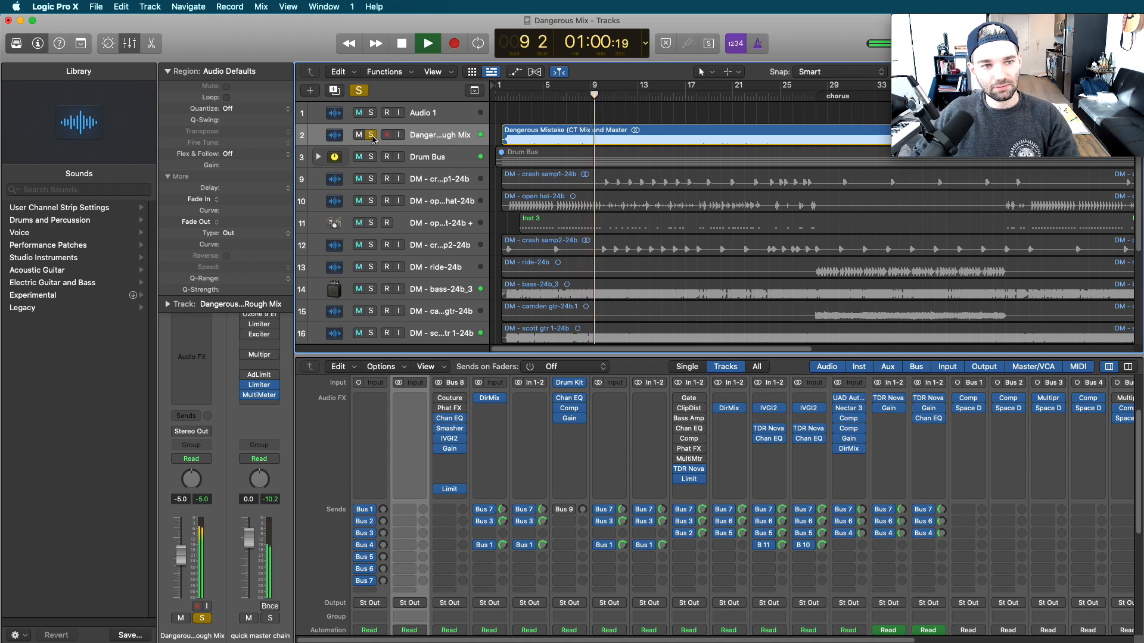
left_click(372, 136)
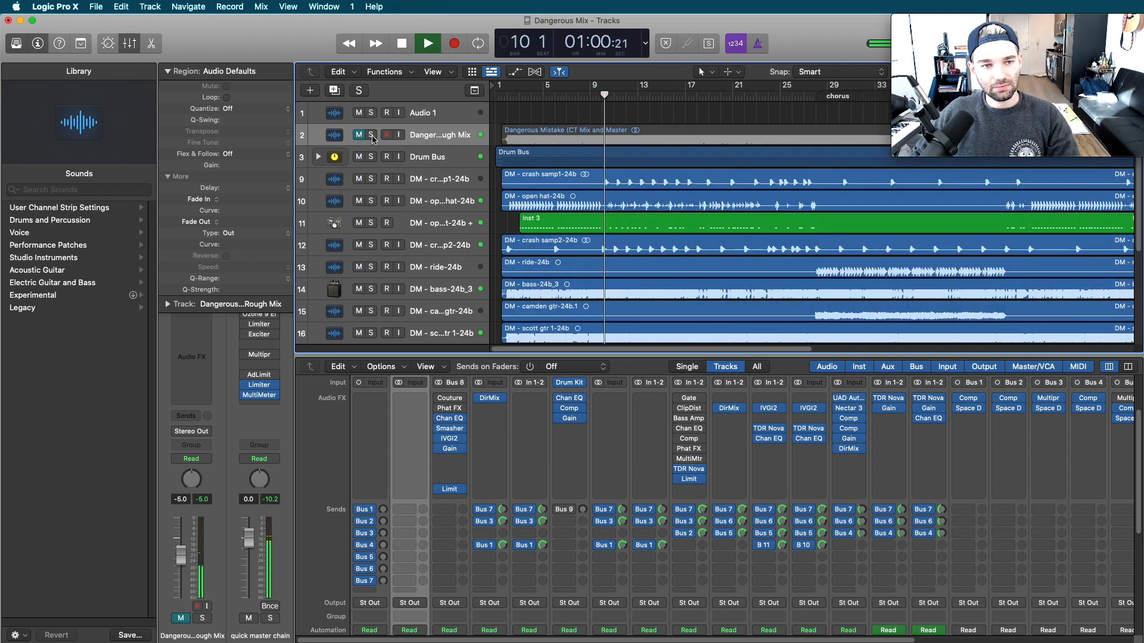
key("space")
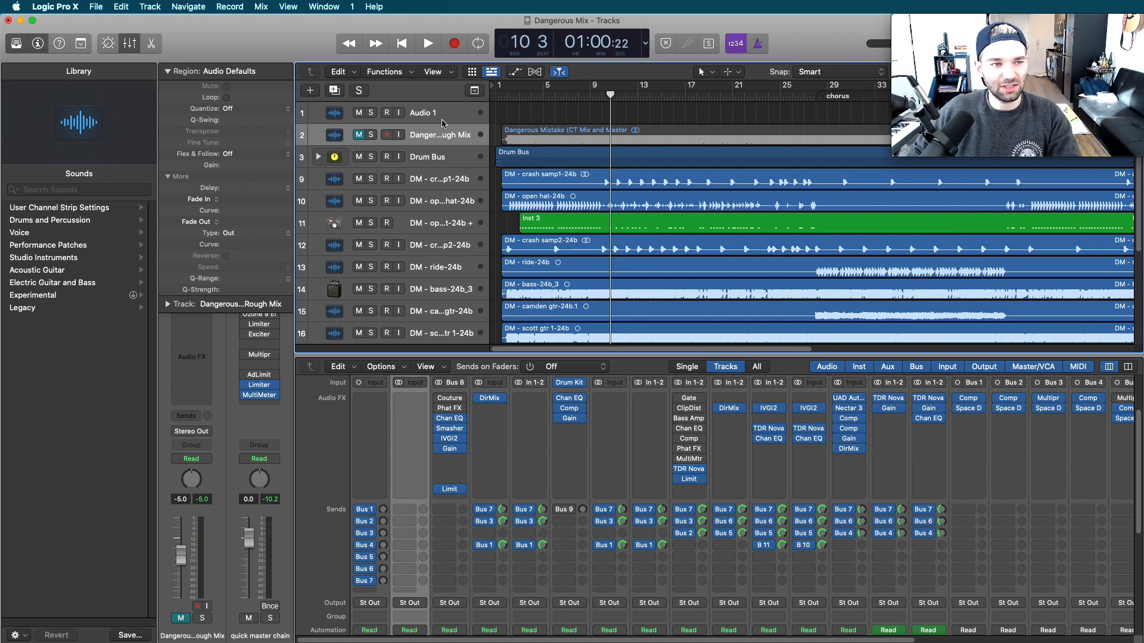
Solo the rough mix track again for a short listen, and stop playback with the solo cleared.
left_click(374, 136)
key("space")
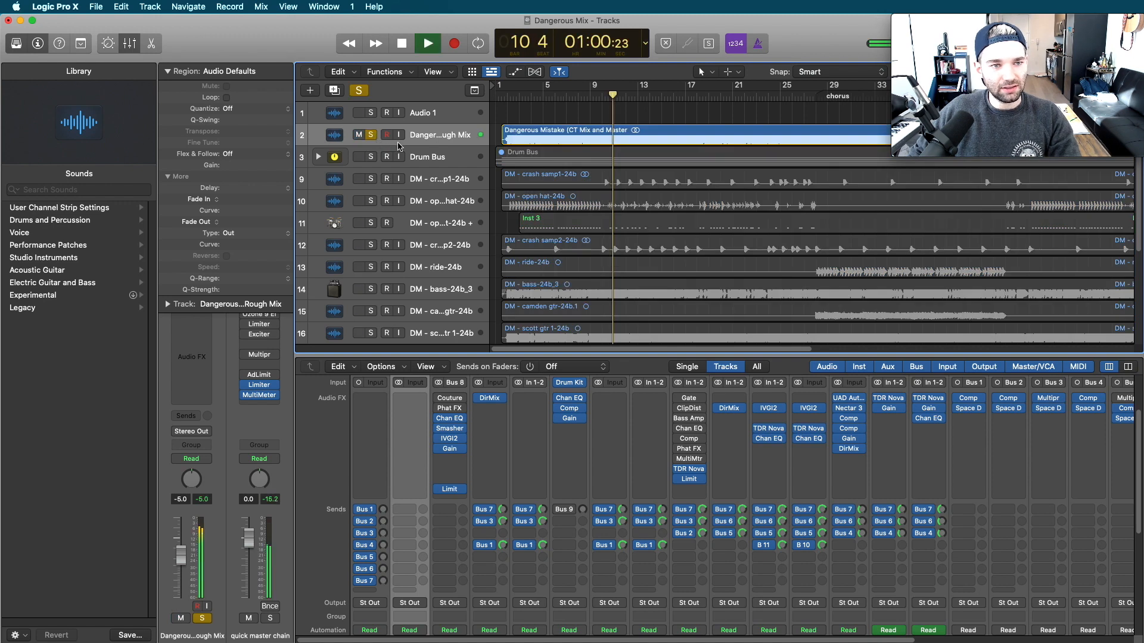
key("space")
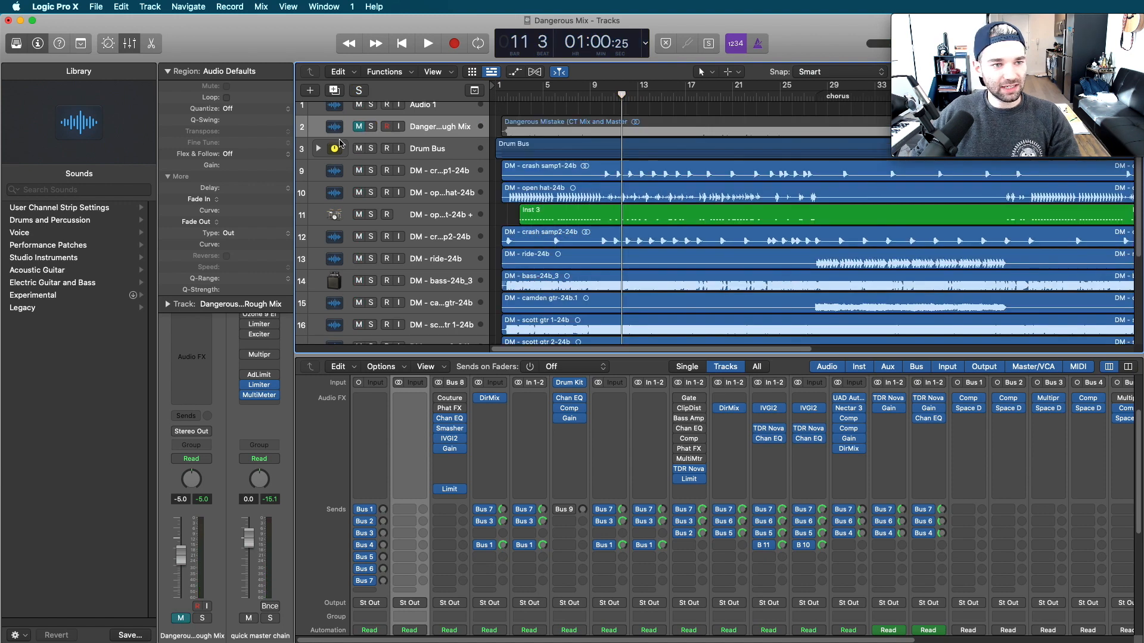
Solo the Drum Bus and the cymbal and hat tracks through DM - ride-24b, and play them with the Drum Bus stack expanded.
left_click(319, 149)
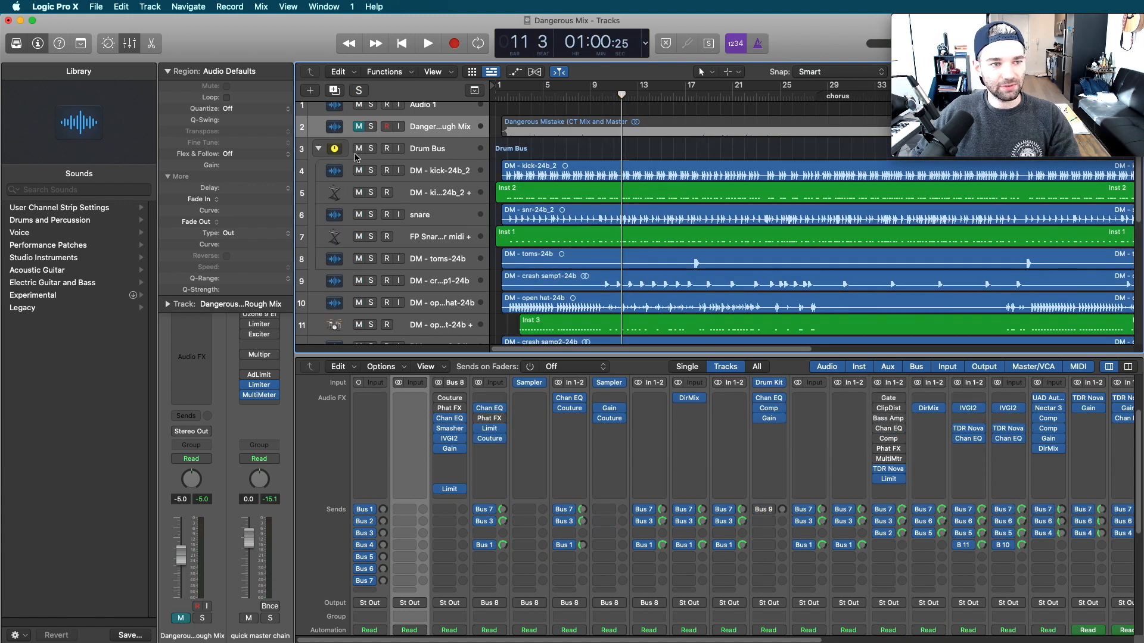
left_click(319, 149)
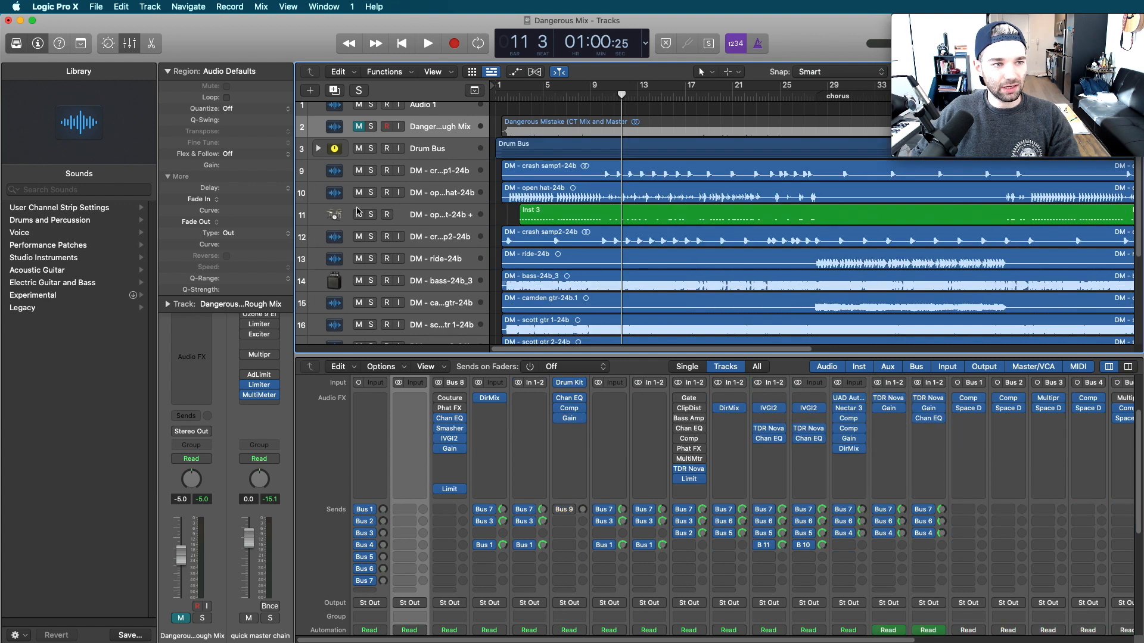
left_click_drag(370, 148, 374, 260)
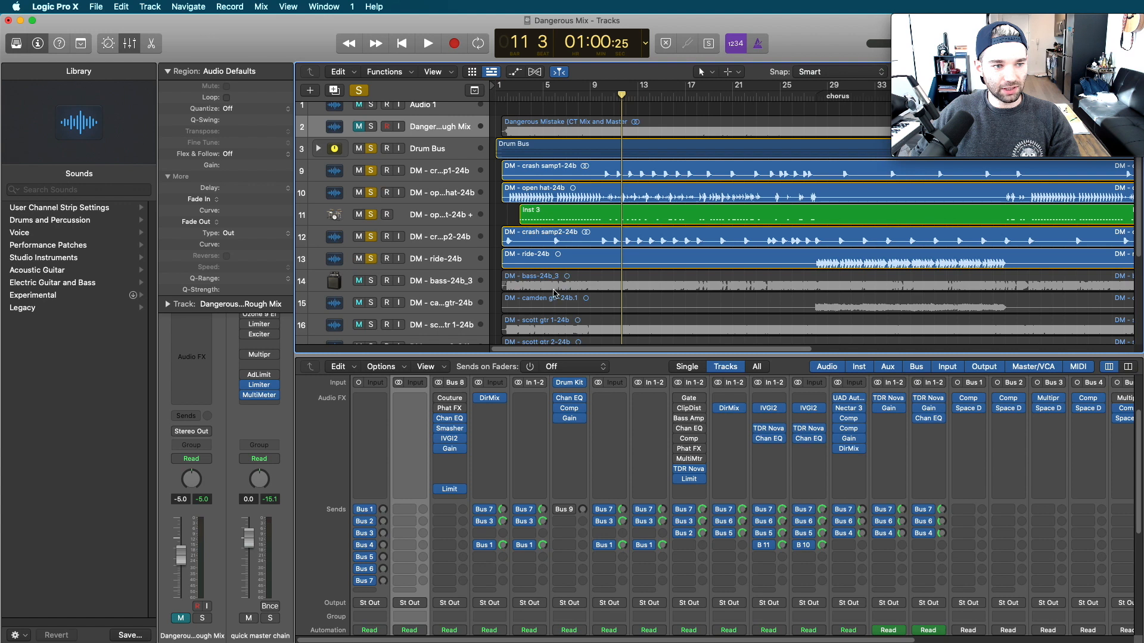
key("space")
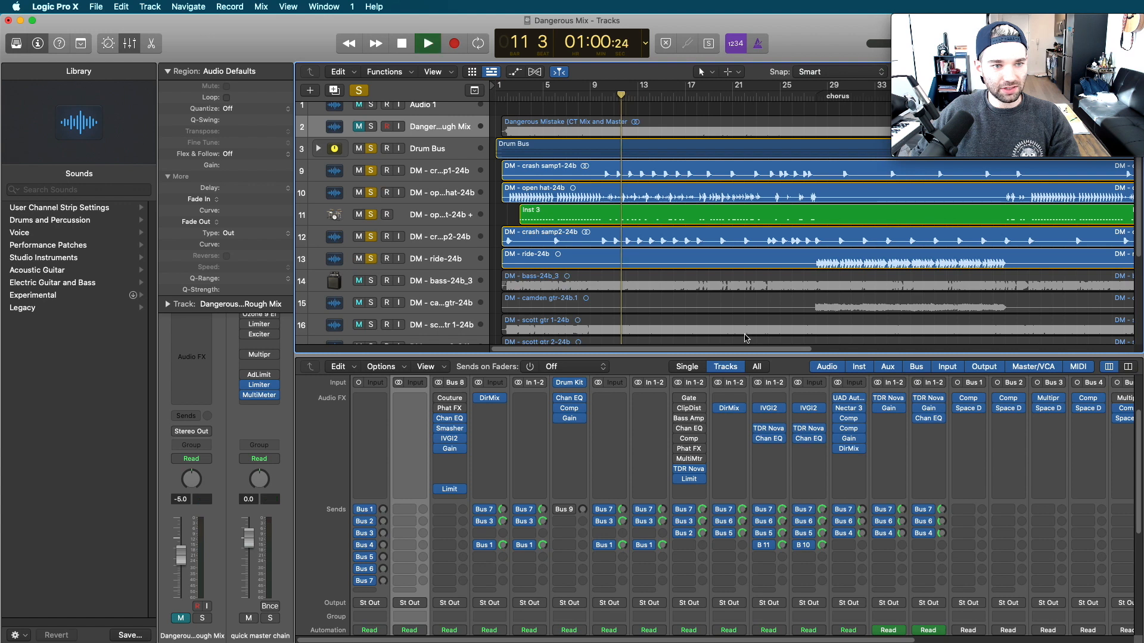
left_click(319, 148)
scroll(430, 145, "down", 2)
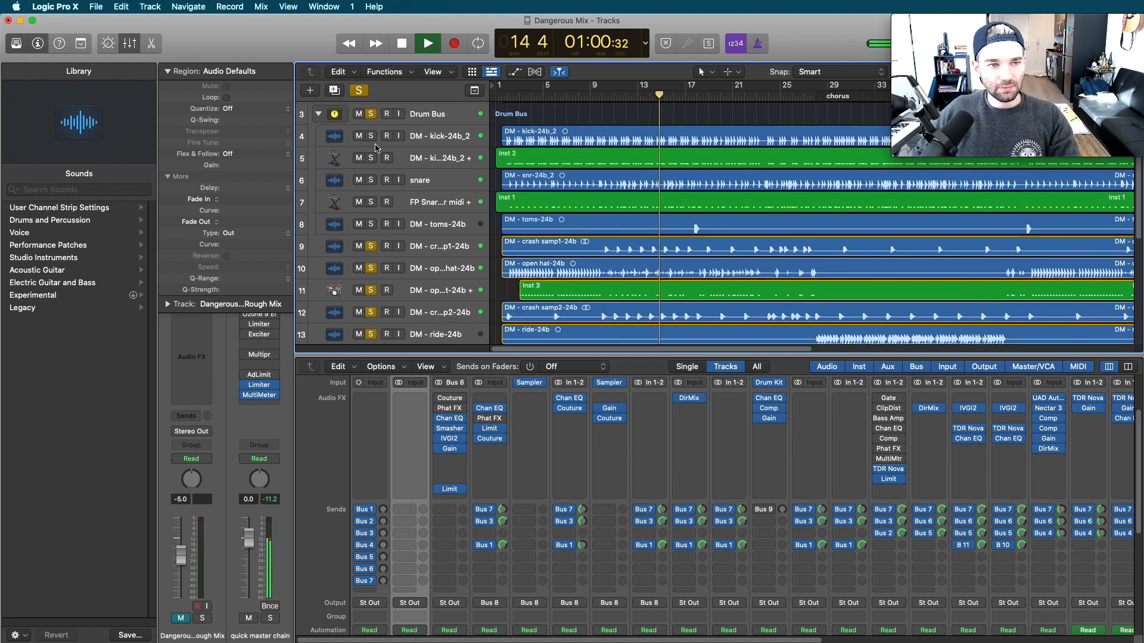
key("space")
Inspect the kick and snare MIDI trigger regions inside the Drum Bus stack.
left_click(517, 160)
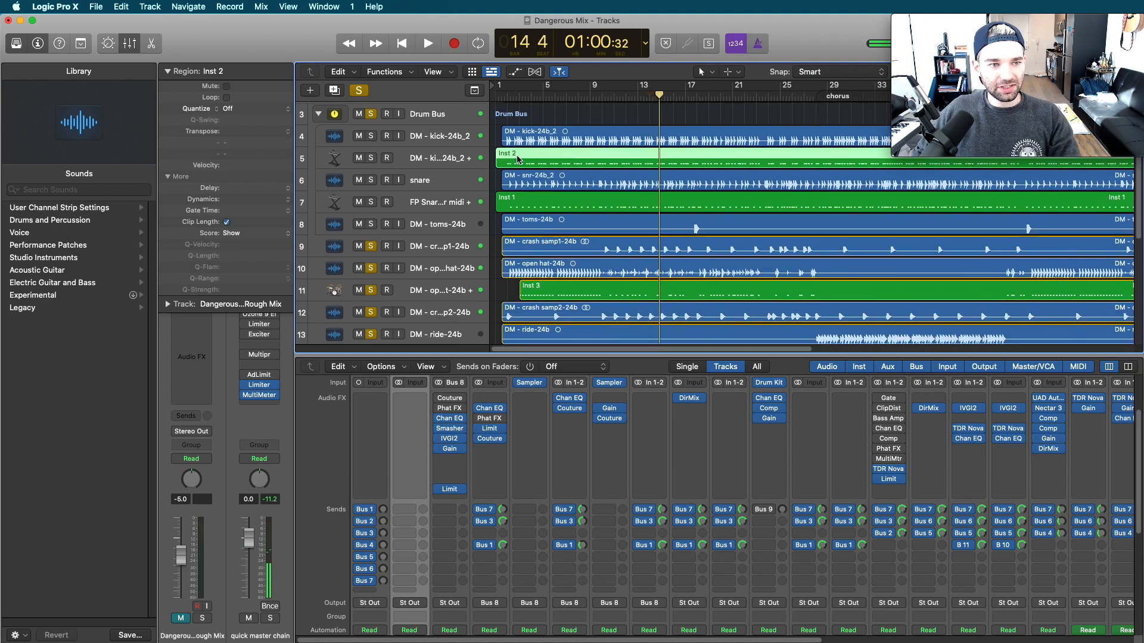
left_click(525, 207)
left_click(438, 209)
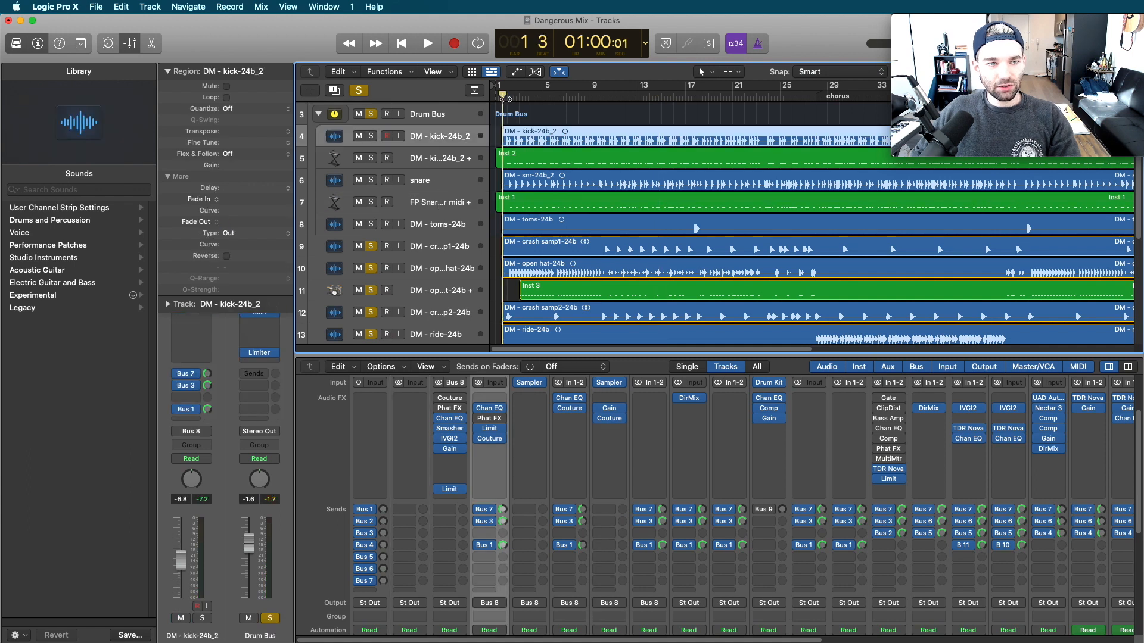
Solo only the DM - kick-24b_2 track and play it from near the end of bar 1.
left_click_drag(503, 98, 504, 98)
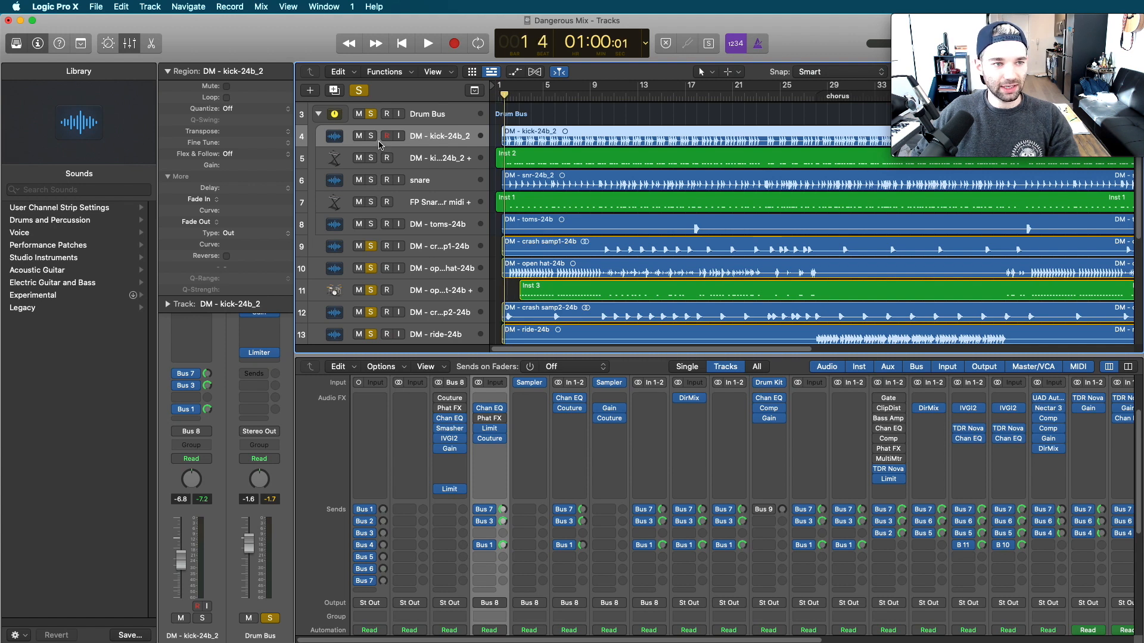
left_click(370, 114)
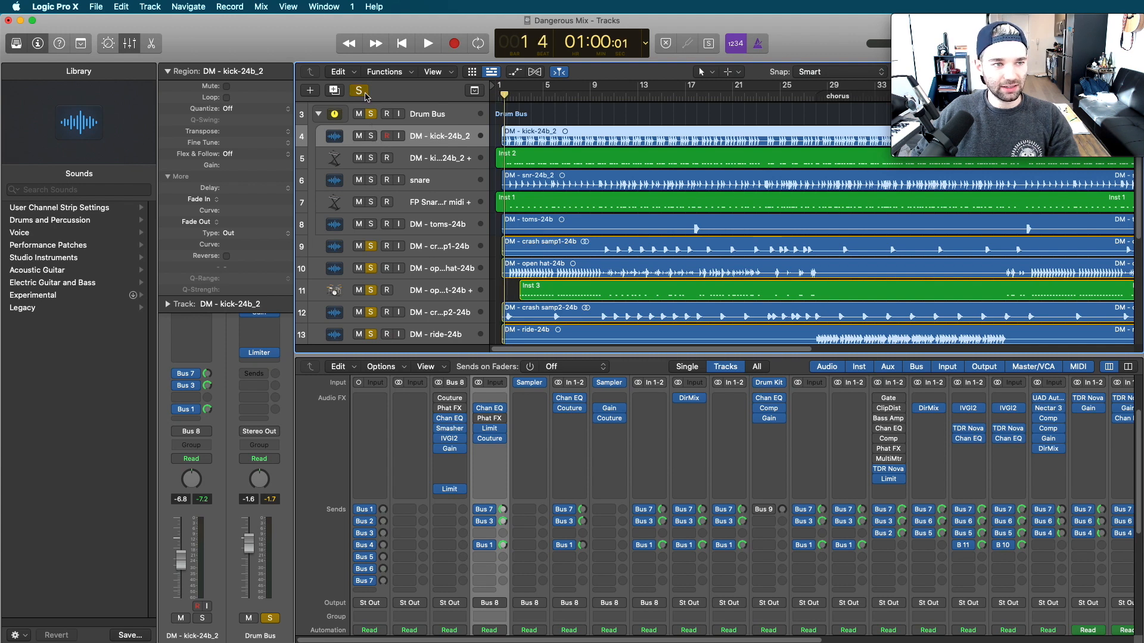
left_click(370, 136)
key("space")
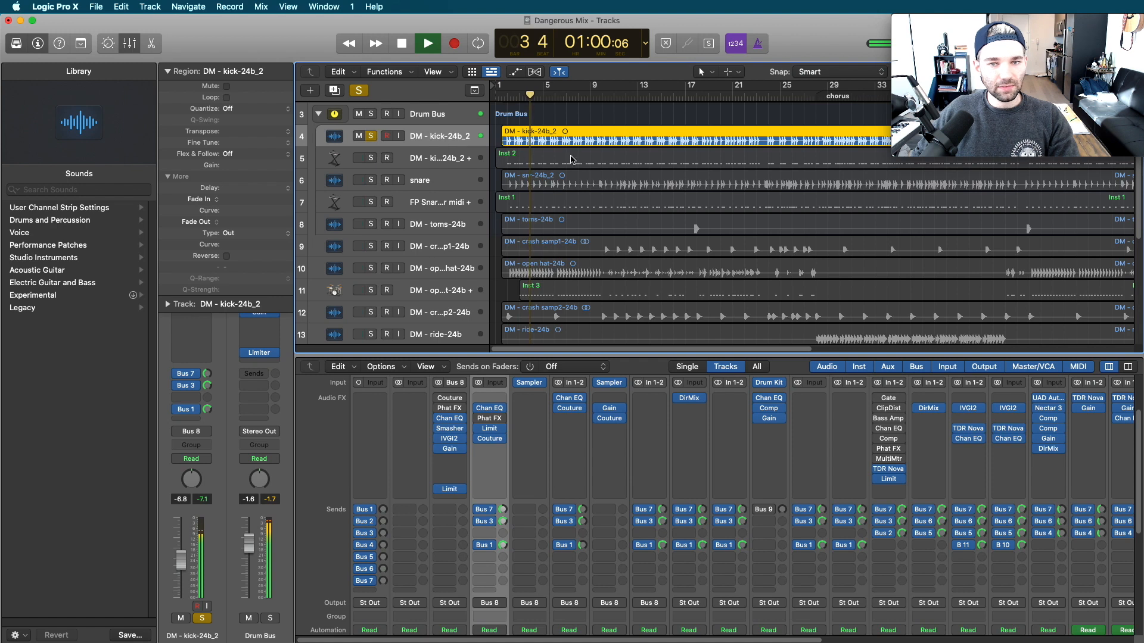
key("space")
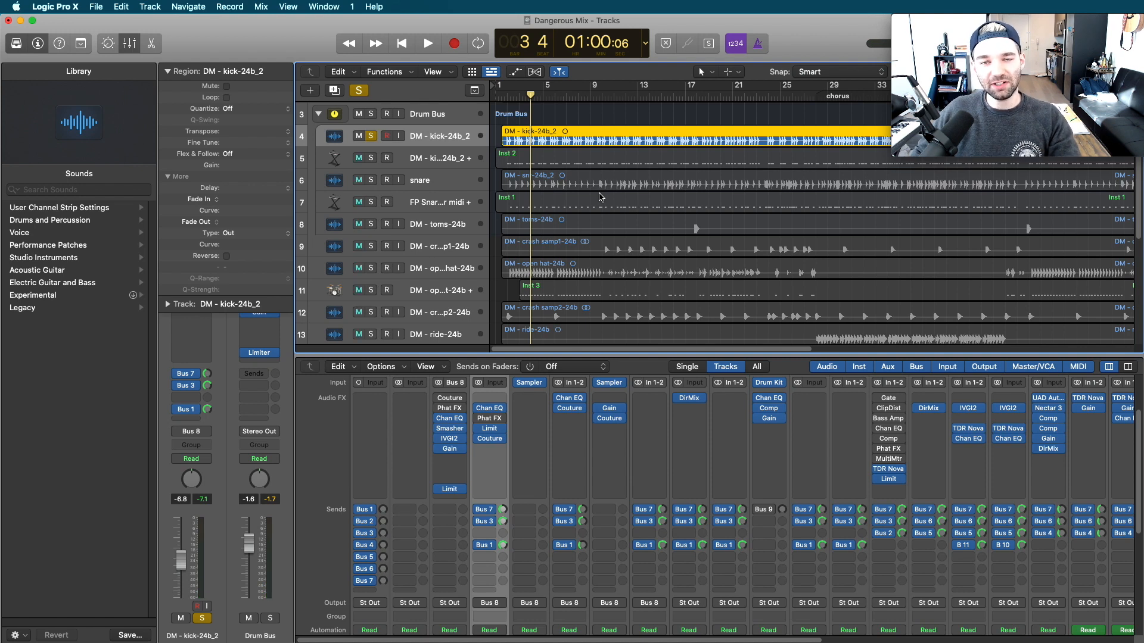
Select the DM - kick-24b_2 audio region and analyze its transients.
left_click(573, 159)
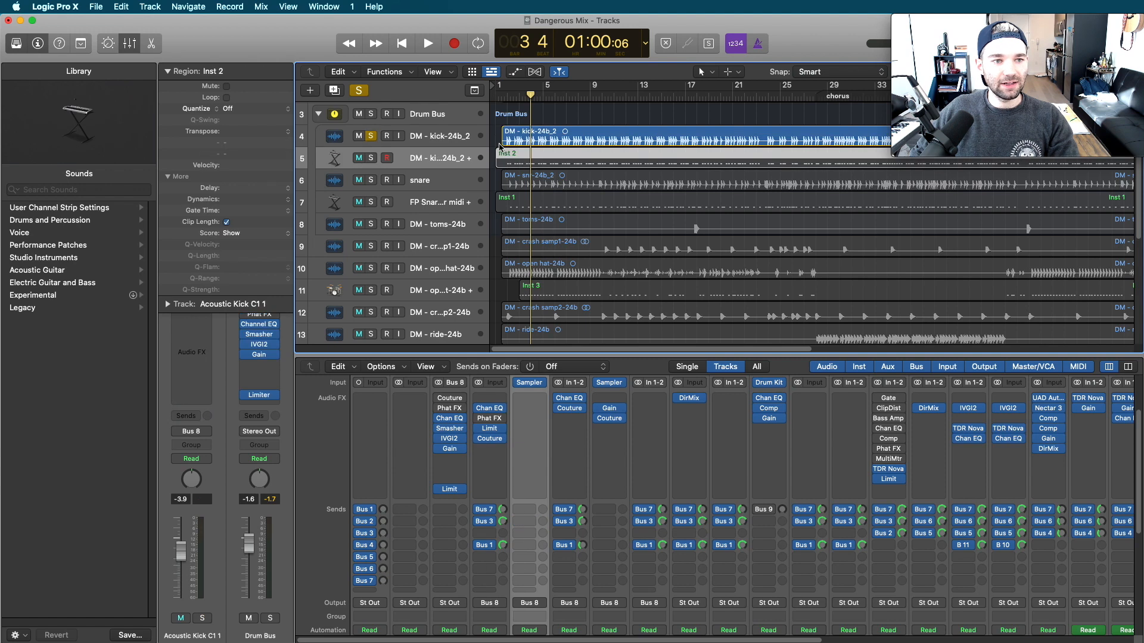
left_click(559, 136)
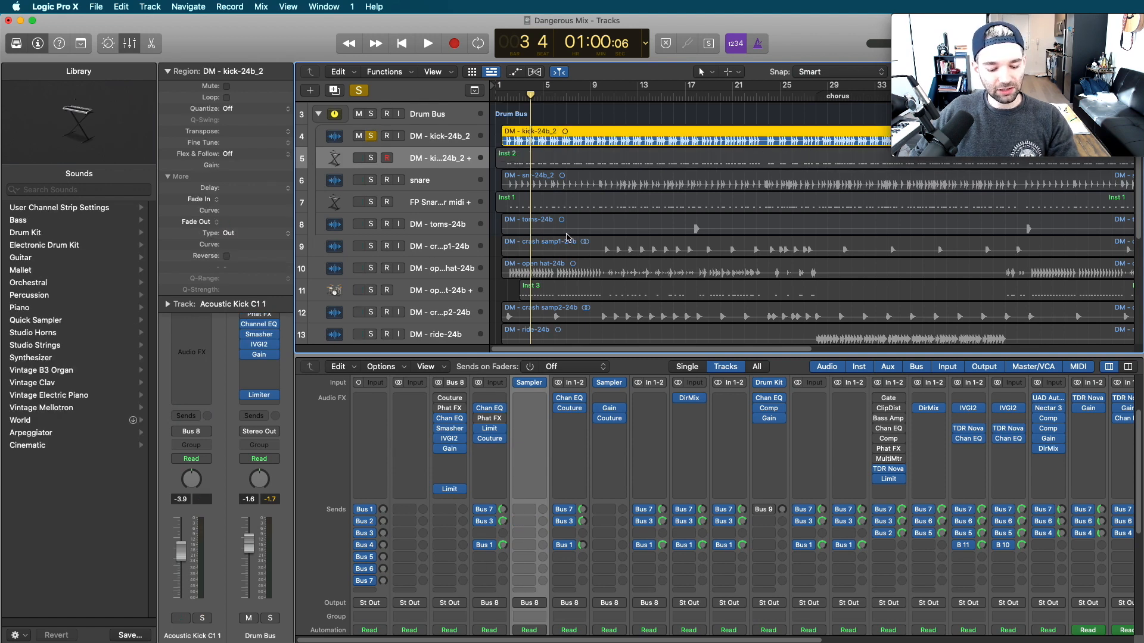
left_click(550, 145)
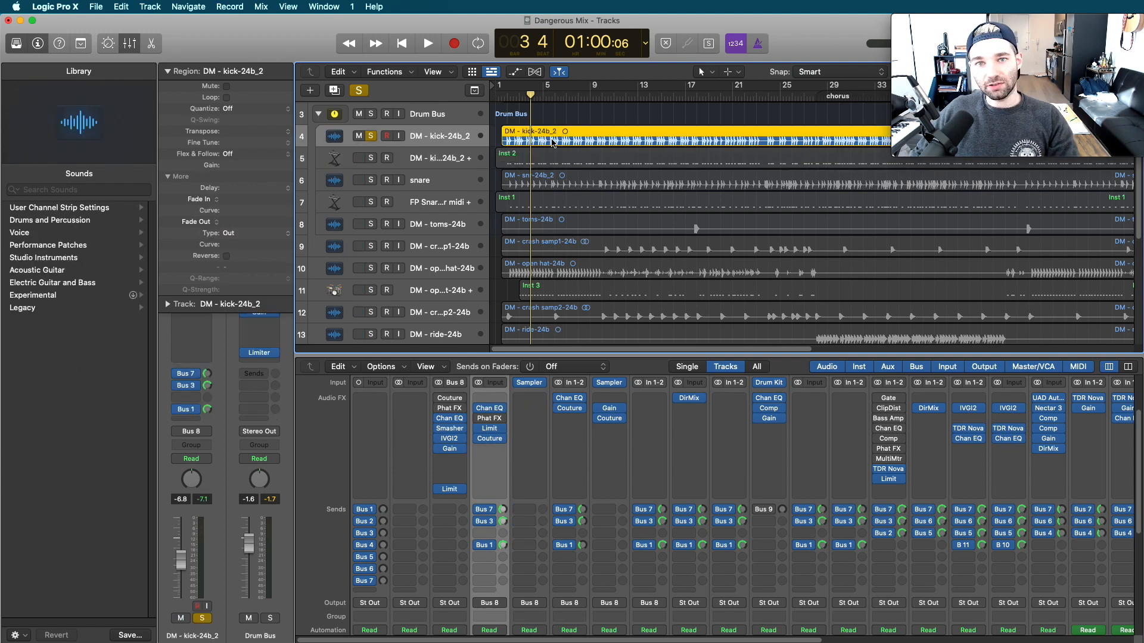
key("super+f")
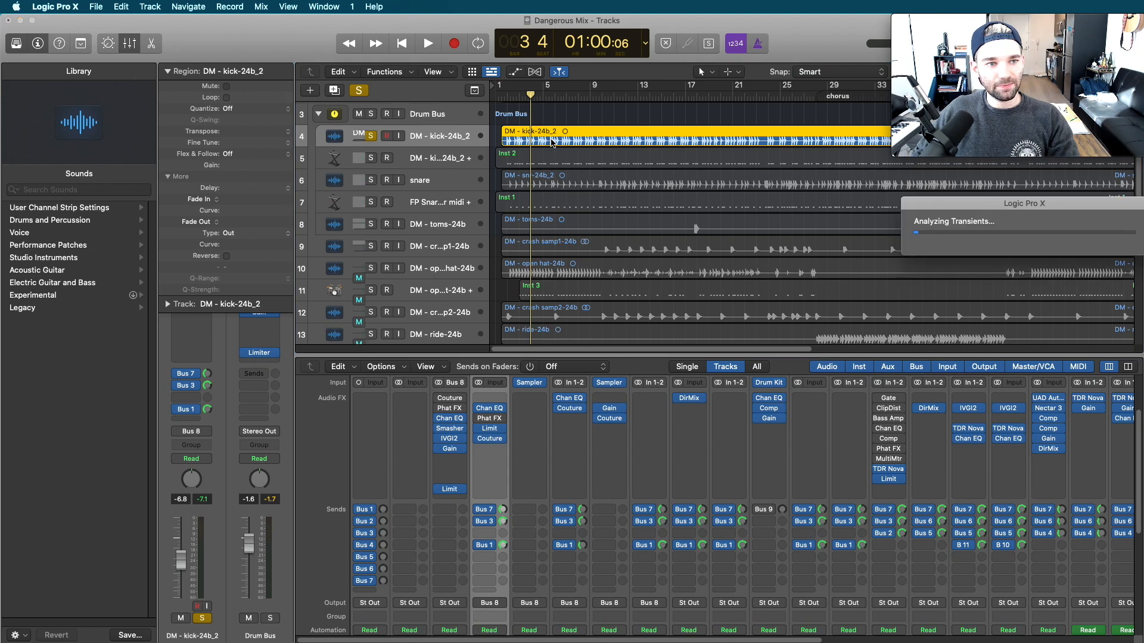
left_click_drag(938, 202, 738, 195)
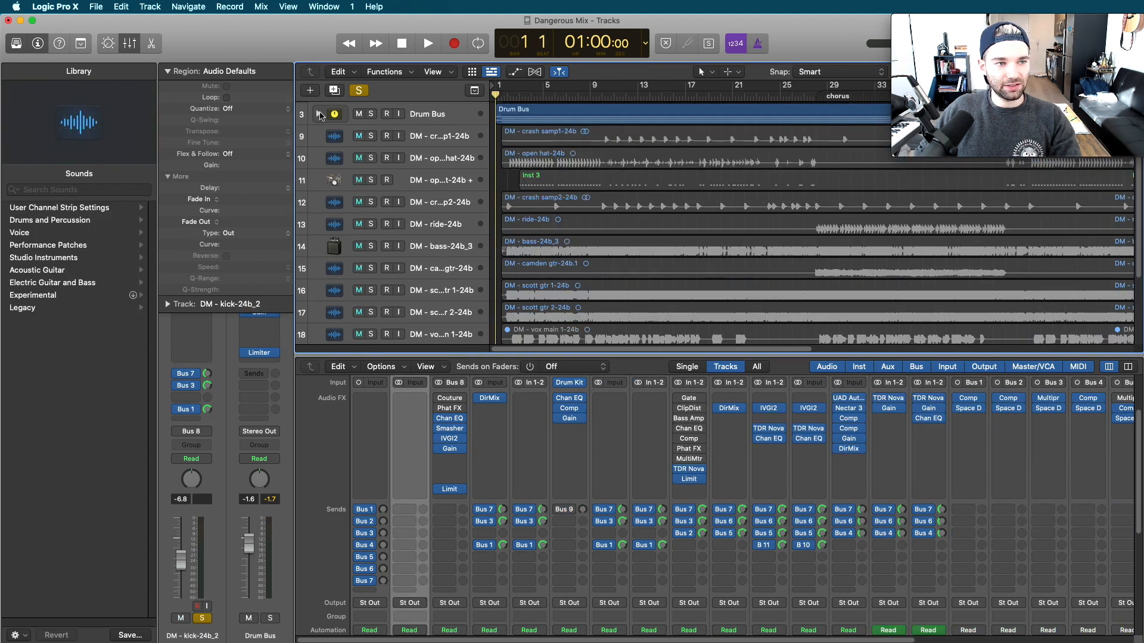
Expand the Drum Bus stack, add the DM - kick-24b_2 + MIDI kick track to the solo, and select it.
left_click(319, 114)
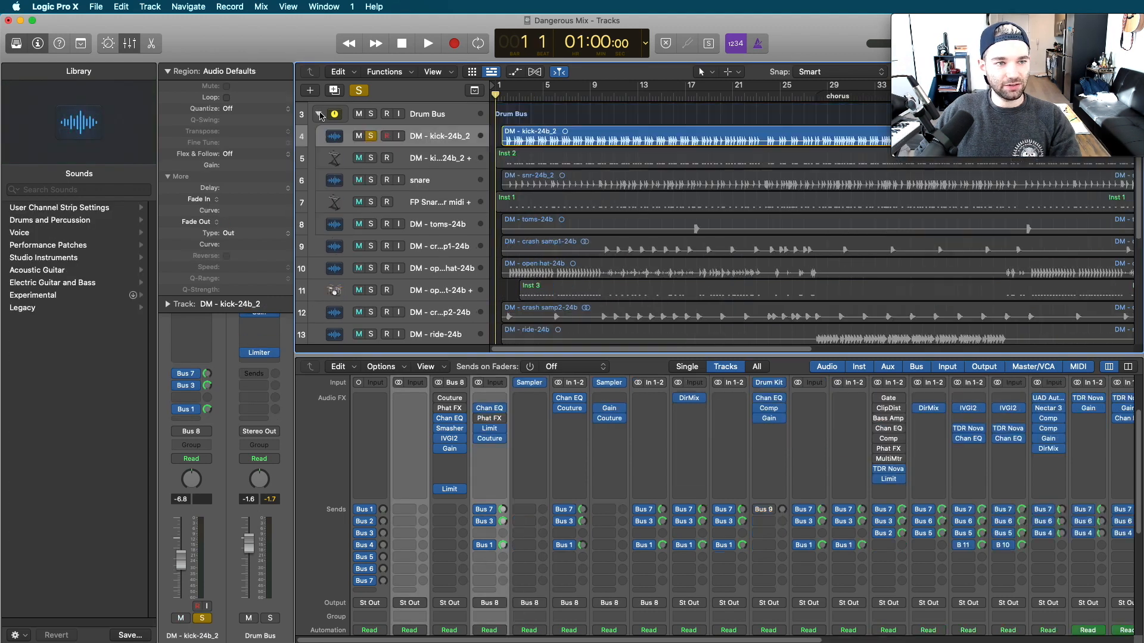
left_click(370, 160)
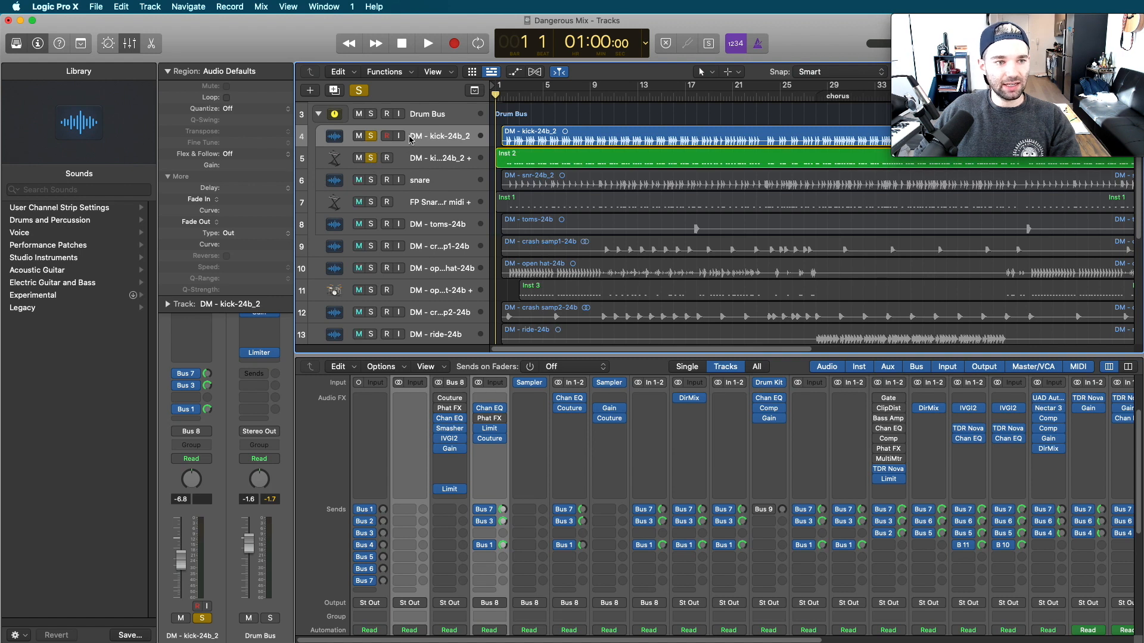
left_click(426, 160)
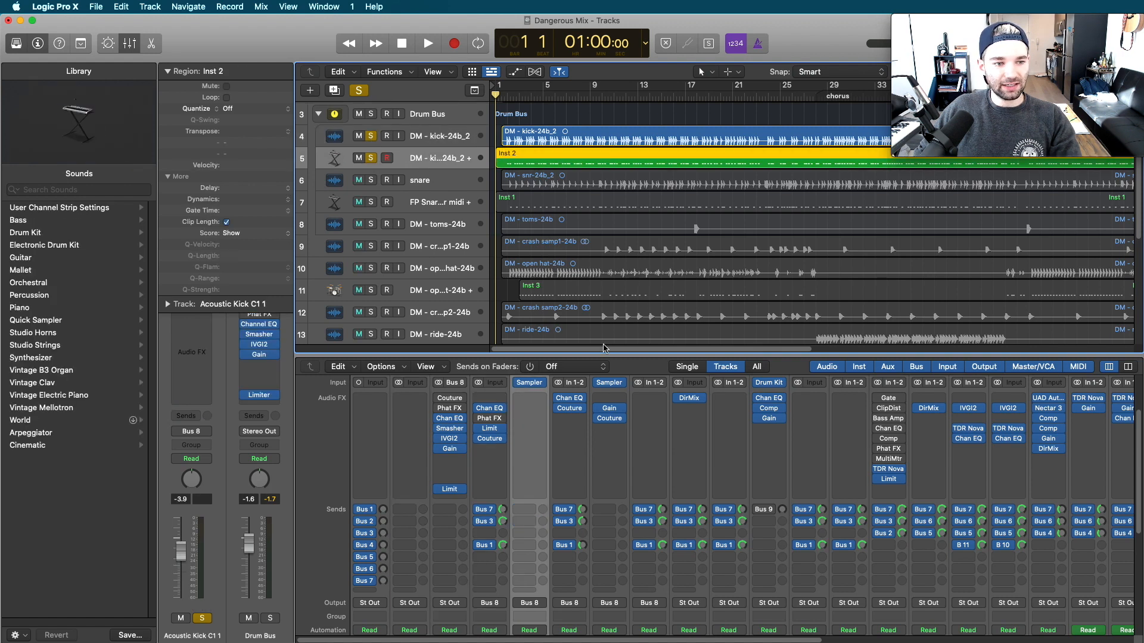
Play the soloed kick layers, comparing without and with the MIDI kick with enlarged tracks, and stop playback.
key("space")
left_click(371, 158)
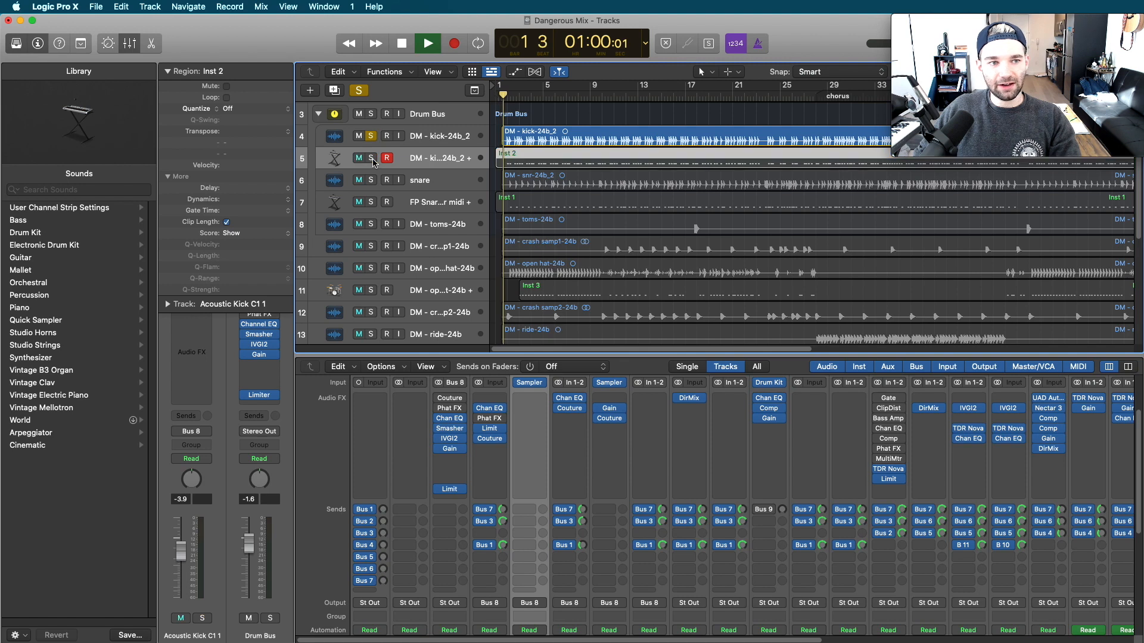
left_click(371, 158)
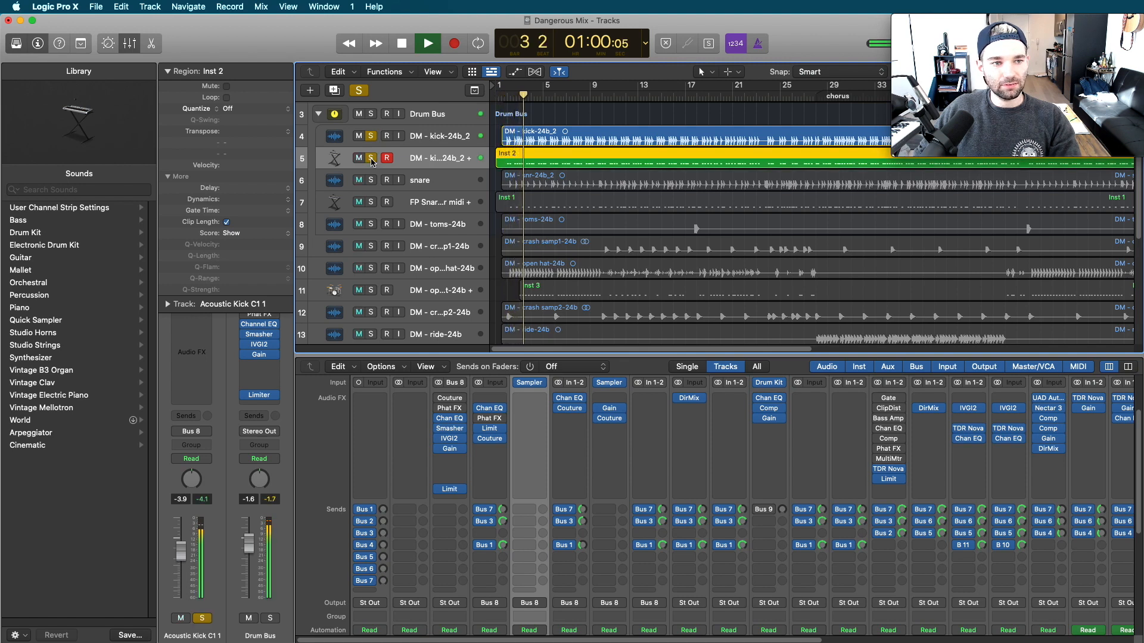
key("super+Down")
key("super+Down")
key("super+Down")
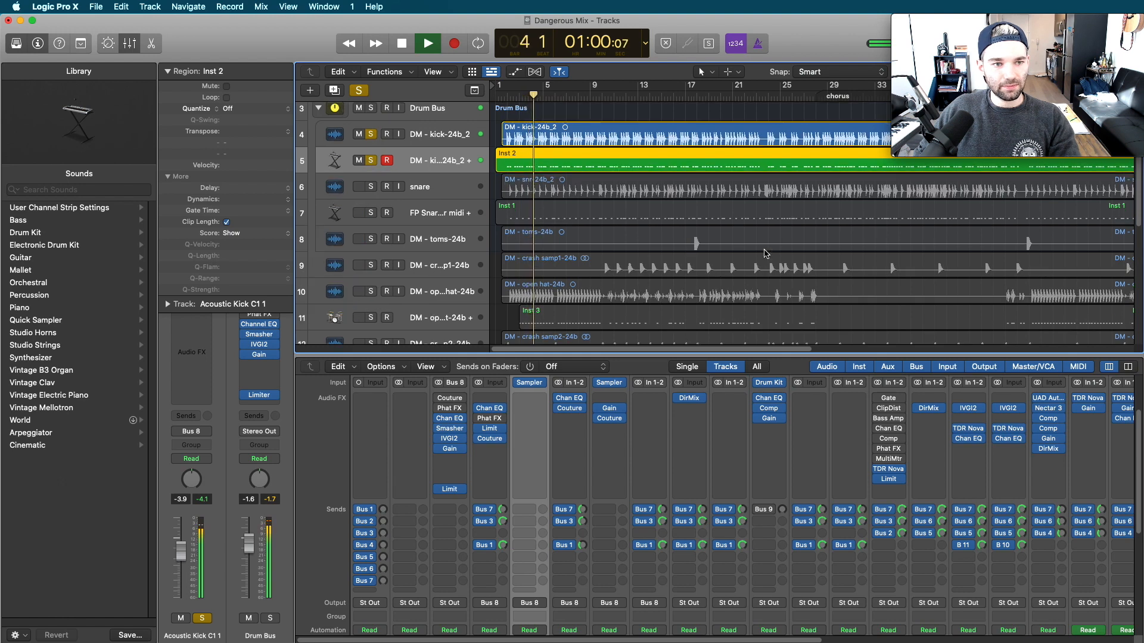
key("super+Right")
key("super+Right")
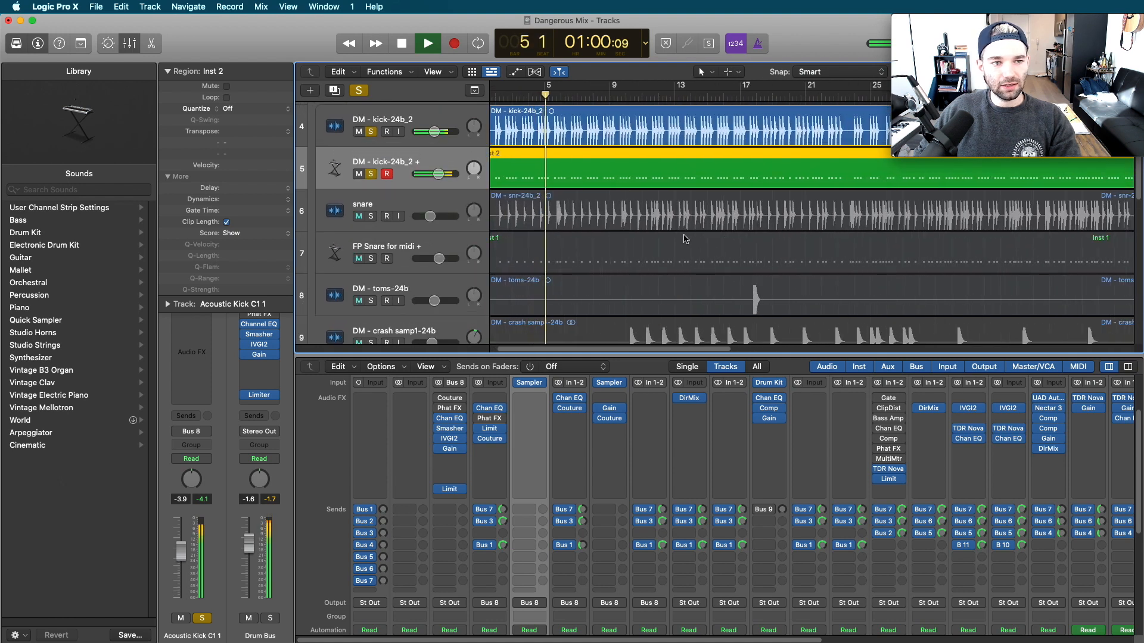
key("space")
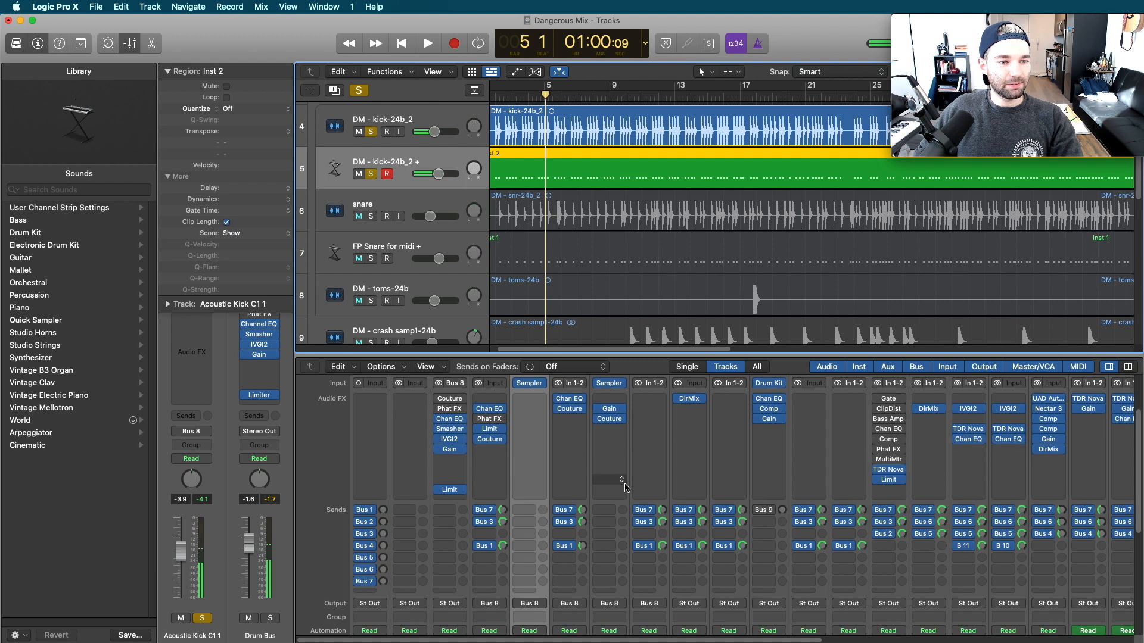
Collapse the Region inspector, examine the Acoustic Kick C1 1 Sampler on the MIDI kick track, and close it.
scroll(607, 483, "up", 3)
left_click(167, 71)
scroll(589, 179, "left", 2)
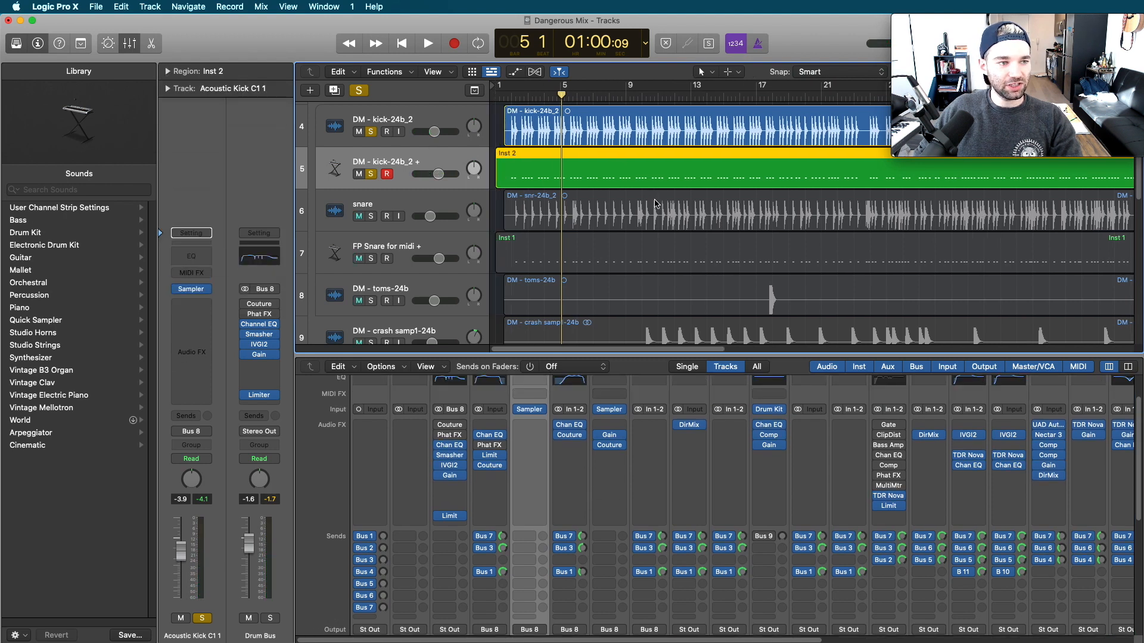
left_click(527, 410)
left_click_drag(800, 164, 352, 159)
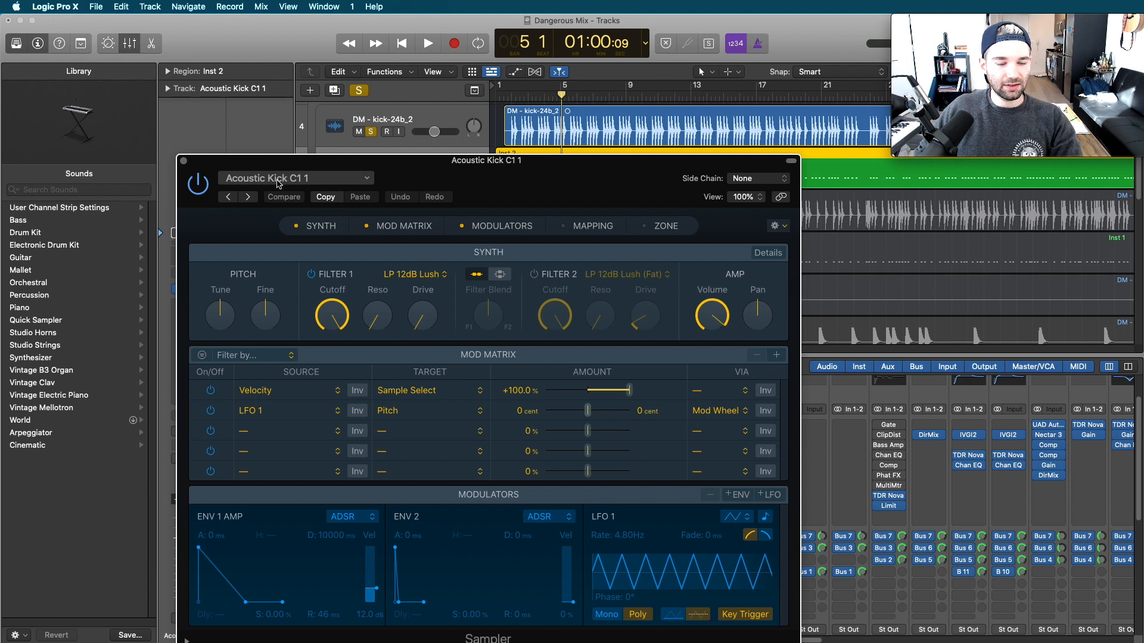
key("super+w")
Play the soloed kick layers and add the snare and FP Snare for midi tracks to the solo.
key("space")
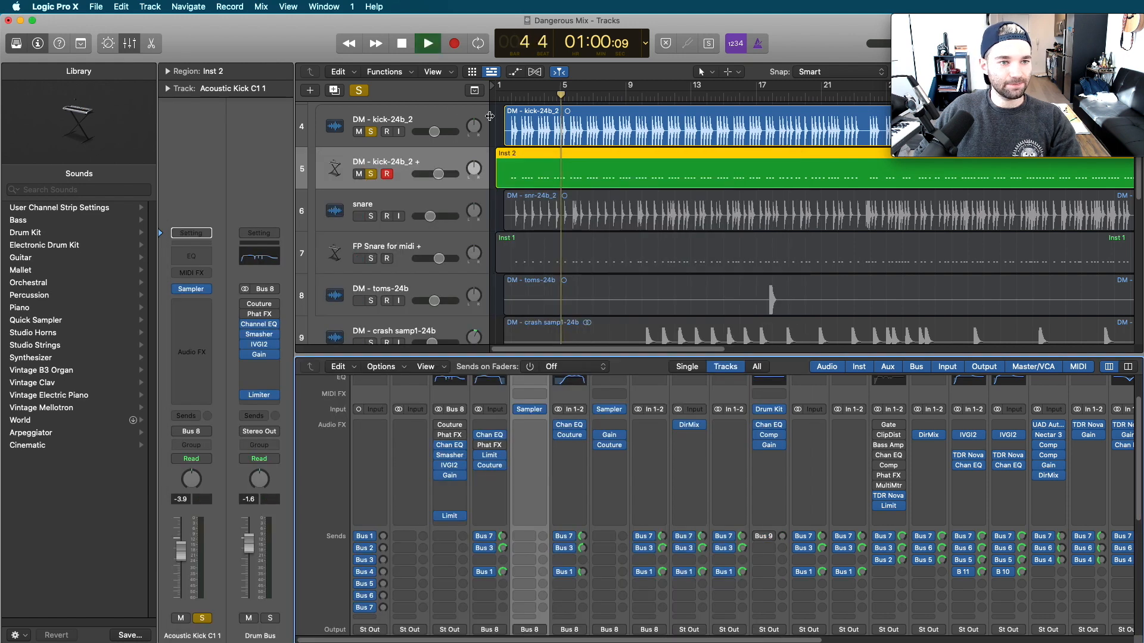
left_click(371, 216)
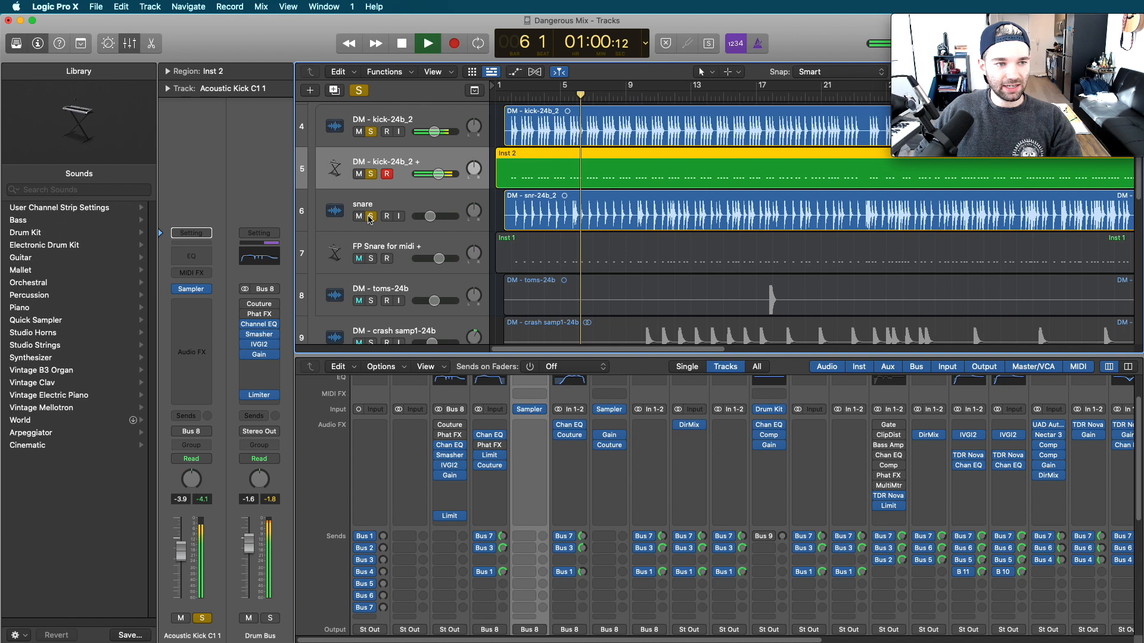
left_click(374, 260)
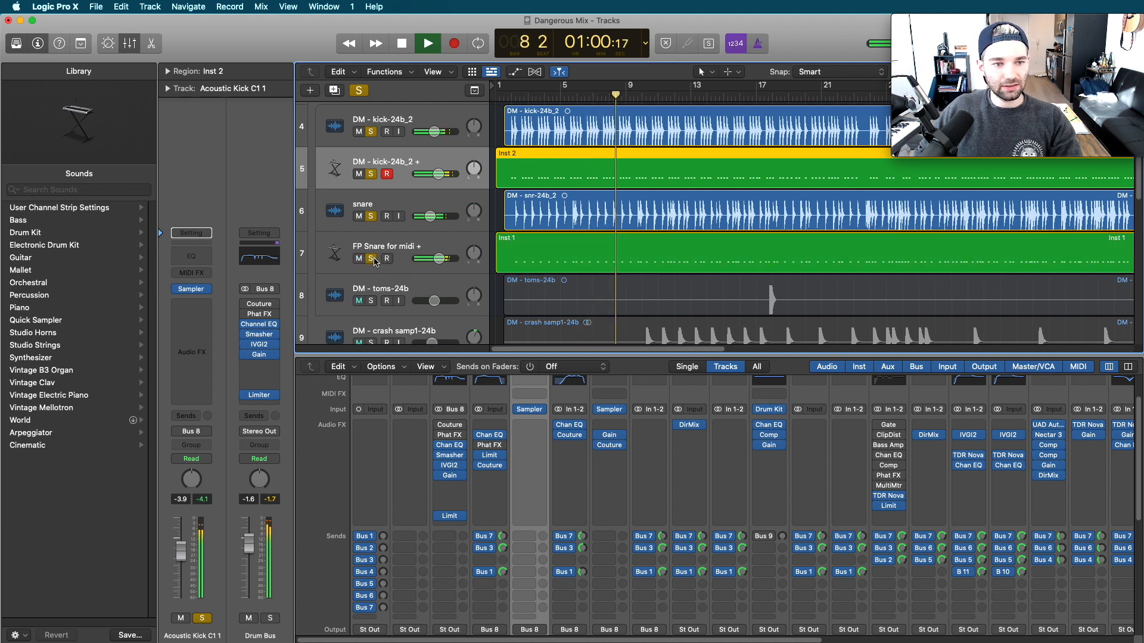
Continue playback from bar 16 and add the DM - toms-24b track to the solo to hear the tom fill.
scroll(376, 280, "down", 2)
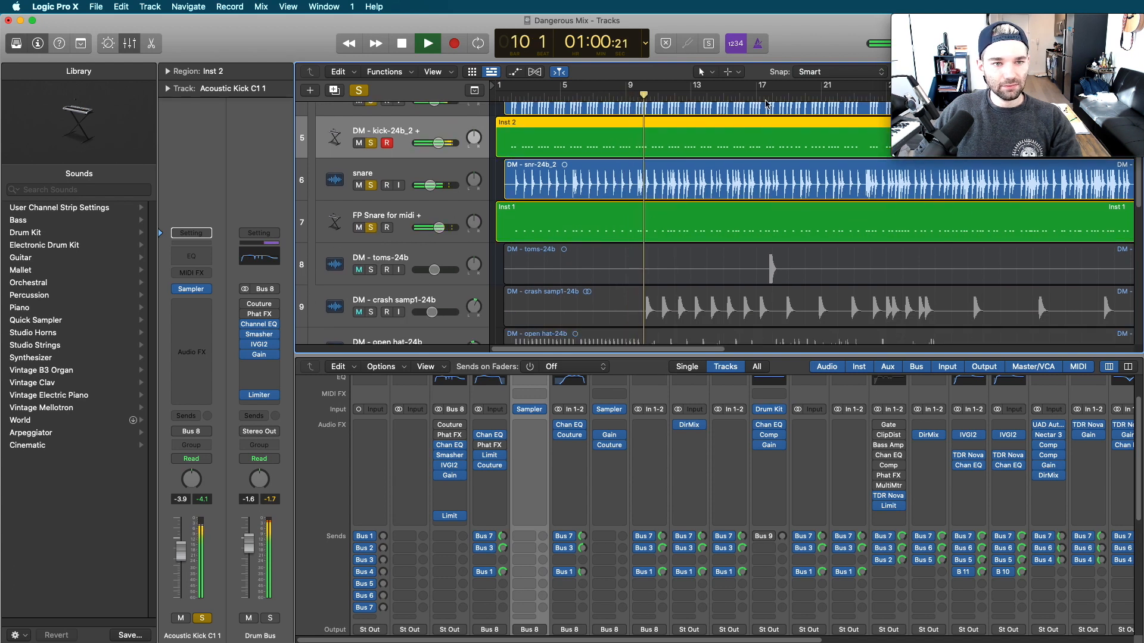
left_click(738, 96)
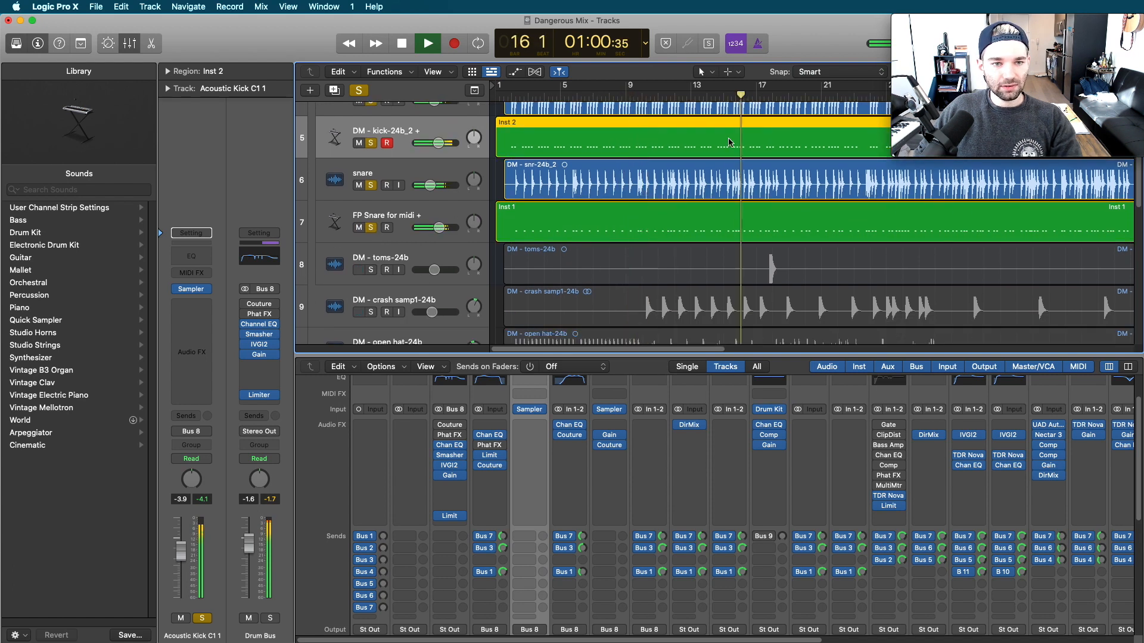
left_click(370, 270)
key("super+Down")
key("super+Right")
scroll(843, 243, "down", 3)
scroll(842, 243, "down", 1)
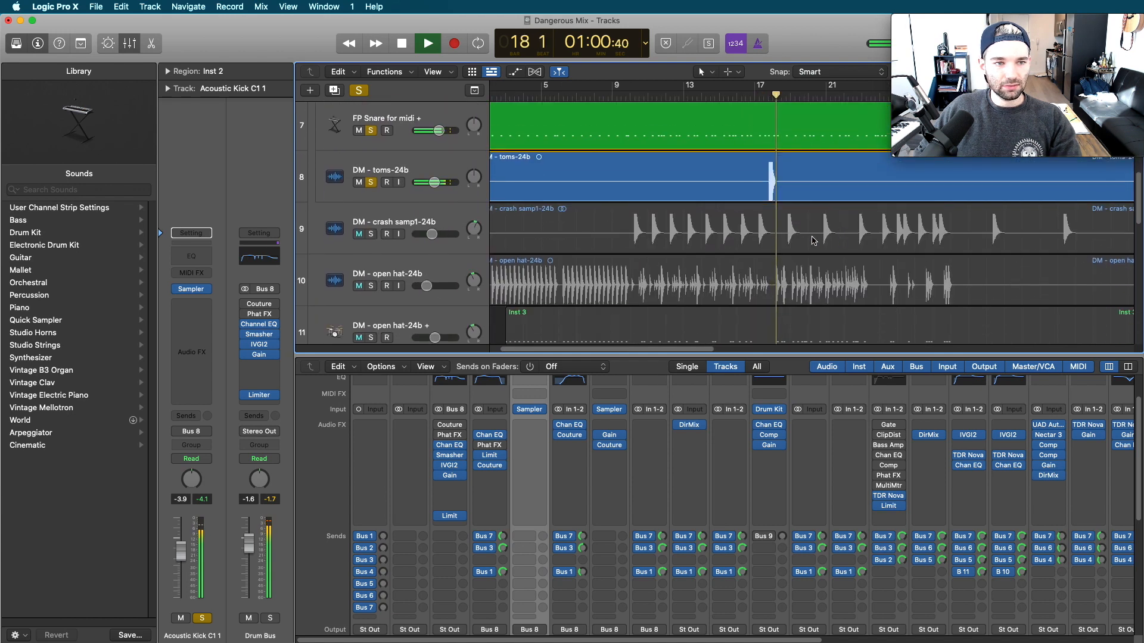
Add the DM - crash samp1-24b track and both DM - open hat-24b layers to the playing solo.
left_click(371, 234)
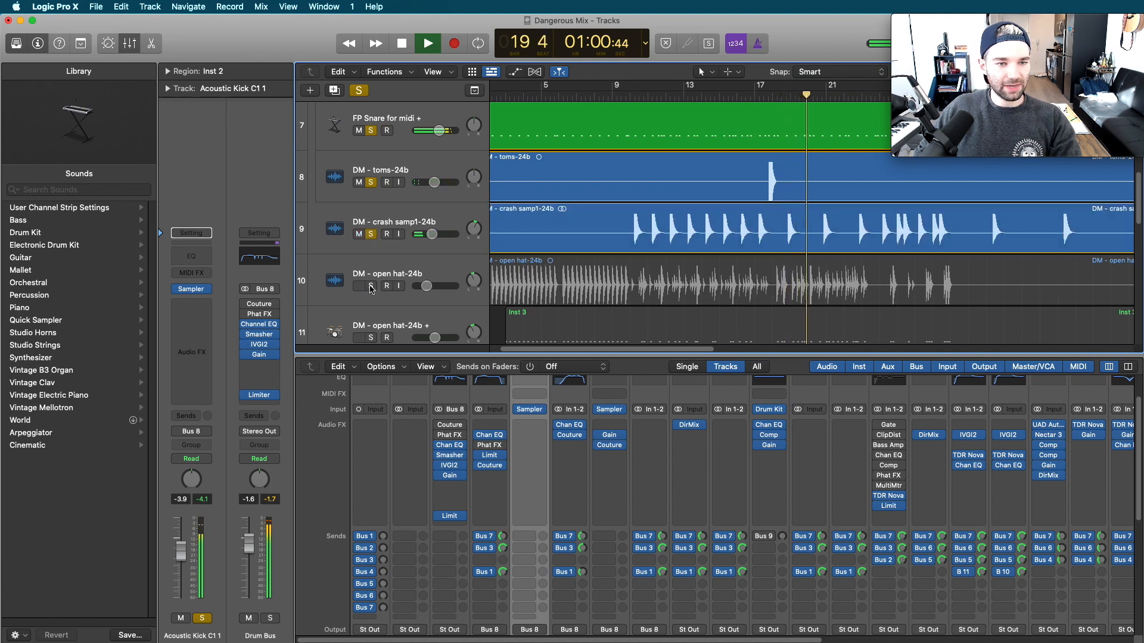
scroll(371, 298, "down", 1)
left_click(371, 255)
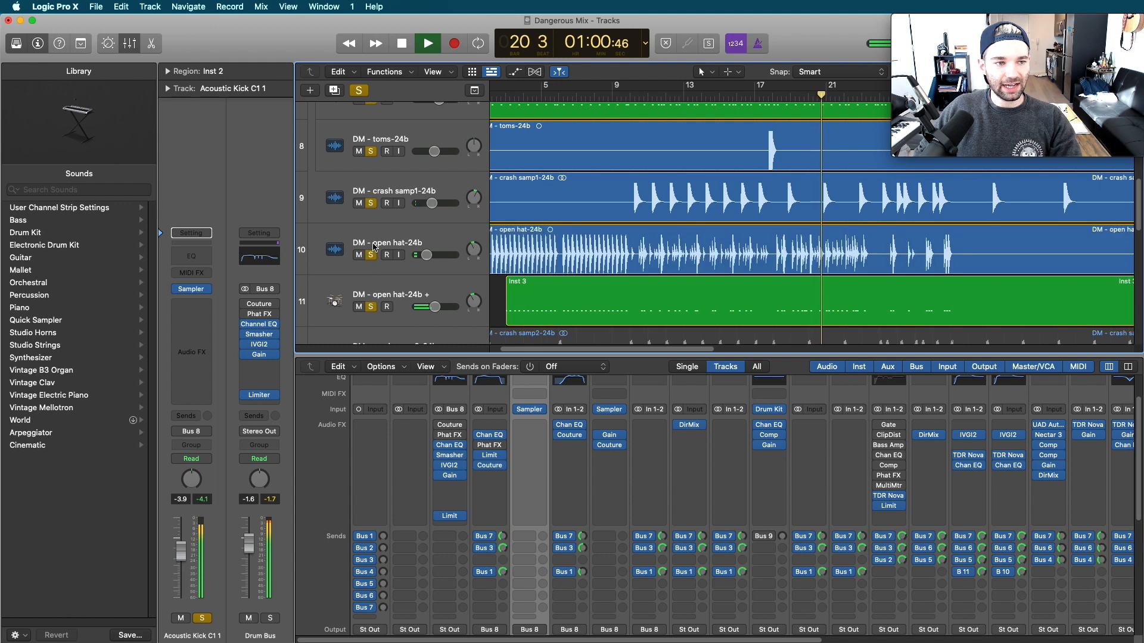
Clear all solos, solo DM - open hat-24b from bar 5, and add its MIDI layer DM - open hat-24b +.
left_click(359, 91)
left_click(370, 255)
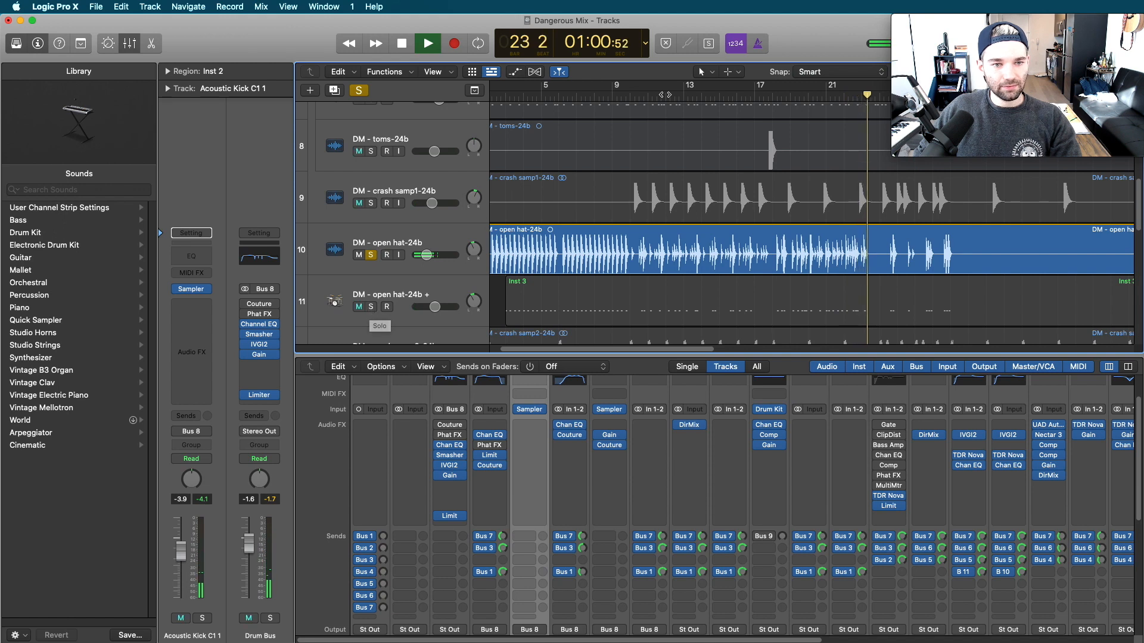
left_click(557, 101)
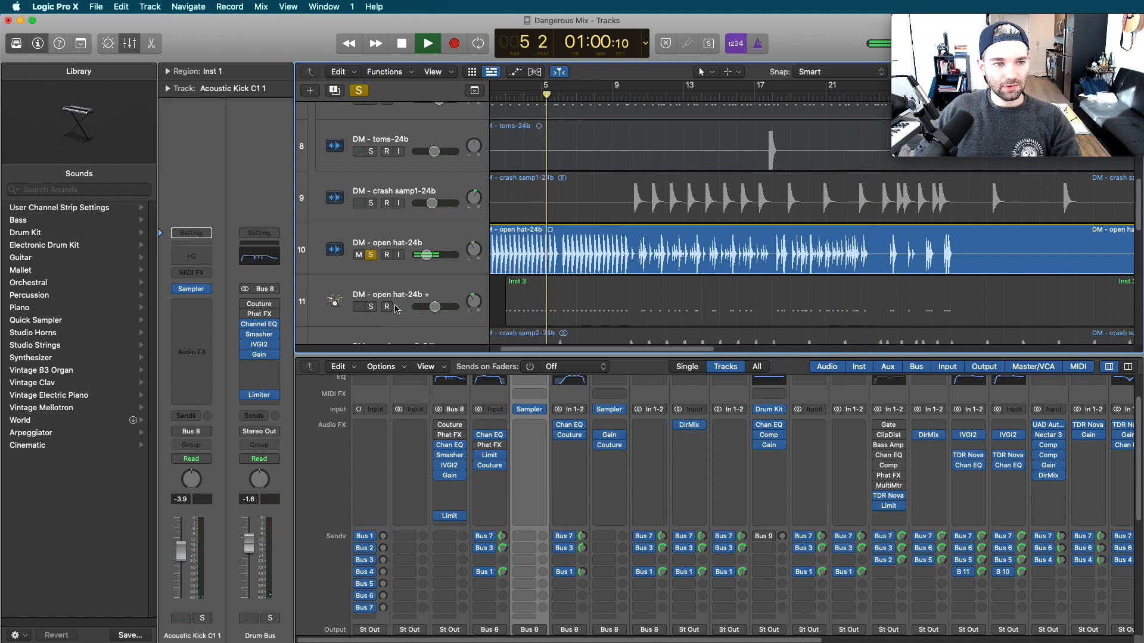
left_click(371, 307)
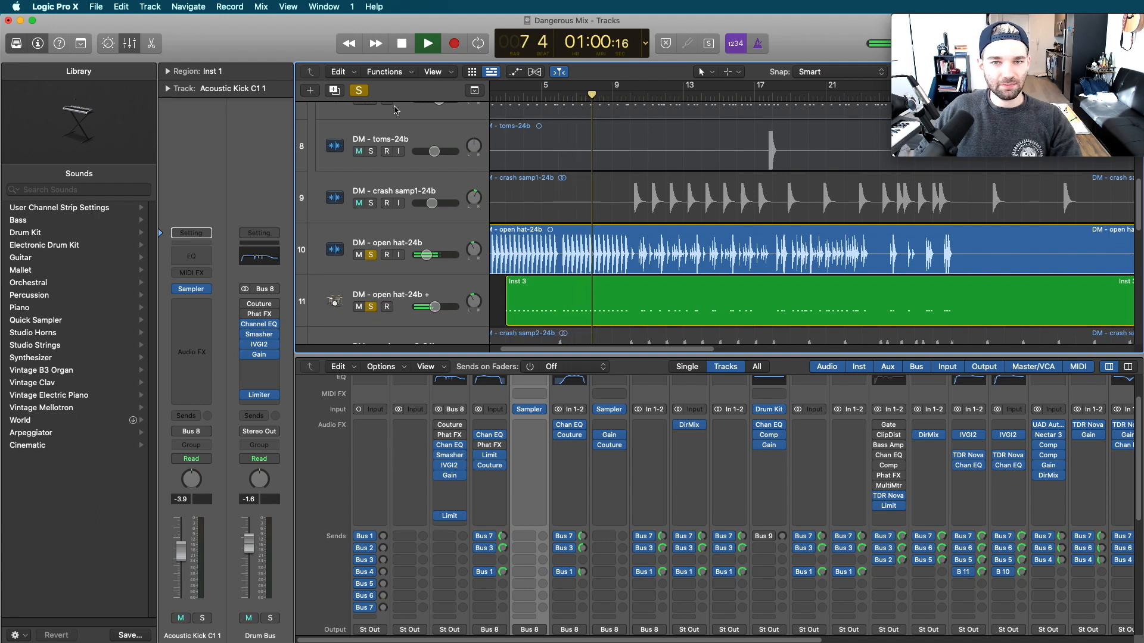
Add the DM - crash samp2-24b and DM - ride-24b tracks to the soloed hi-hat layers during playback.
scroll(392, 279, "down", 3)
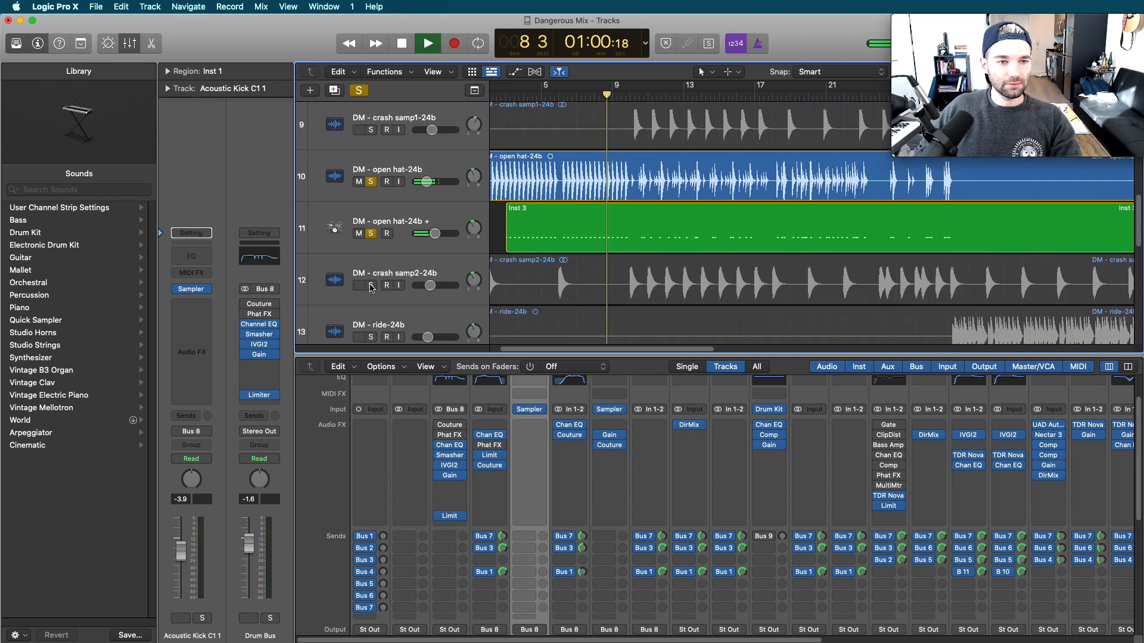
left_click(370, 285)
left_click(370, 336)
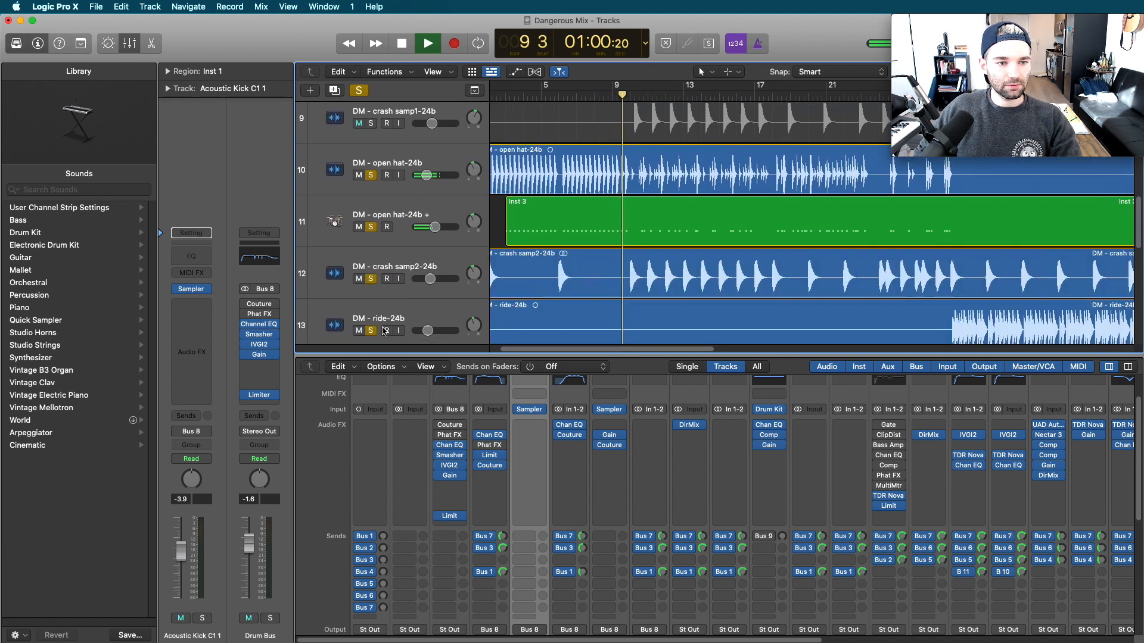
scroll(573, 201, "down", 1)
scroll(573, 202, "down", 2)
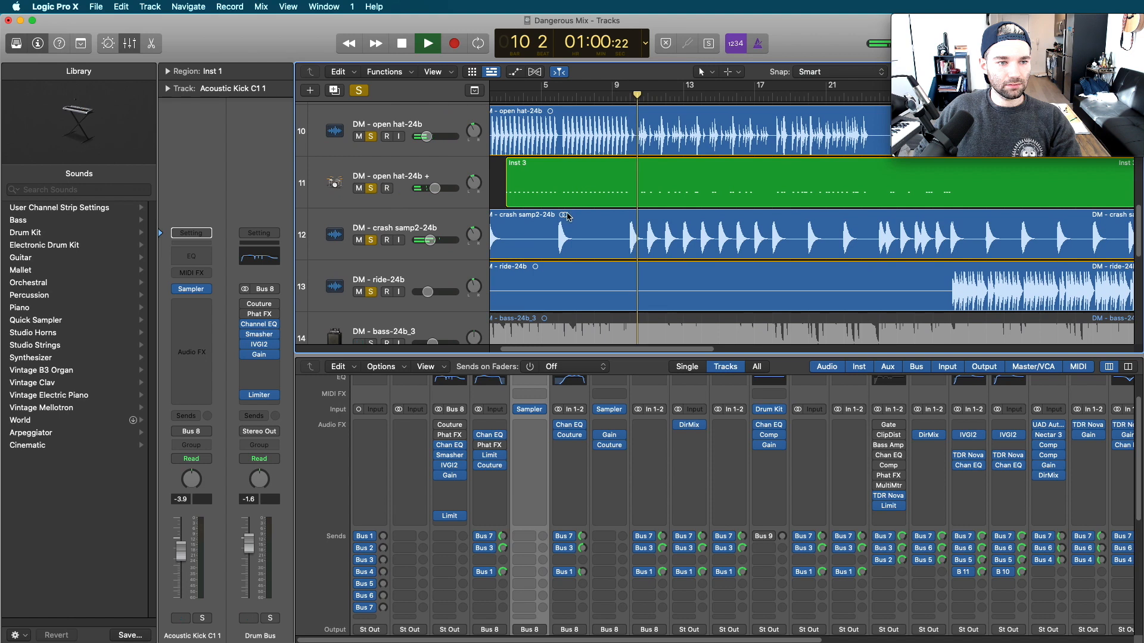
Play the soloed cymbals from just before the chorus, near the end of bar 27, to hear the ride.
scroll(726, 223, "right", 5)
scroll(726, 223, "right", 3)
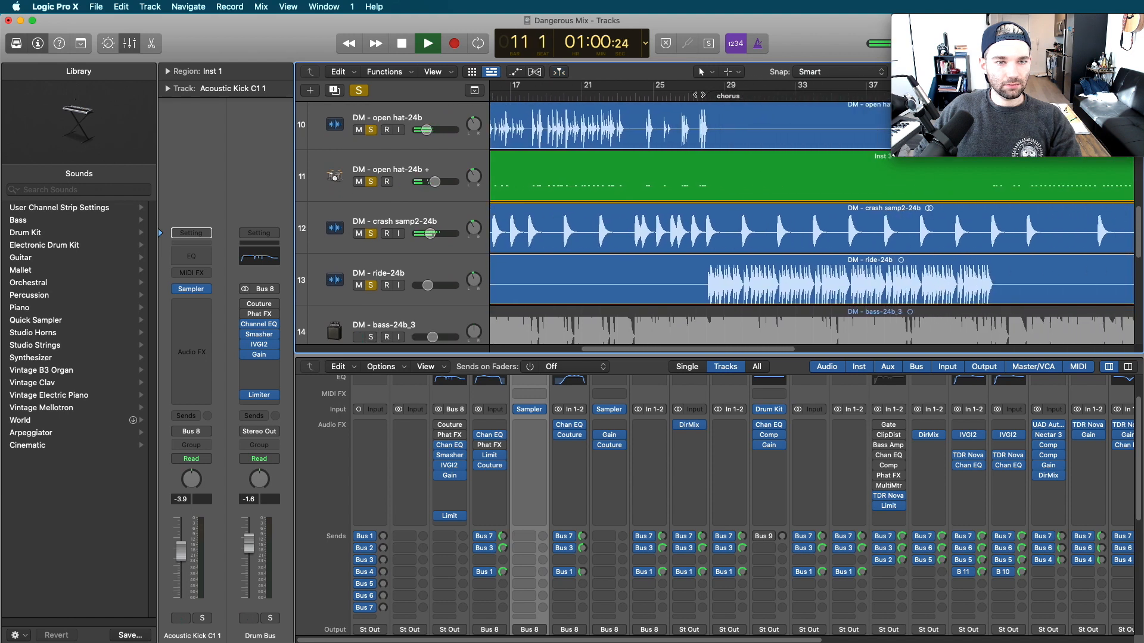
left_click(698, 92)
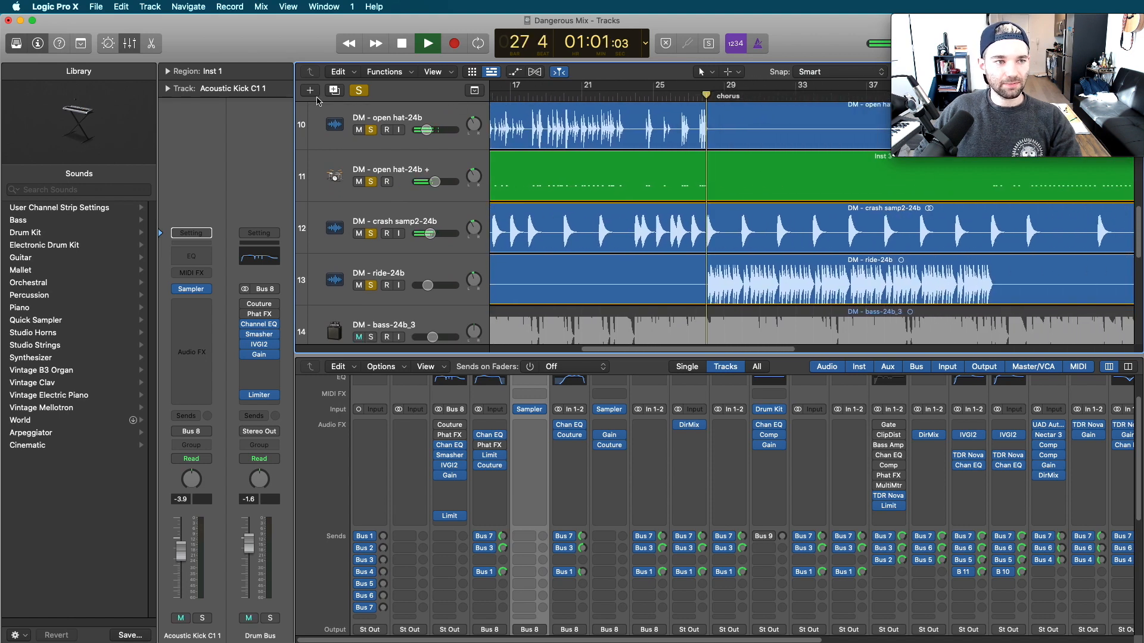
scroll(591, 264, "down", 2)
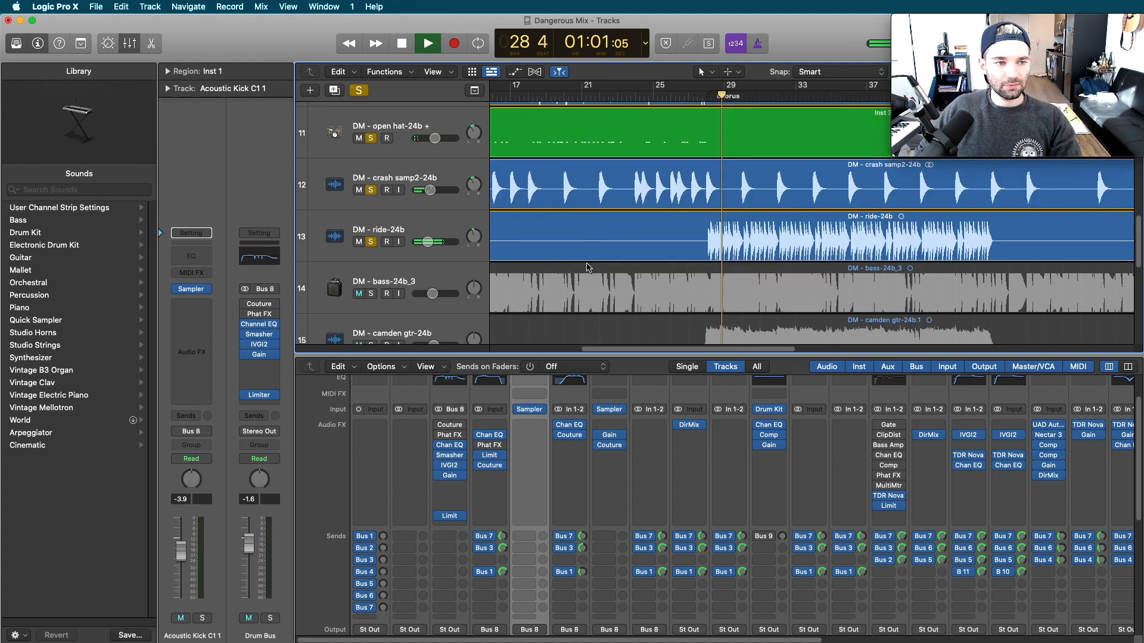
Stop playback and enlarge the mixer to show the full channel strips from inputs to faders.
scroll(660, 490, "down", 6)
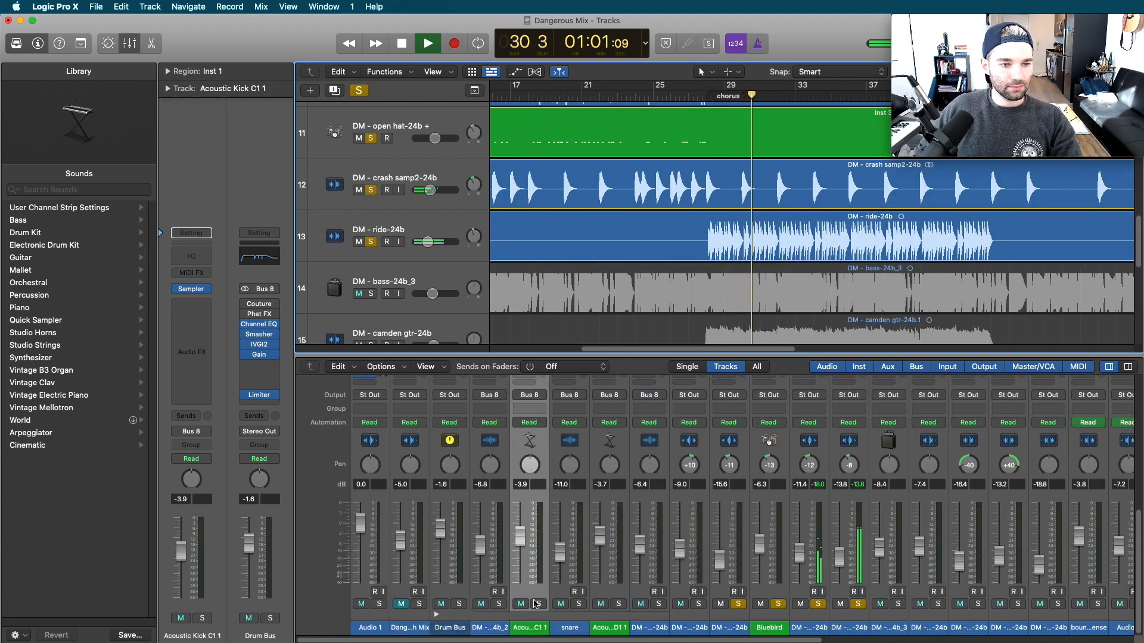
scroll(599, 429, "up", 6)
key("space")
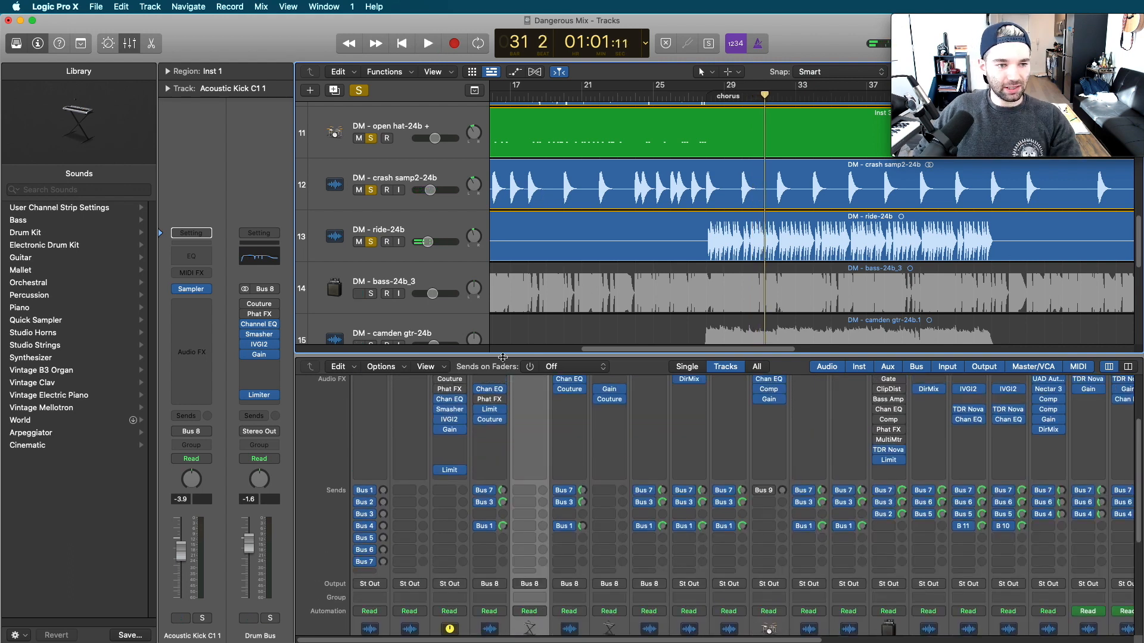
left_click_drag(504, 356, 548, 117)
scroll(563, 298, "down", 3)
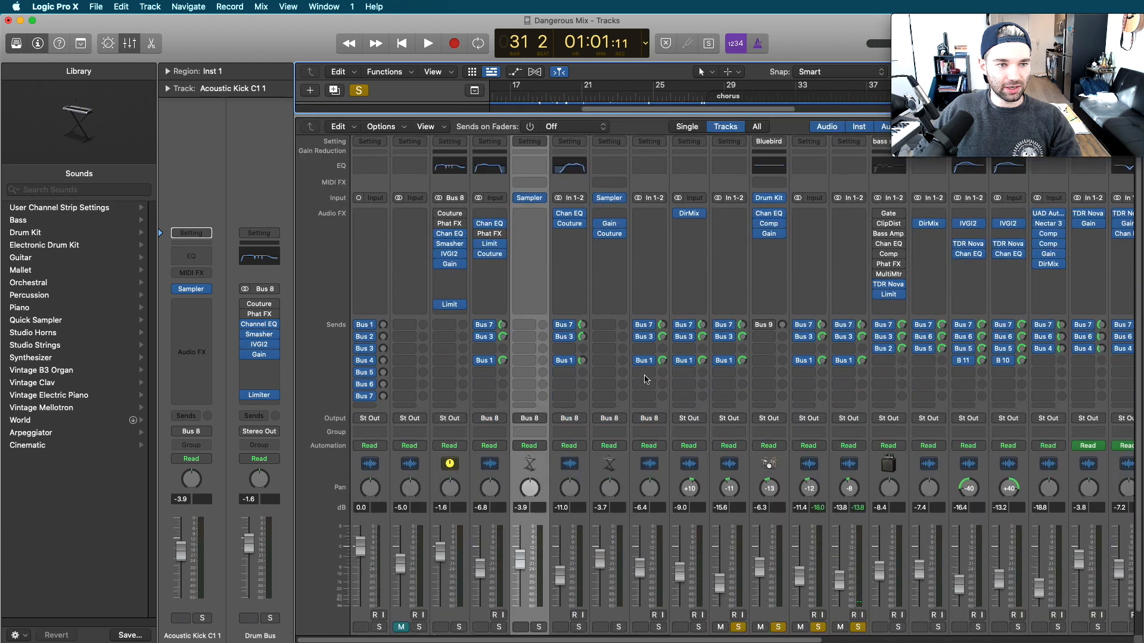
Open the Channel EQ on the Drum Bus, examine its bands and curve, and close it.
left_click(451, 262)
left_click(454, 213)
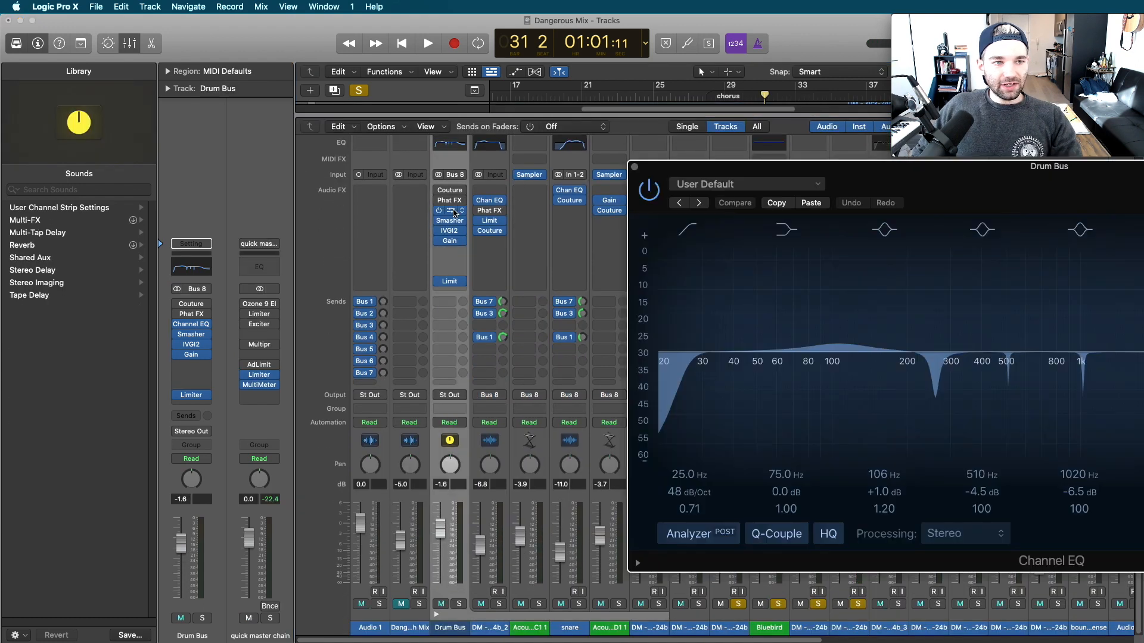
left_click_drag(941, 179, 664, 202)
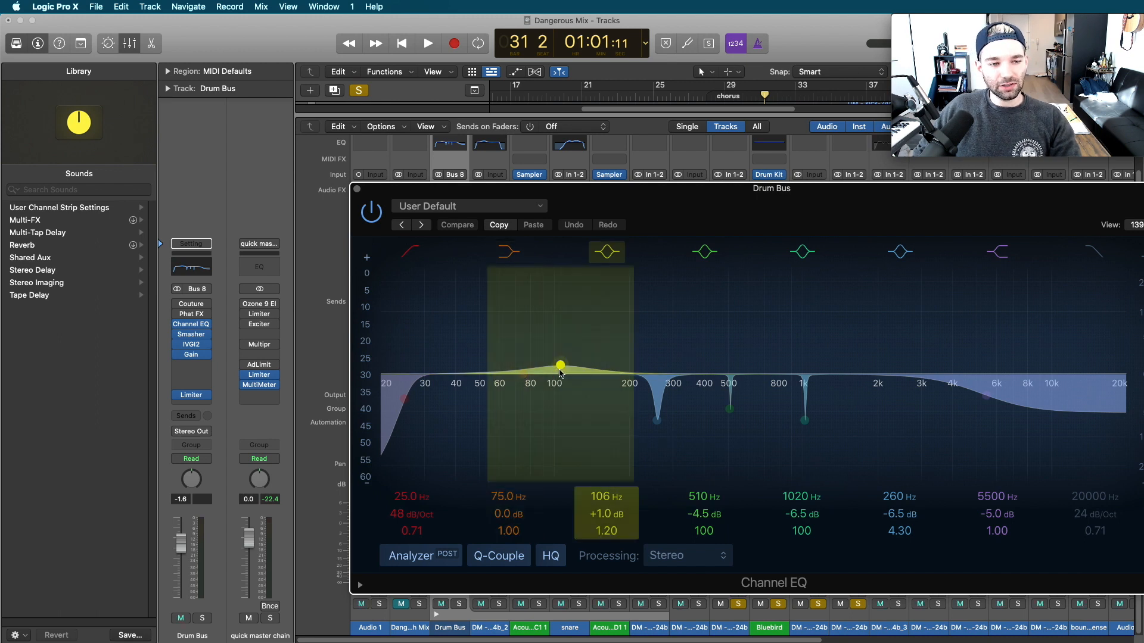
left_click(373, 221)
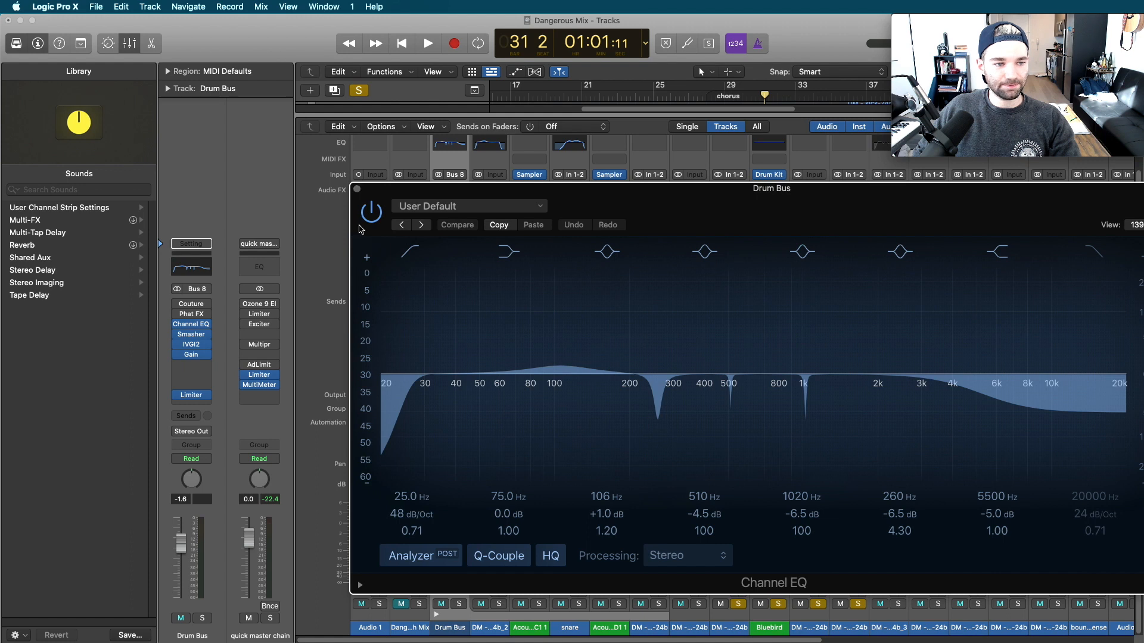
left_click(358, 190)
Open Smasher on the Drum Bus, clear all solos, and play a short stretch of the full mix through it.
left_click(441, 220)
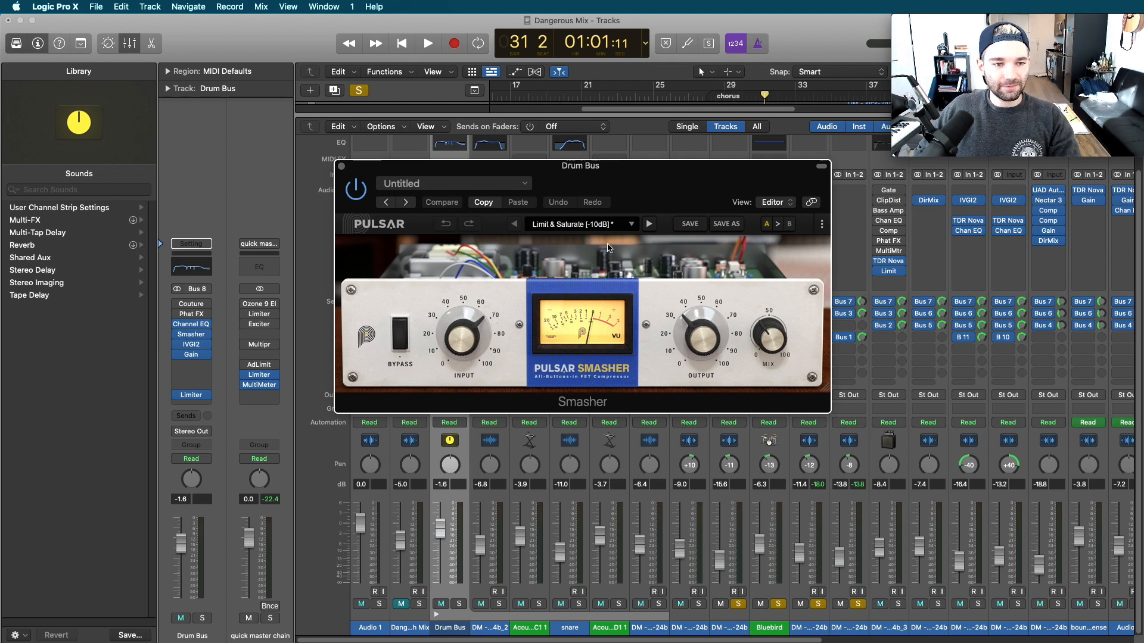
key("space")
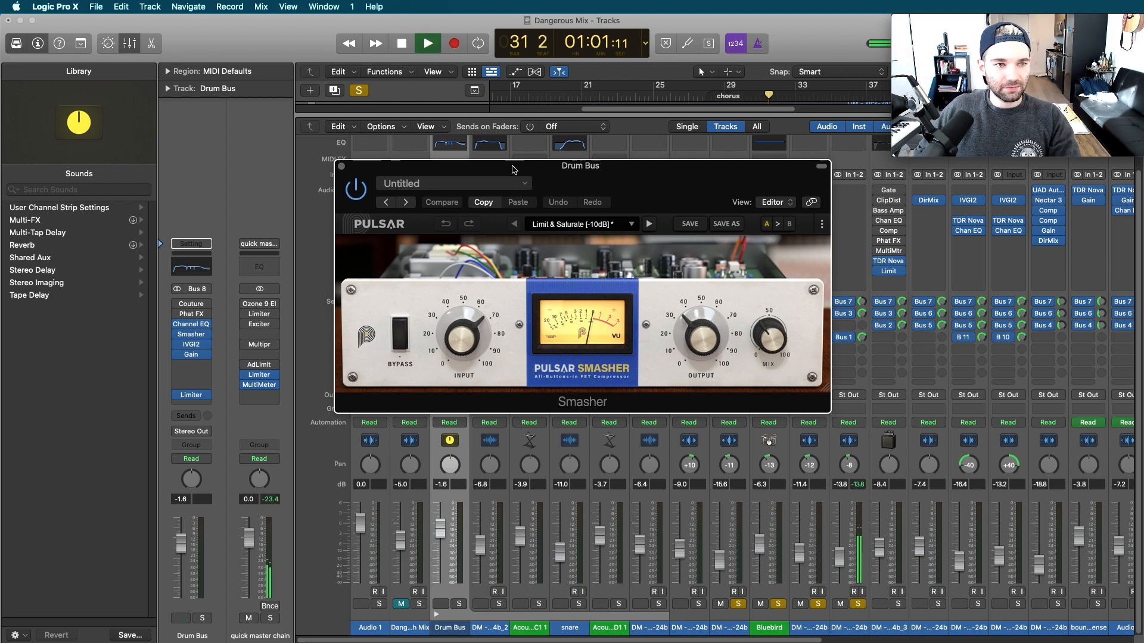
left_click(358, 90)
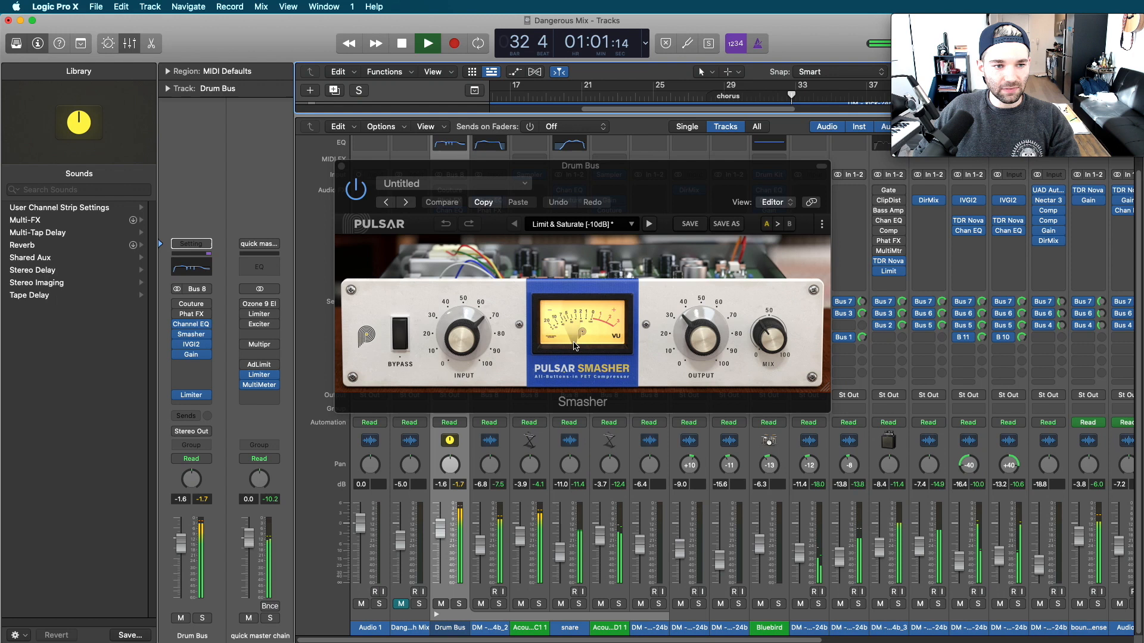
key("space")
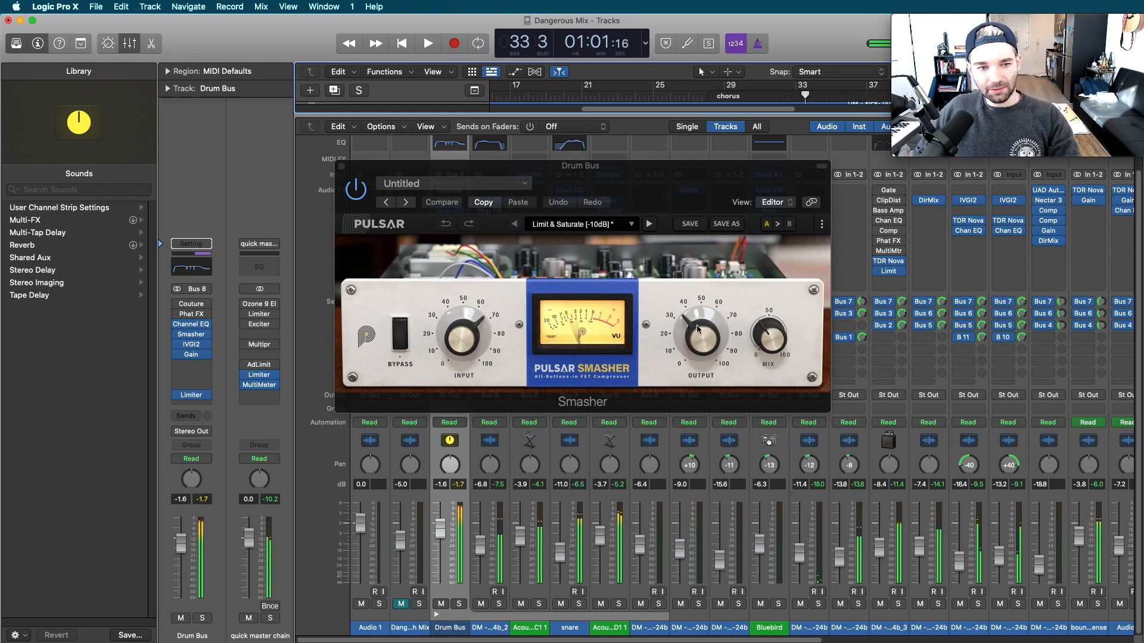
Examine Smasher's Mix and Input controls, replay the mix while watching its VU meter, and close the plug-in.
left_click(767, 338)
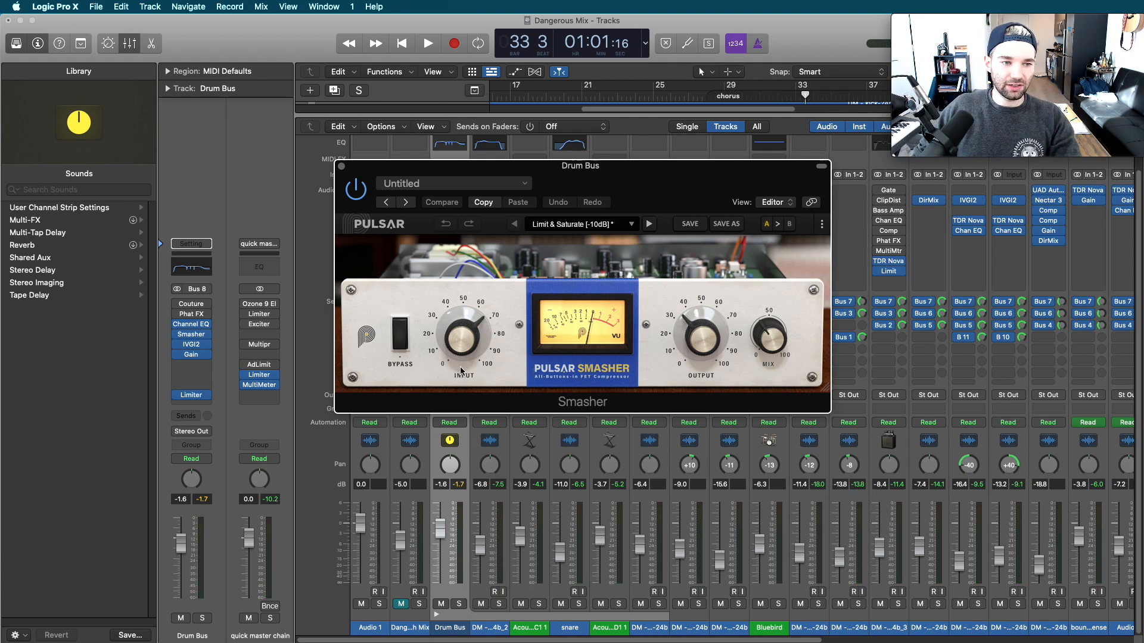
key("space")
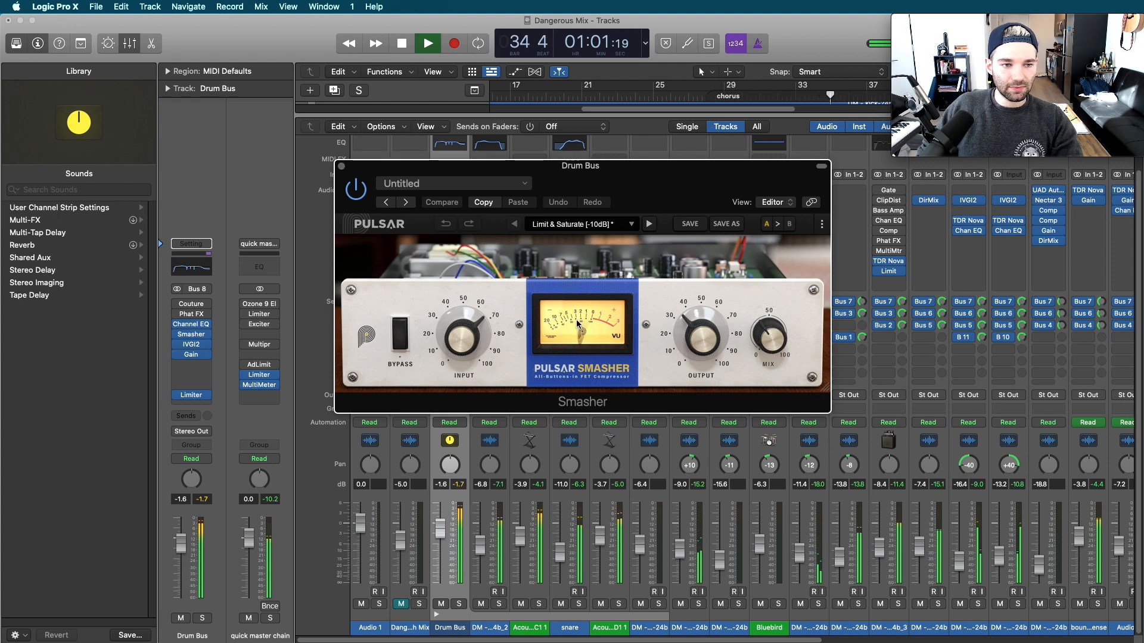
key("space")
left_click(342, 166)
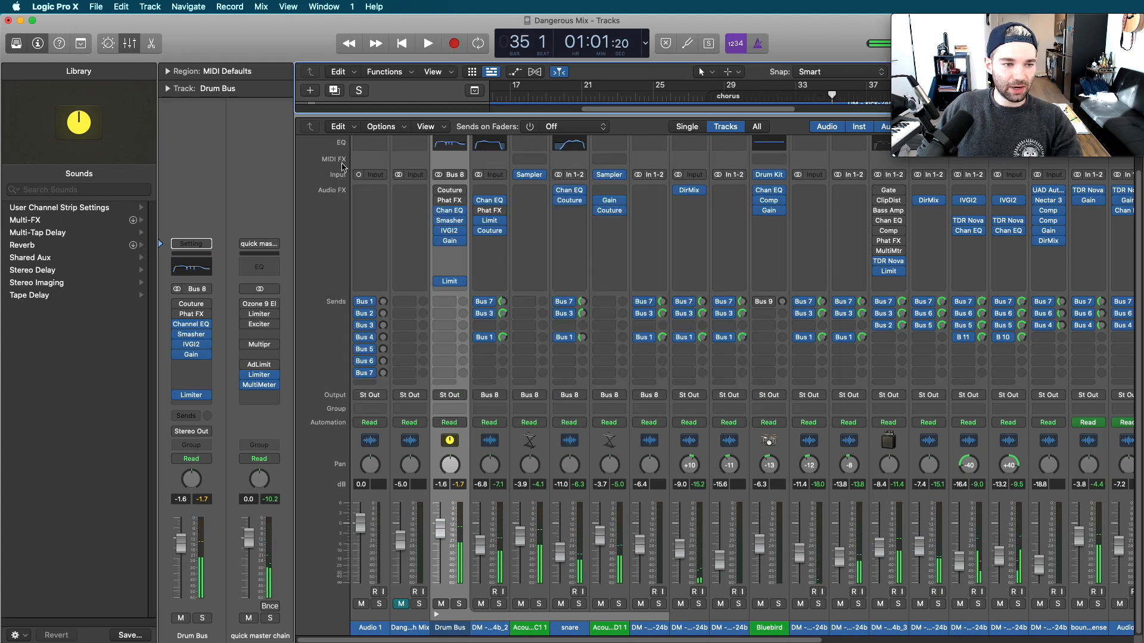
Reopen Smasher on the Drum Bus to check its Limit & Saturate preset, and close it without changes.
left_click(449, 221)
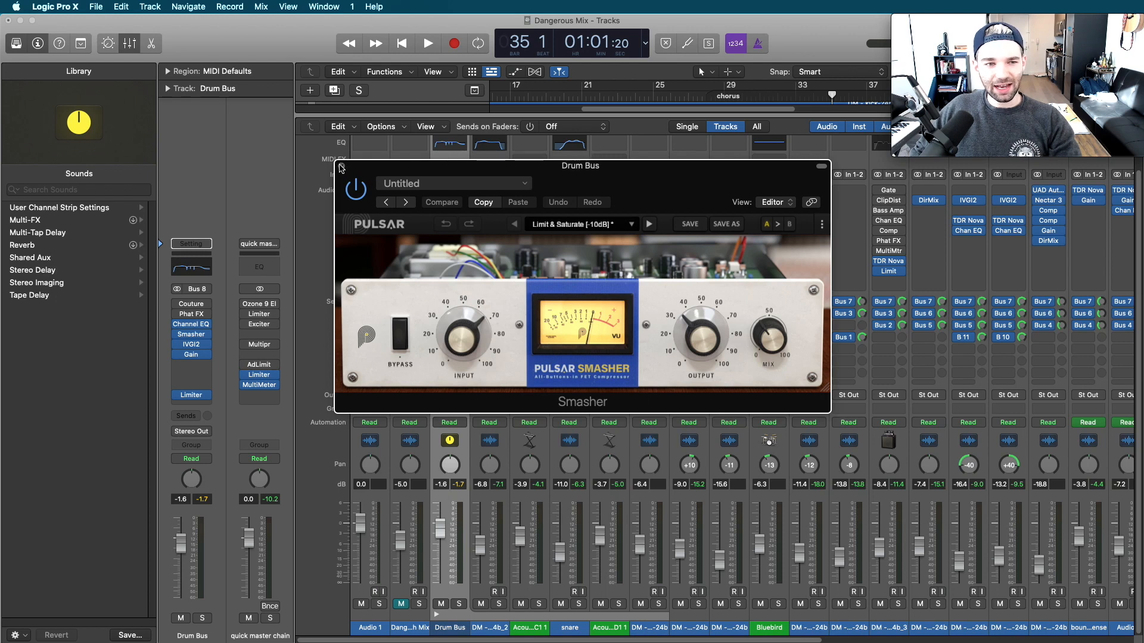
left_click(582, 225)
left_click(582, 227)
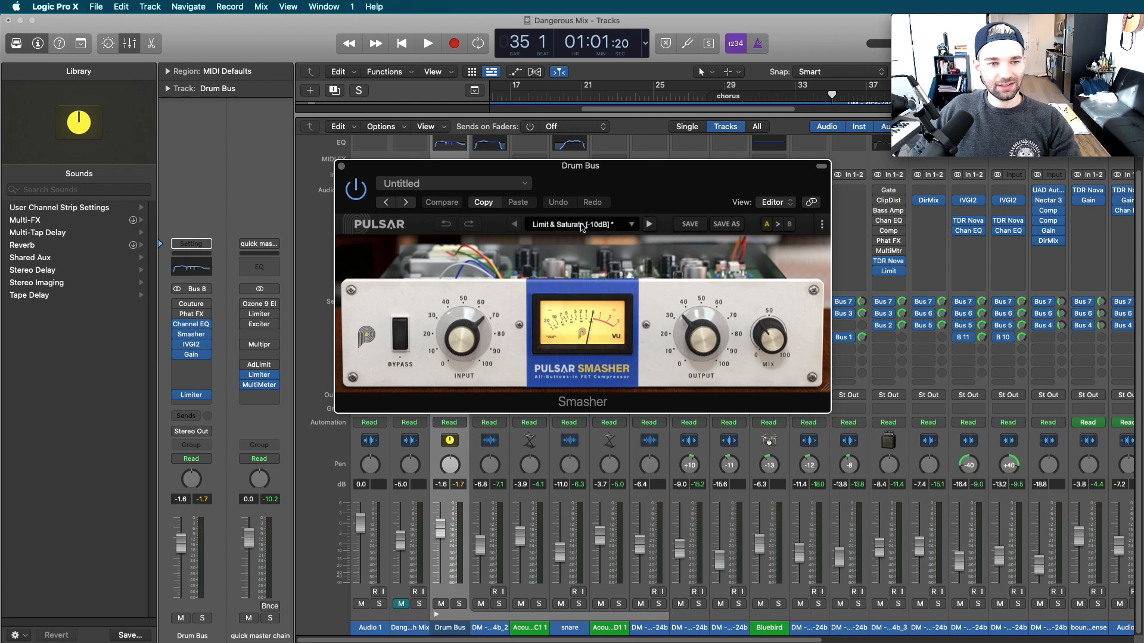
left_click(344, 169)
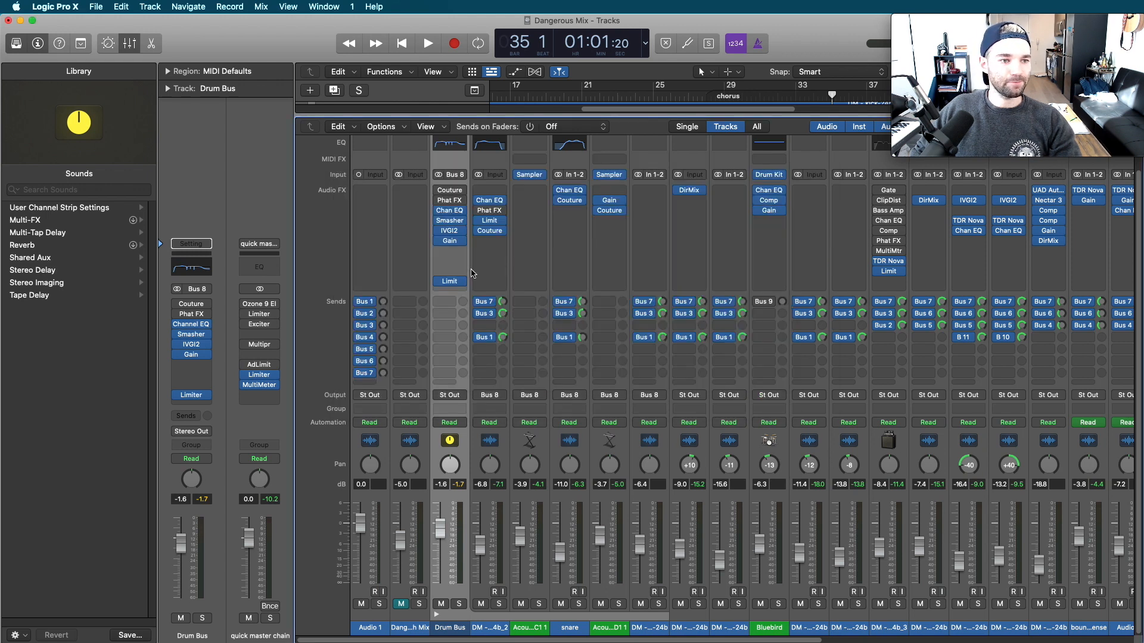
Open IVGI2 on the Drum Bus, start playback, and solo the bus.
left_click(457, 237)
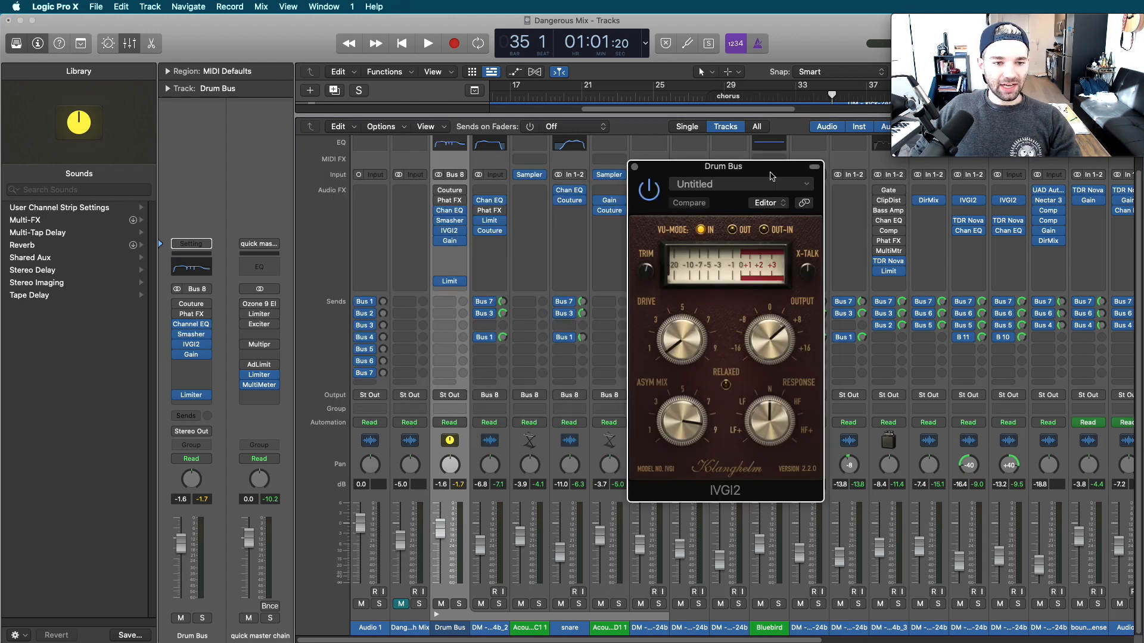
left_click_drag(767, 180, 738, 185)
key("space")
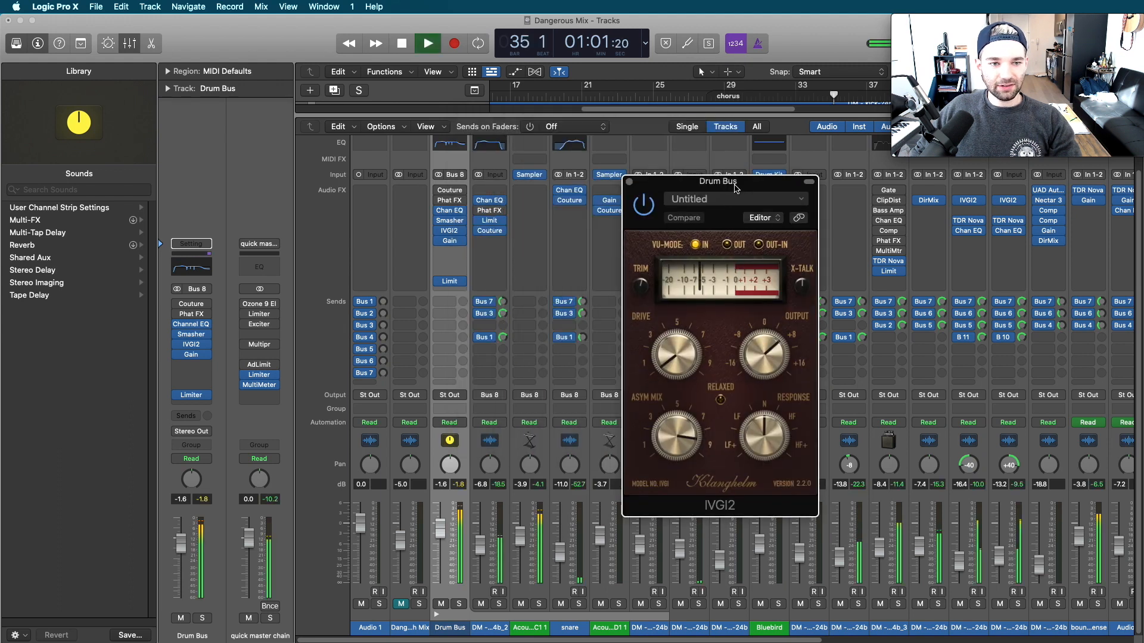
left_click(459, 604)
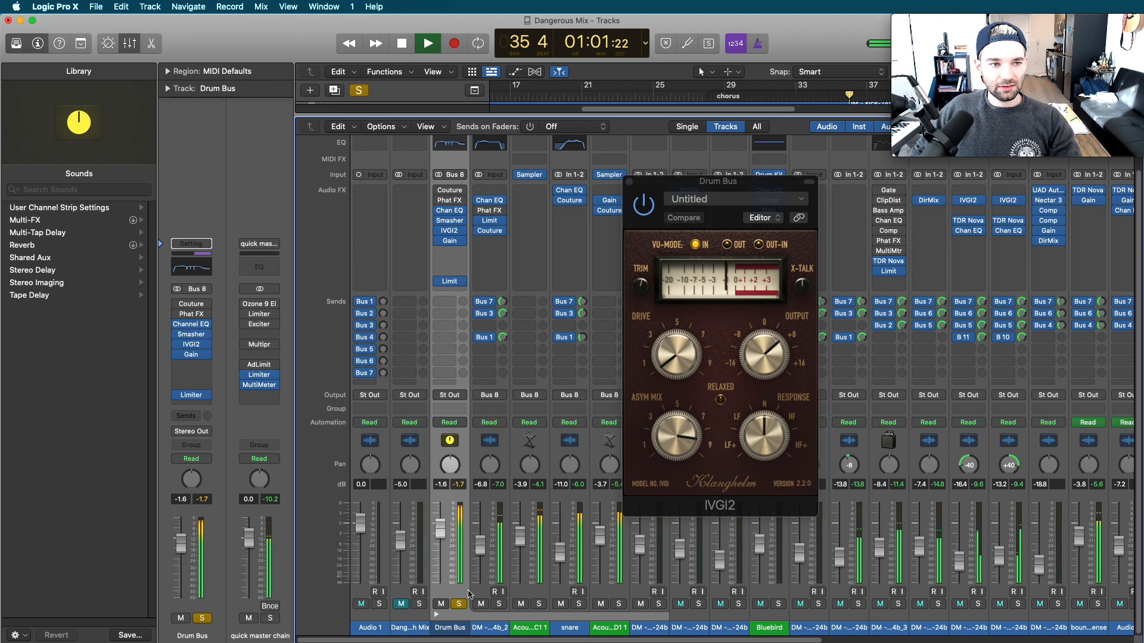
Compare the drums with IVGI2 bypassed and active, and inspect the Gain plug-in on the Drum Bus, closing both.
left_click(648, 206)
left_click(648, 207)
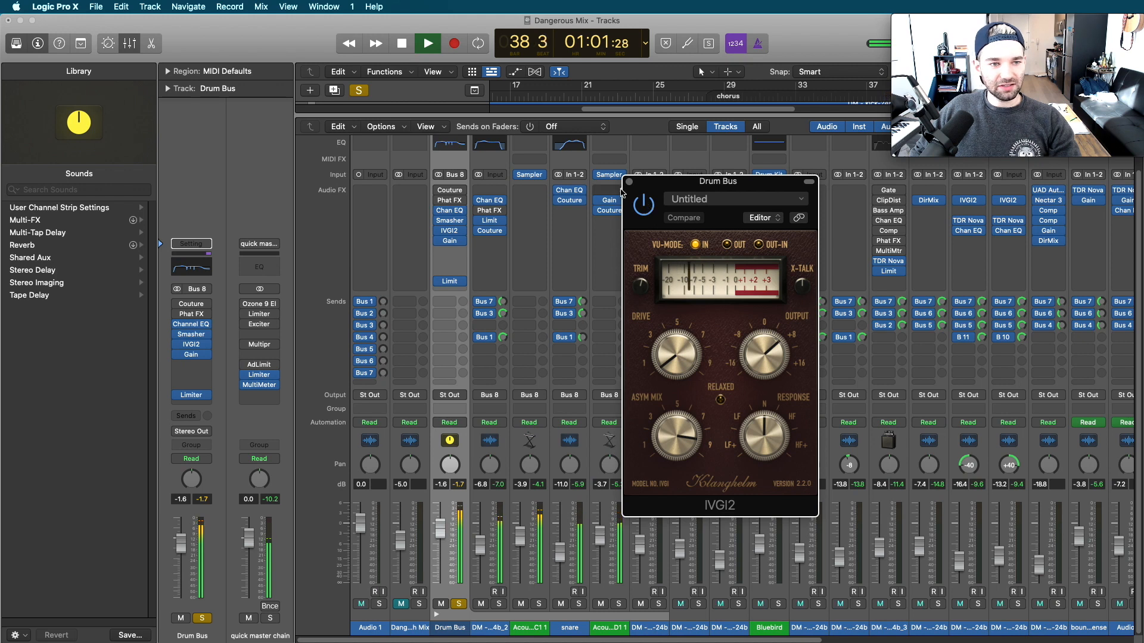
left_click(630, 182)
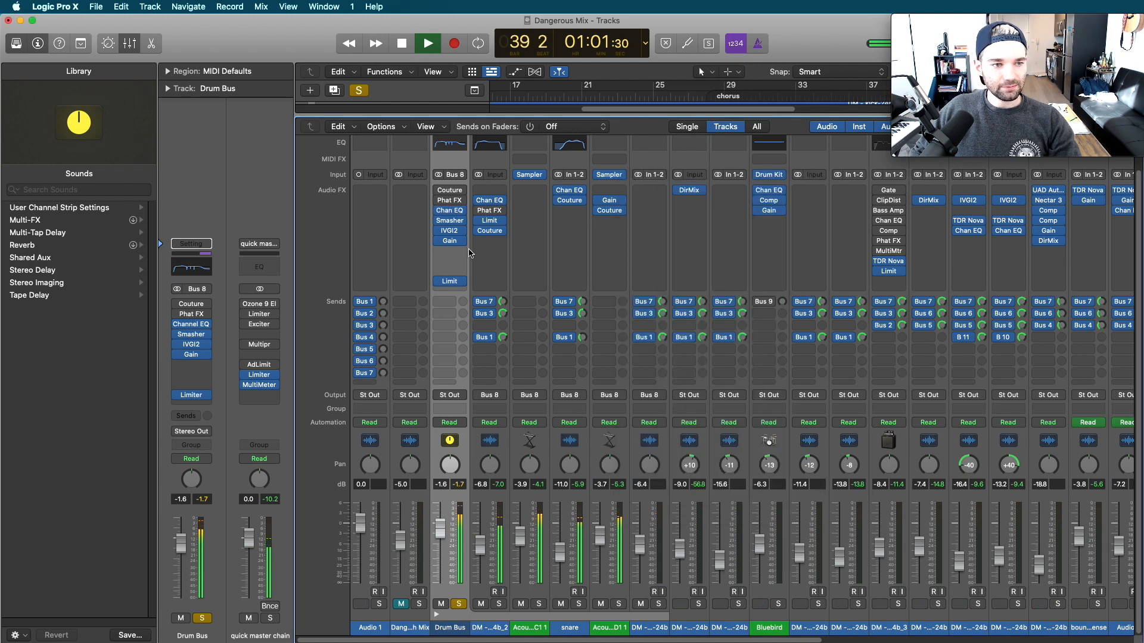
left_click(452, 241)
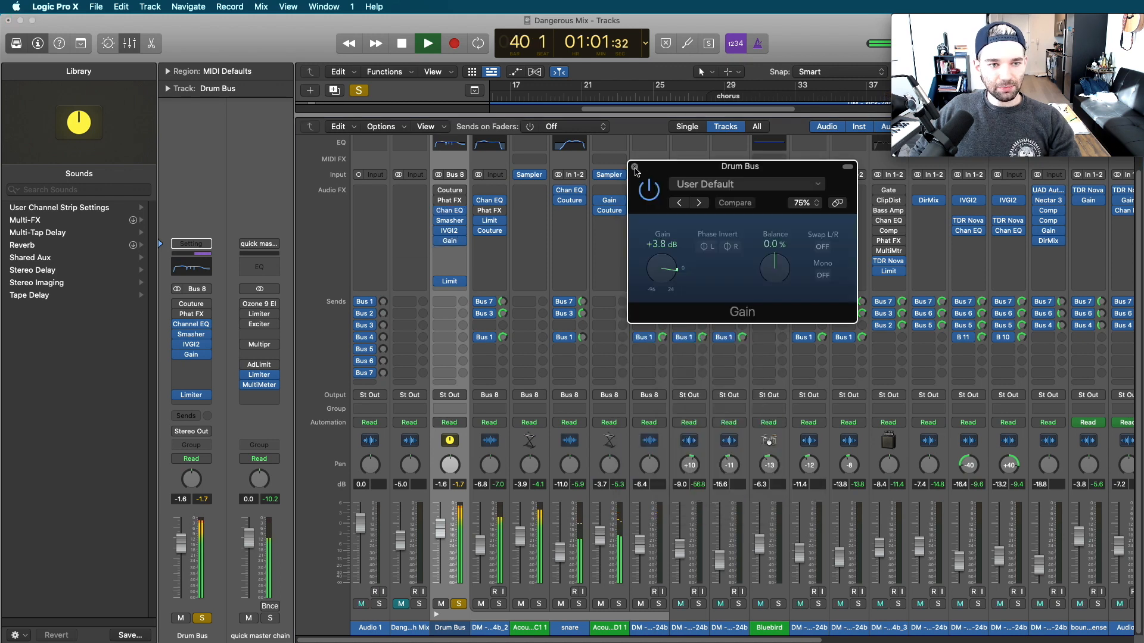
left_click(635, 167)
Shrink the mixer to reveal the track lanes, briefly show and hide track automation, and stop playback.
left_click_drag(643, 114, 642, 282)
scroll(667, 208, "up", 2)
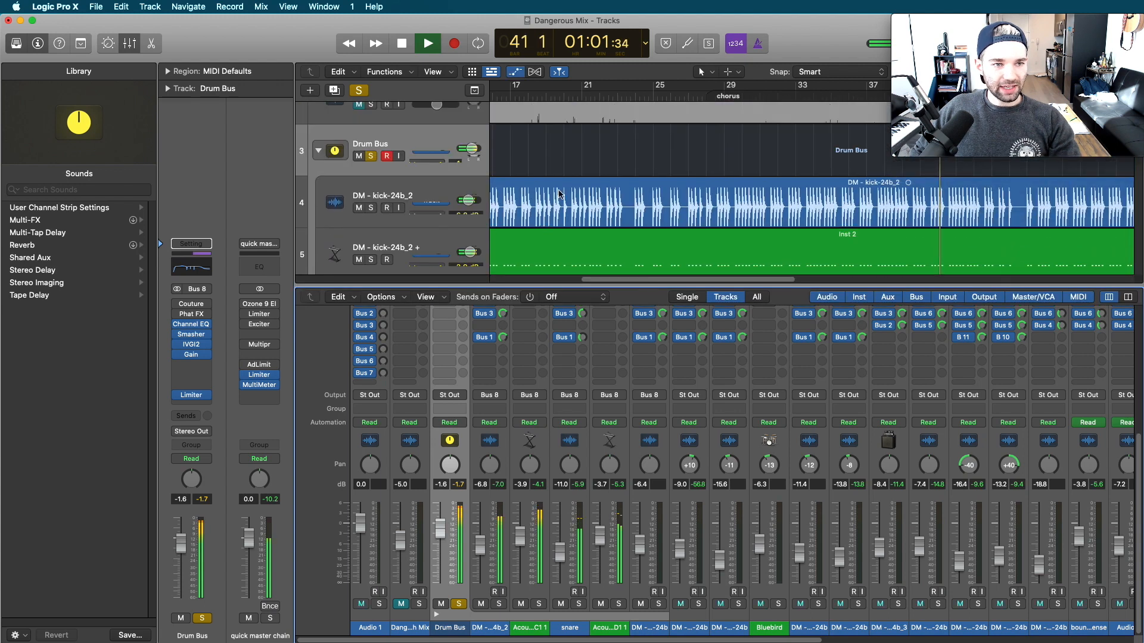
key("a")
scroll(725, 225, "down", 5)
scroll(725, 225, "up", 5)
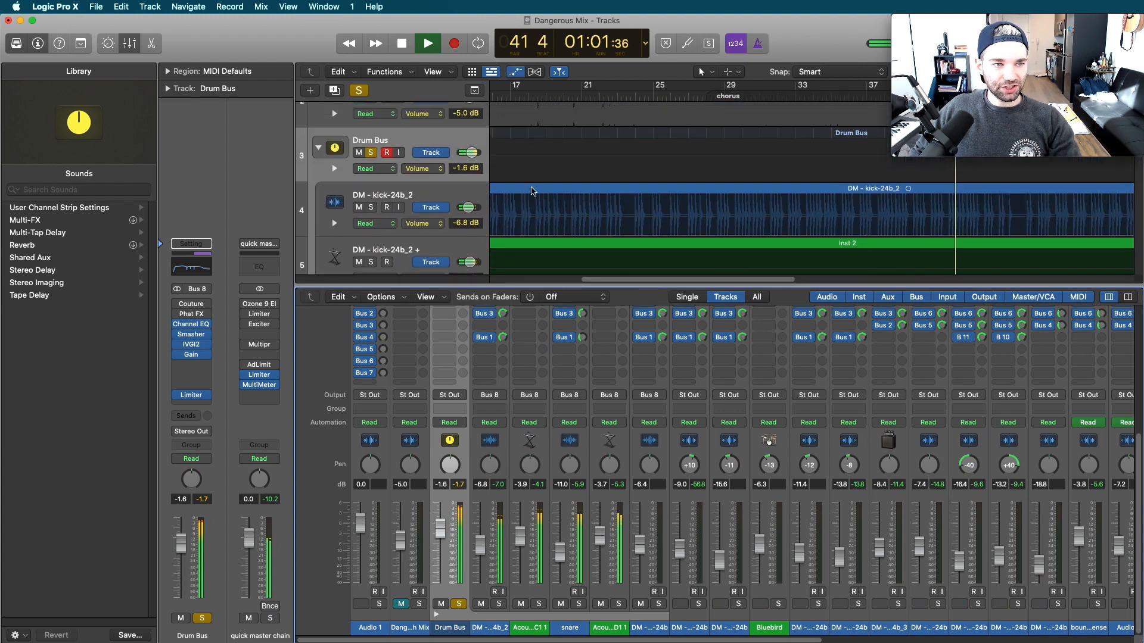
key("a")
key("space")
Open the Limiter at the end of the Drum Bus chain, examine its settings, and close it.
scroll(465, 399, "up", 4)
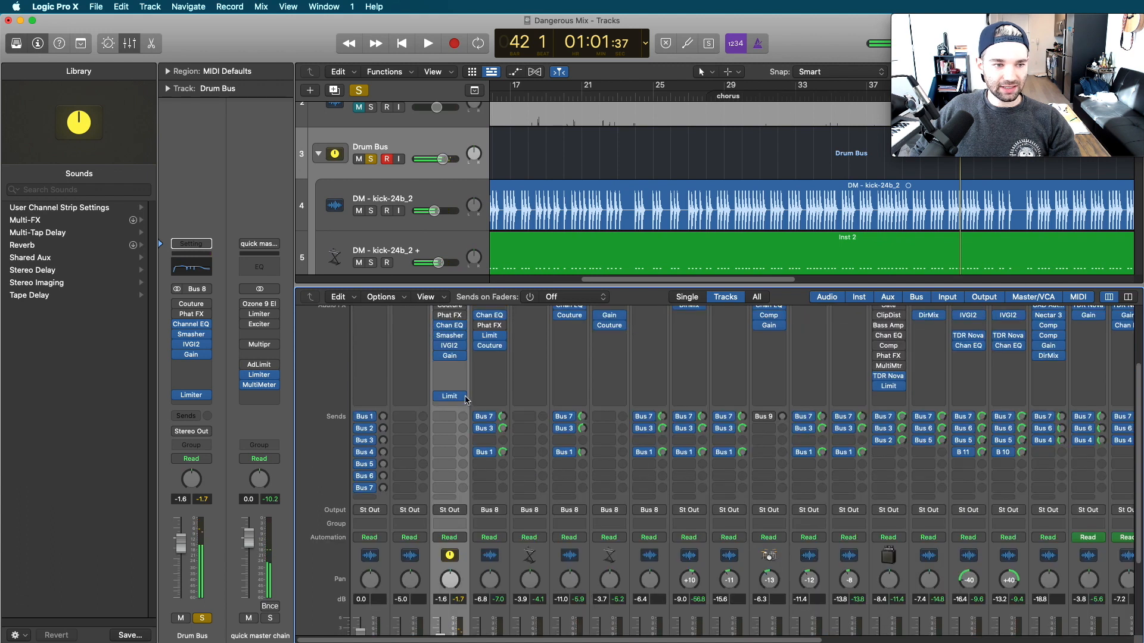
scroll(449, 410, "up", 1)
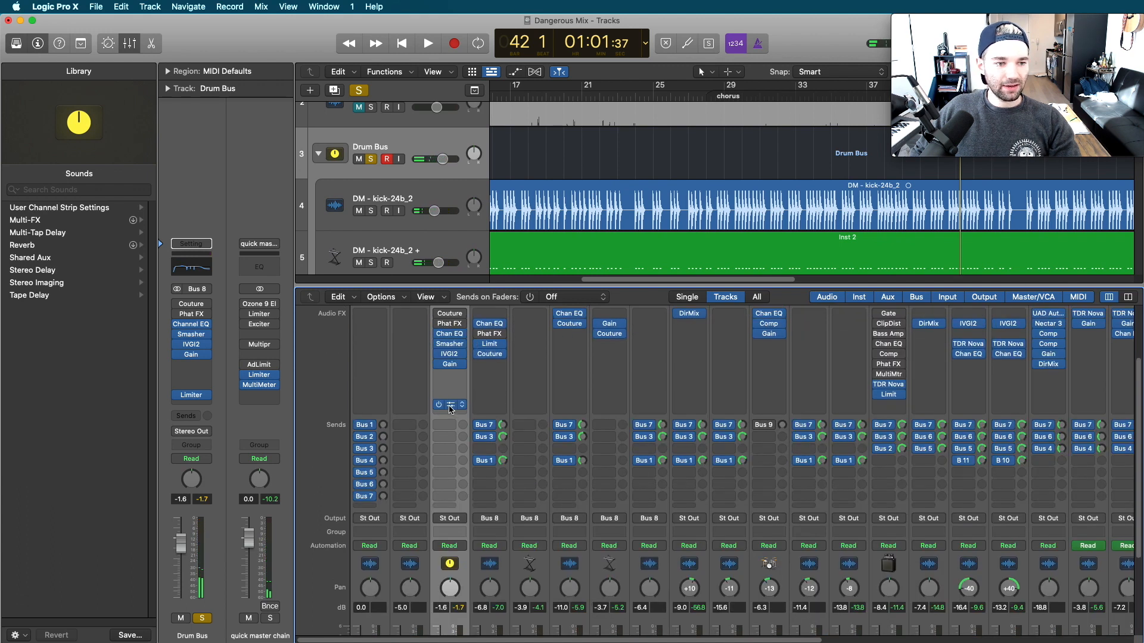
left_click(449, 406)
left_click_drag(897, 187, 779, 252)
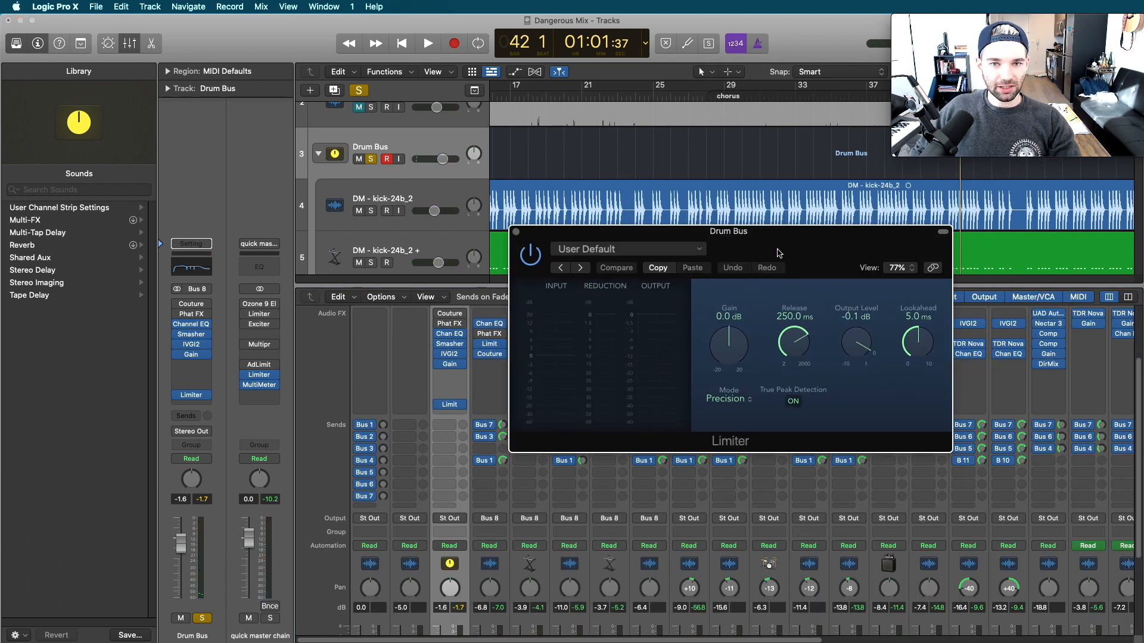
left_click(516, 233)
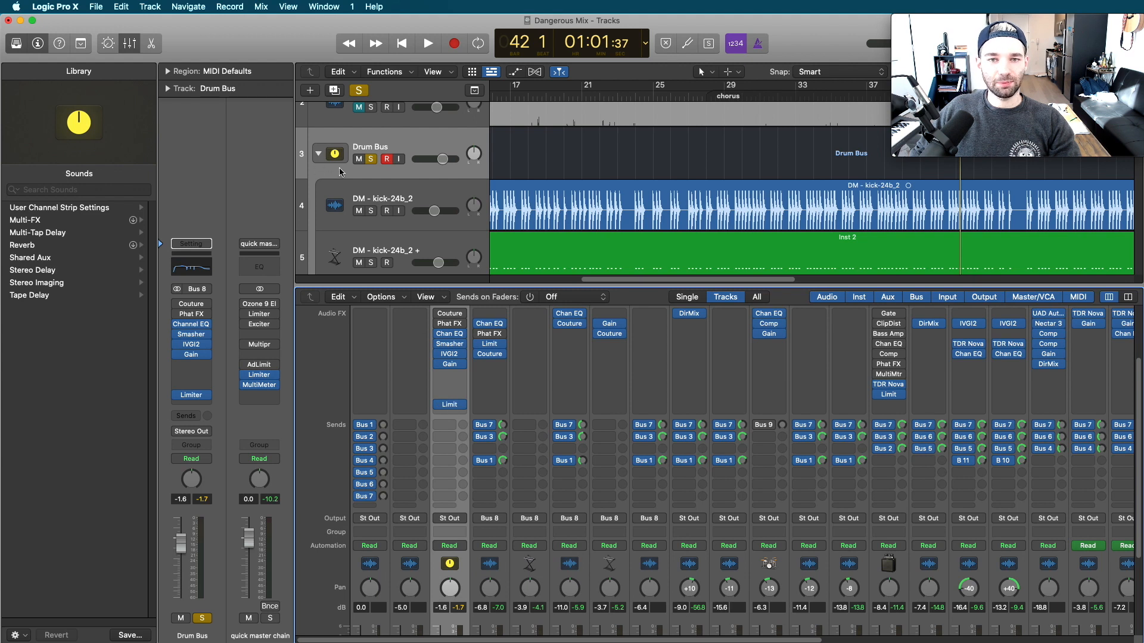
Select the DM - kick-24b_2 track and examine its Channel EQ and Limiter, closing each plug-in.
left_click(331, 190)
scroll(499, 396, "up", 3)
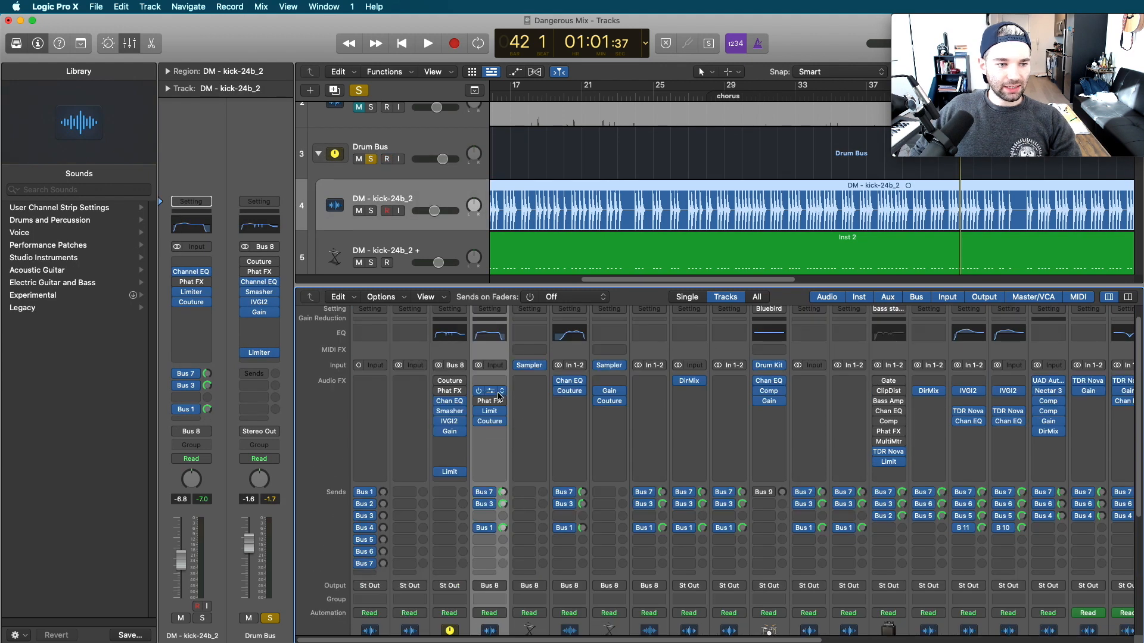
left_click(490, 393)
left_click_drag(1087, 197, 612, 209)
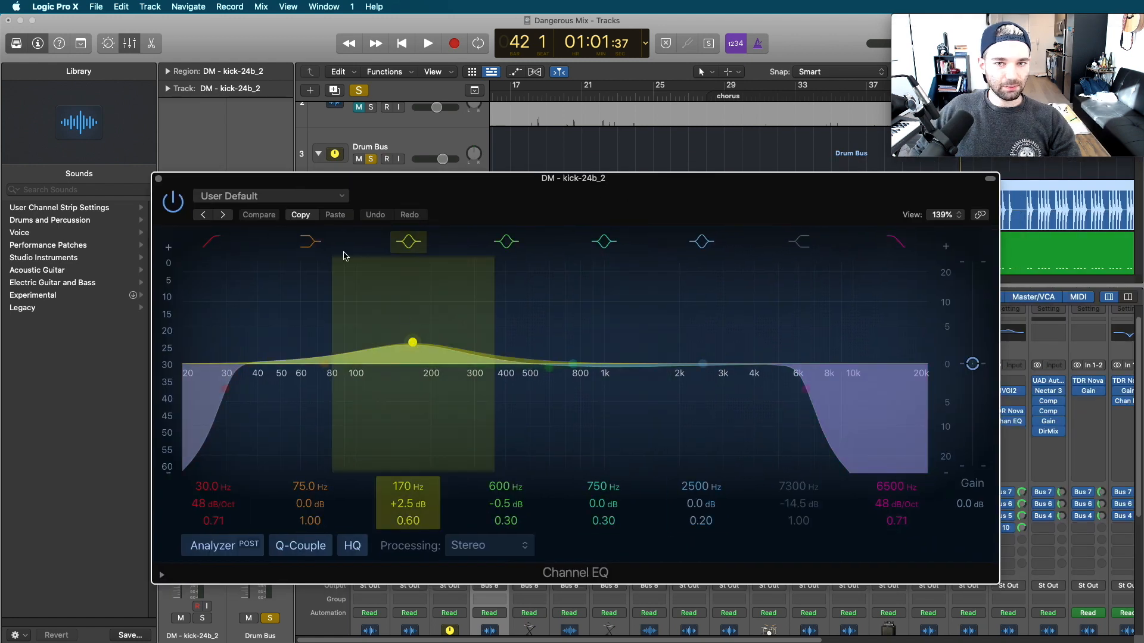
left_click(158, 178)
left_click(488, 413)
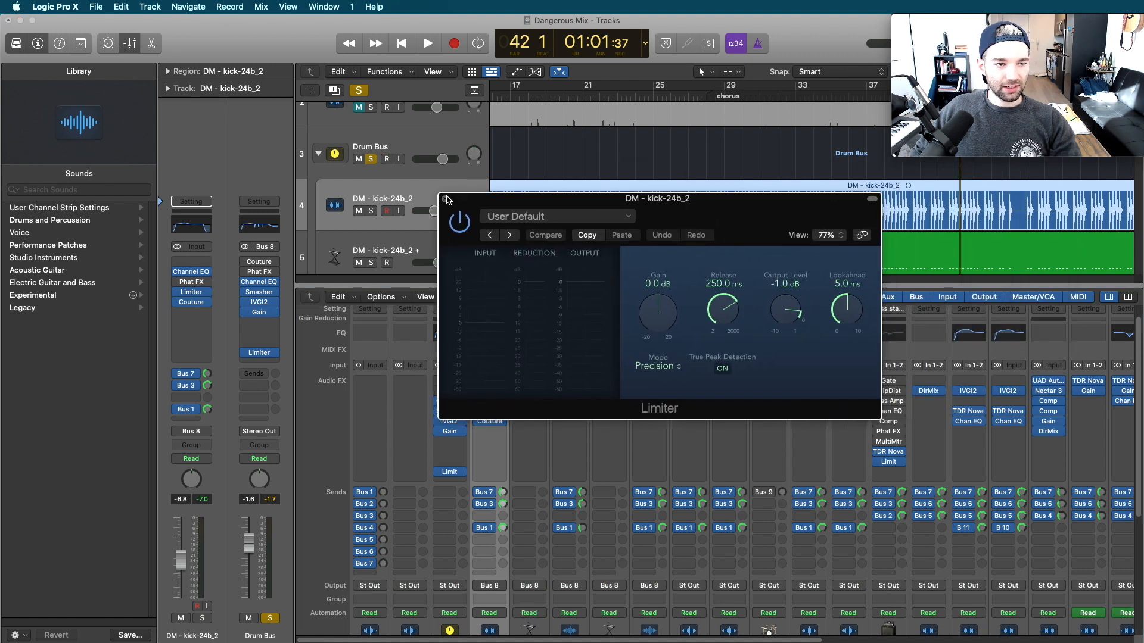
left_click(444, 200)
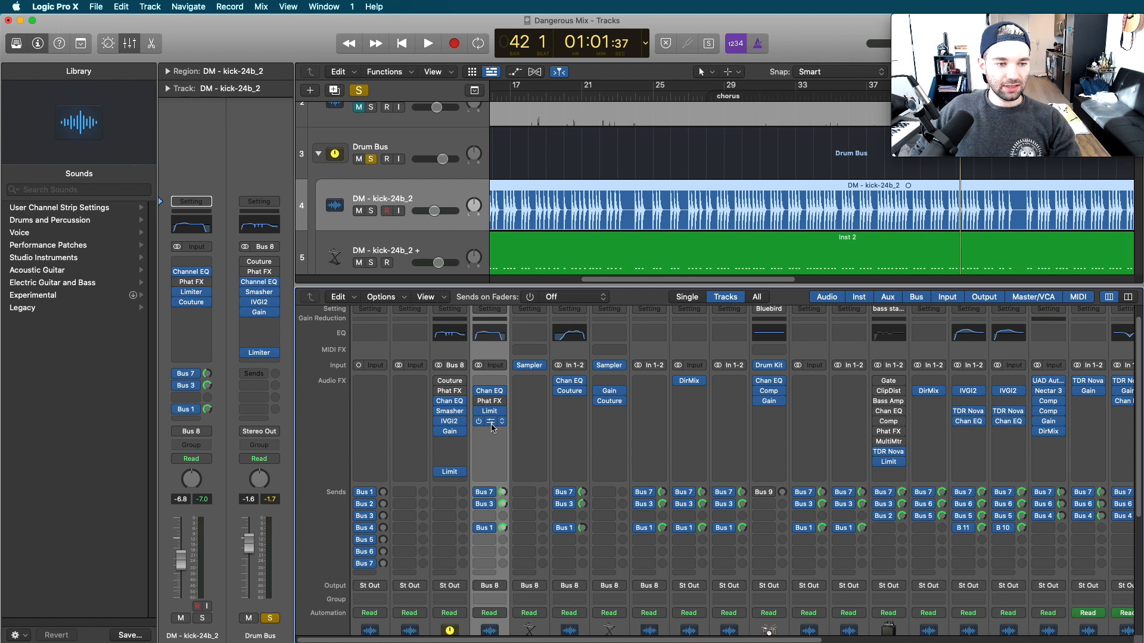
Open Couture on the DM - kick-24b_2 track and browse its factory presets, leaving KICK Declick selected.
left_click(491, 422)
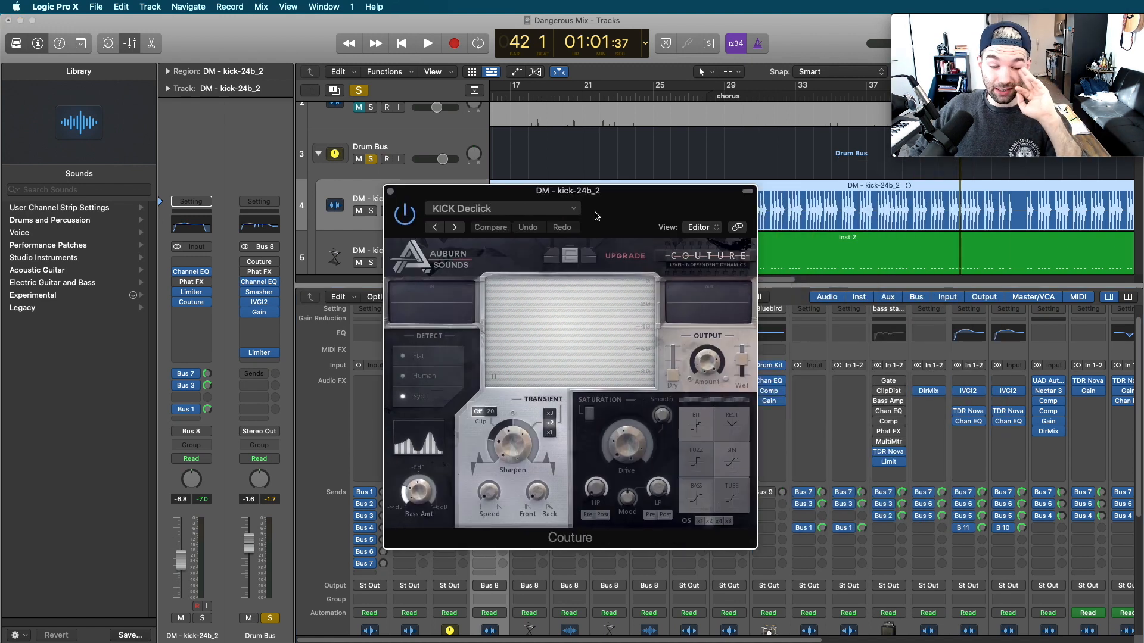
left_click(548, 211)
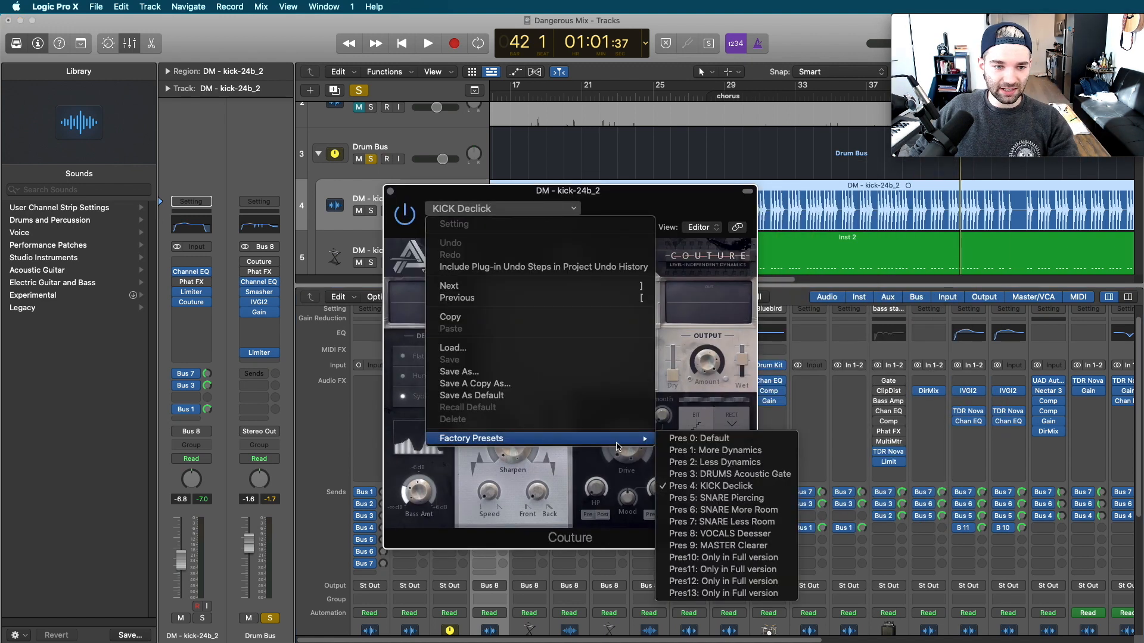
left_click(686, 201)
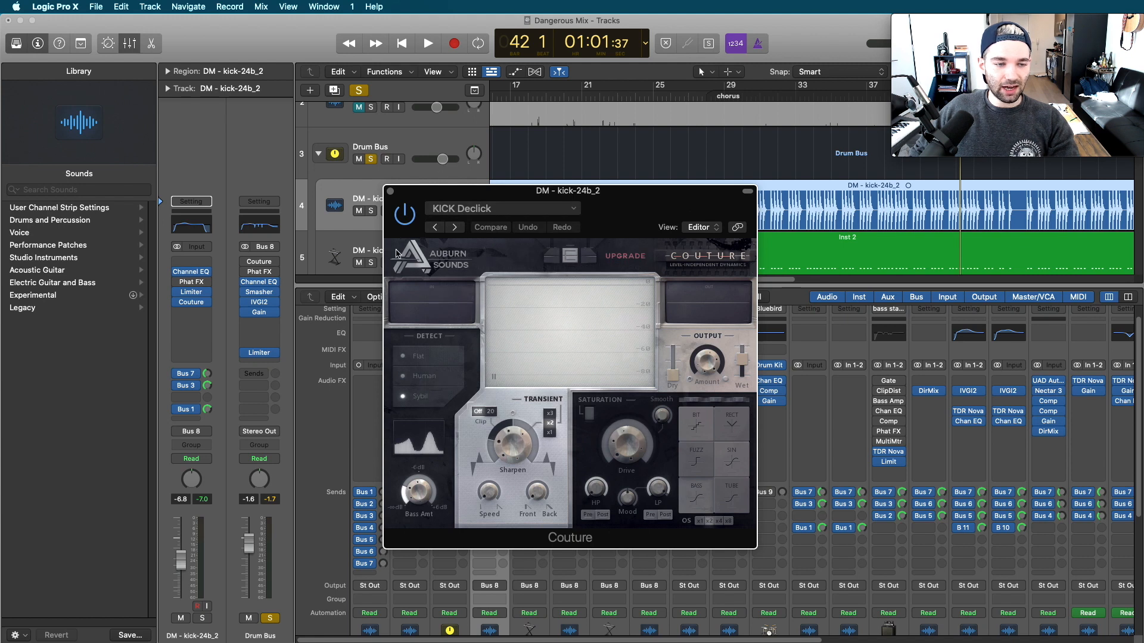
left_click_drag(644, 205, 769, 154)
left_click(660, 160)
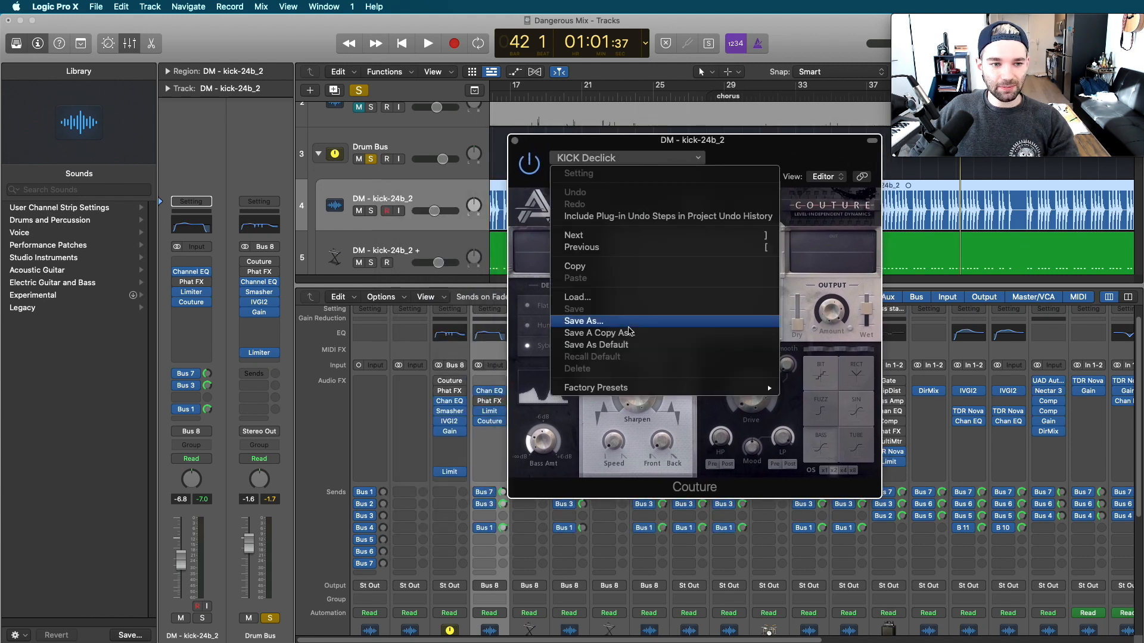
mouse_move(609, 390)
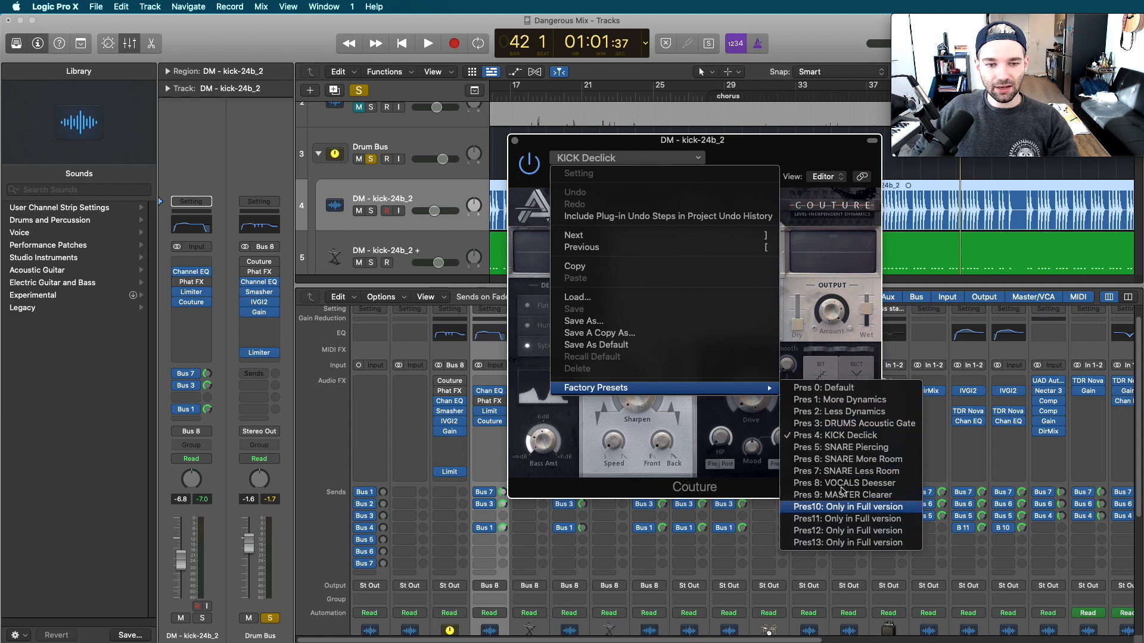
left_click(735, 145)
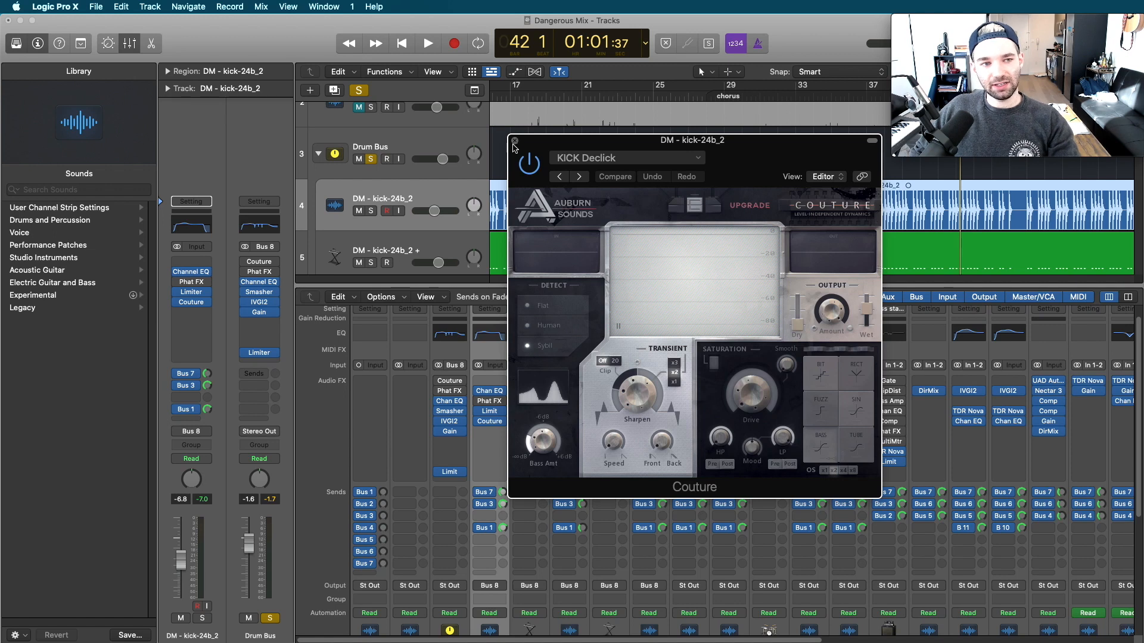
Bypass Couture on the kick track, solo that track, start playback, and unsolo the Drum Bus.
left_click(478, 227)
key("s")
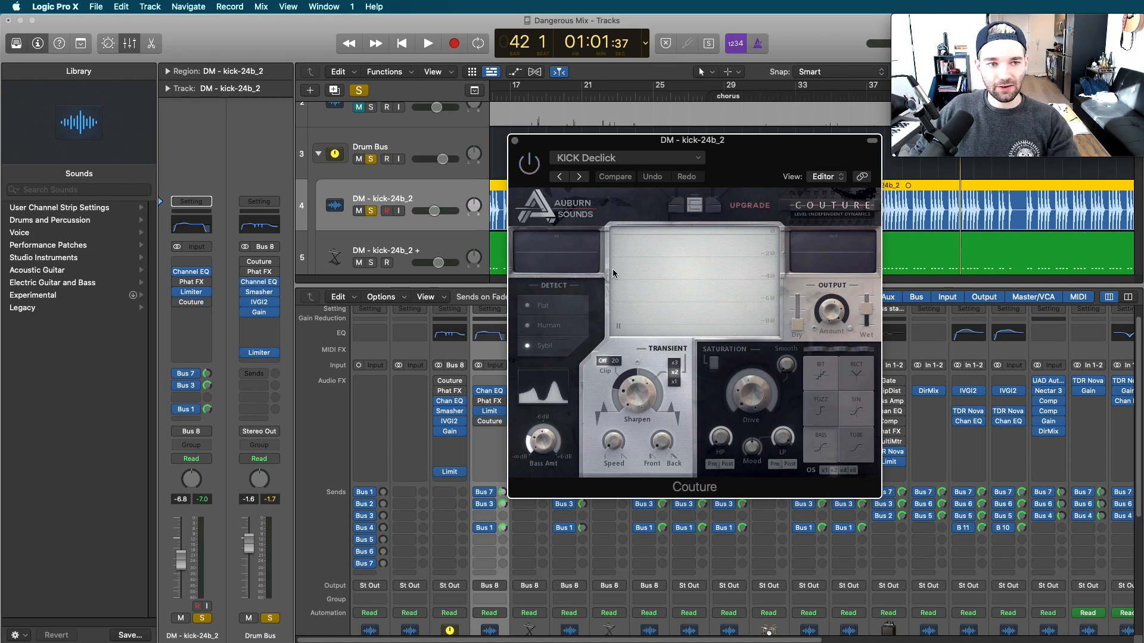
key("space")
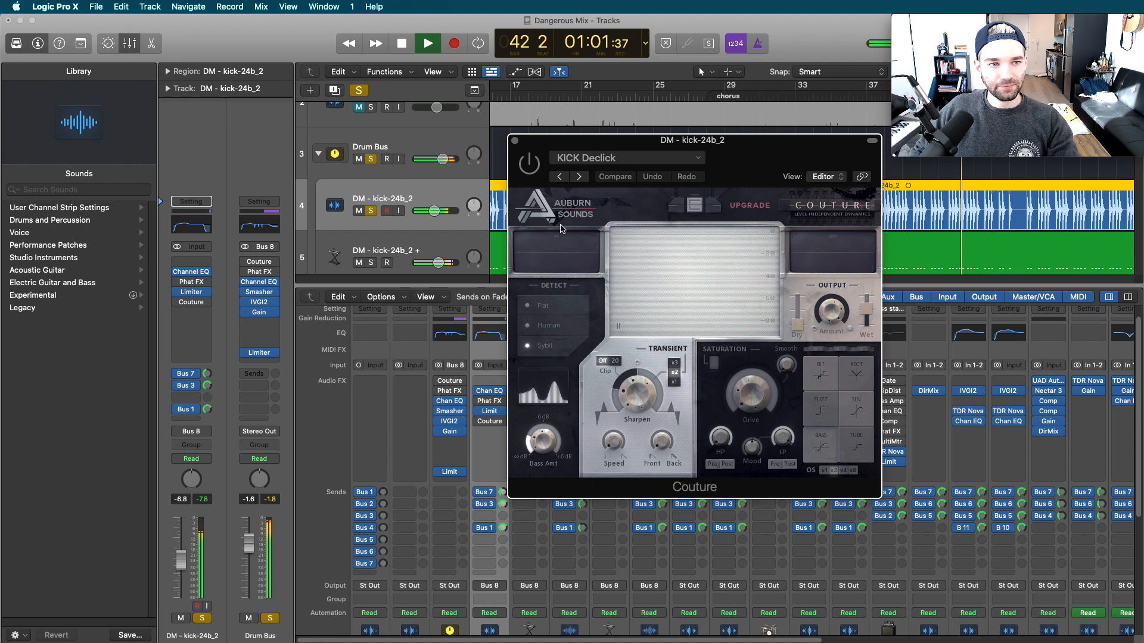
left_click(372, 159)
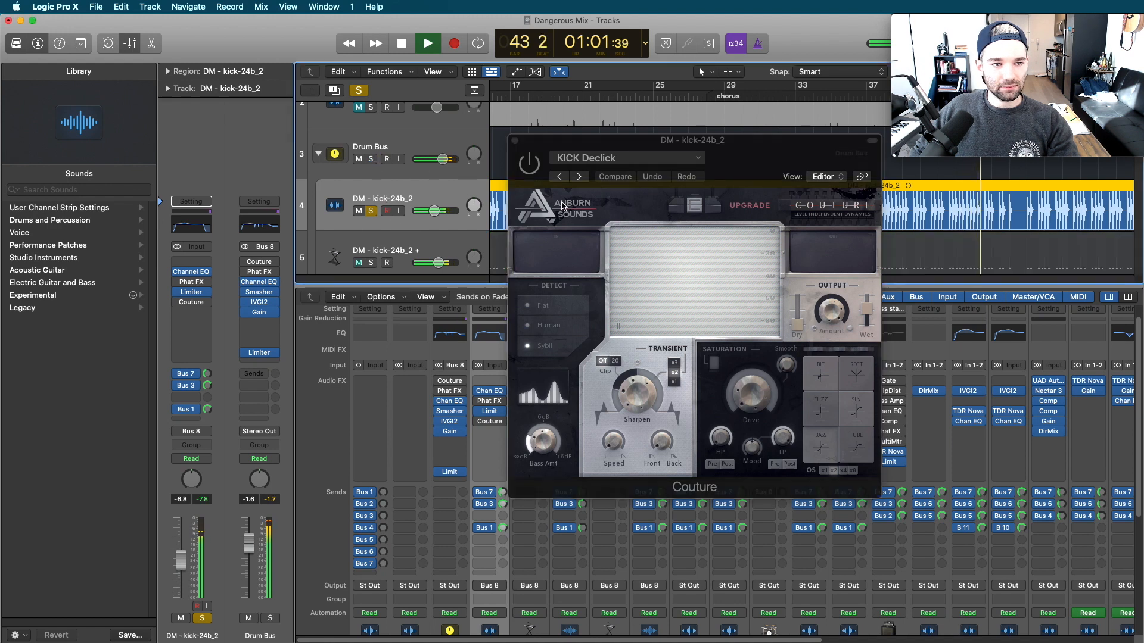
Compare the soloed kick with Couture on and bypassed, leaving it enabled, stop playback and close the plug-in.
left_click(533, 165)
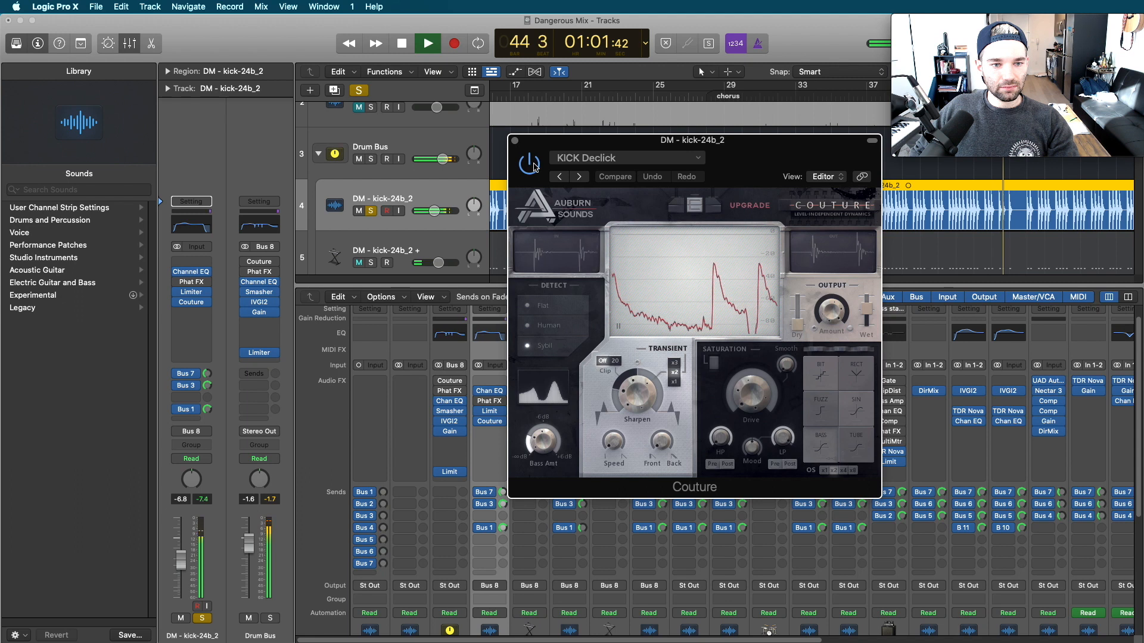
left_click(533, 165)
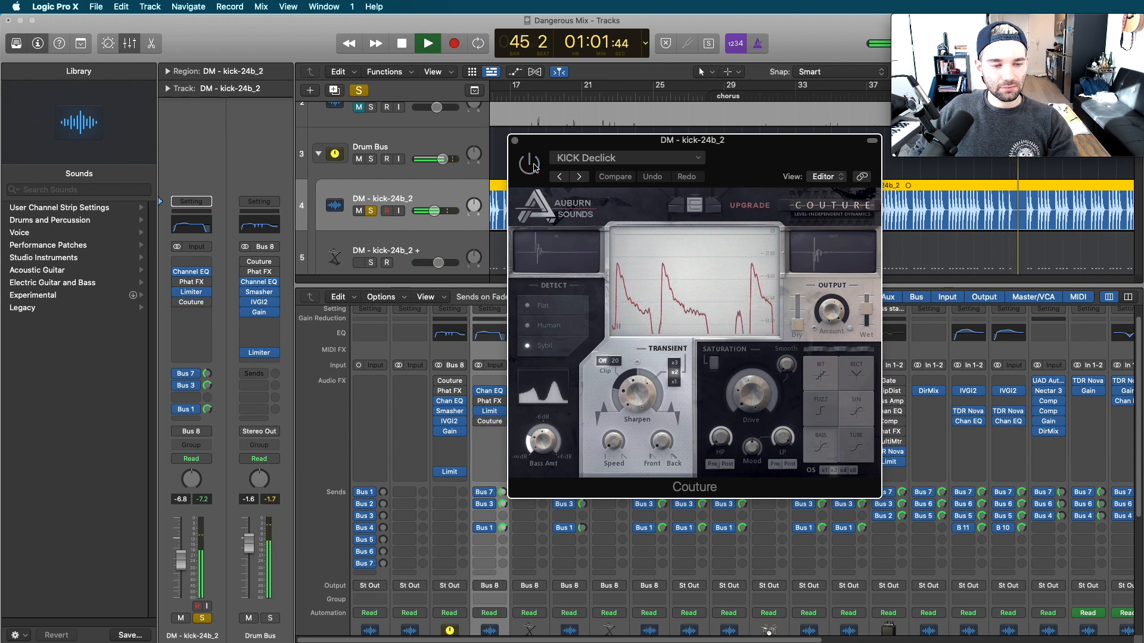
left_click(534, 165)
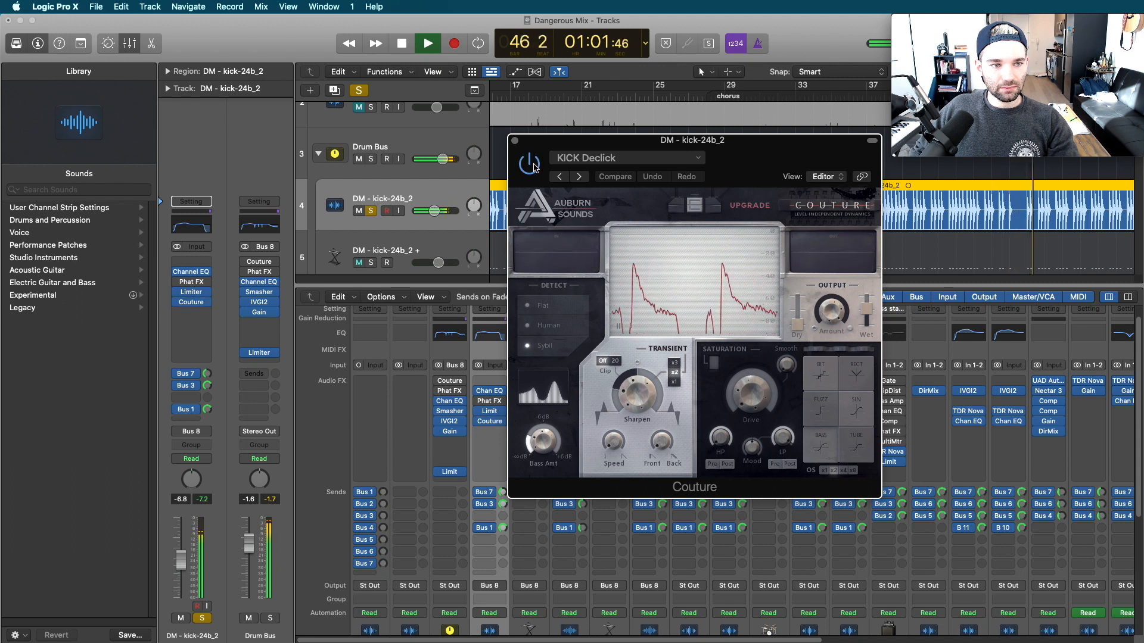
key("space")
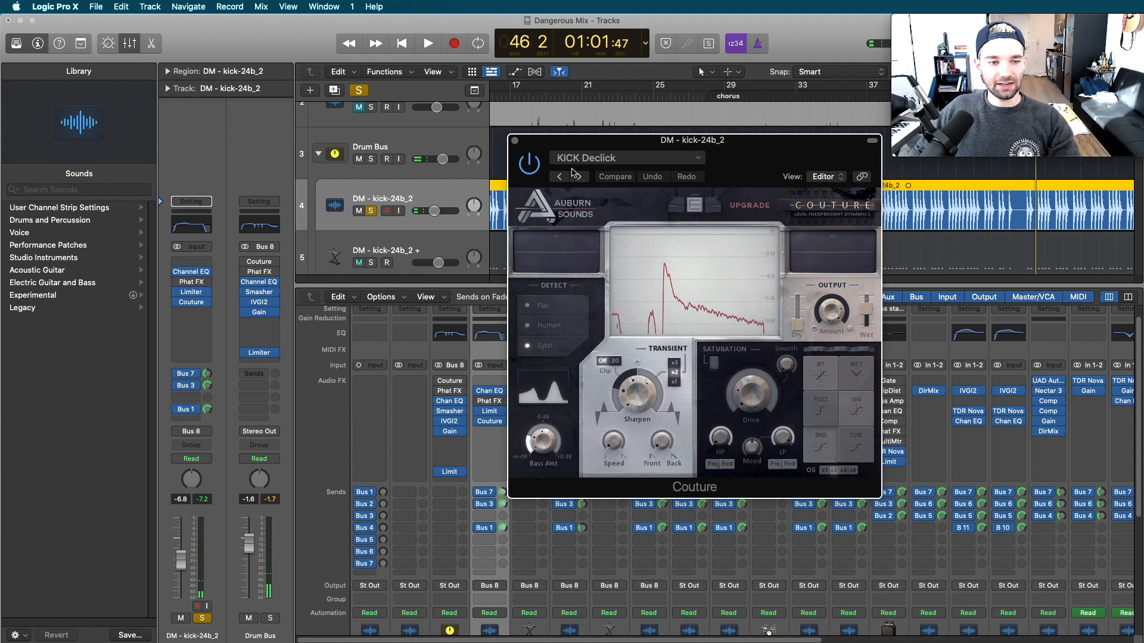
left_click(515, 143)
Select the snare track and examine its Channel EQ and Couture settings, closing each plug-in.
scroll(483, 536, "down", 6)
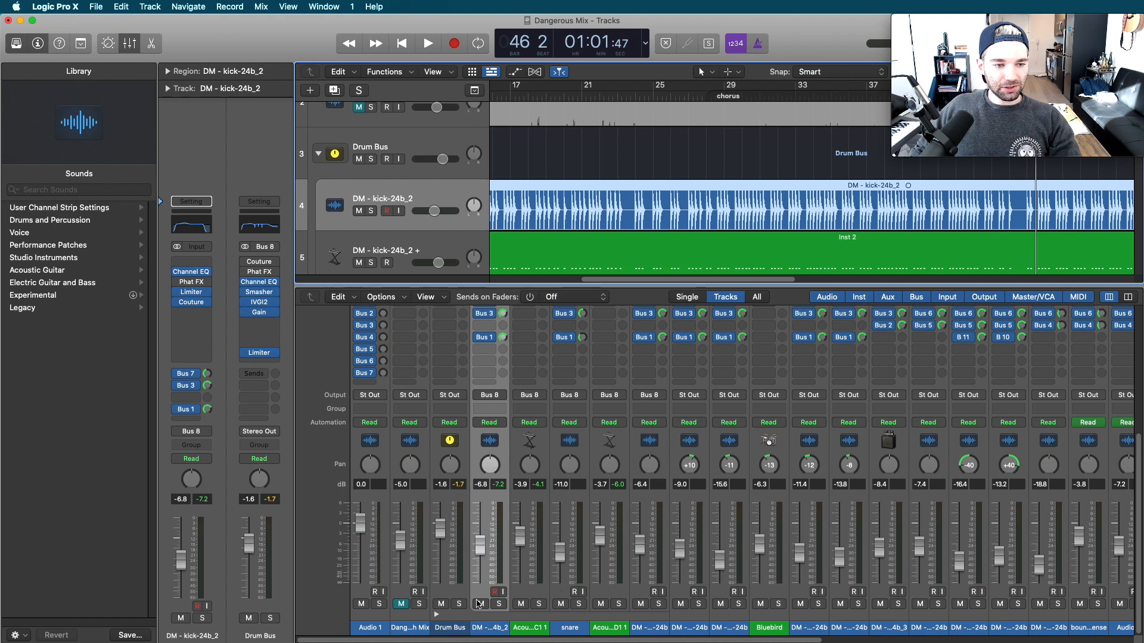
left_click(571, 629)
scroll(586, 475, "up", 5)
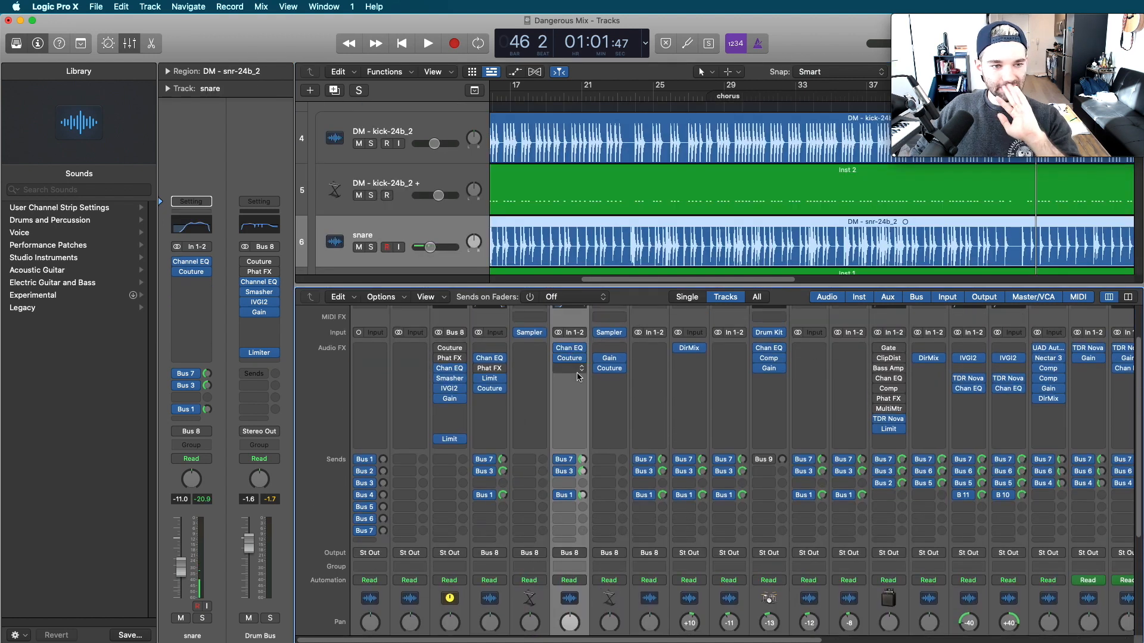
scroll(577, 376, "up", 3)
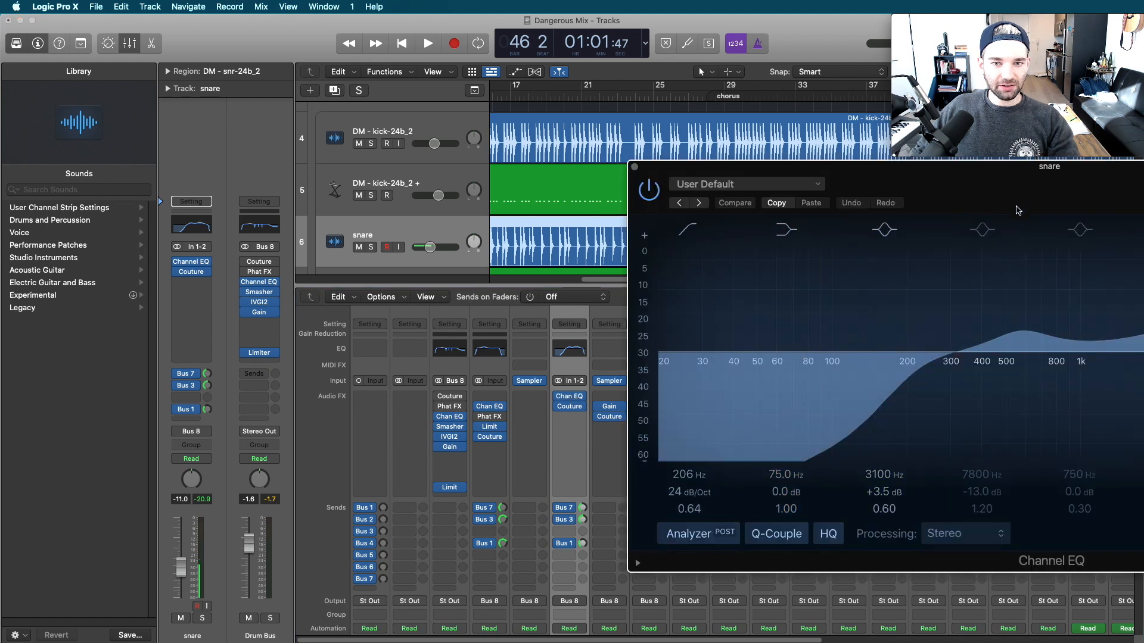
left_click_drag(1019, 205, 641, 207)
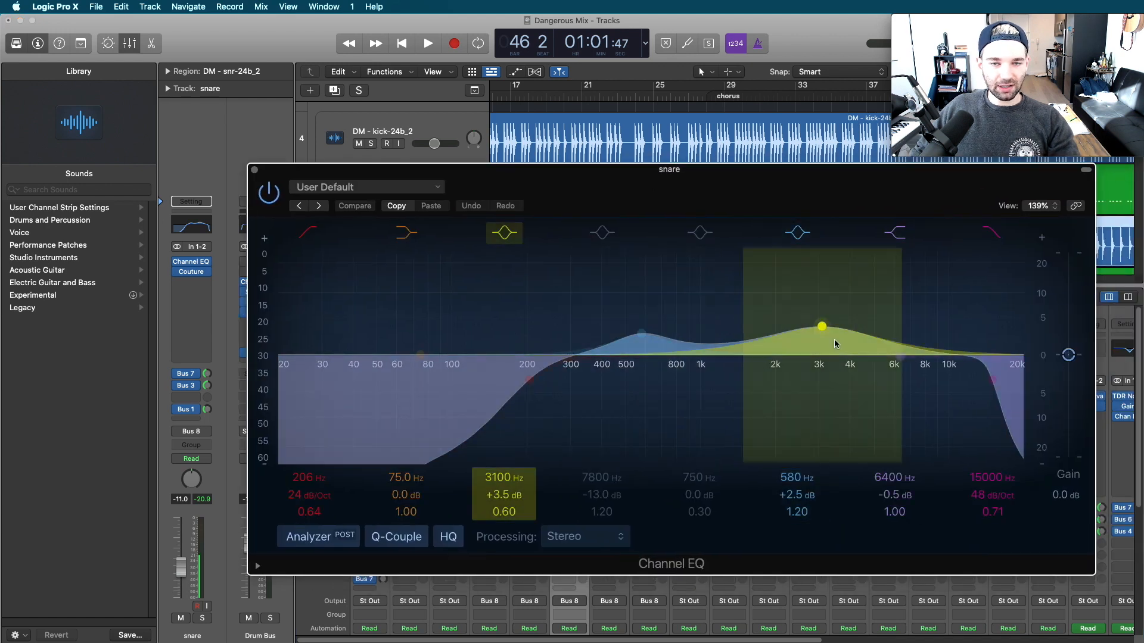
left_click(255, 170)
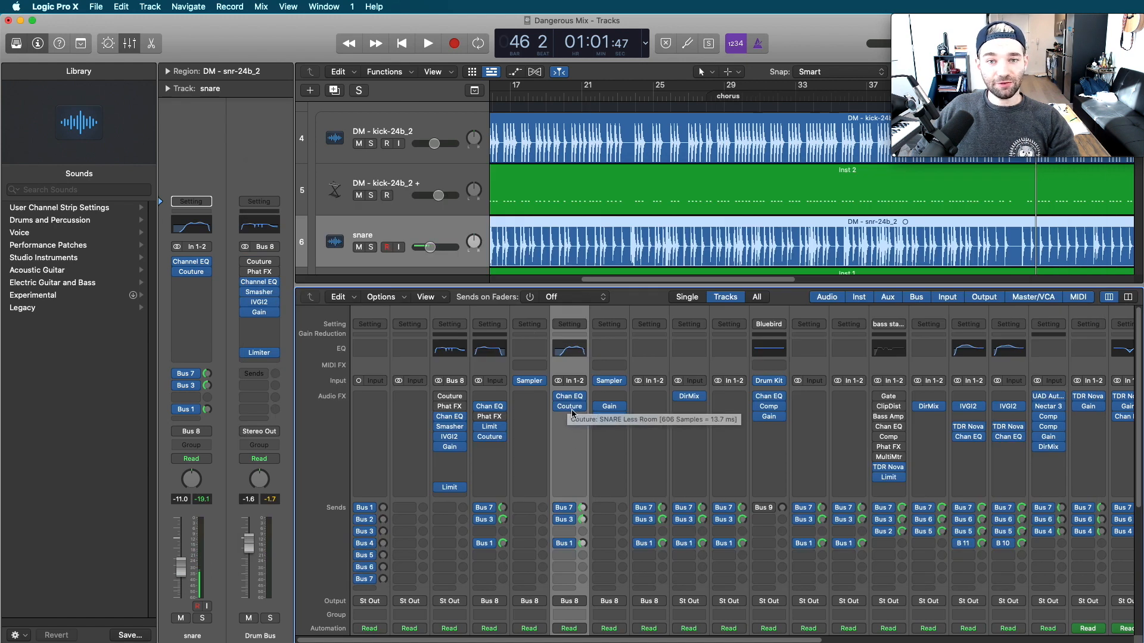
left_click(570, 406)
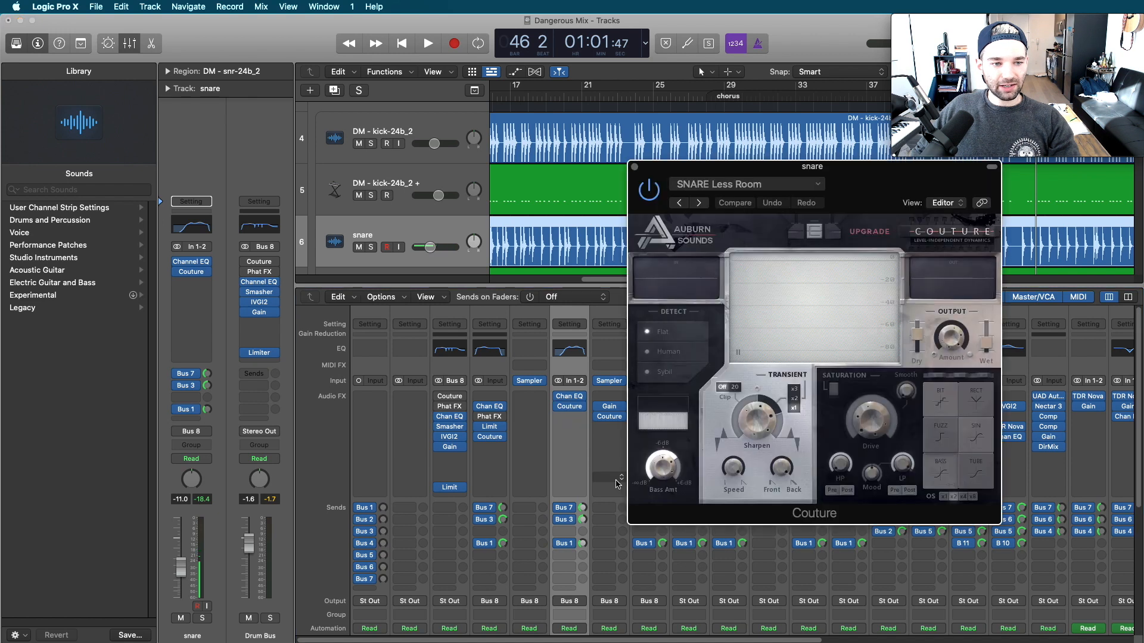
left_click(635, 172)
Select the Acoustic Snare D1 1 channel and examine its Couture and Gain plug-ins, closing each one.
scroll(641, 437, "down", 5)
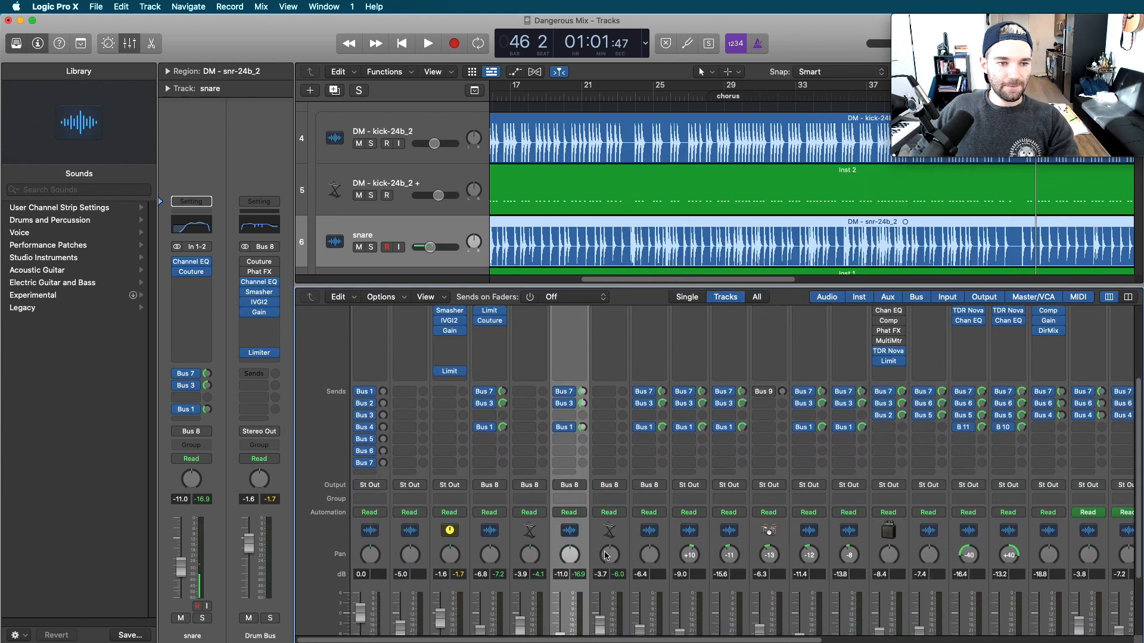
scroll(606, 555, "down", 3)
left_click(612, 561)
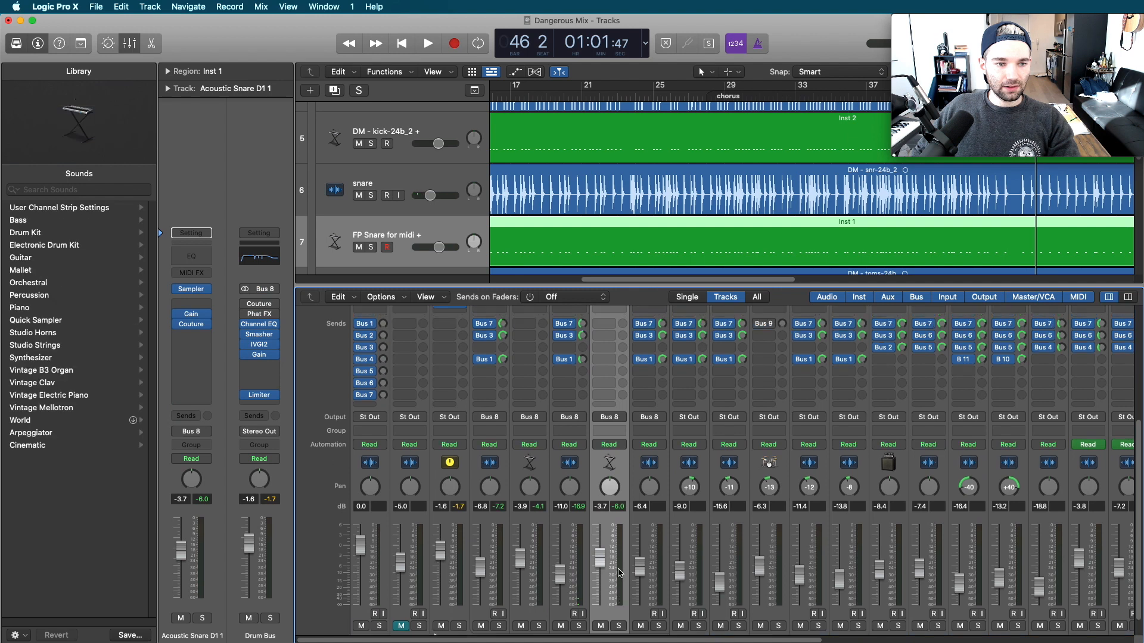
scroll(619, 573, "up", 5)
left_click(609, 405)
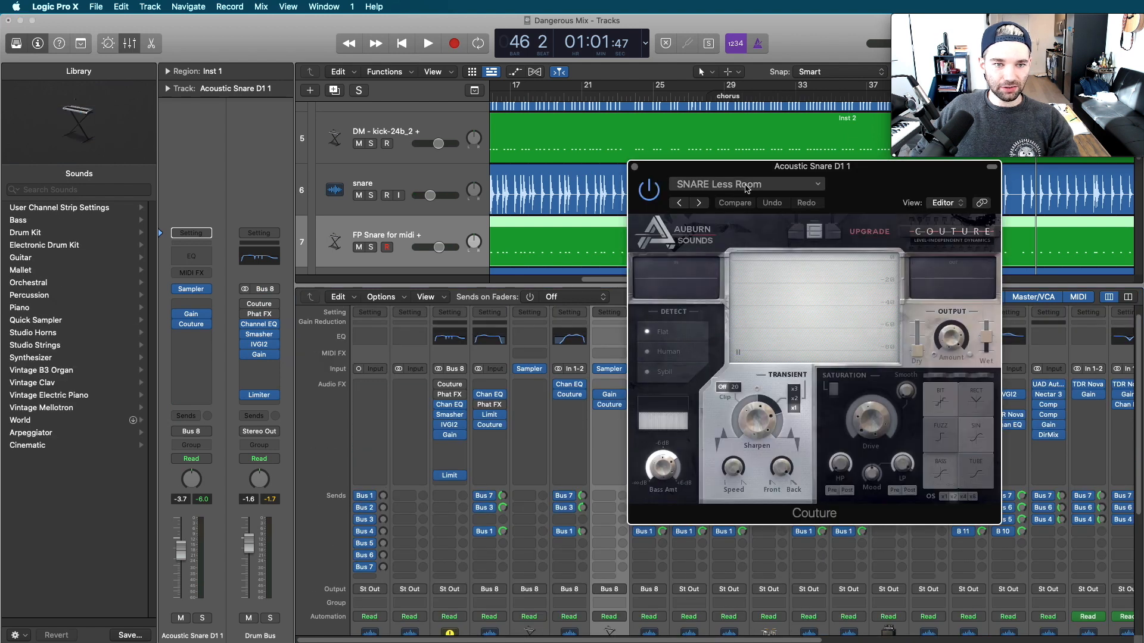
left_click(635, 168)
left_click(608, 394)
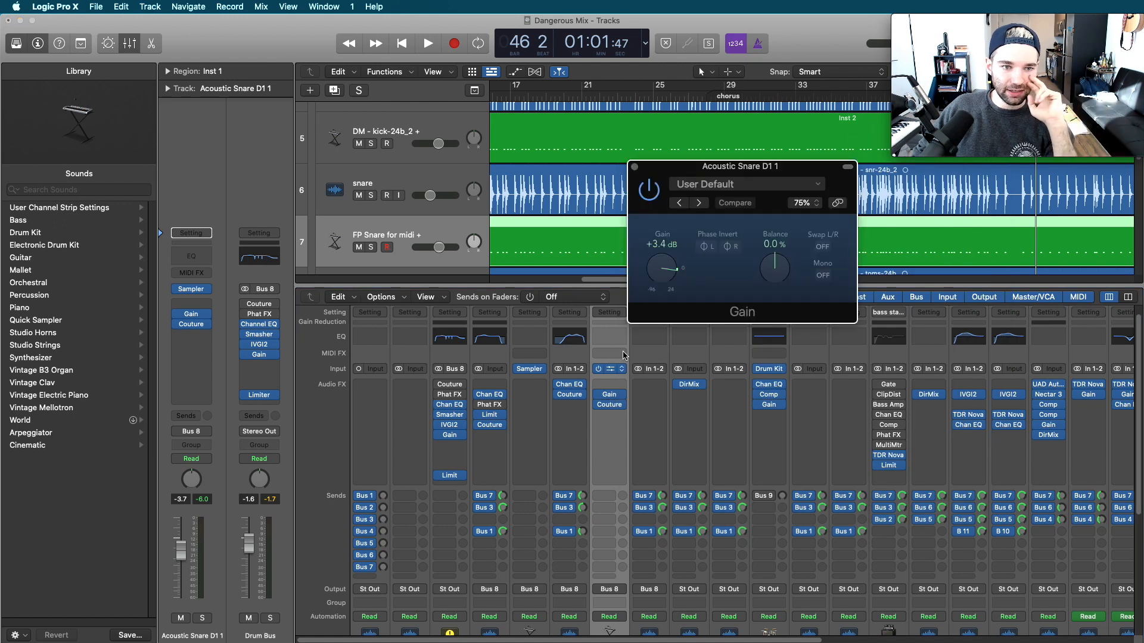
left_click(634, 168)
Select the DM - crash samp1-24b track, examine its Direction Mixer settings, and close the plug-in.
scroll(731, 486, "down", 3)
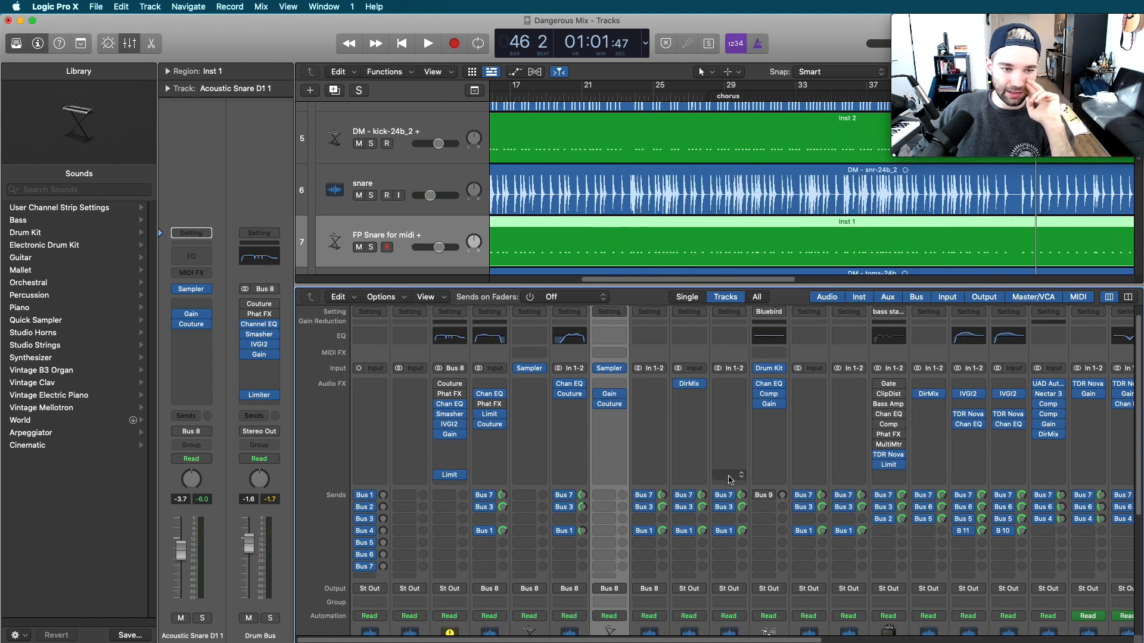
scroll(732, 486, "down", 5)
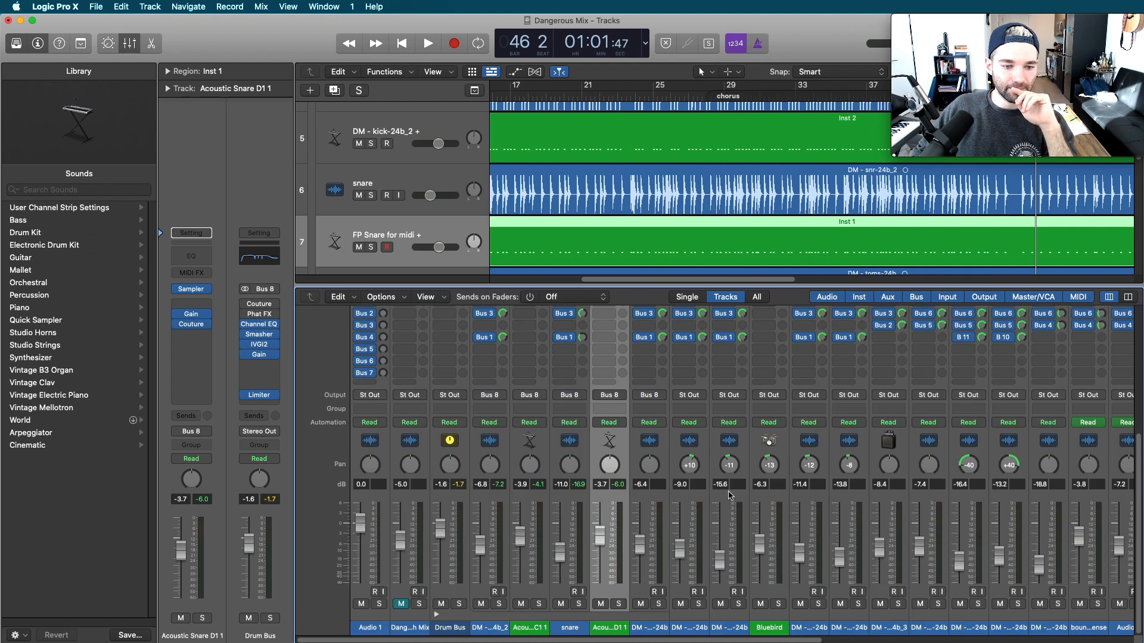
left_click(690, 633)
scroll(786, 462, "up", 2)
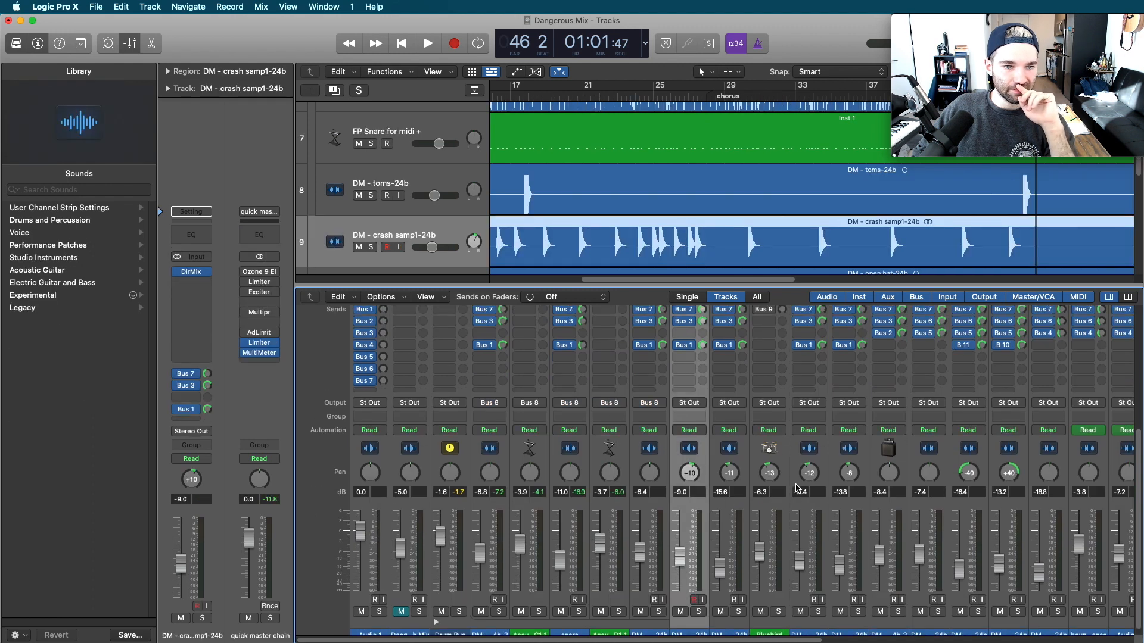
scroll(786, 462, "up", 4)
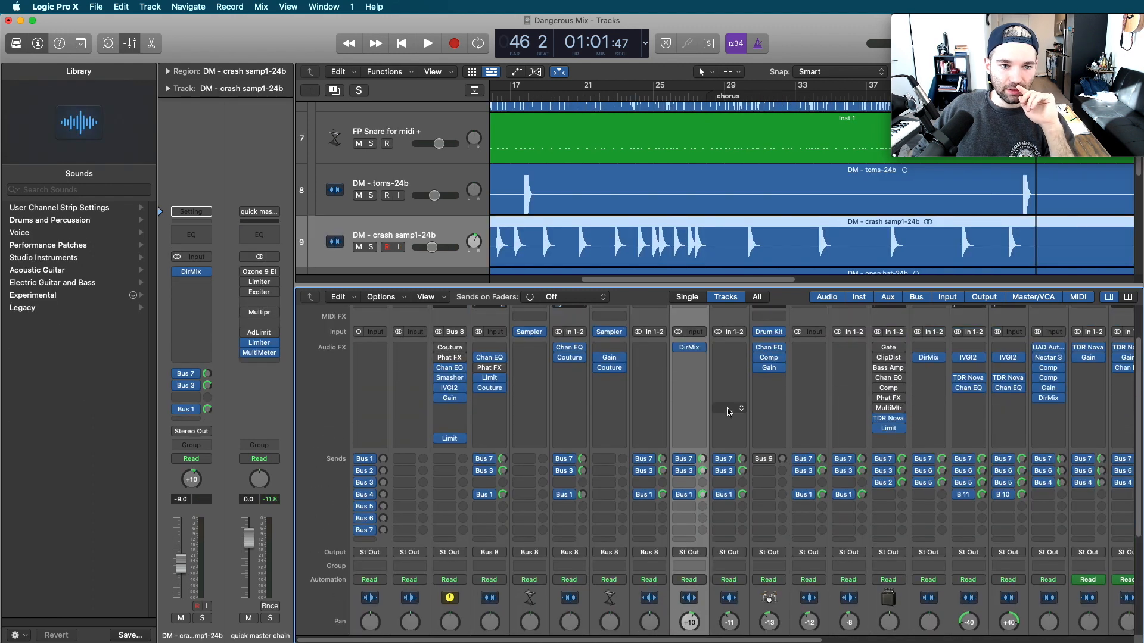
left_click(691, 352)
left_click_drag(681, 174, 719, 193)
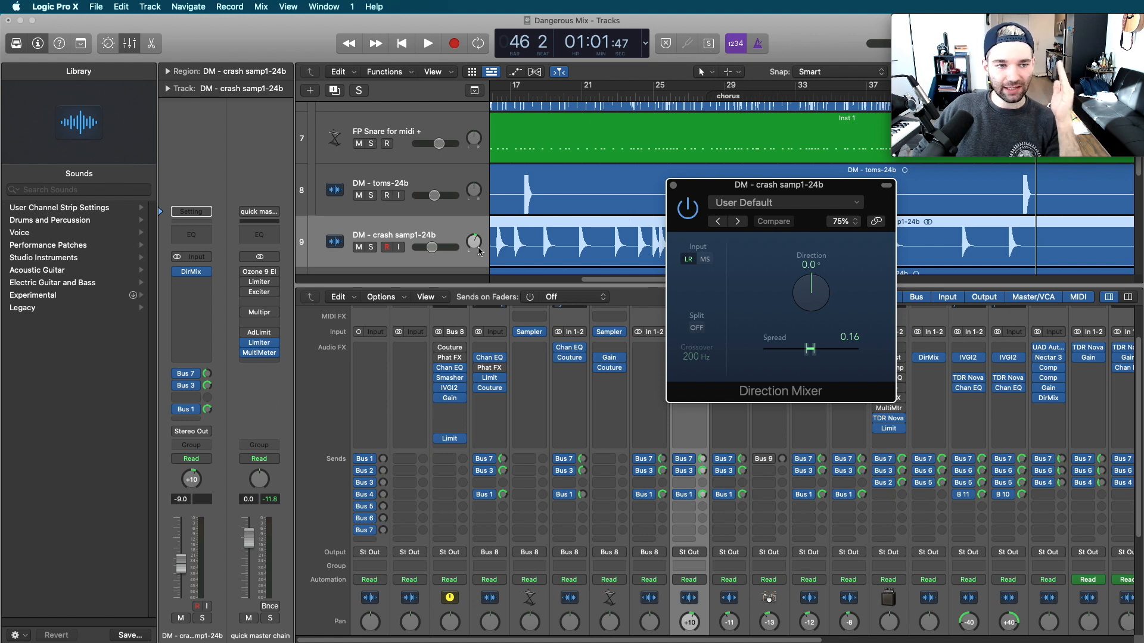
left_click(673, 187)
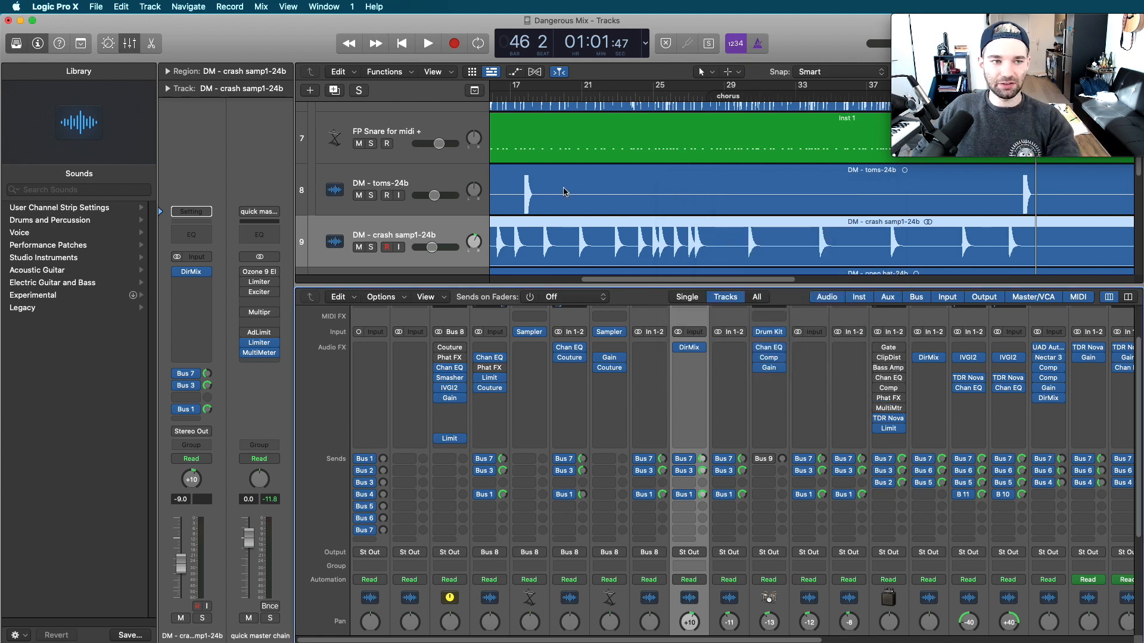
Start playback from bar 21 and solo the DM - crash samp1-24b track to hear its panning.
left_click(587, 99)
key("space")
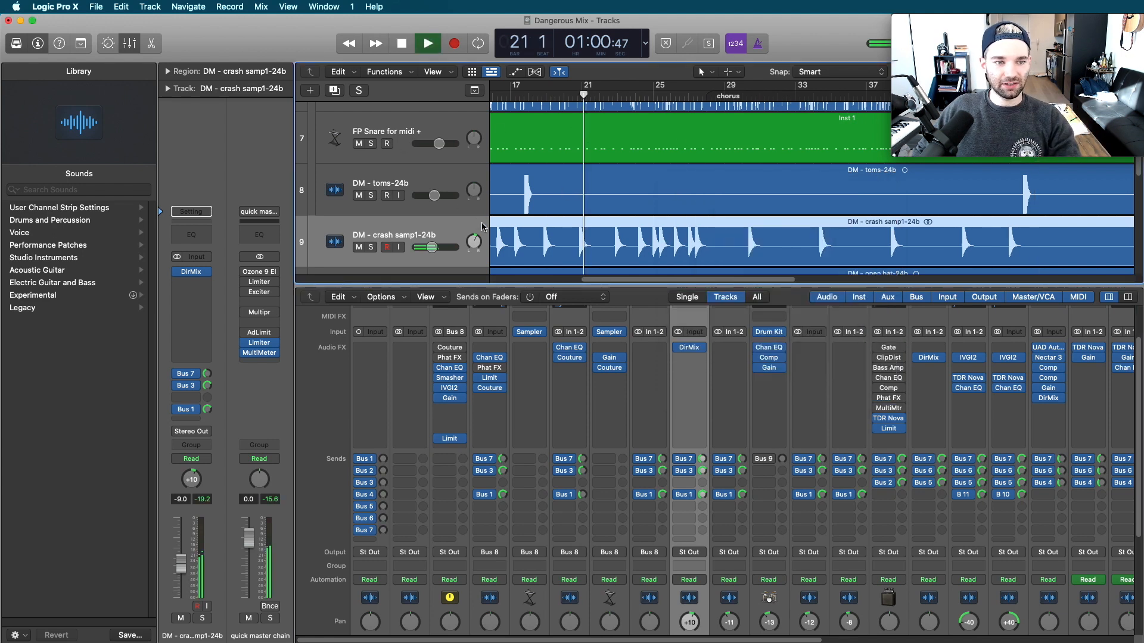
left_click(371, 248)
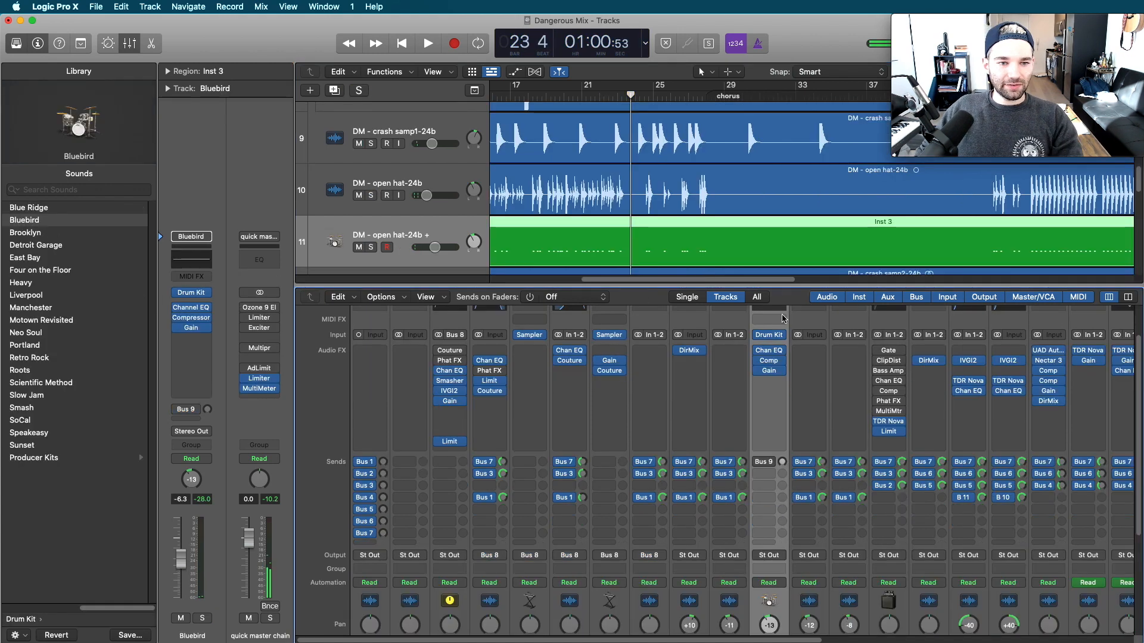
Open the Channel EQ on the Bluebird drum kit channel, examine its bands, and close it.
left_click(768, 350)
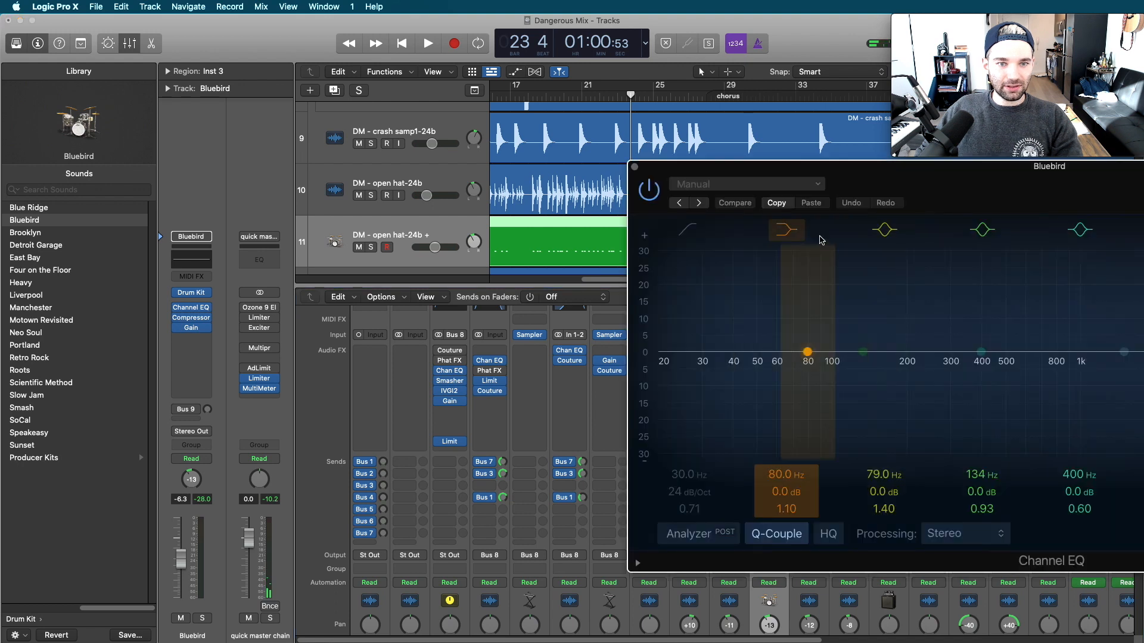
left_click_drag(901, 183, 576, 167)
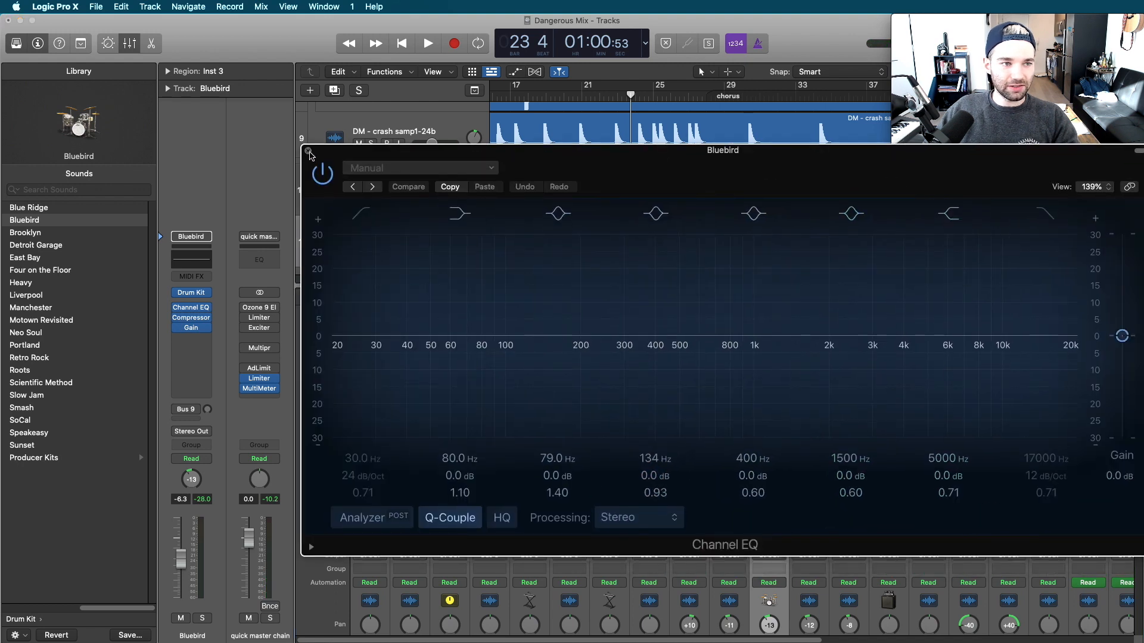
left_click(309, 153)
Open the Compressor on the Bluebird channel, check its meters during a short playback, and close it.
left_click(768, 361)
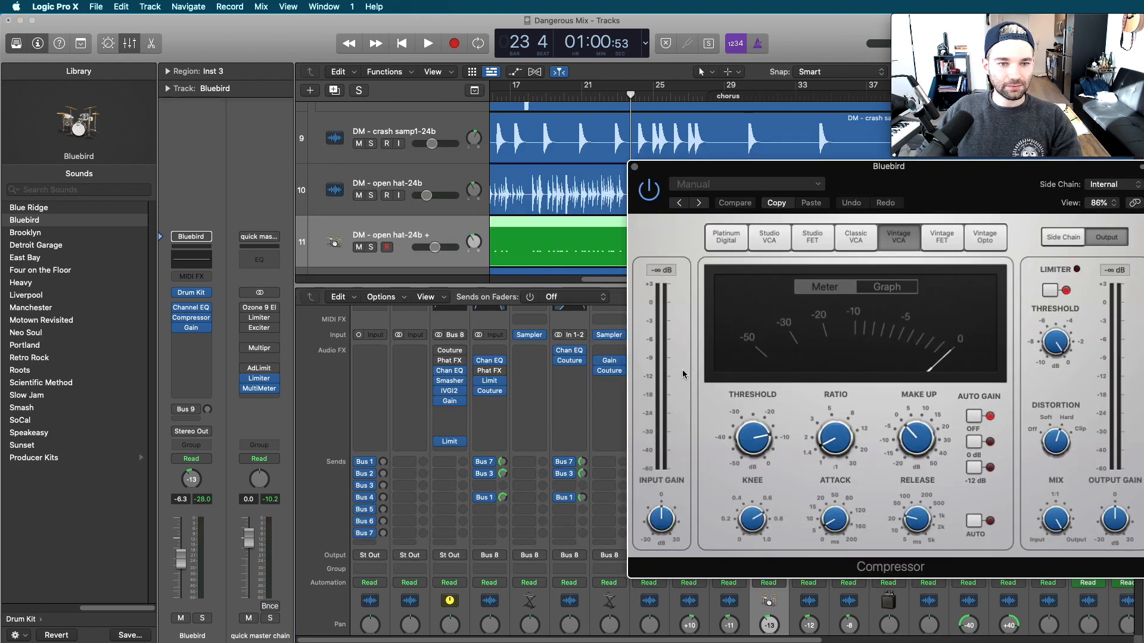
left_click_drag(867, 188, 359, 289)
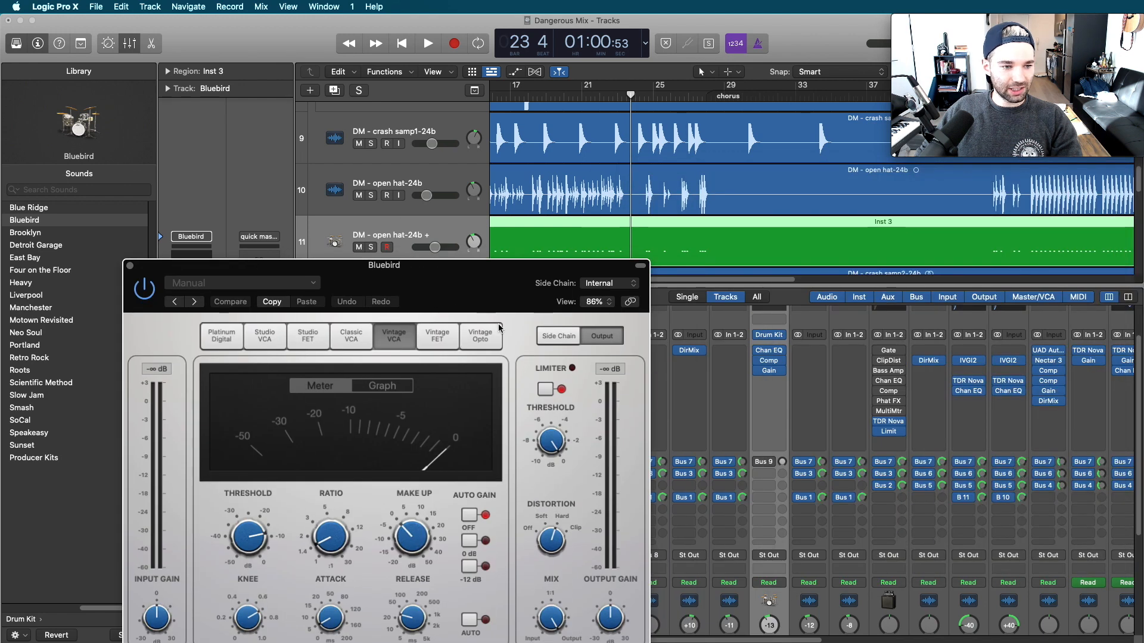
key("space")
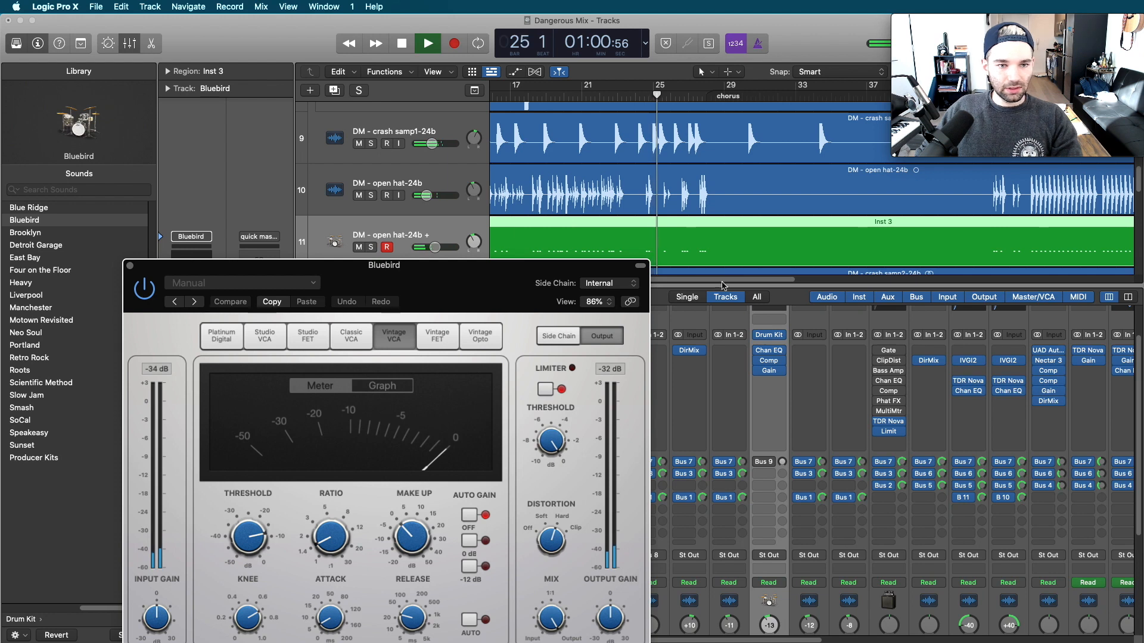
key("space")
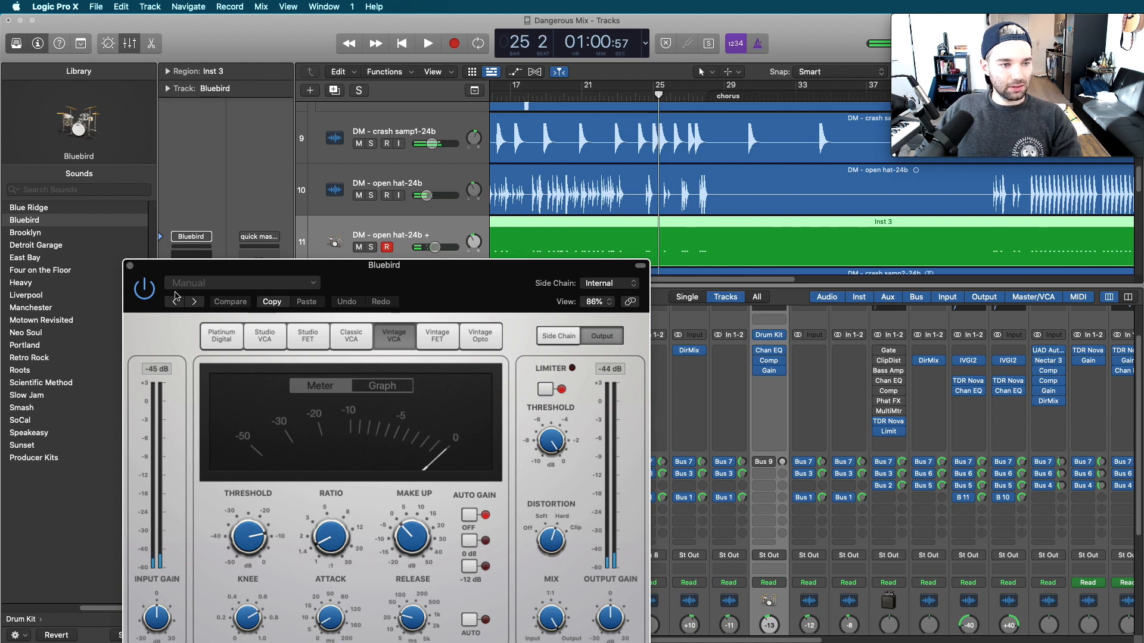
left_click(130, 266)
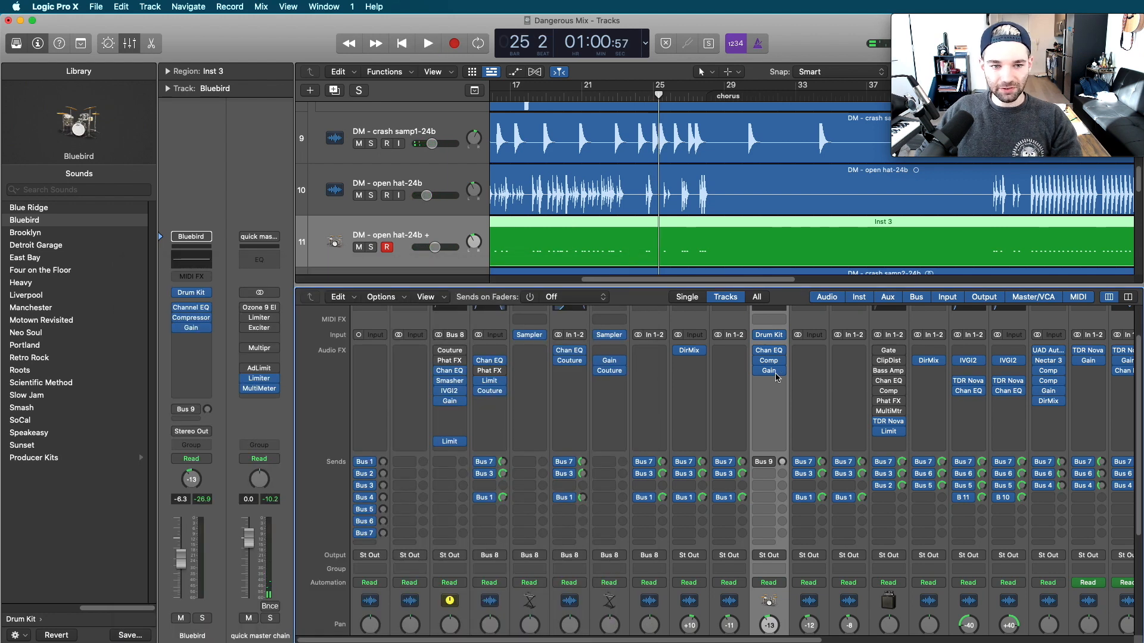
Open the Gain plug-in on the Bluebird channel, examine its gain setting, and close it.
scroll(839, 391, "down", 1)
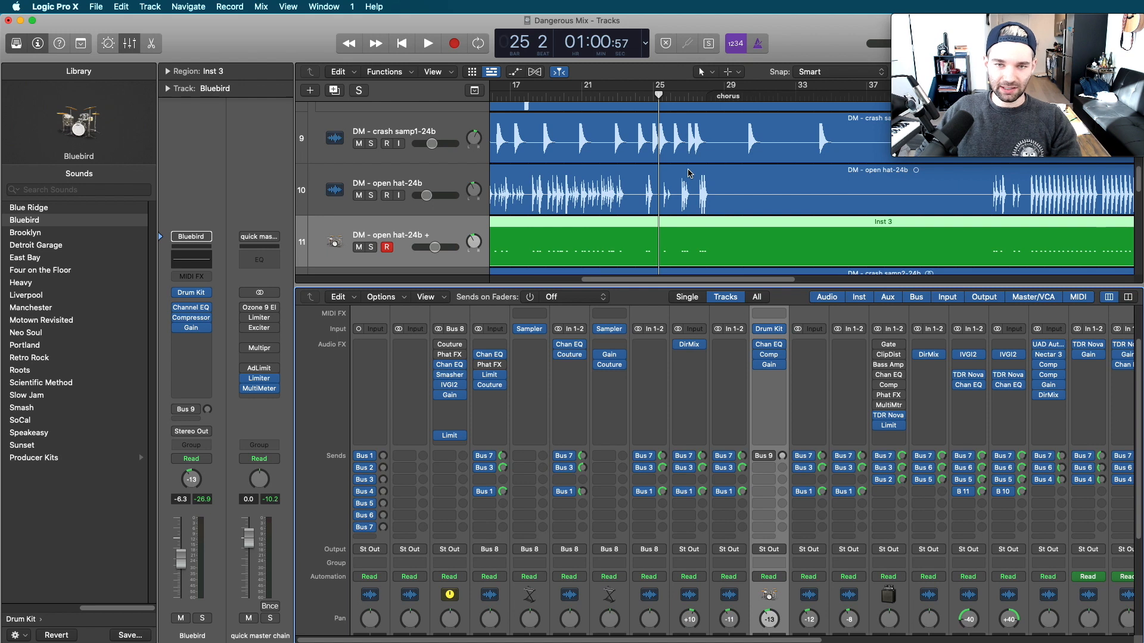
left_click(771, 366)
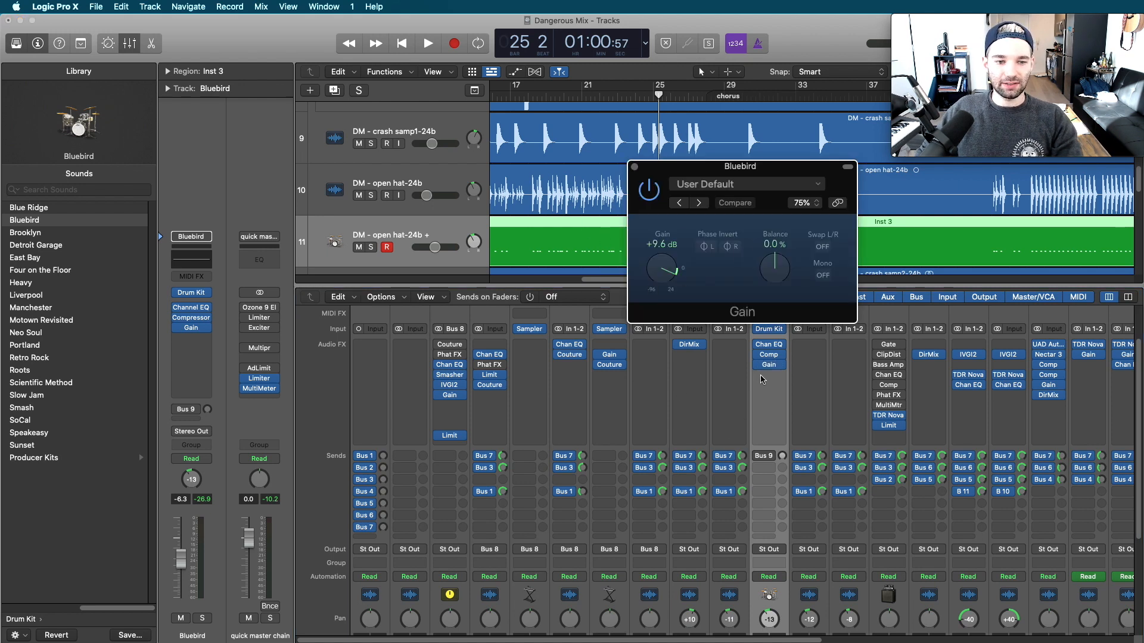
scroll(827, 533, "down", 5)
scroll(695, 328, "up", 10)
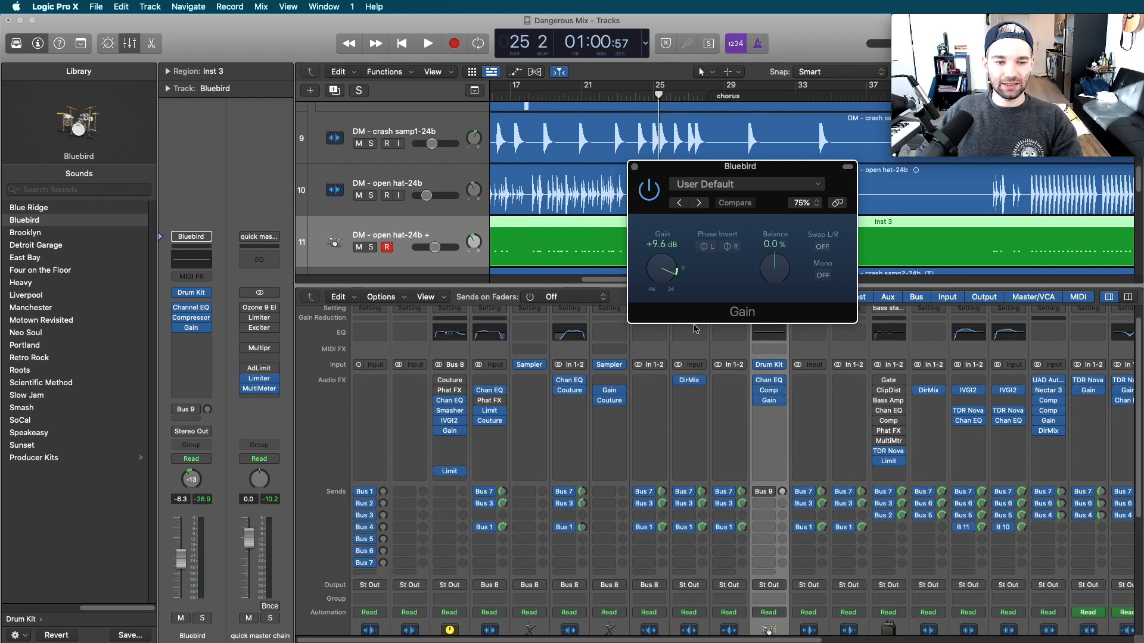
left_click(635, 167)
scroll(862, 474, "down", 5)
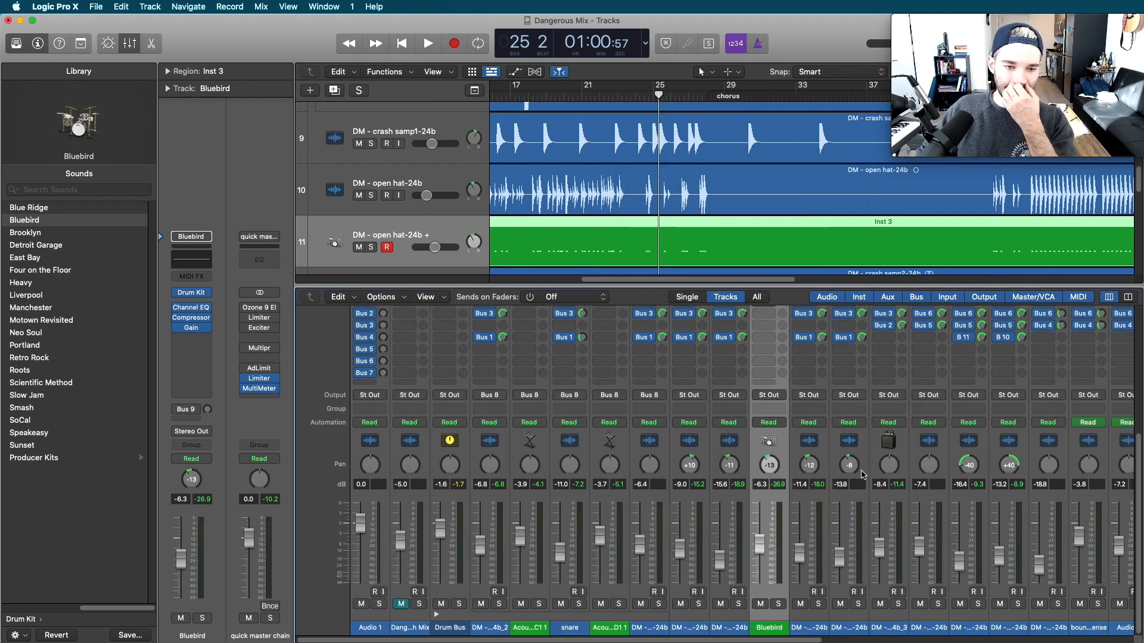
scroll(772, 344, "up", 5)
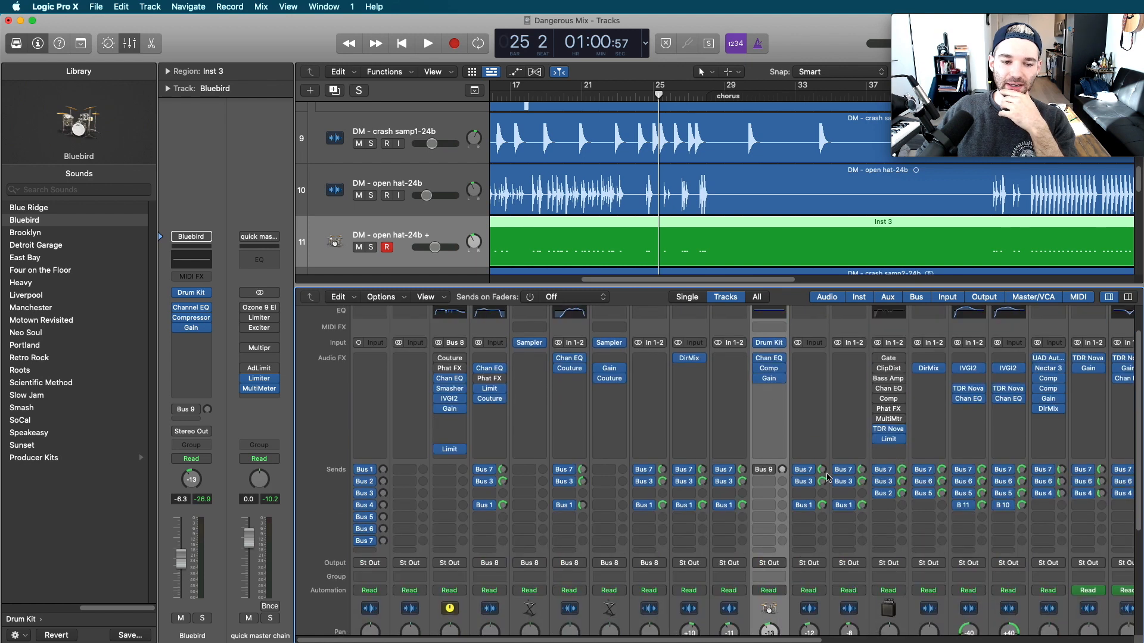
scroll(780, 537, "down", 5)
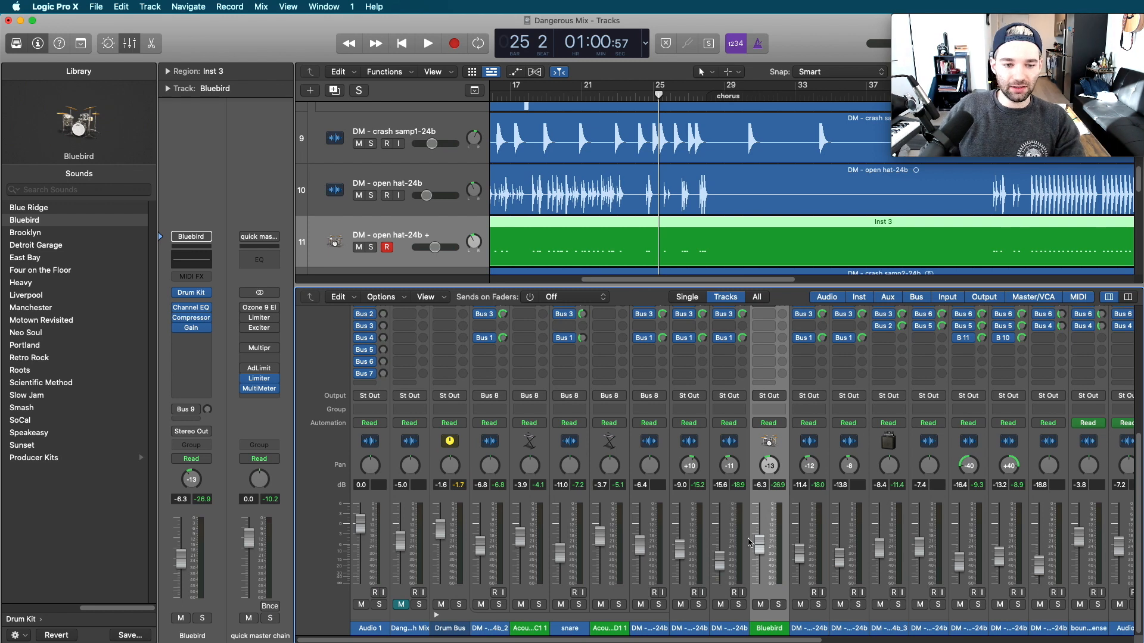
Reopen the Gain plug-in on the Bluebird channel for another check of its gain setting, and close it.
scroll(764, 387, "up", 3)
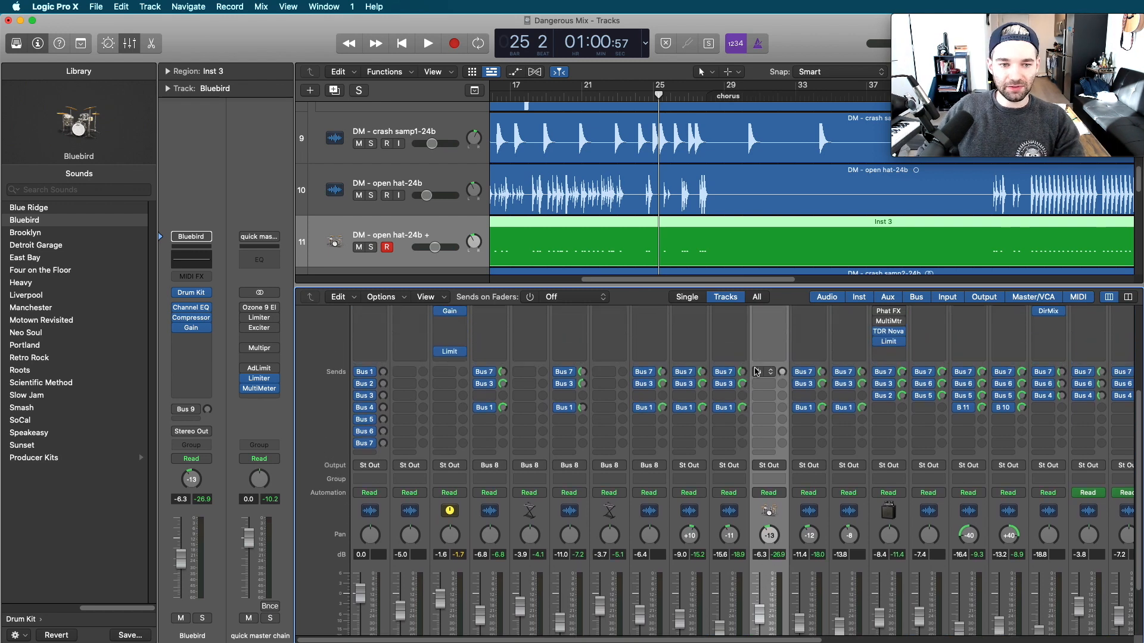
scroll(768, 368, "up", 2)
left_click(768, 355)
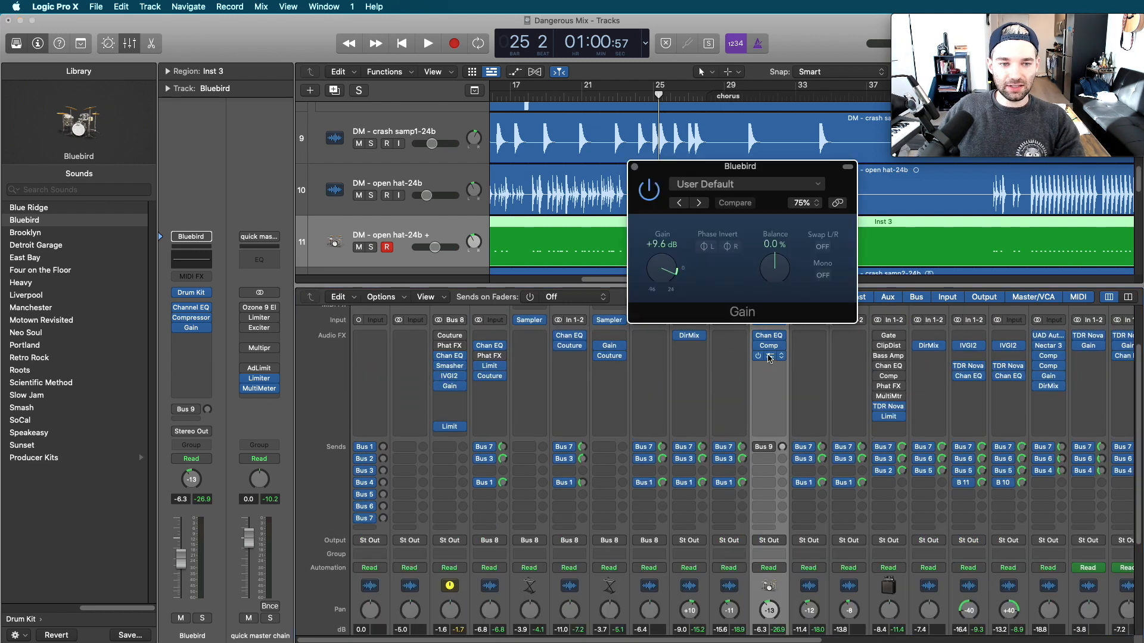
left_click(635, 168)
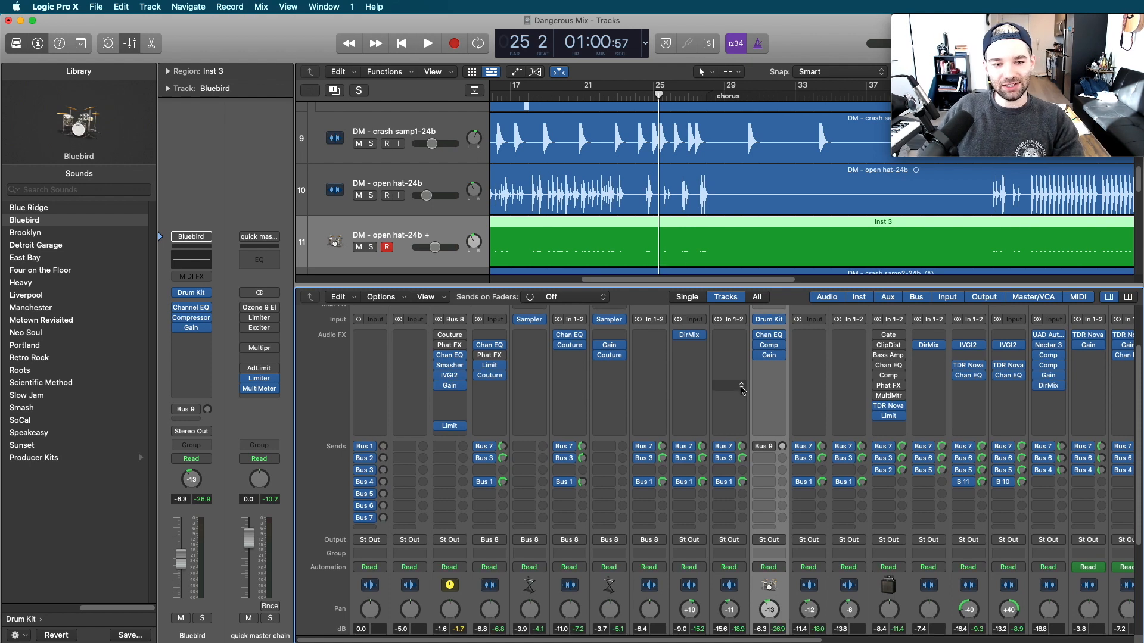
Select the DM - ride-24b channel and examine its inserts, sends and pan setting.
scroll(741, 390, "down", 5)
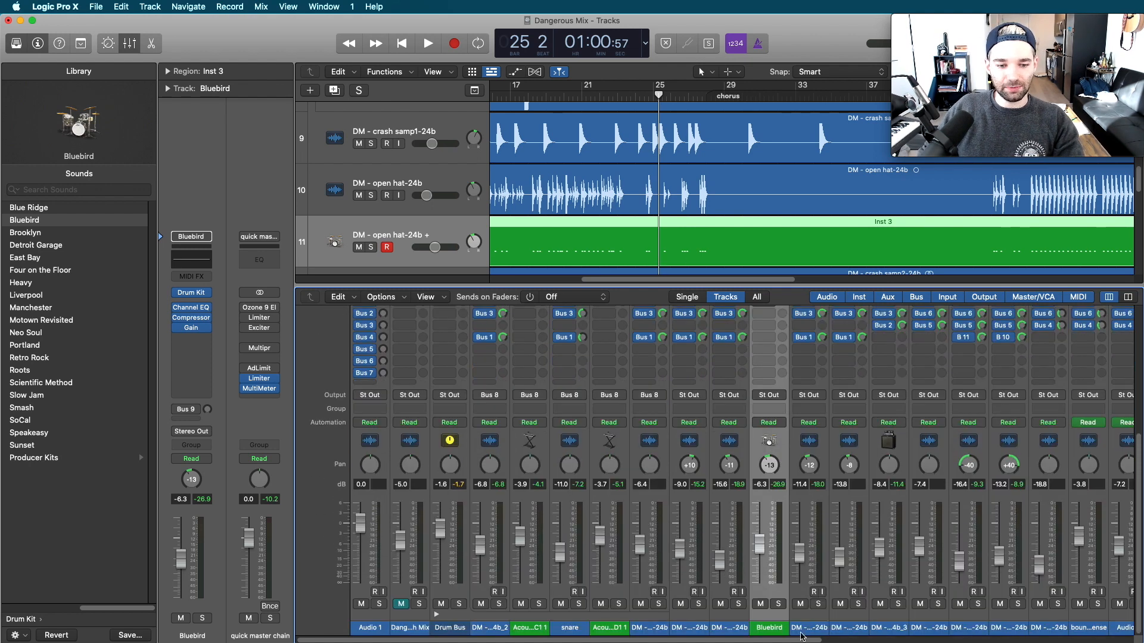
left_click(800, 632)
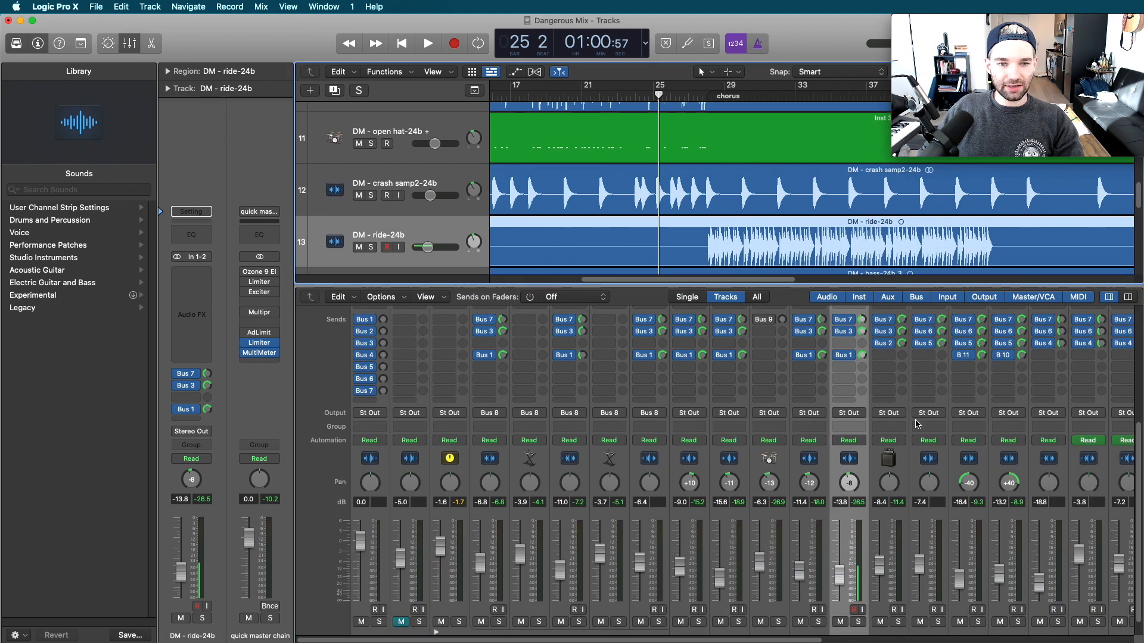
scroll(837, 465, "up", 6)
left_click(837, 464)
Compare the Bus 7 sends across the drum and instrument channels in the mixer.
scroll(836, 465, "down", 3)
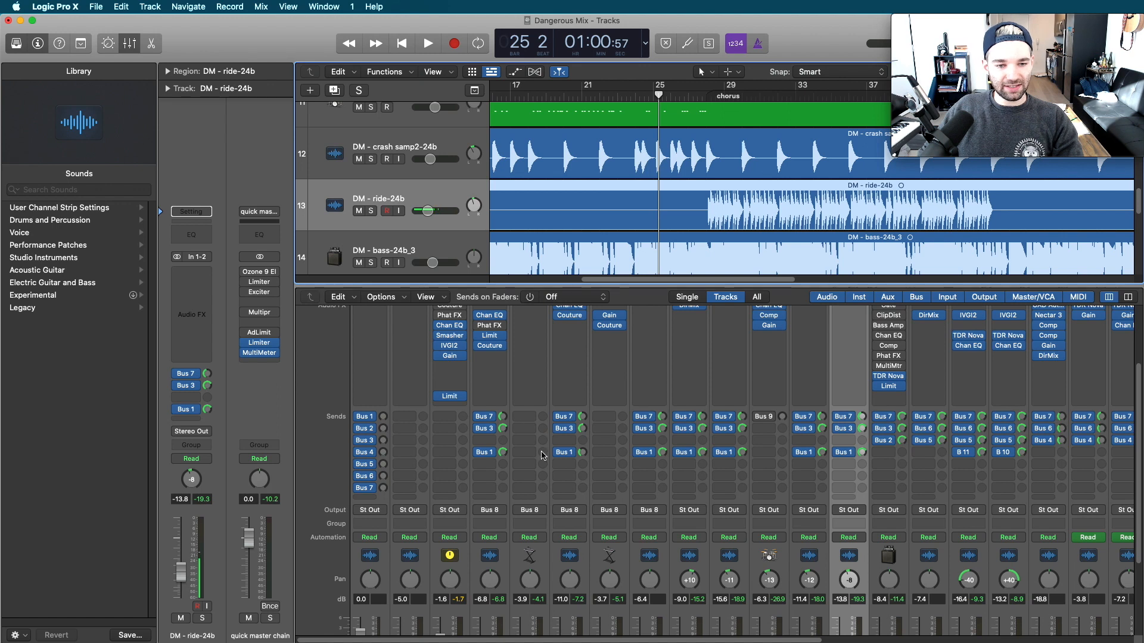
scroll(780, 452, "right", 3)
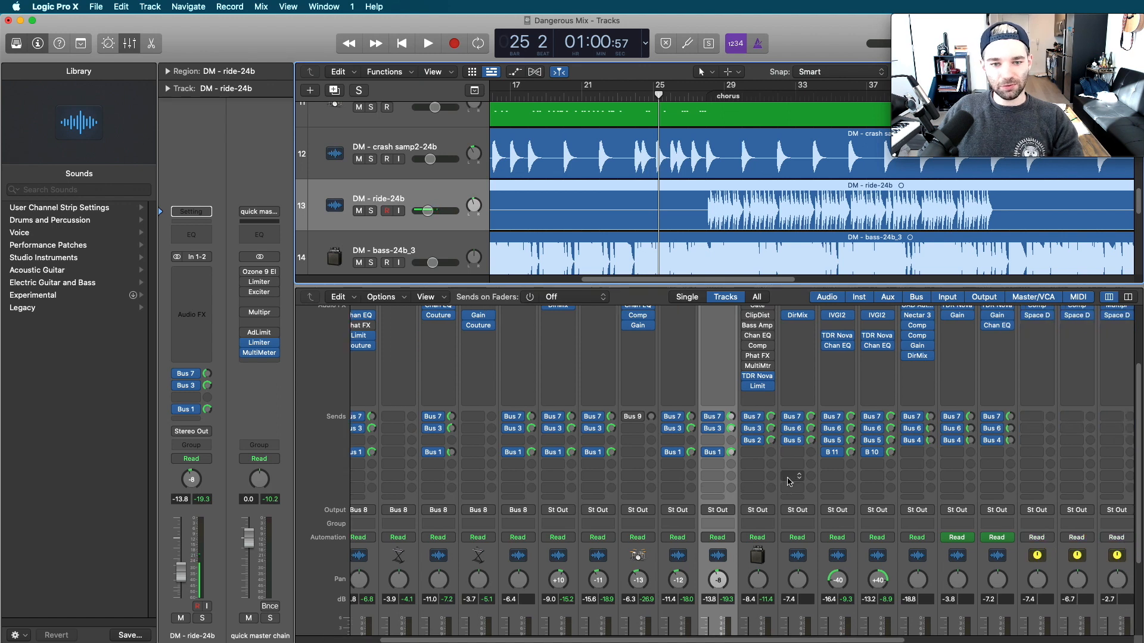
scroll(591, 490, "left", 2)
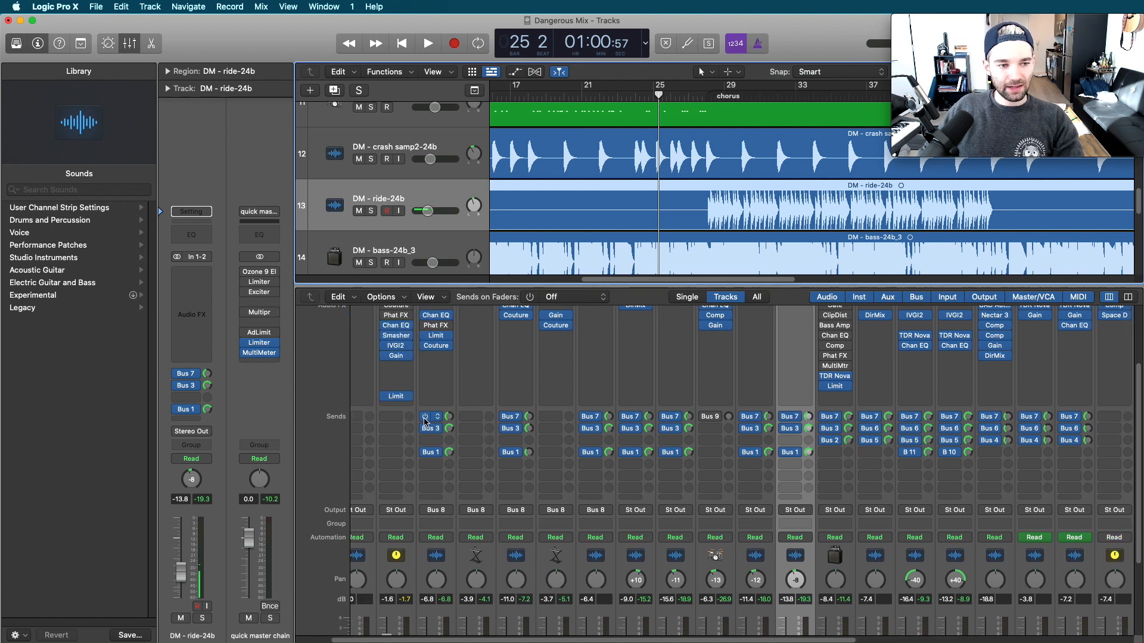
scroll(1059, 467, "right", 8)
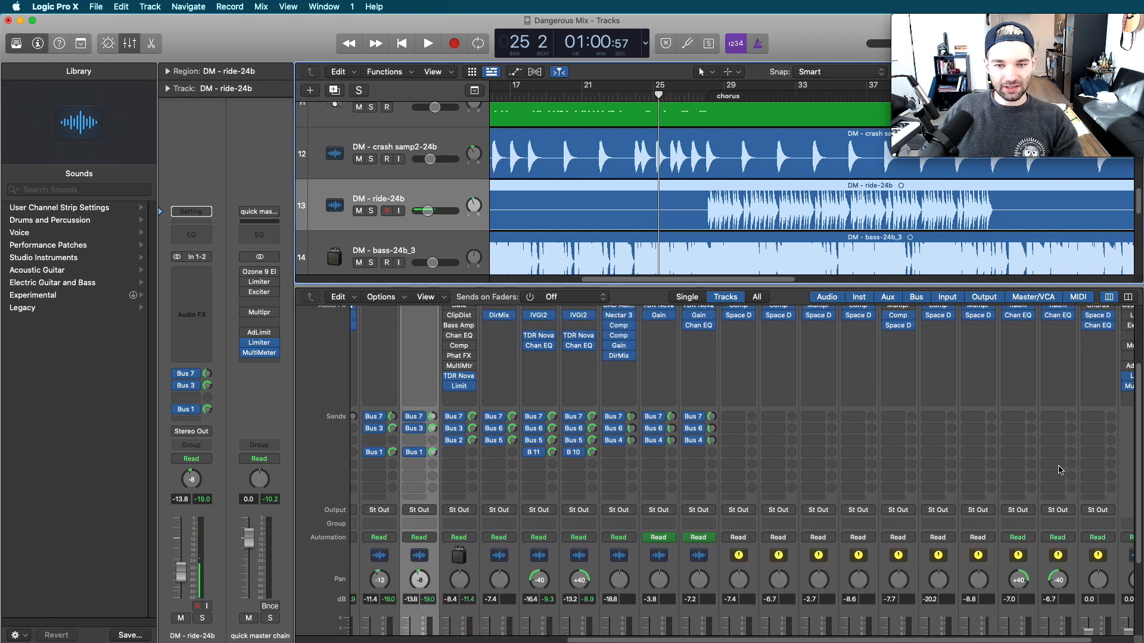
Solo the master bus channel during playback and raise its fader to -0.1 dB.
scroll(1060, 467, "right", 2)
scroll(1048, 480, "down", 4)
left_click(919, 632)
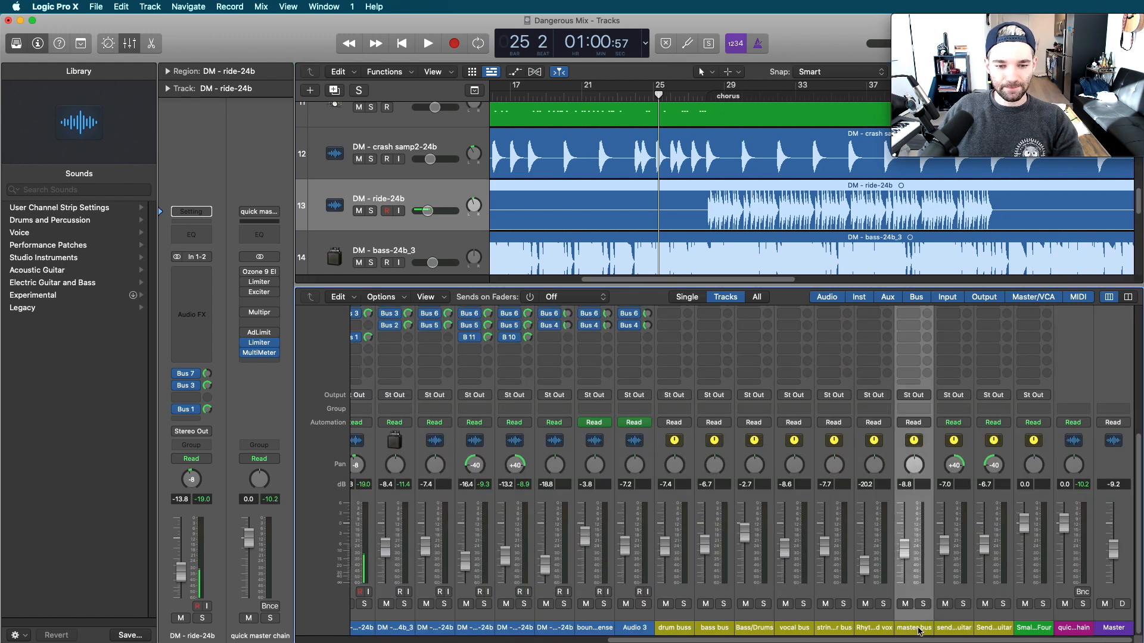
left_click(922, 603)
key("space")
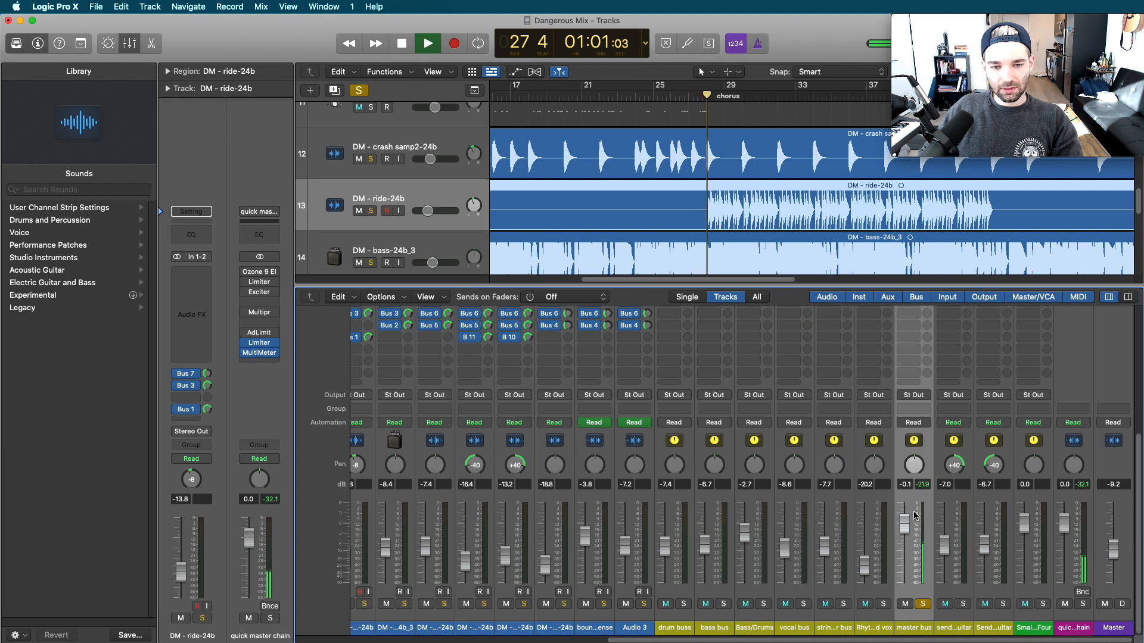
Open the Multipressor on the master bus, watch its bands during playback, and stop playback.
scroll(917, 402, "up", 5)
left_click(916, 398)
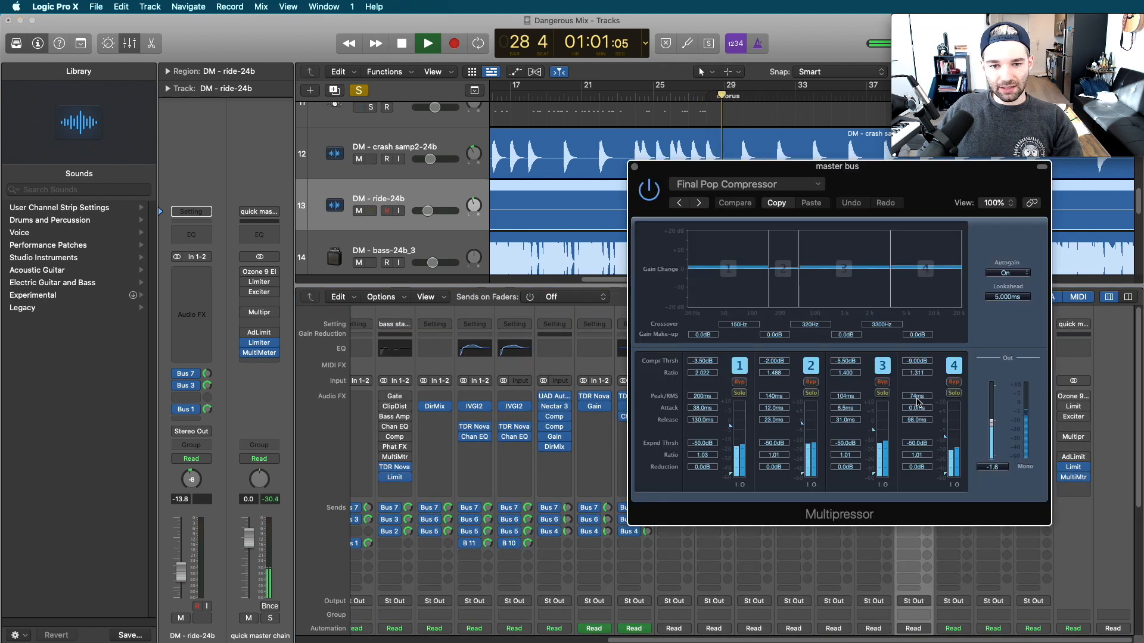
left_click_drag(898, 182, 540, 174)
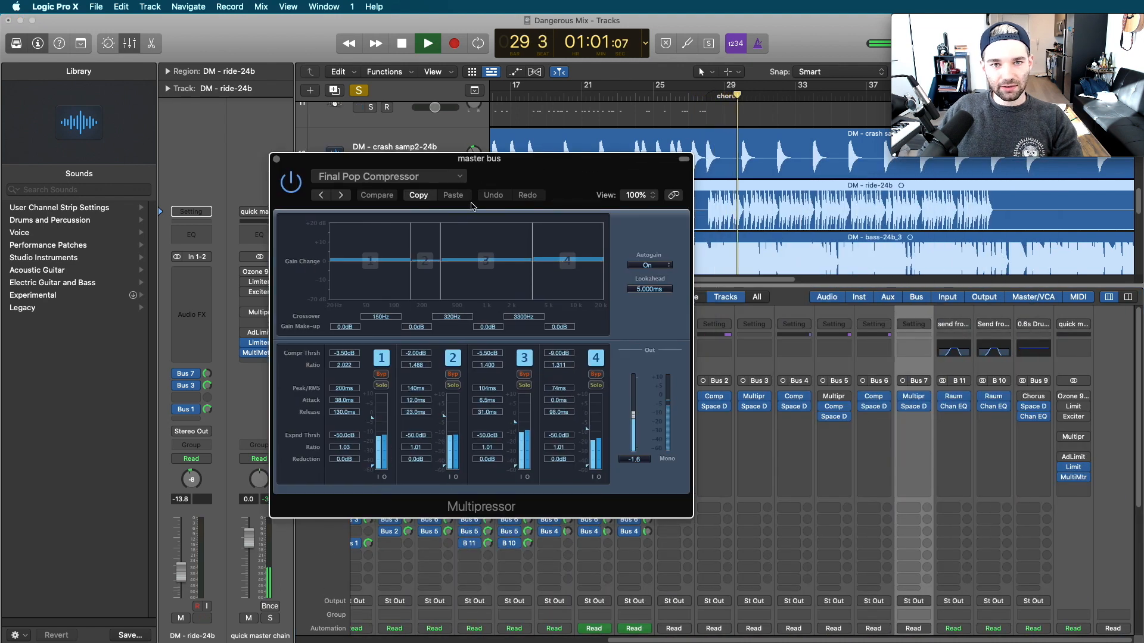
key("space")
Open Space Designer on the master bus, examine its Big Plate reverb settings, and close it.
scroll(917, 452, "down", 2)
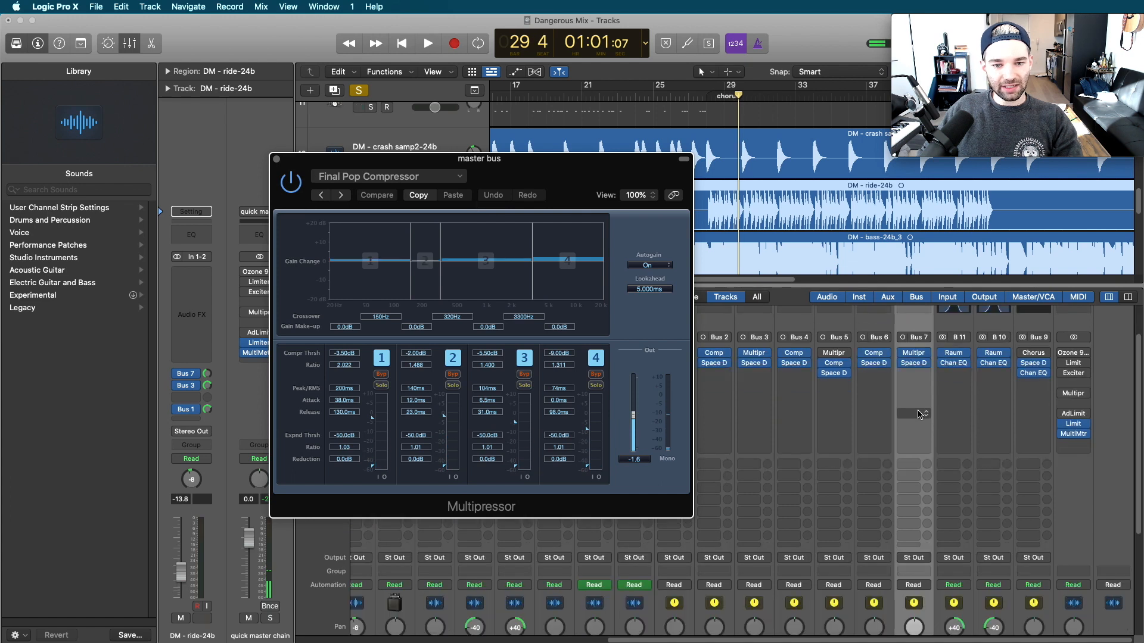
left_click(910, 368)
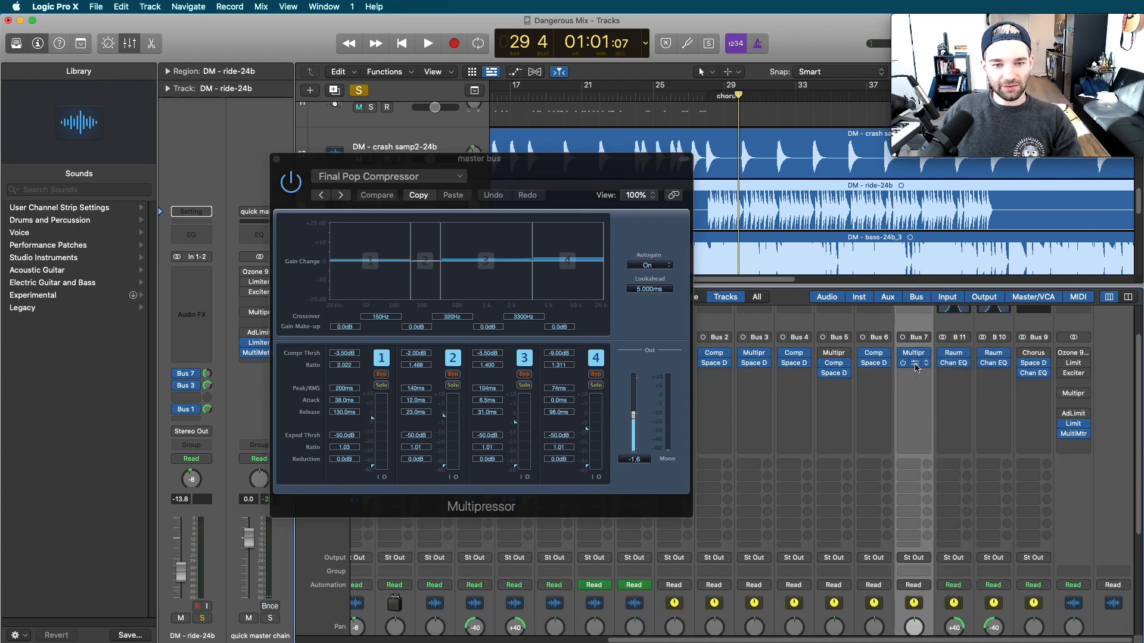
left_click(915, 366)
left_click_drag(1024, 189, 672, 186)
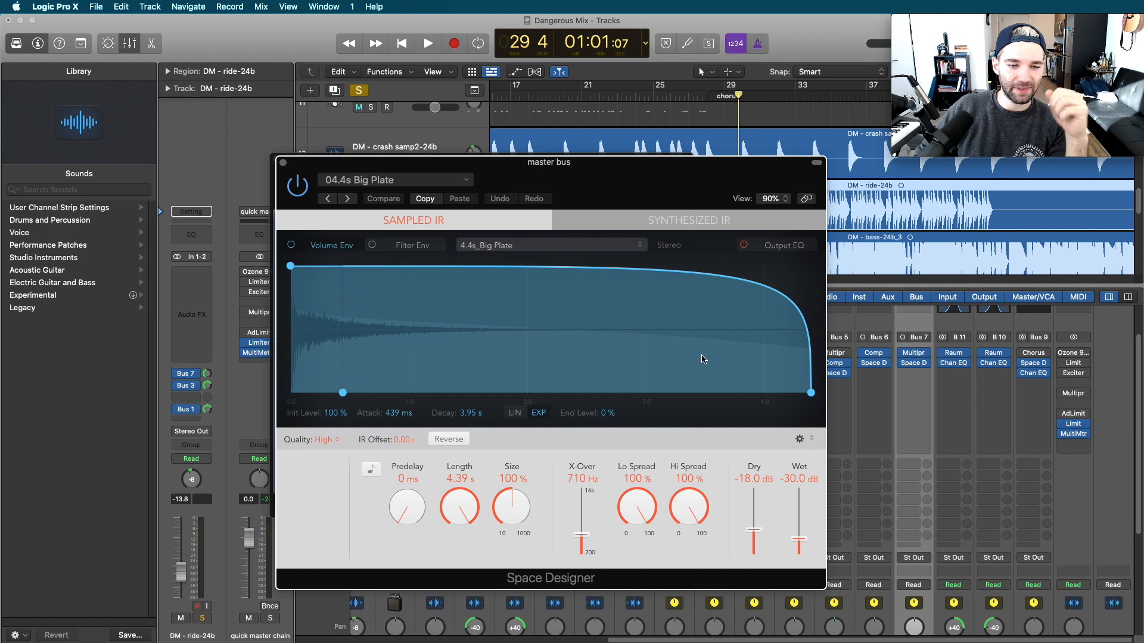
left_click(284, 163)
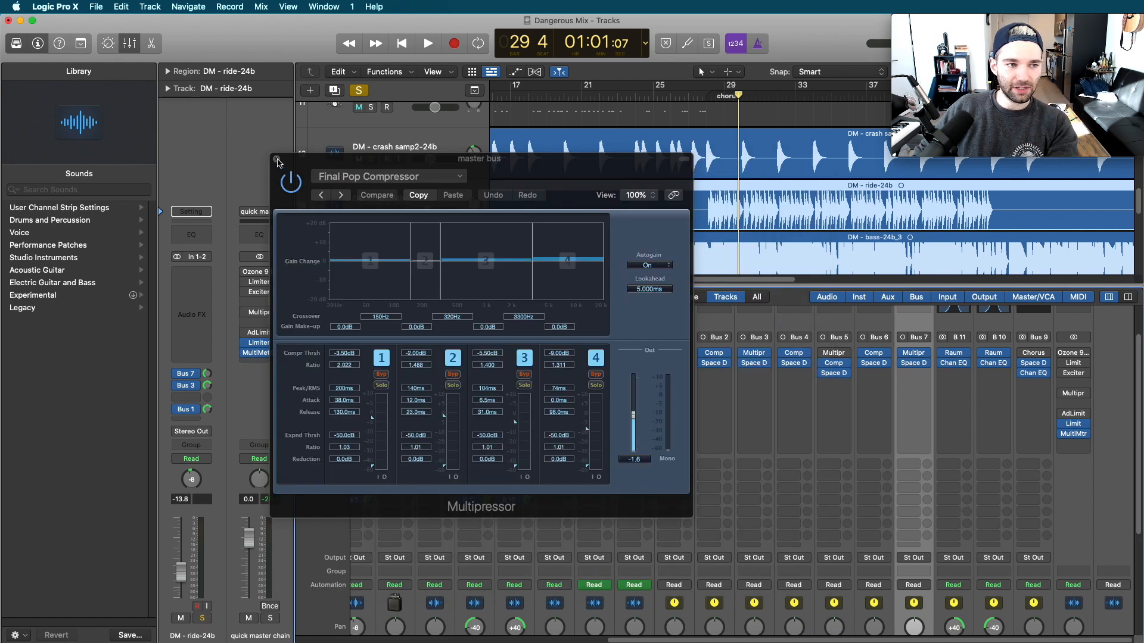
Look through the master bus Multipressor's presets without changing the current one, and close the plug-in.
left_click(387, 176)
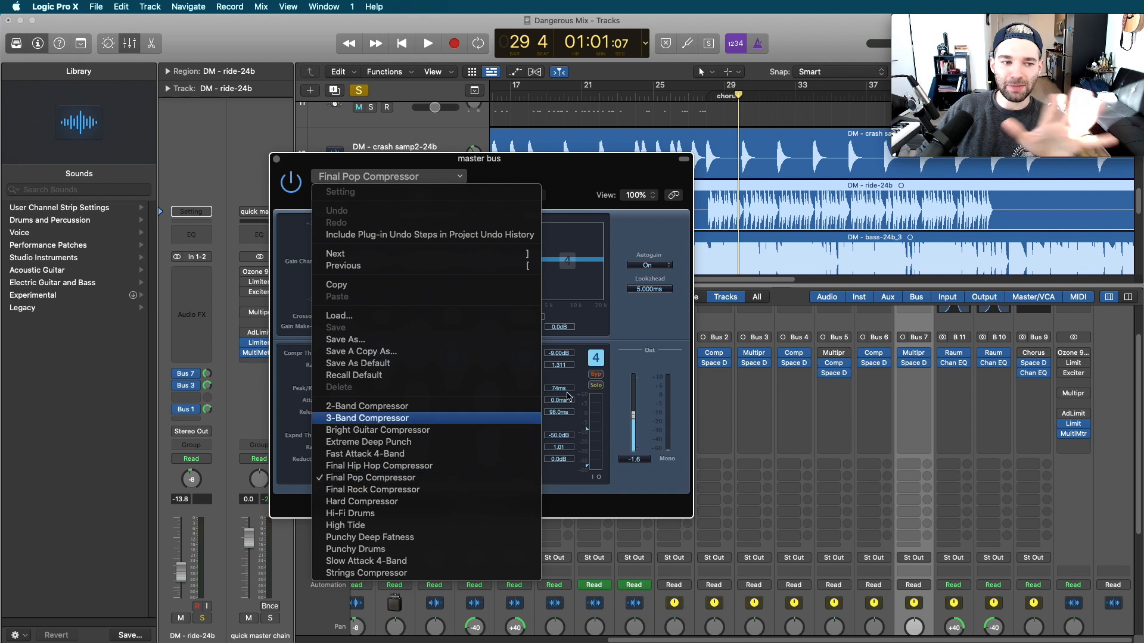
left_click(595, 173)
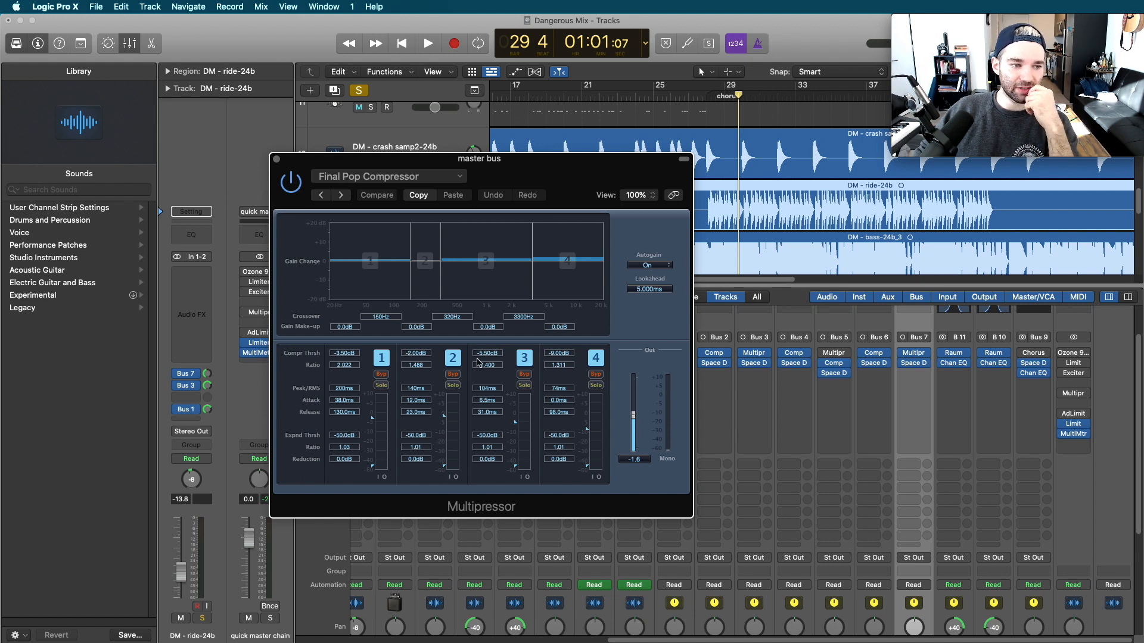
key("super+w")
Examine the inserts, bus sends and levels of the drum channels in the mixer.
scroll(635, 472, "left", 10)
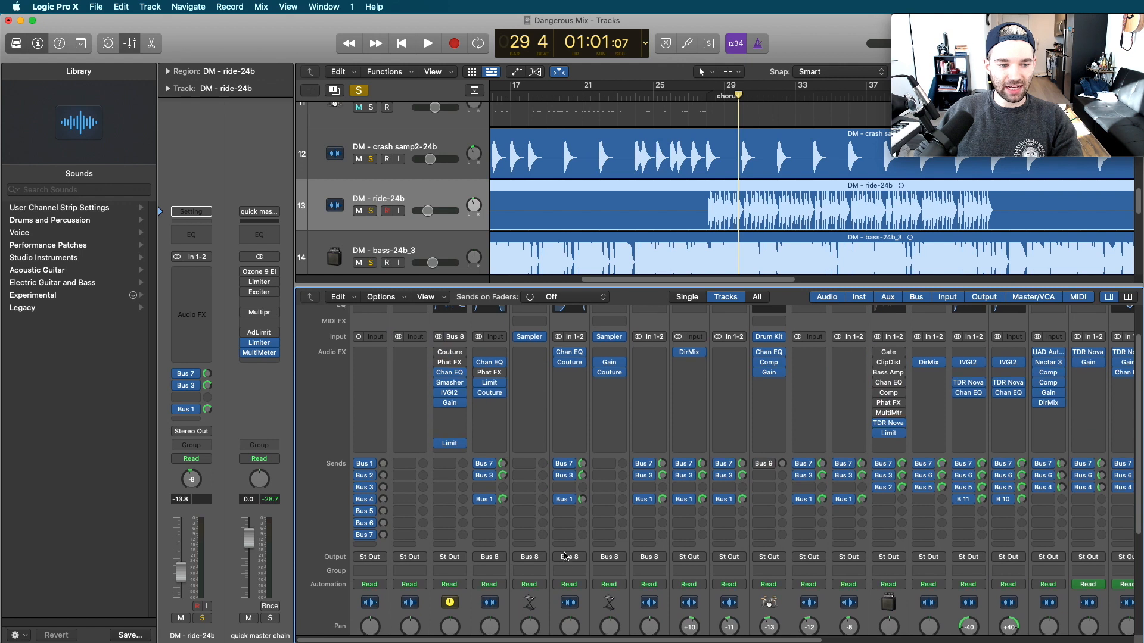
scroll(565, 555, "down", 5)
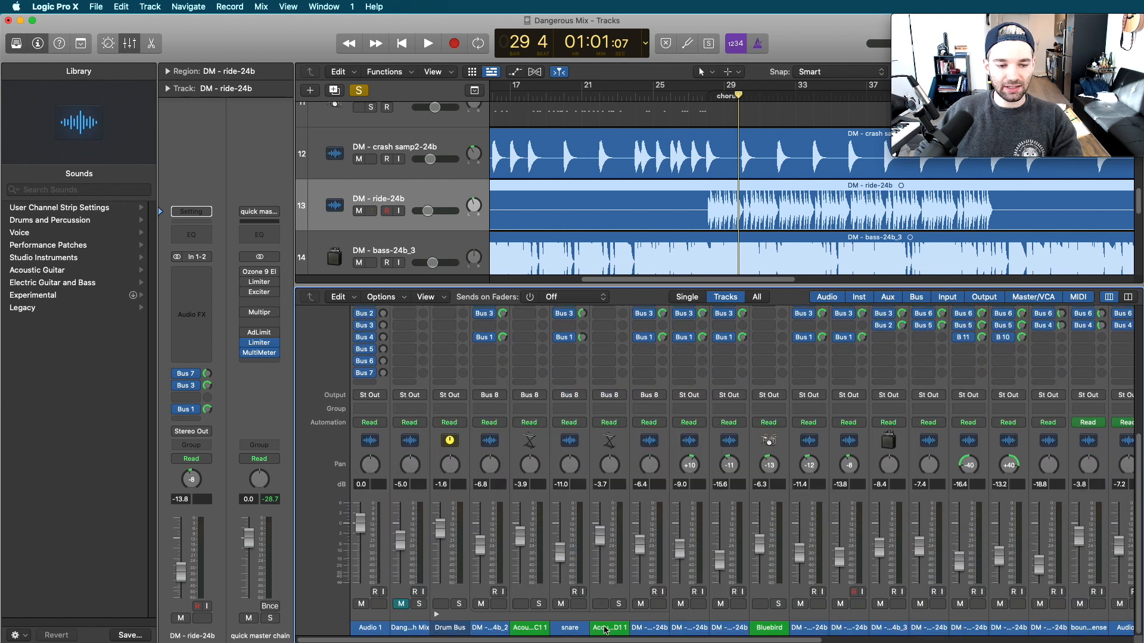
scroll(616, 458, "up", 3)
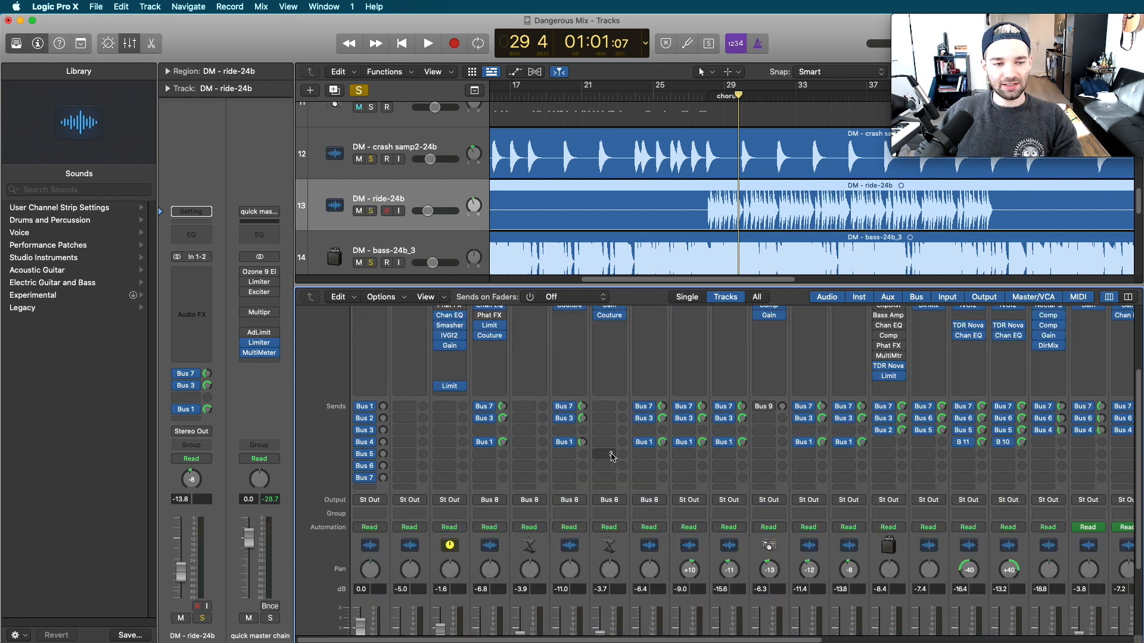
scroll(656, 476, "down", 3)
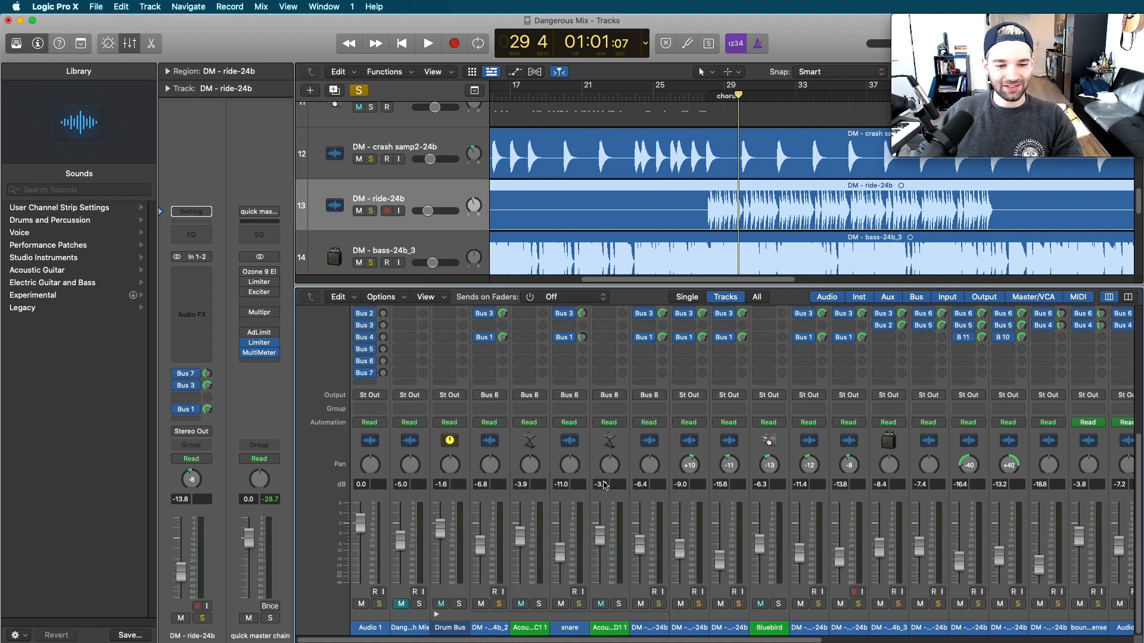
scroll(608, 487, "up", 5)
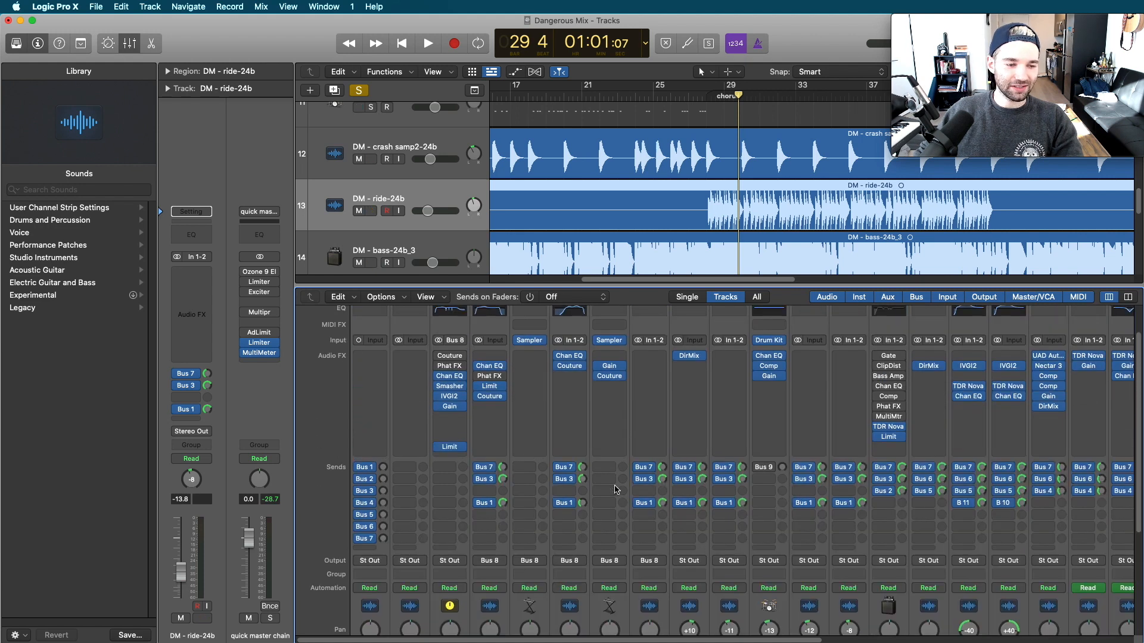
scroll(615, 489, "up", 2)
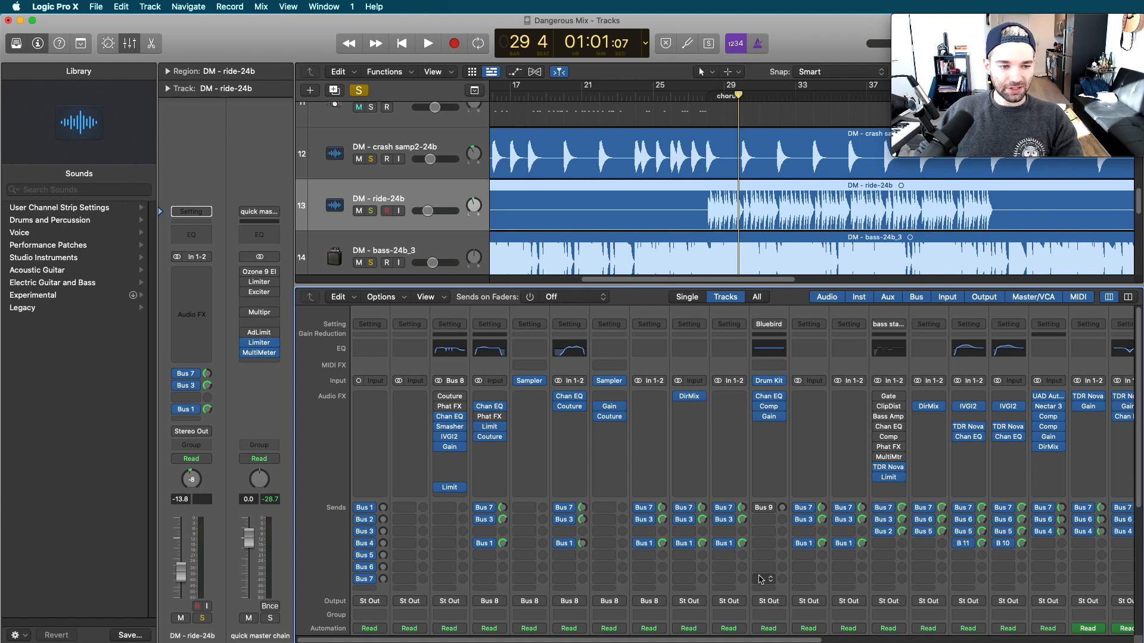
Open the Multipressor and Space Designer on the Bass/Drums bus and rearrange their windows to examine both.
scroll(844, 558, "down", 6)
left_click(1015, 629)
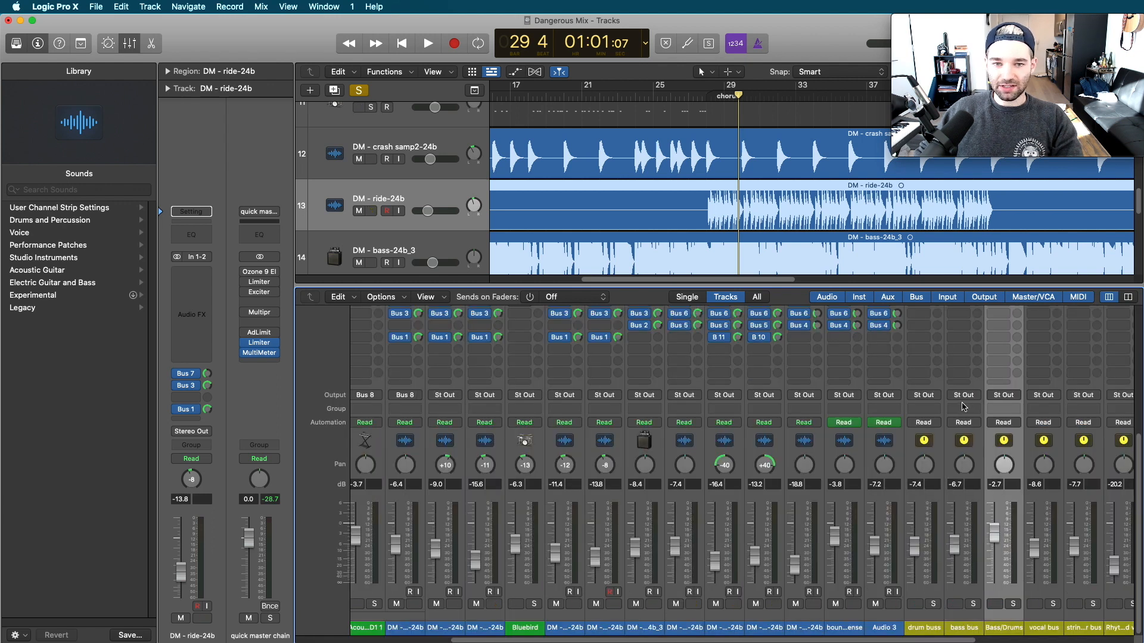
scroll(976, 411, "up", 6)
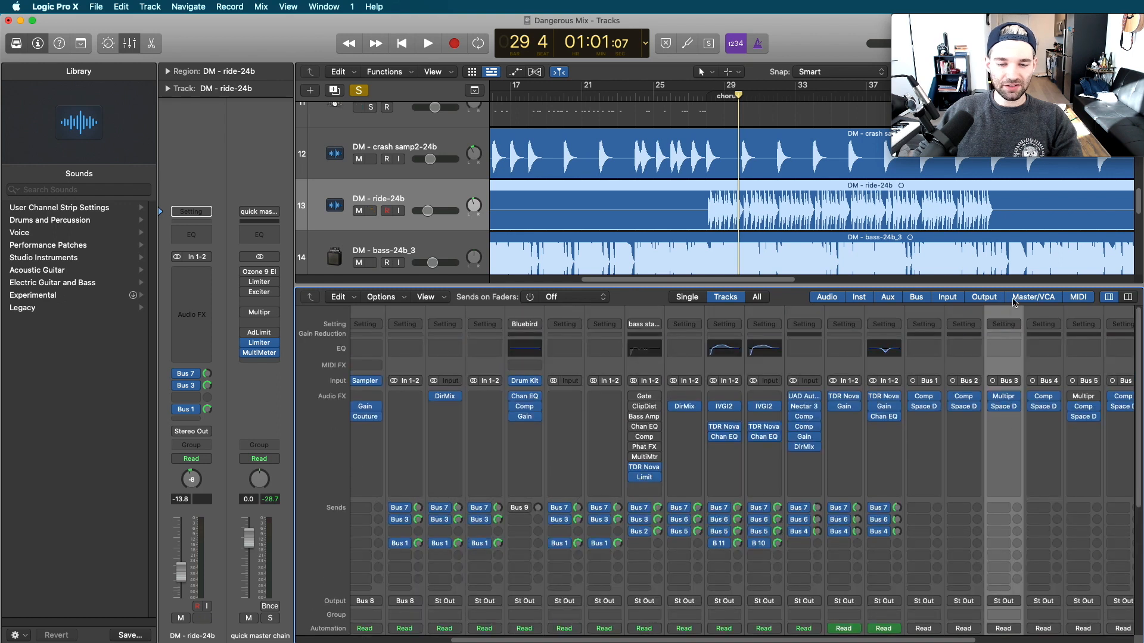
left_click(1003, 396)
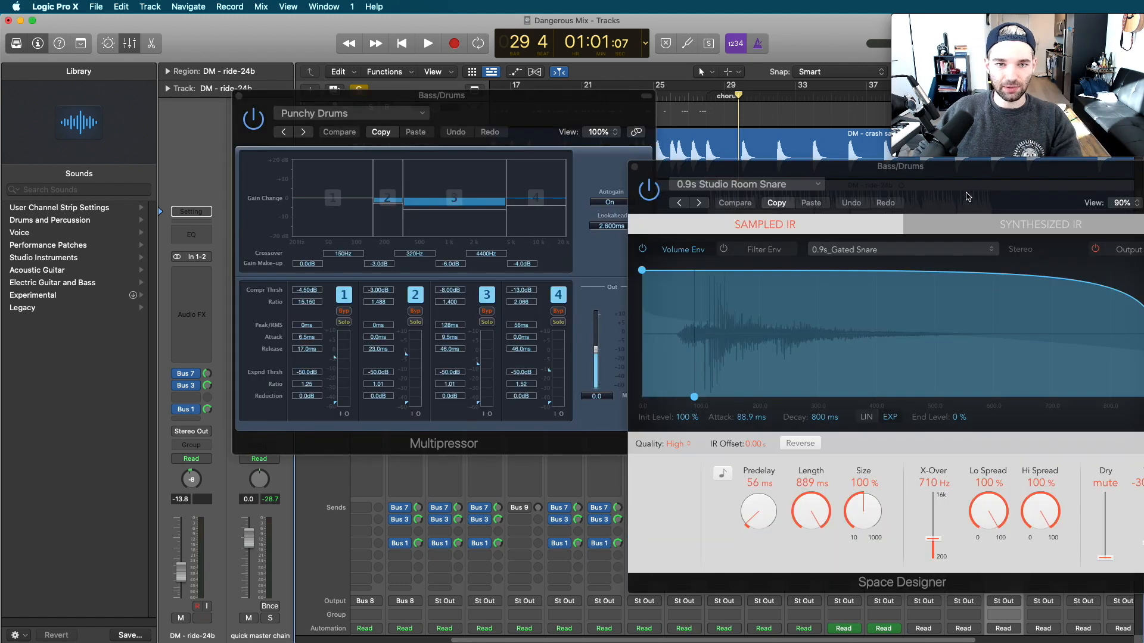
left_click_drag(968, 196, 928, 238)
left_click_drag(547, 113, 471, 83)
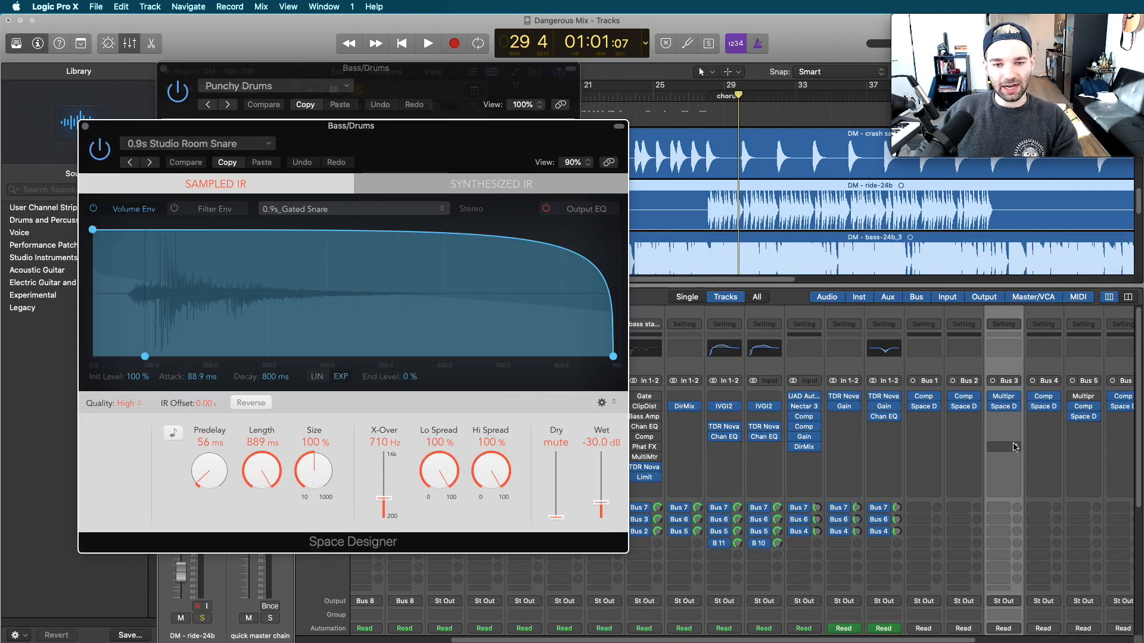
Solo the Bass/Drums bus and start playback from bar 29 to hear its reverb.
scroll(1015, 447, "down", 5)
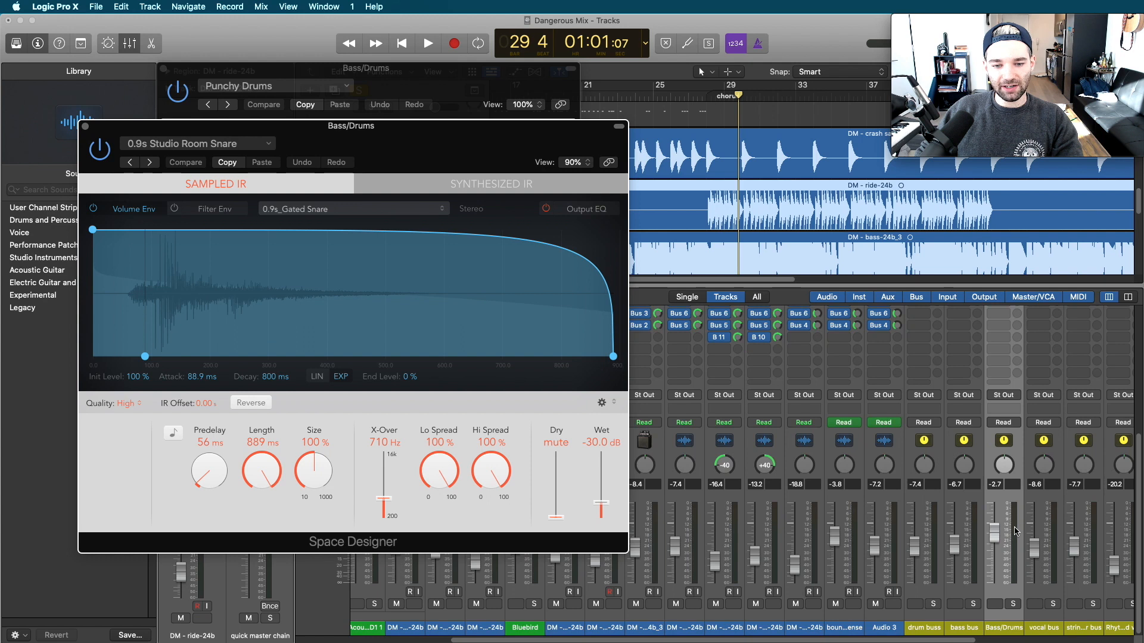
left_click(1012, 603)
key("space")
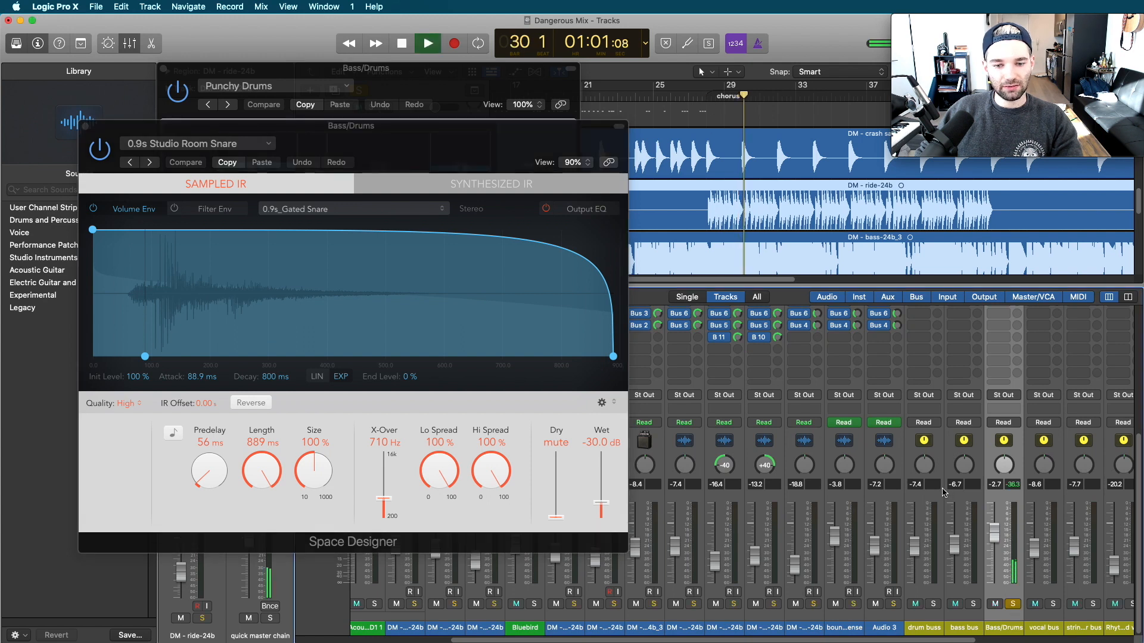
Stop playback and close the Space Designer and Multipressor windows of the Bass/Drums bus.
scroll(943, 491, "right", 5)
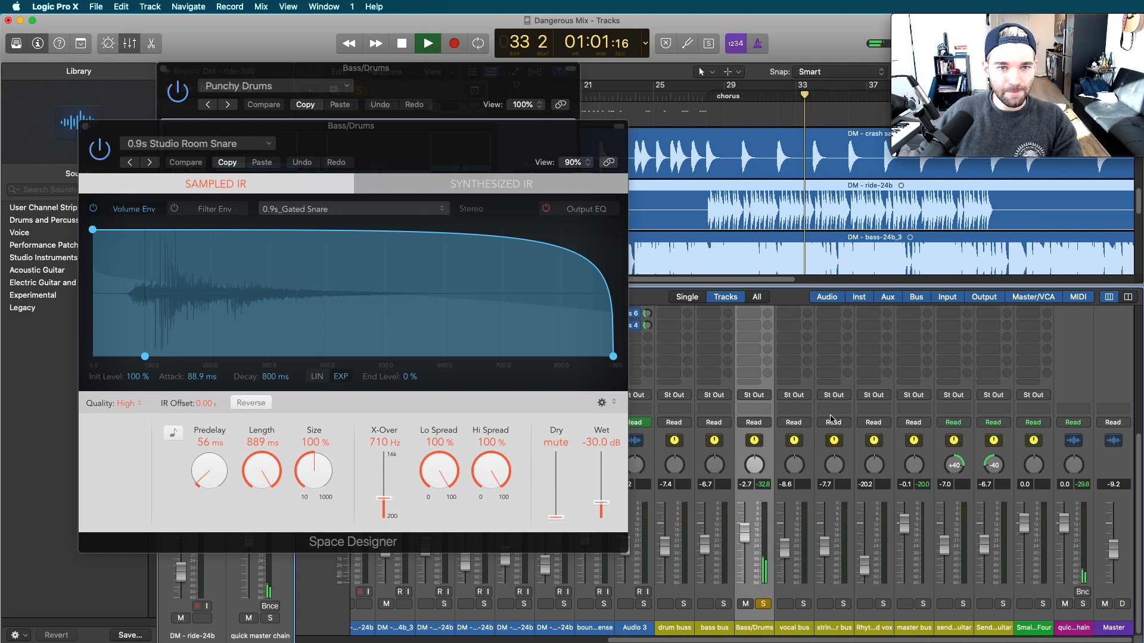
key("space")
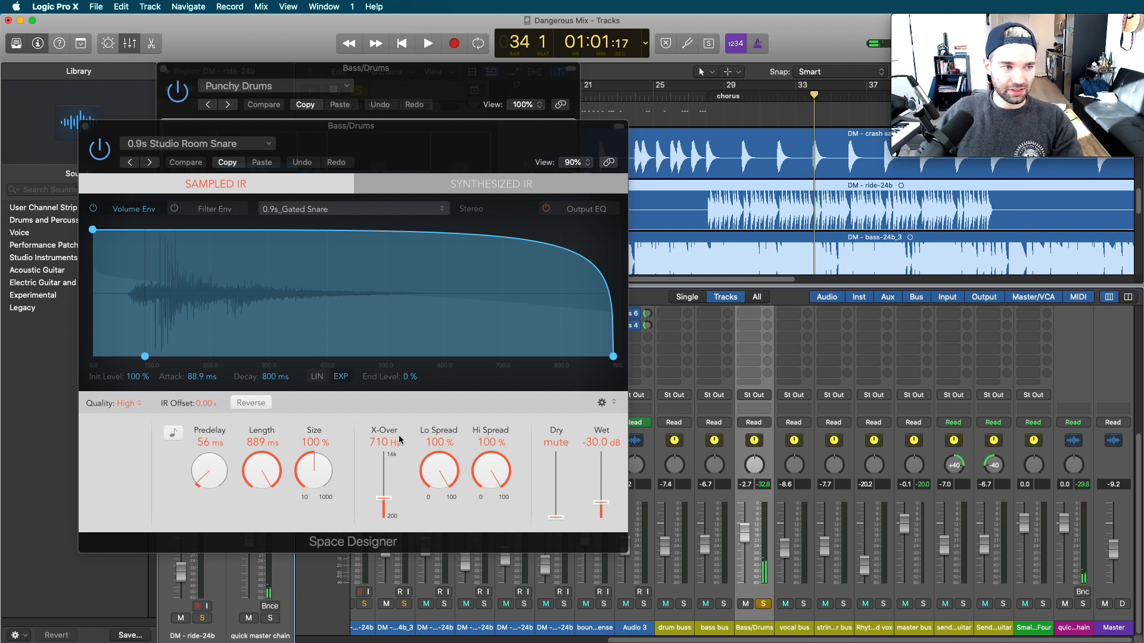
left_click(85, 126)
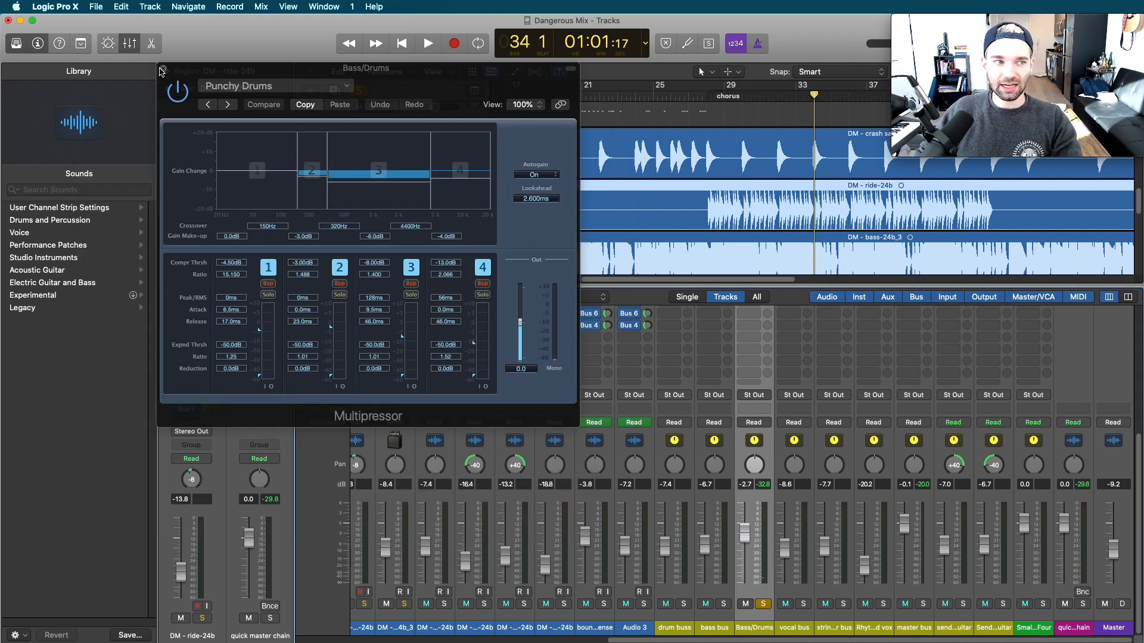
left_click(162, 69)
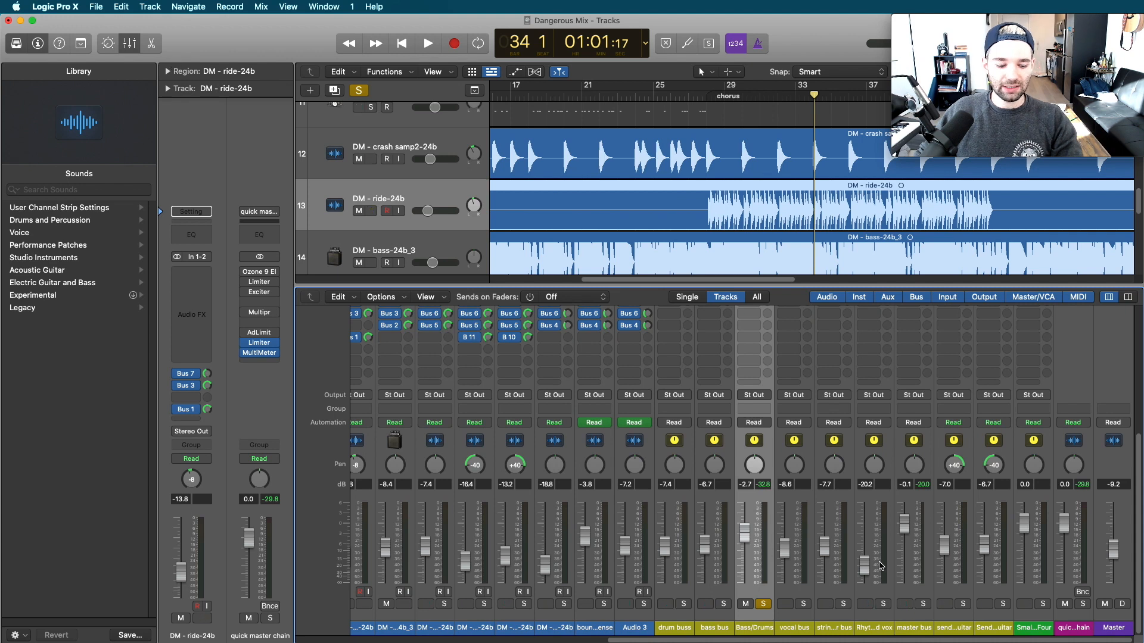
Take the Bass/Drums bus out of solo and select the drum buss channel.
scroll(839, 542, "left", 5)
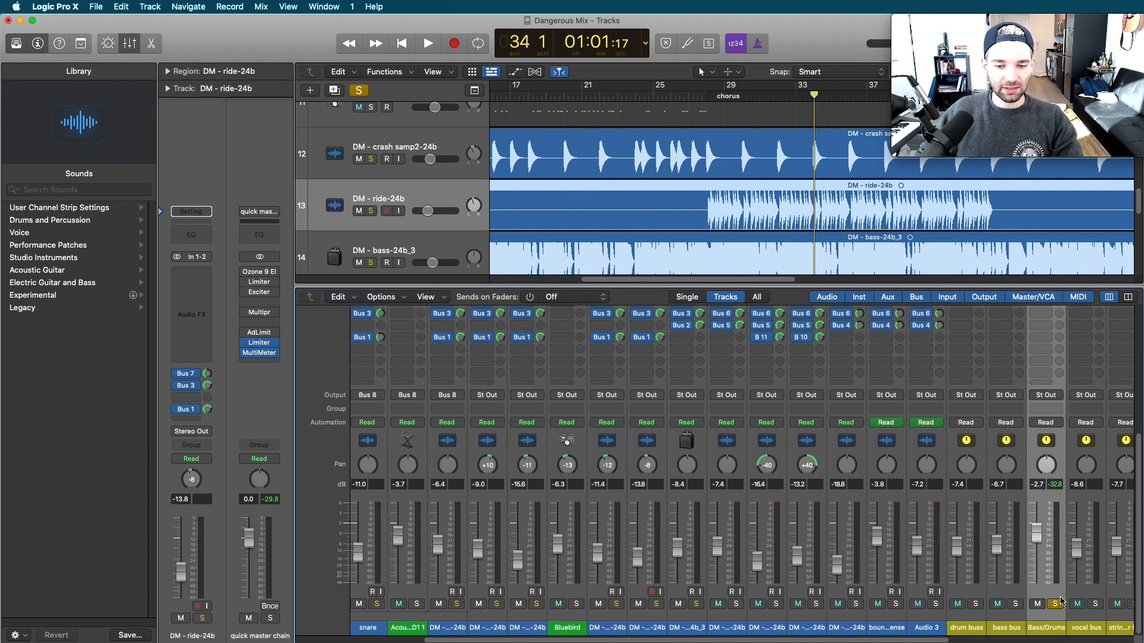
left_click(1056, 603)
scroll(643, 492, "left", 6)
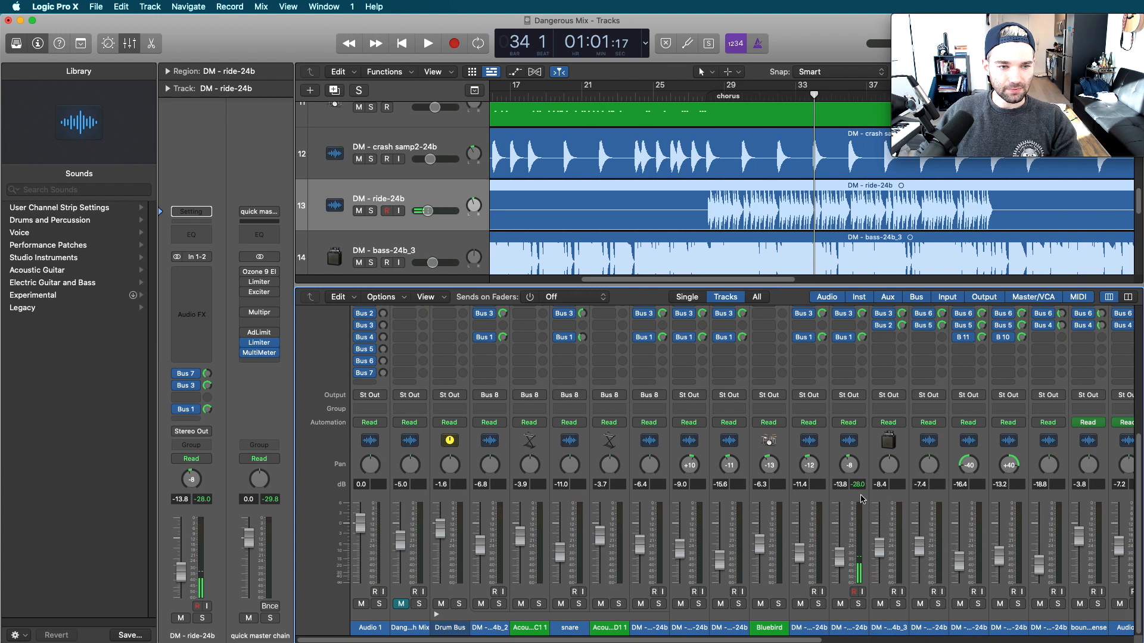
scroll(861, 499, "right", 8)
left_click(723, 626)
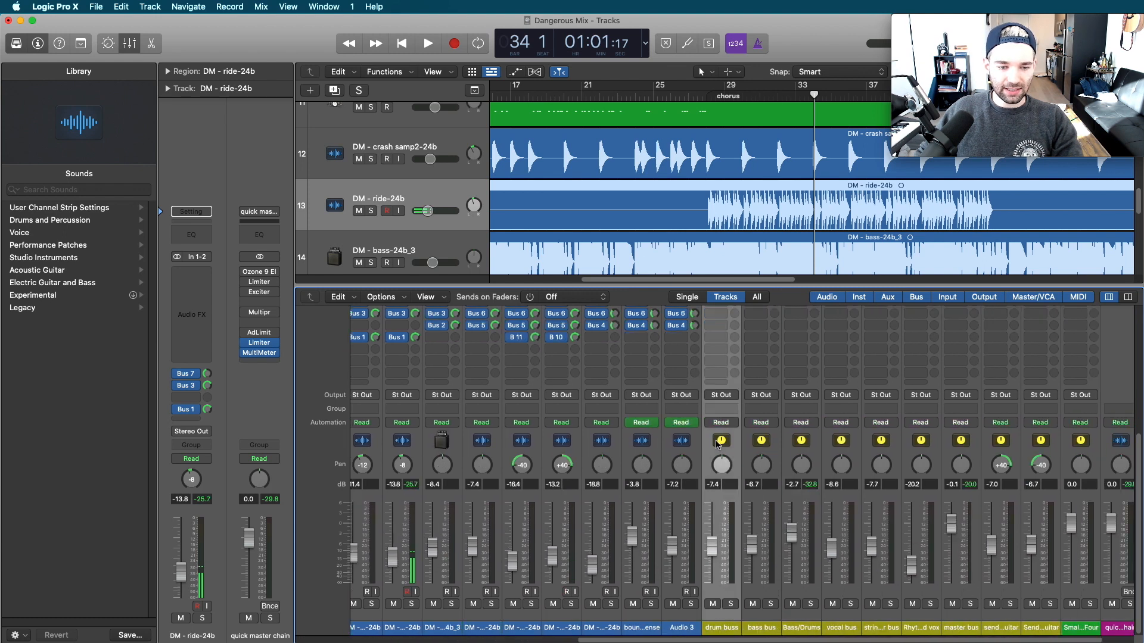
Select the Drum Bus track and compare its insert chain with the inserts on the drum buss return.
scroll(723, 476, "up", 5)
scroll(486, 188, "up", 10)
scroll(486, 187, "up", 2)
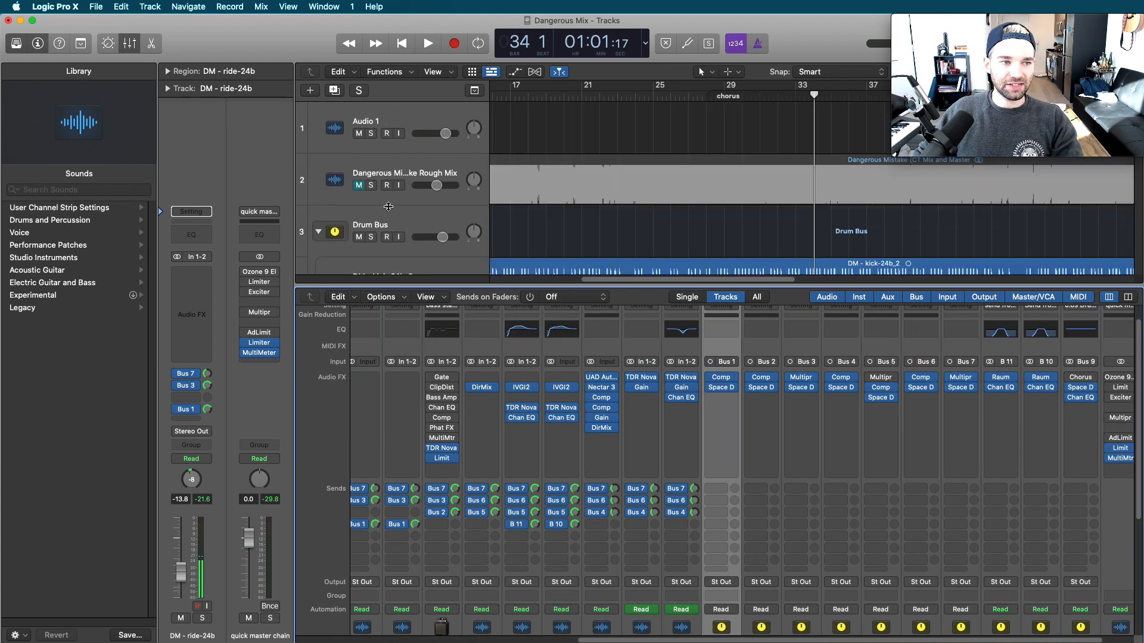
left_click(387, 230)
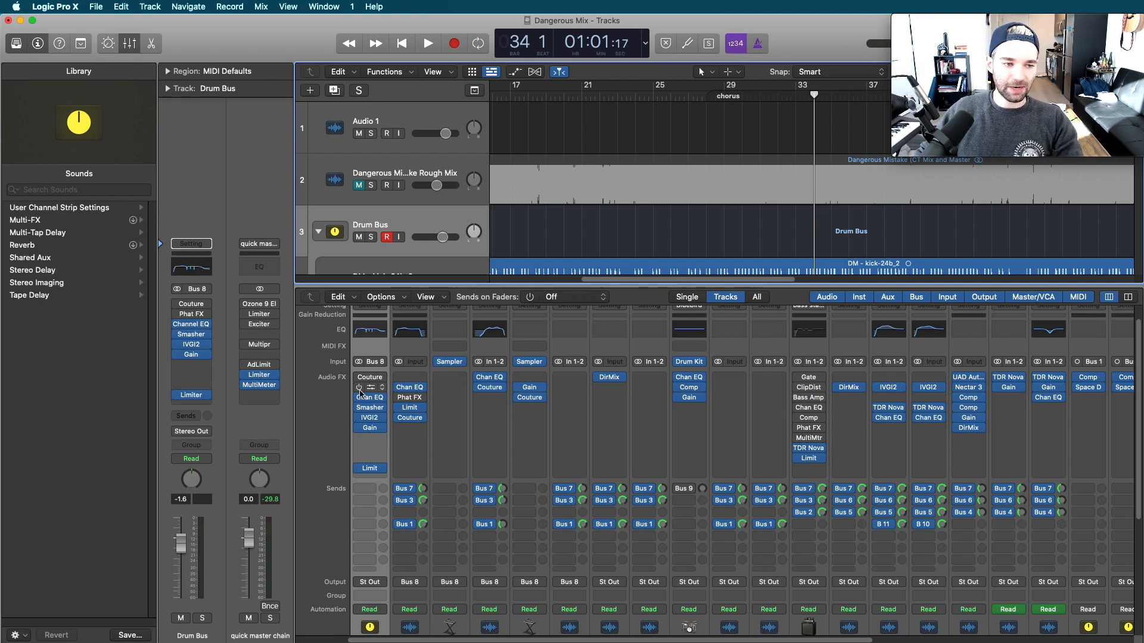
scroll(463, 498, "down", 5)
scroll(824, 482, "right", 10)
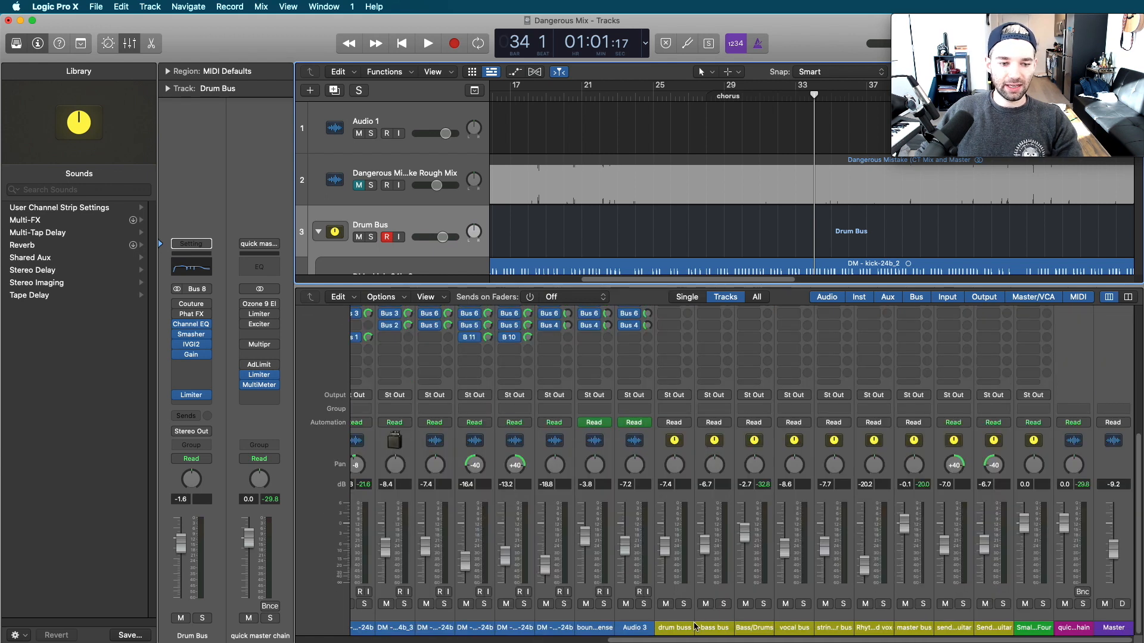
scroll(673, 417, "up", 5)
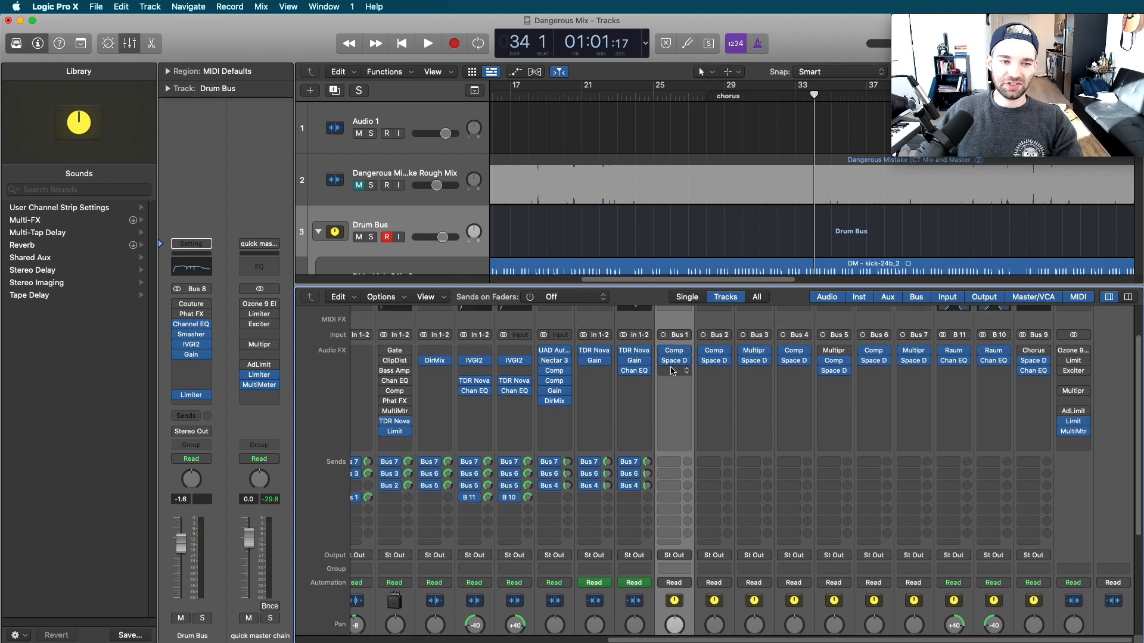
Open the Space Designer and Compressor on the drum buss and place their windows side by side for examination.
left_click(678, 364)
left_click_drag(1024, 186, 429, 71)
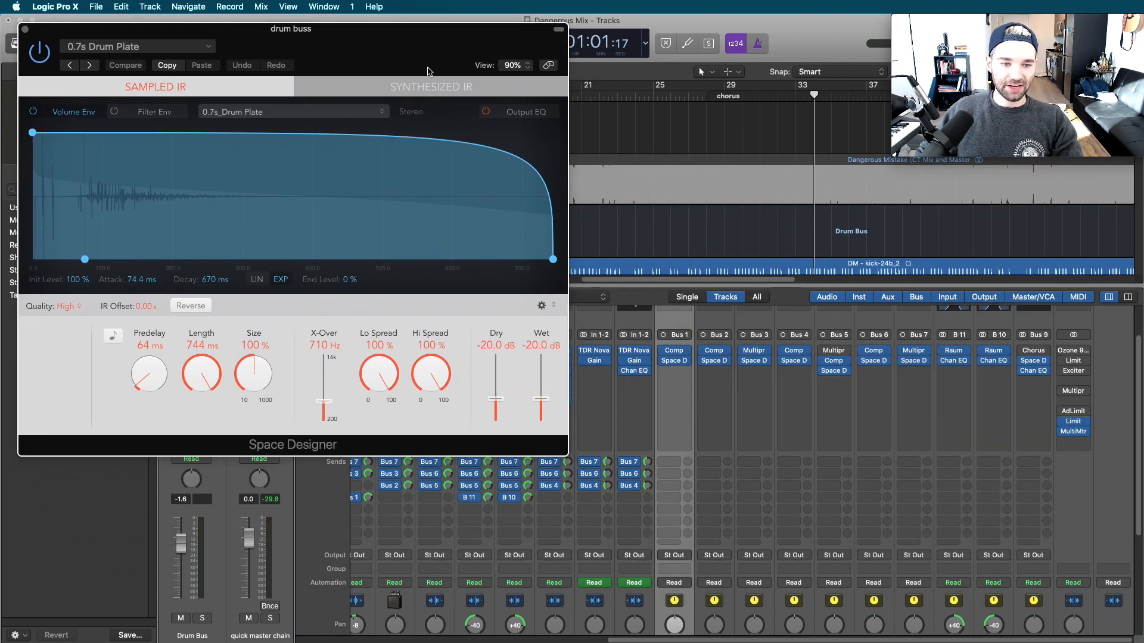
left_click(675, 350)
left_click_drag(812, 184, 653, 168)
left_click_drag(768, 159, 637, 158)
left_click_drag(810, 176, 775, 227)
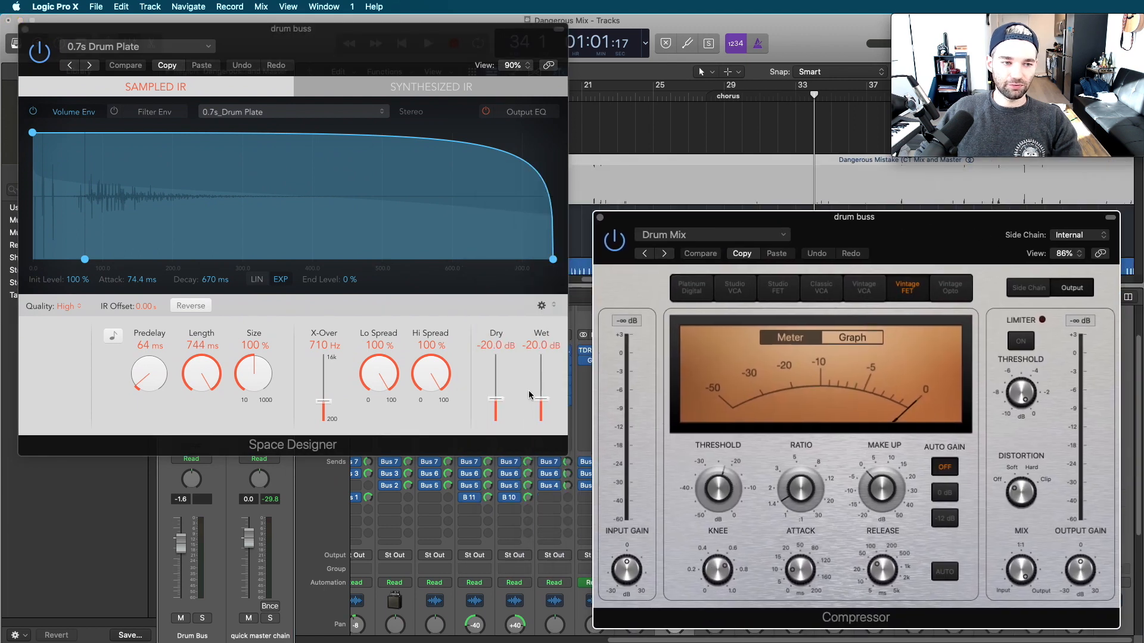
Close the Space Designer and Compressor windows of the drum buss.
left_click(24, 29)
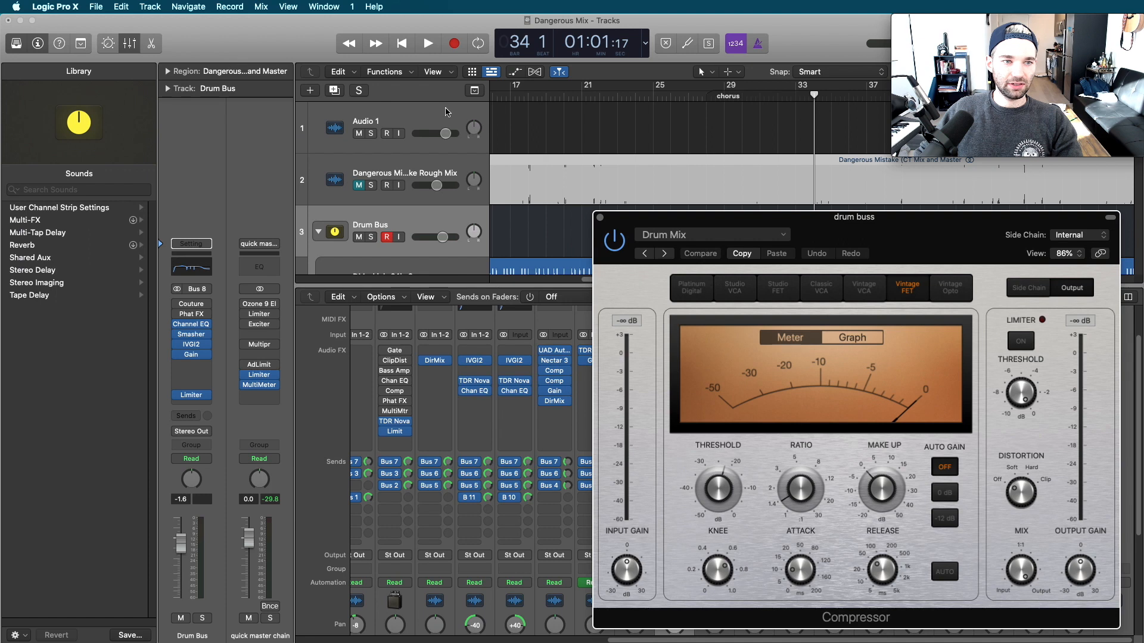
left_click(601, 219)
scroll(702, 570, "down", 5)
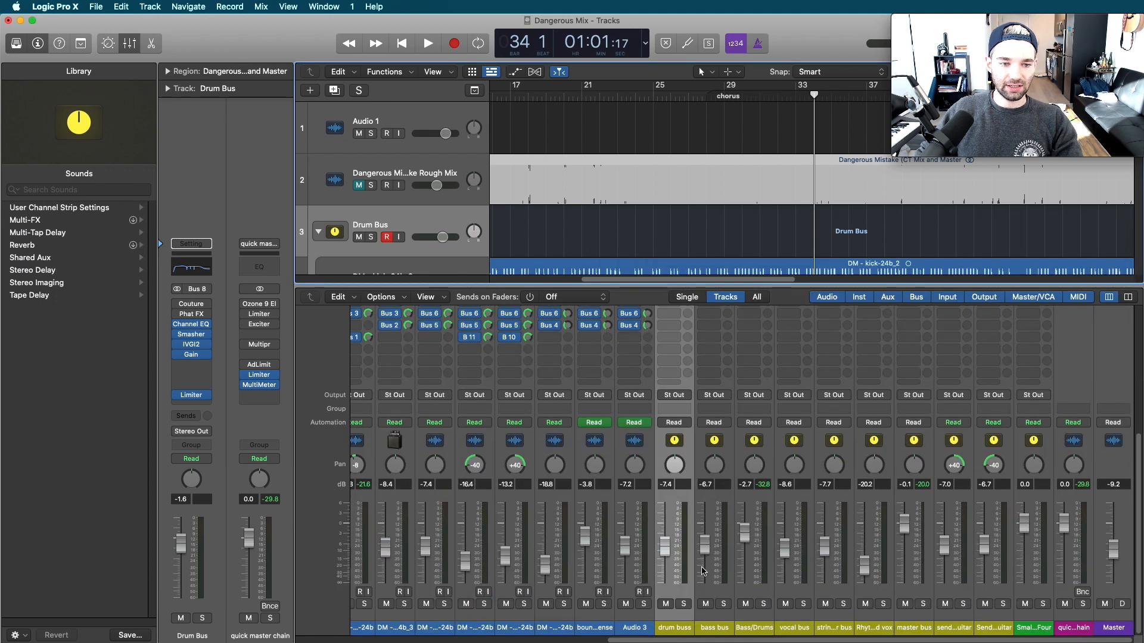
Play a brief passage of the full mix, collapse the Drum Bus stack and zoom out the timeline.
key("space")
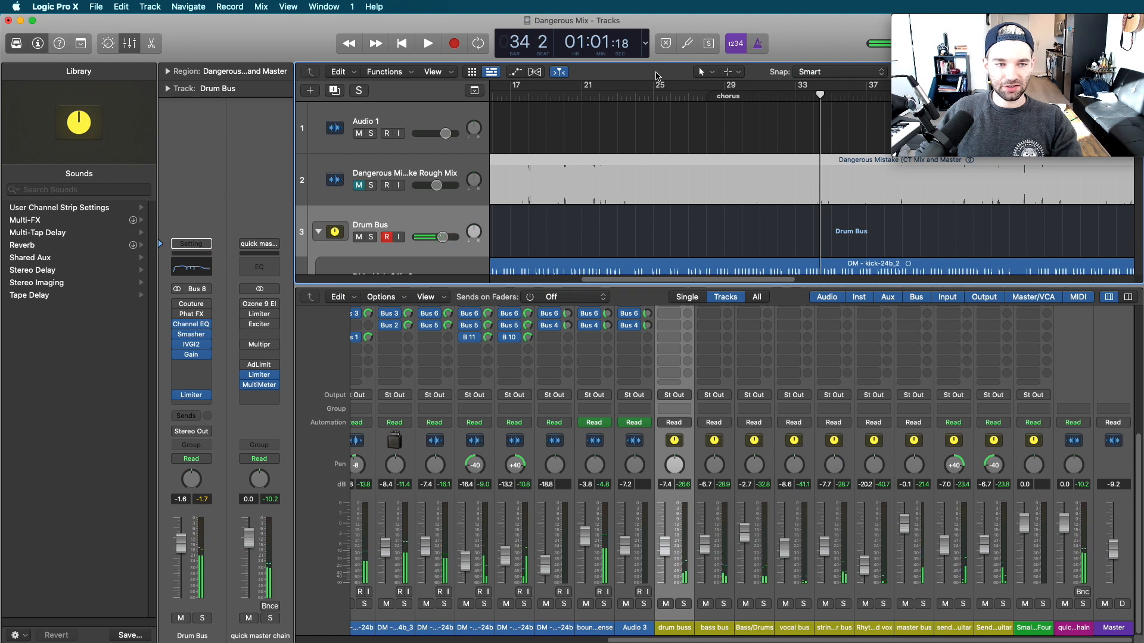
scroll(686, 163, "left", 5)
key("super+Left")
key("super+Left")
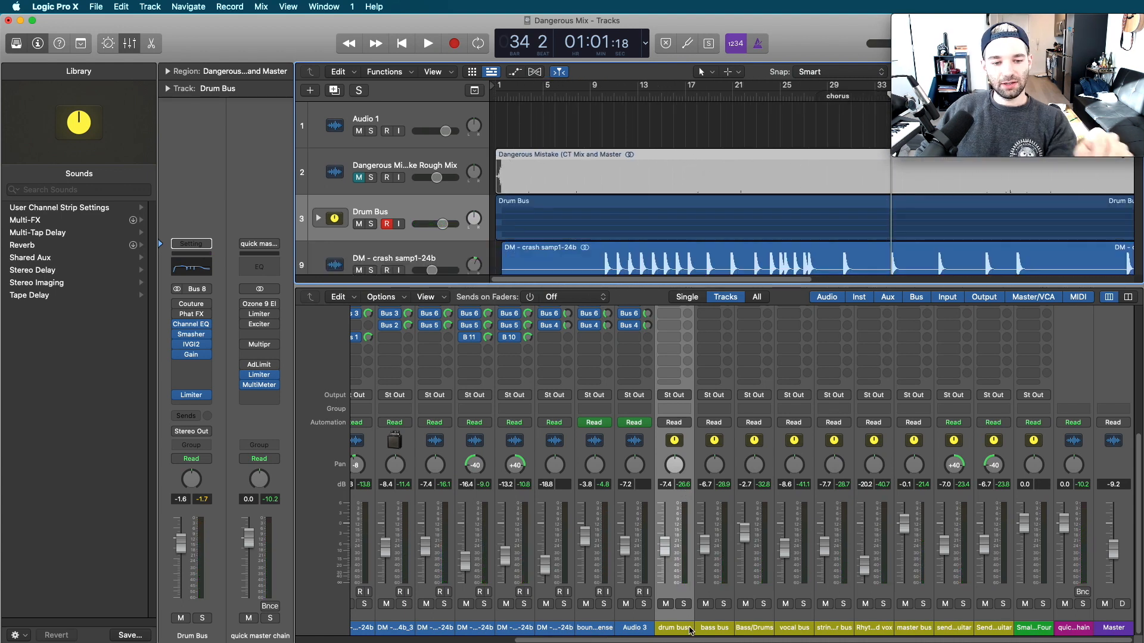
Select the return channels from drum buss through the second guitar send and examine their inserts.
left_click(993, 633, "shift")
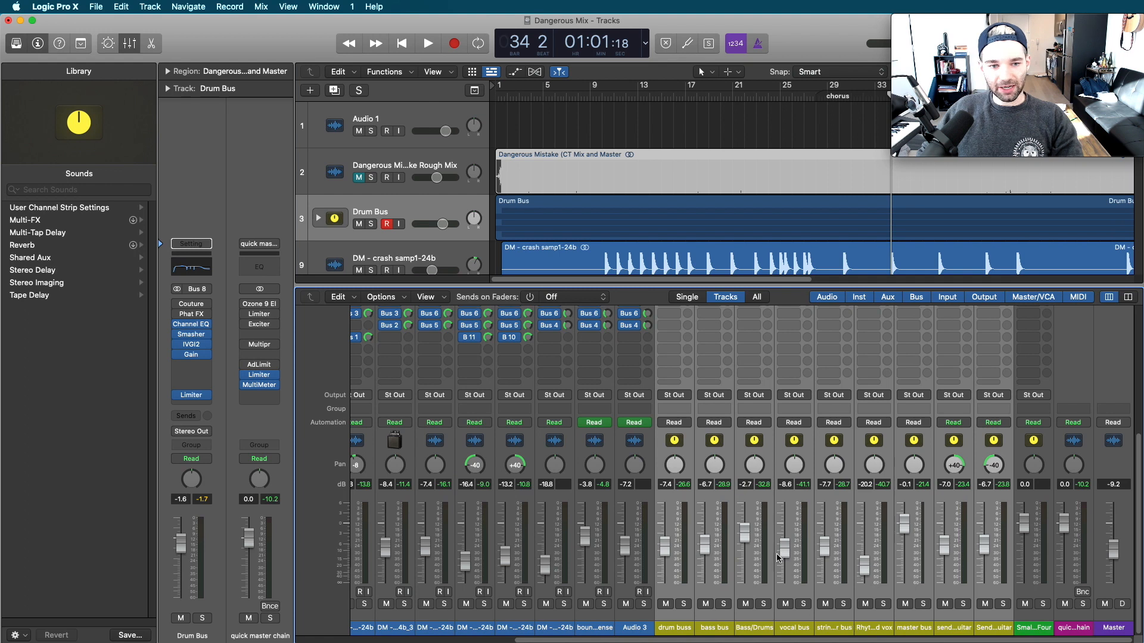
scroll(777, 558, "up", 6)
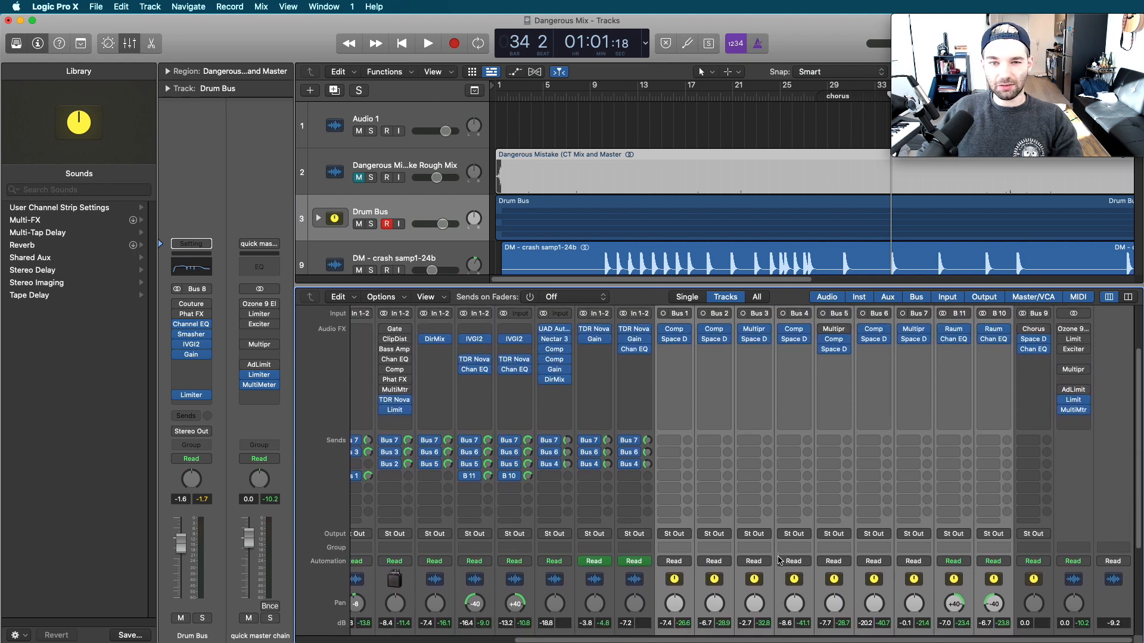
scroll(779, 560, "down", 6)
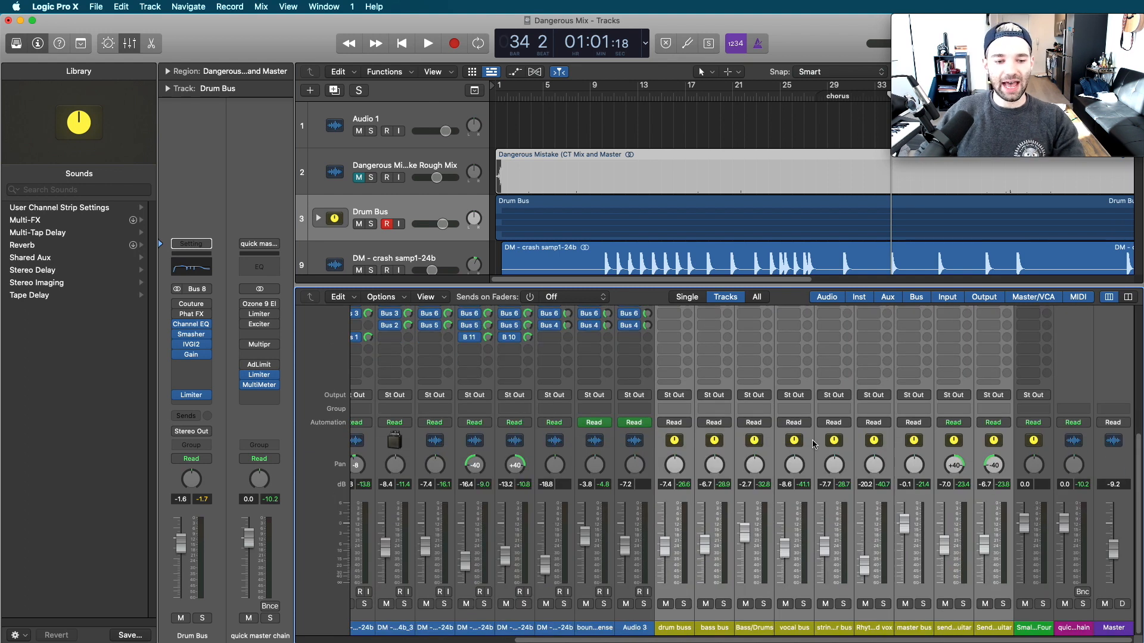
Select the DM - bass-24b_3 track and solo it.
scroll(617, 211, "down", 8)
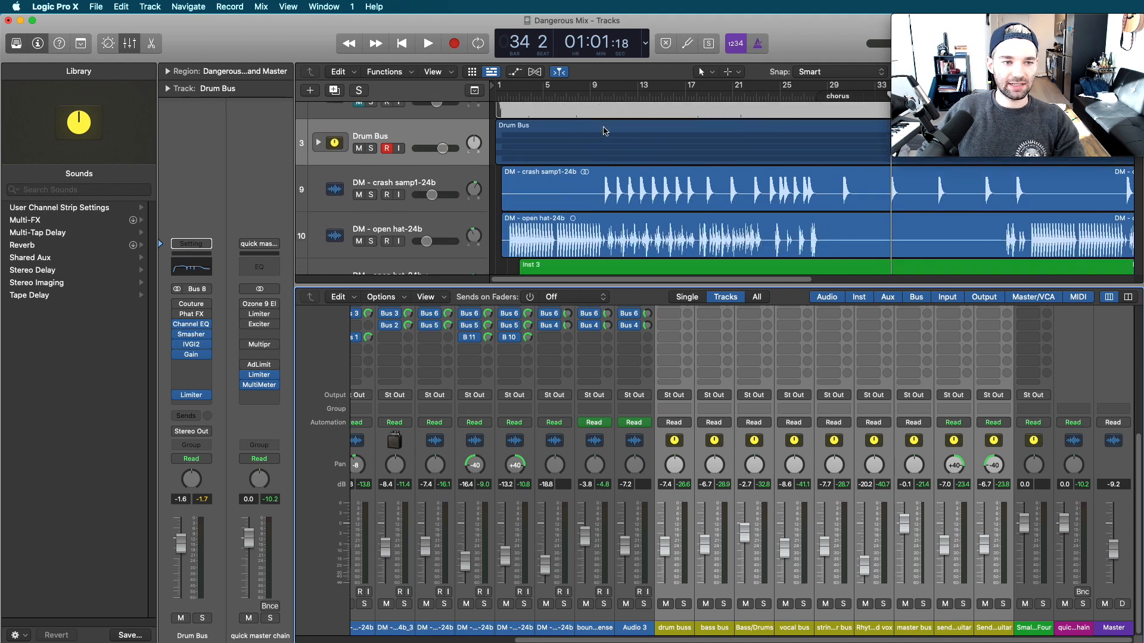
left_click(398, 219)
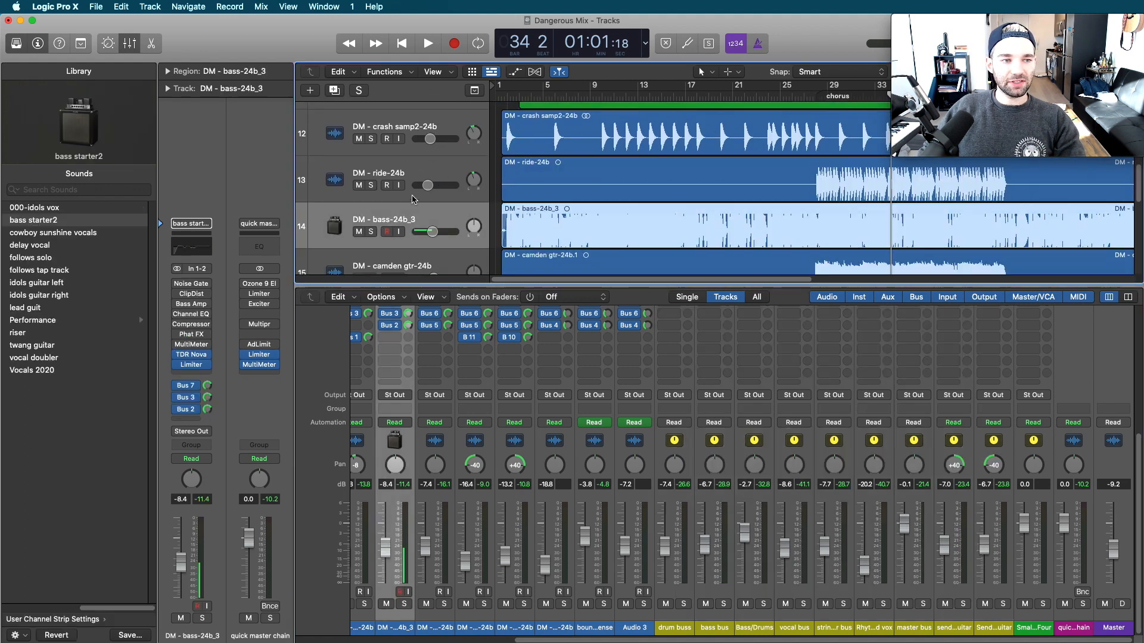
left_click(371, 232)
scroll(622, 371, "up", 10)
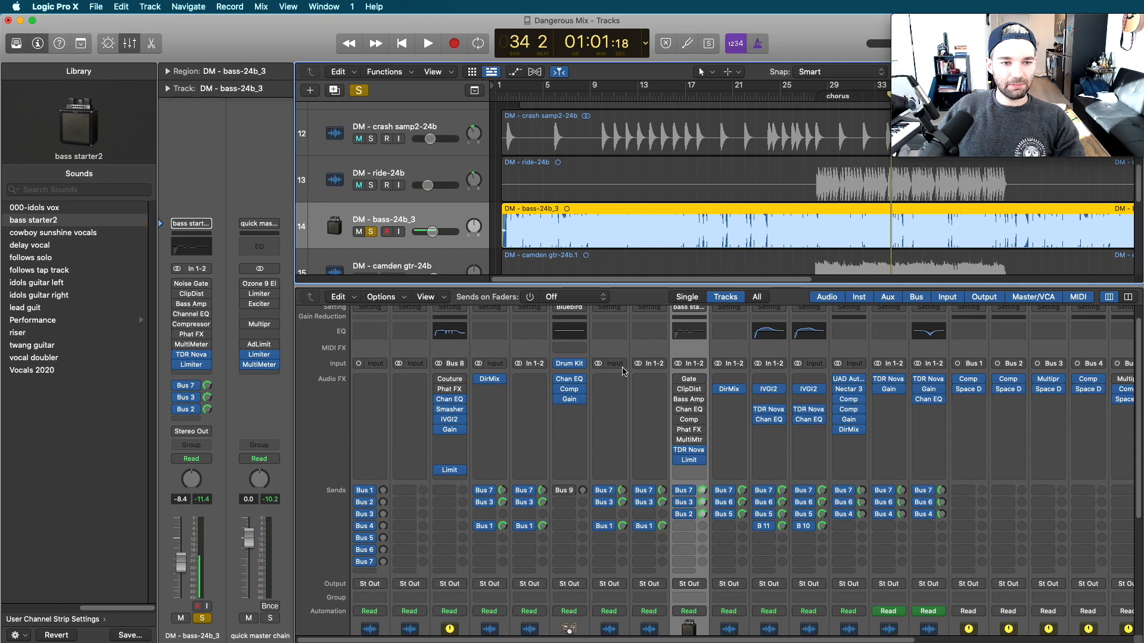
Bypass the TDR Nova and Limiter on the bass, play a passage without them, and re-enable both.
left_click(677, 450)
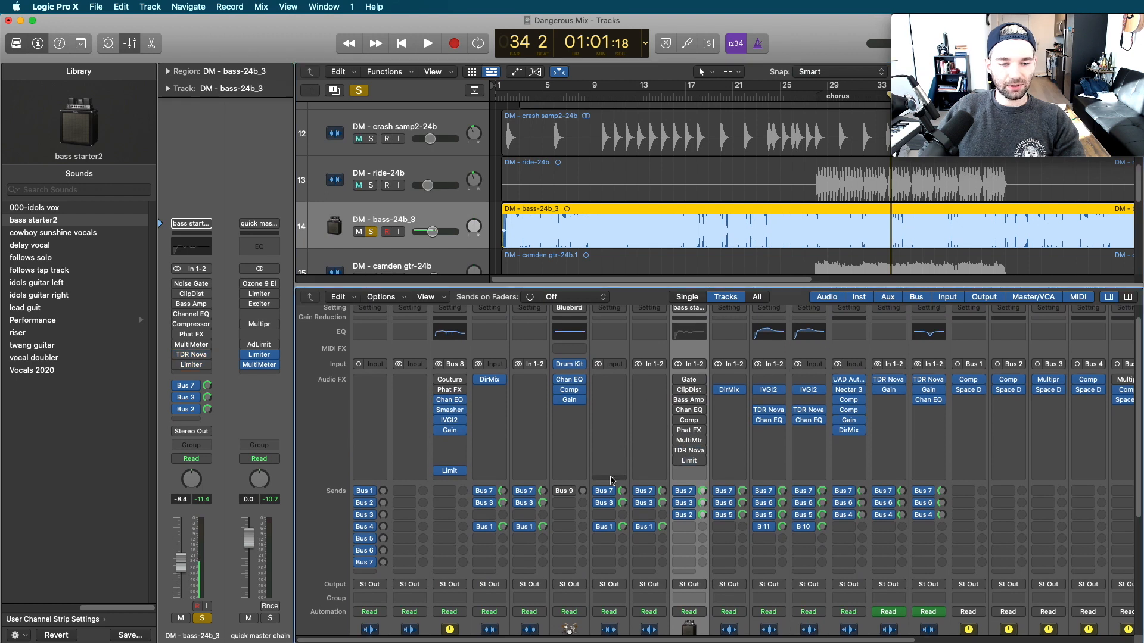
key("space")
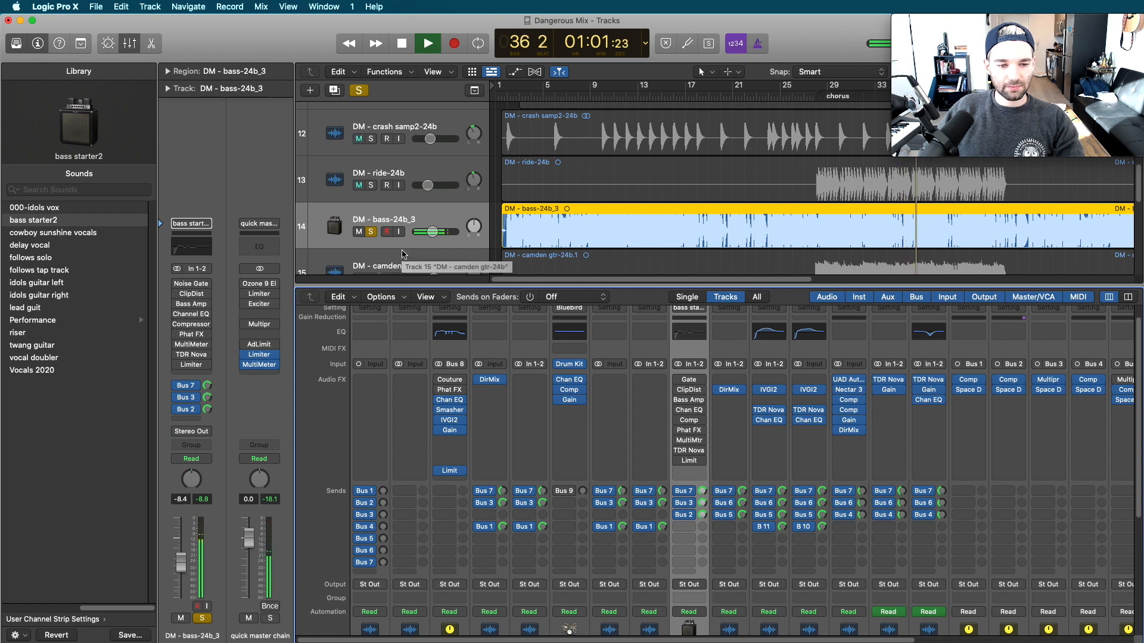
key("space")
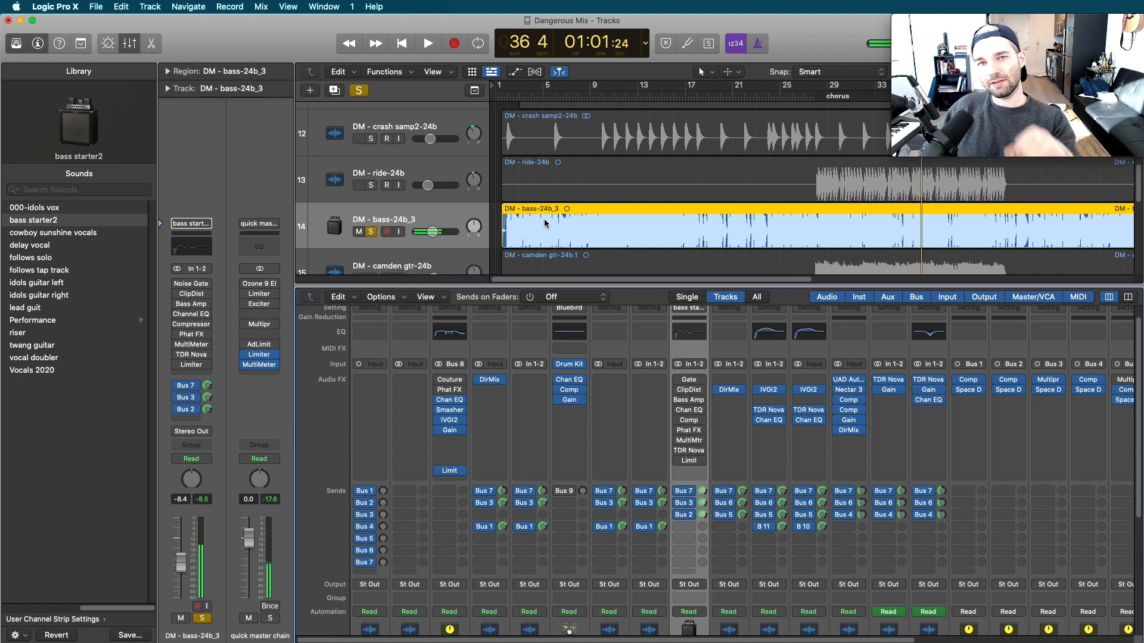
mouse_move(690, 441)
left_click(679, 460)
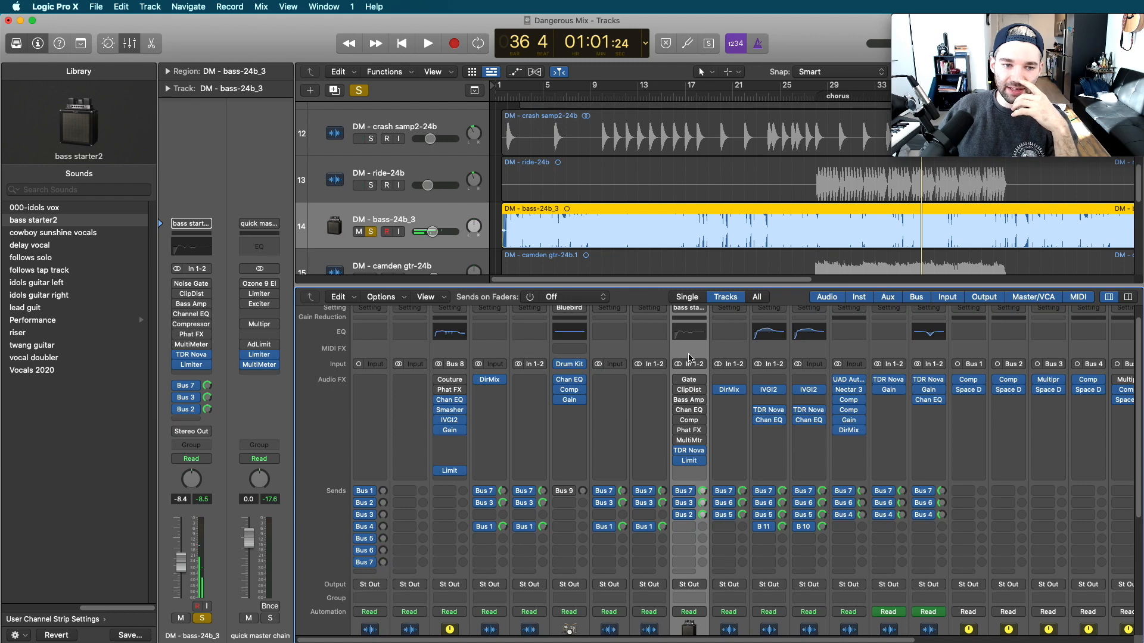
Open TDR Nova on the bass, play the soloed track to watch its EQ bands react, and close its window.
scroll(689, 357, "up", 2)
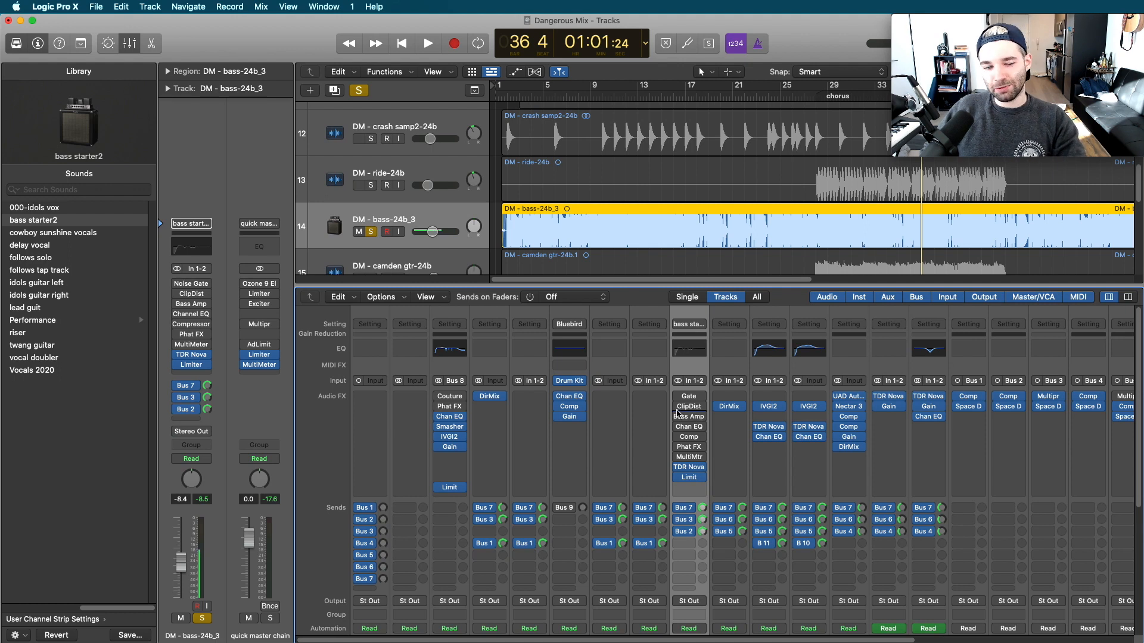
left_click(688, 468)
left_click_drag(952, 187, 506, 177)
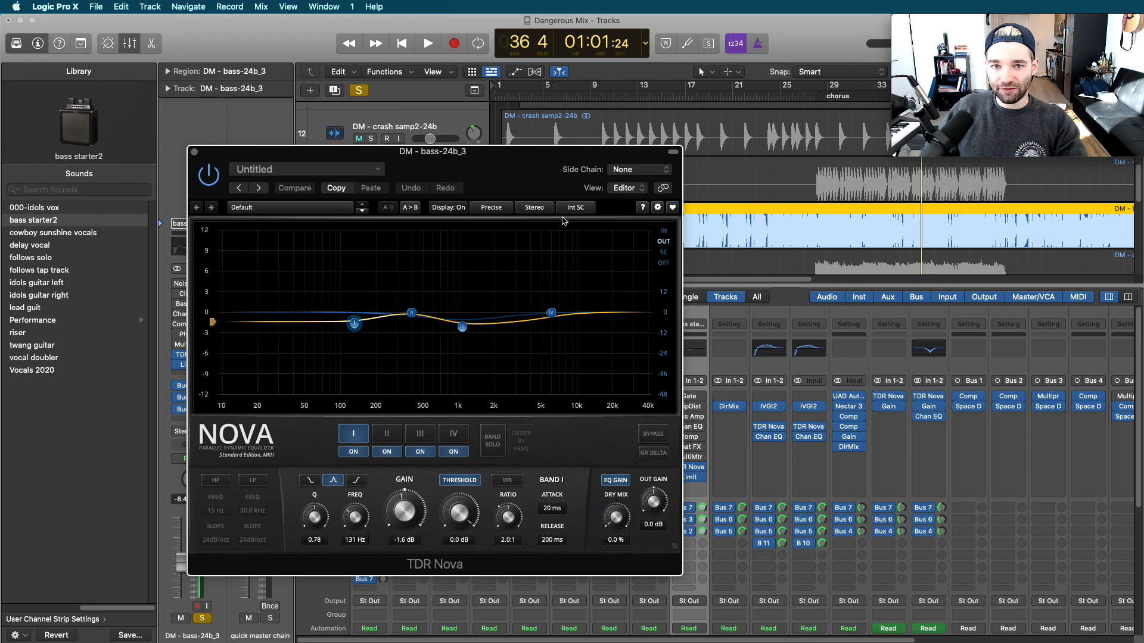
key("space")
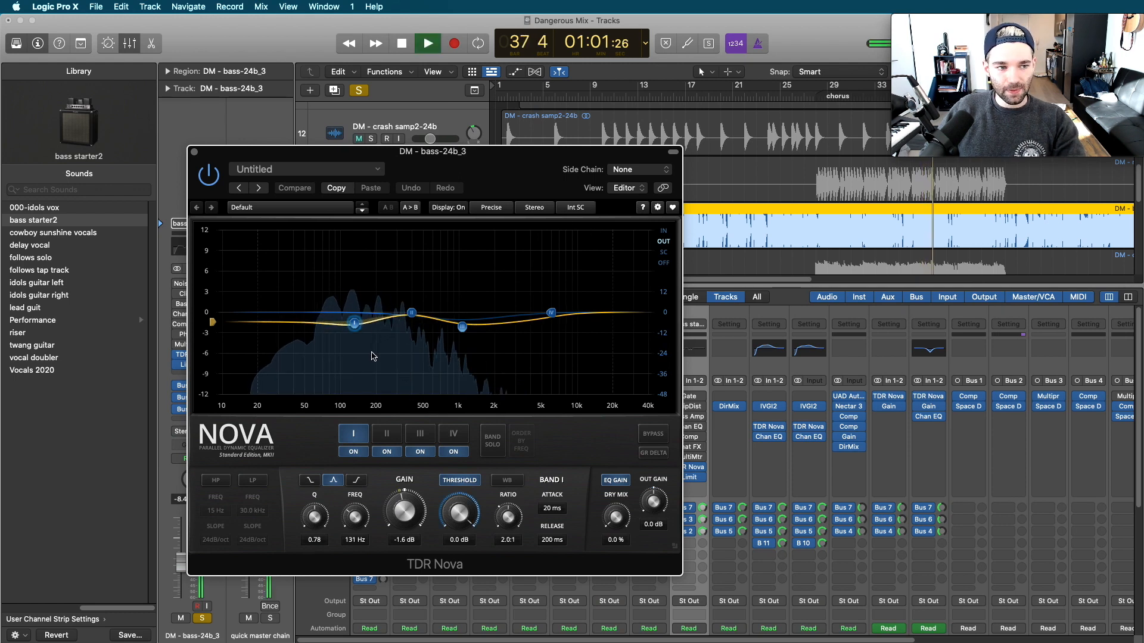
key("space")
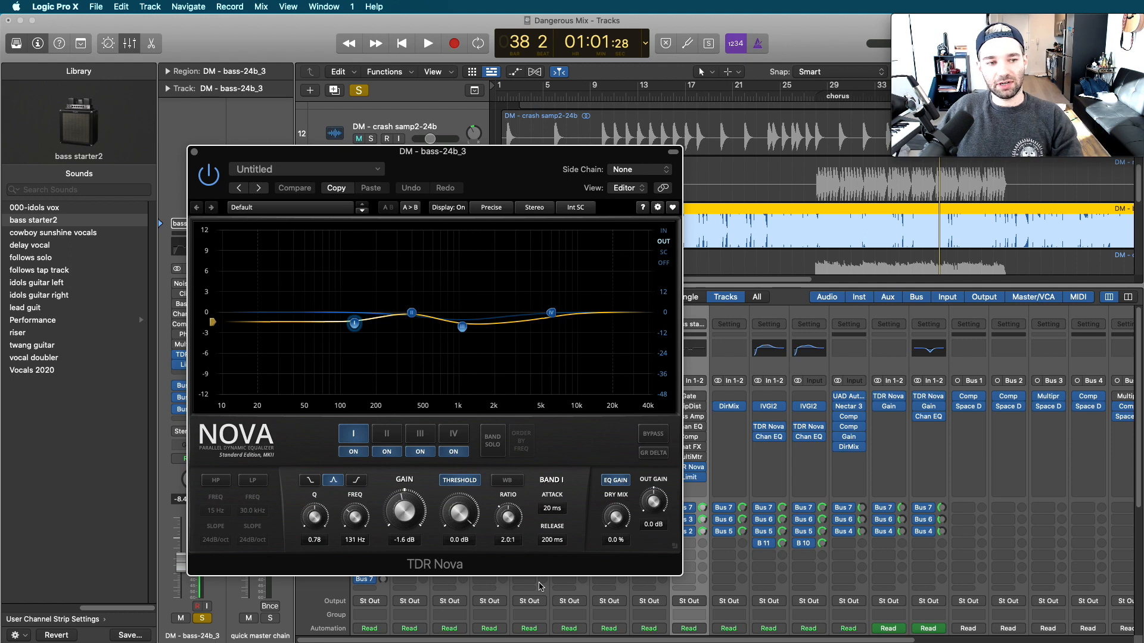
key("space")
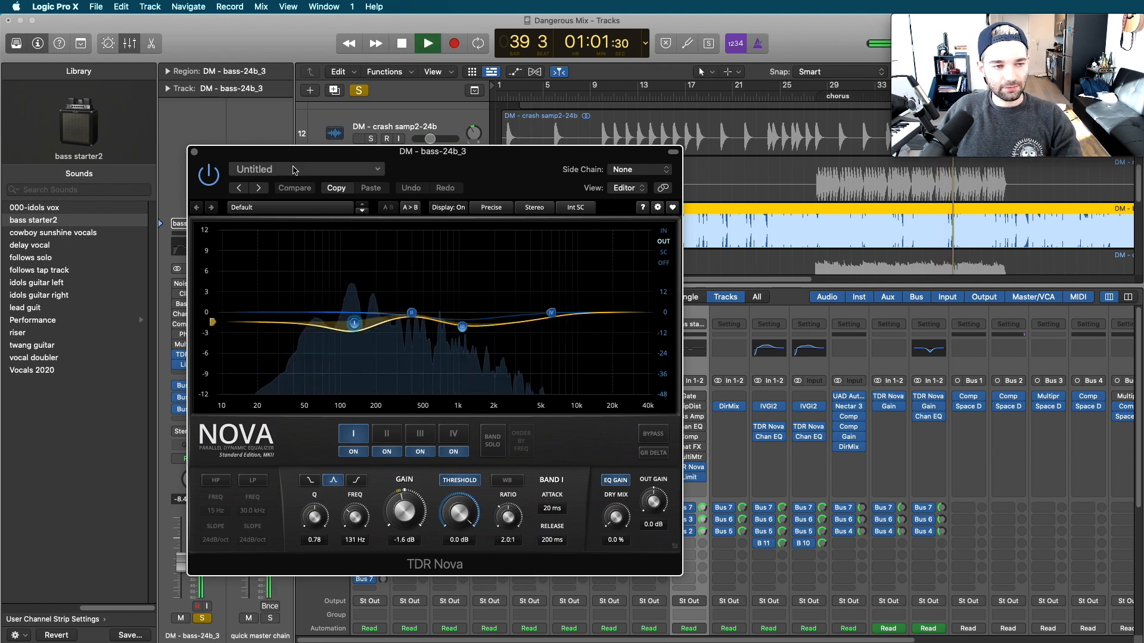
left_click(195, 153)
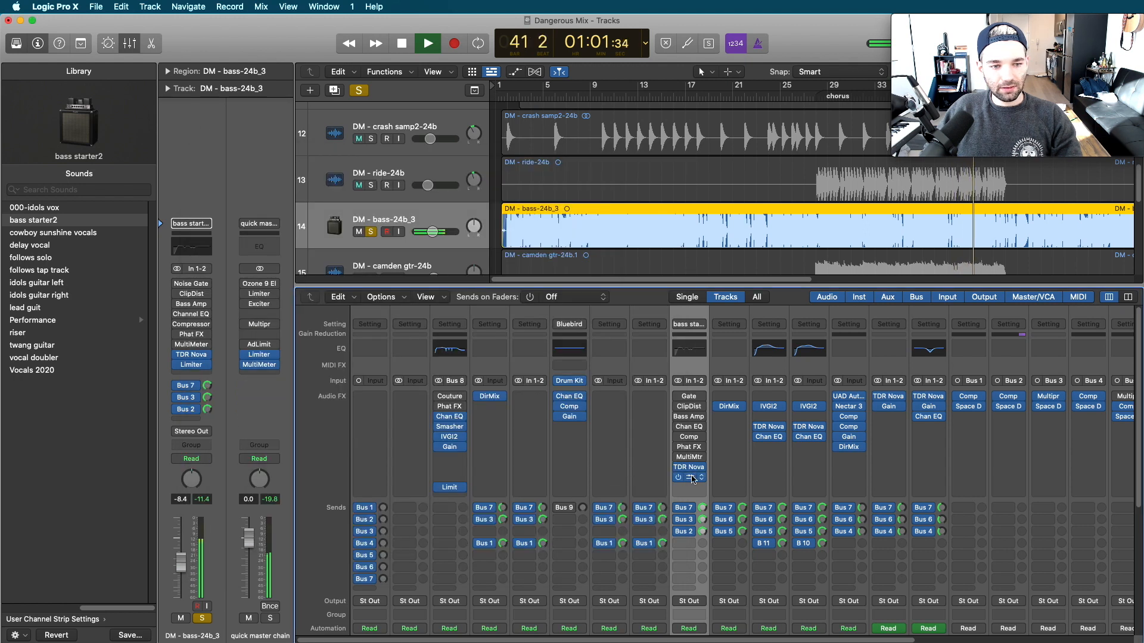
Open the Limiter on the bass during playback, examine its gain and output settings, and close it.
left_click(690, 477)
left_click_drag(862, 206, 739, 221)
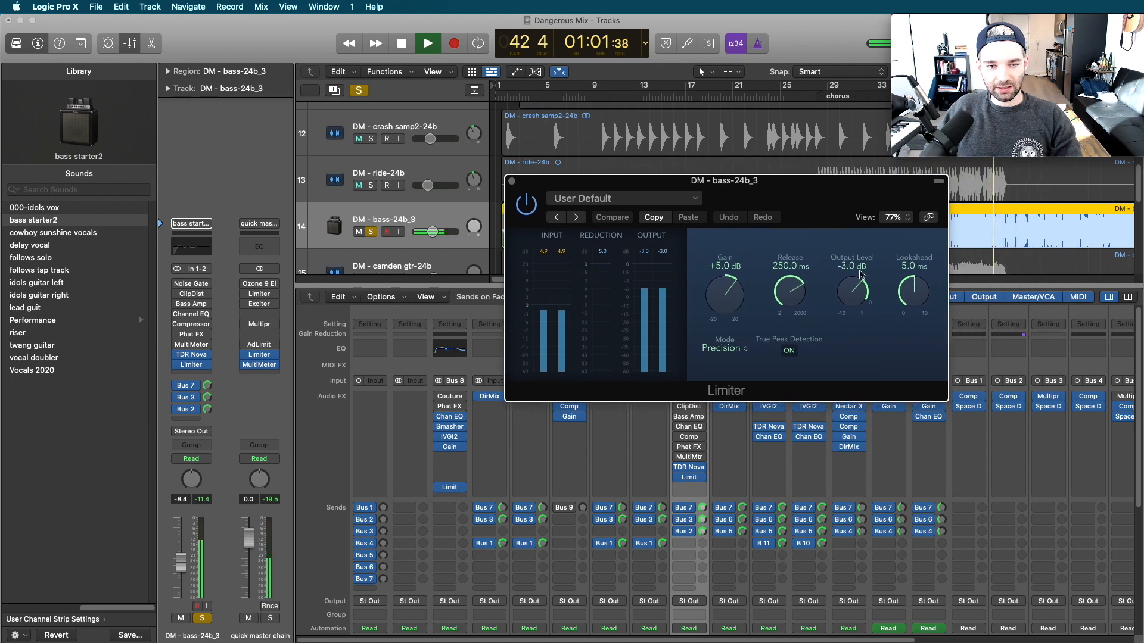
left_click(512, 182)
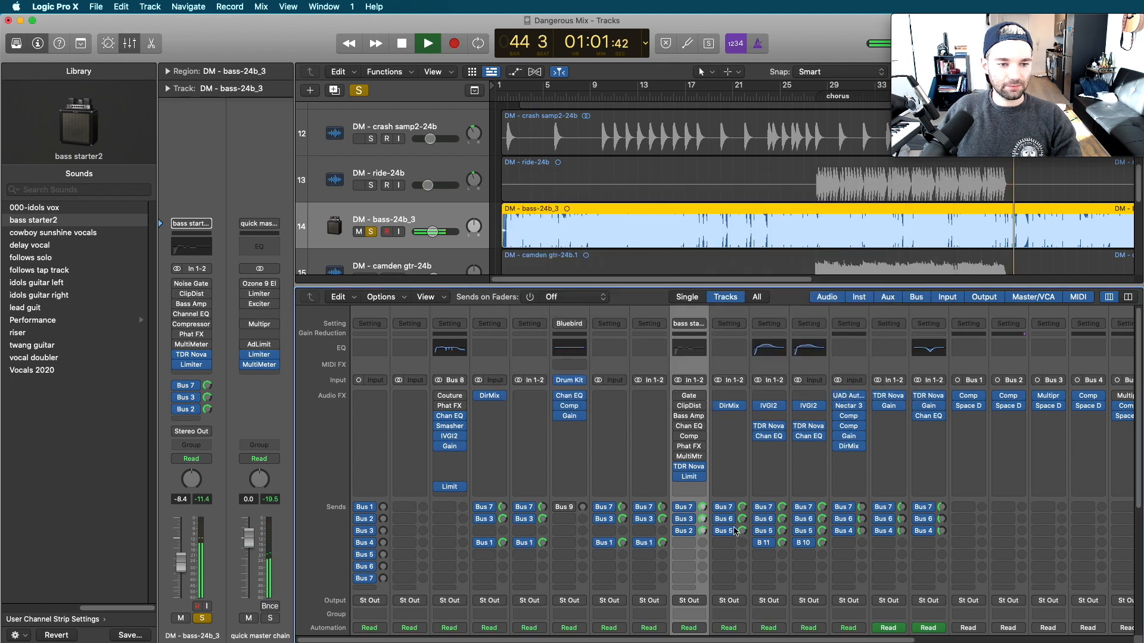
Stop playback, check the bass track's sends, and select the bass bus channel to examine its inserts.
scroll(741, 535, "down", 5)
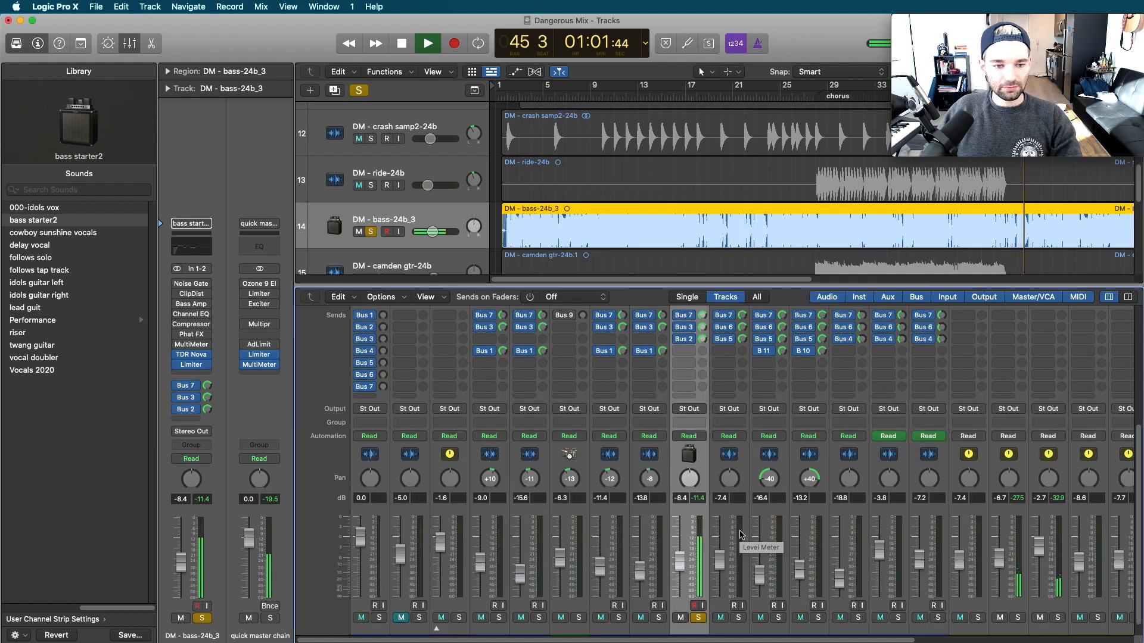
key("space")
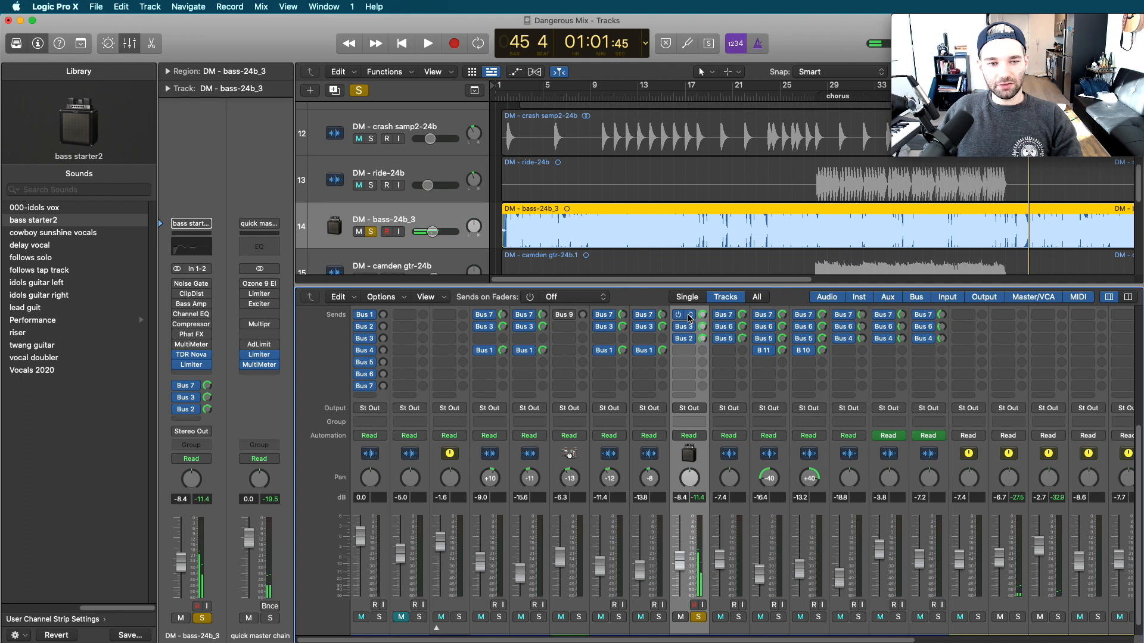
scroll(871, 511, "down", 1)
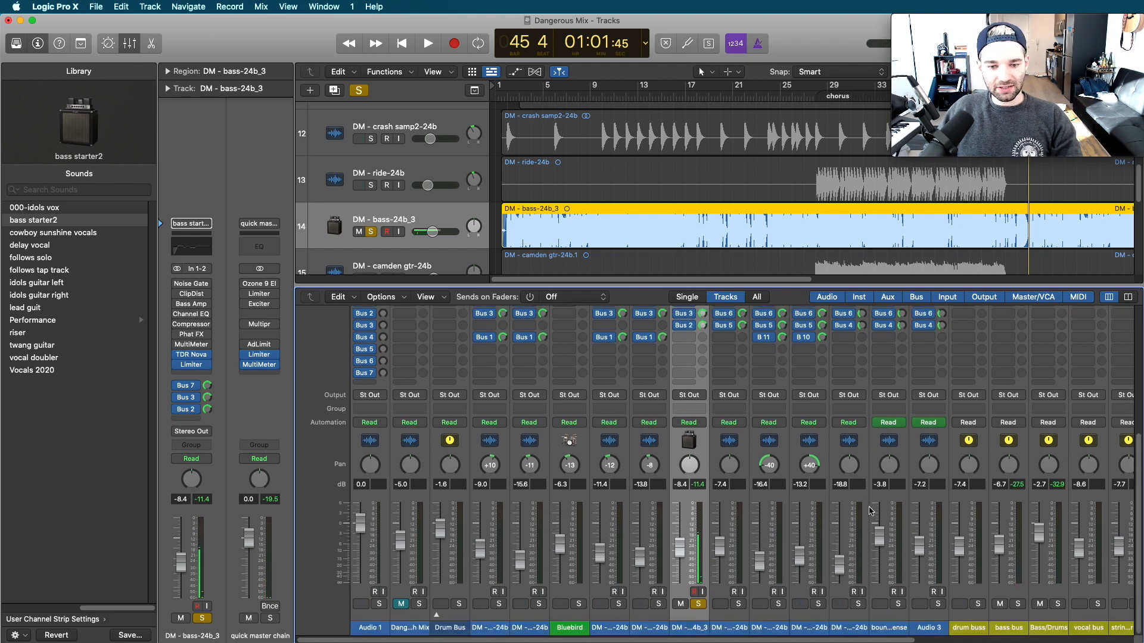
left_click(1019, 630)
scroll(1010, 417, "up", 6)
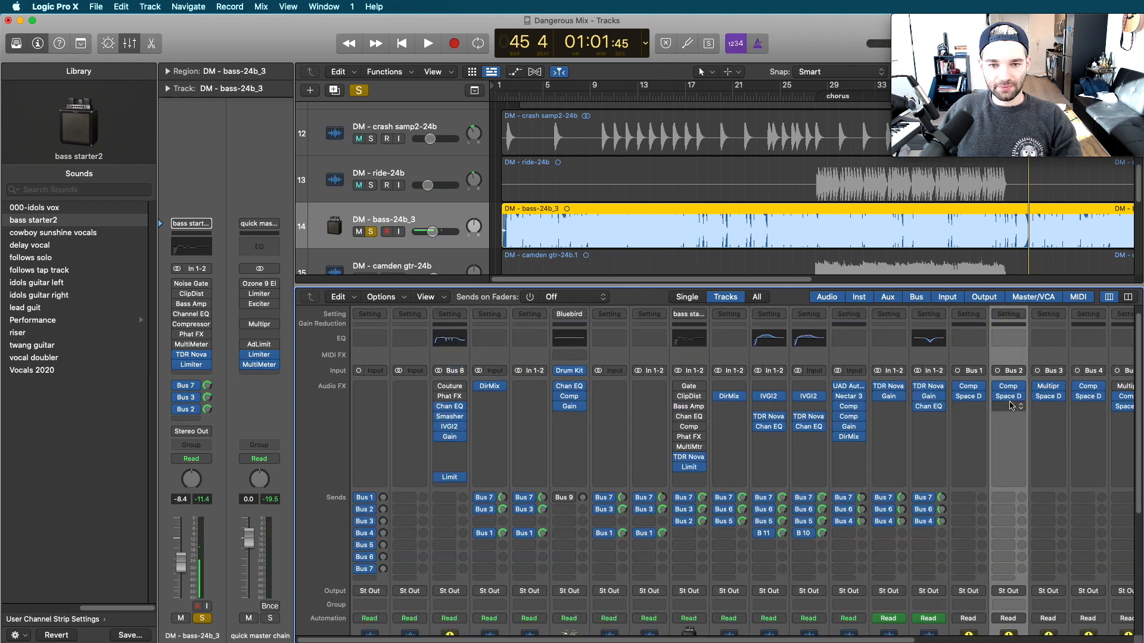
Open the Compressor and the Space Designer on the bass bus in turn, examine their settings, and close both windows.
left_click(1011, 390)
left_click_drag(965, 243, 701, 252)
left_click(372, 176)
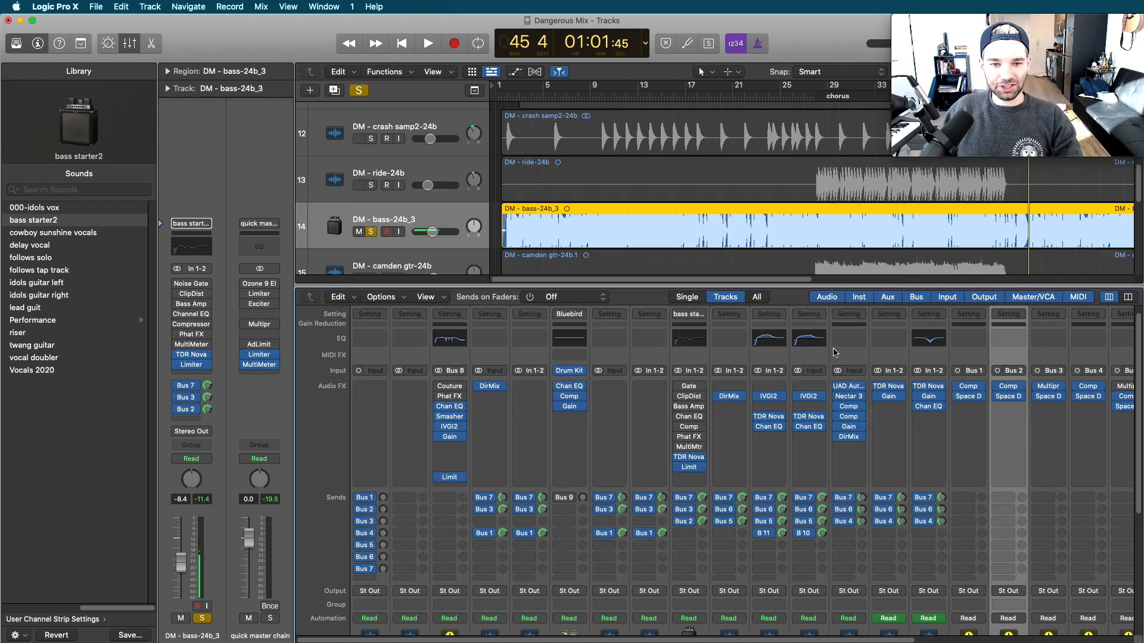
left_click(1009, 397)
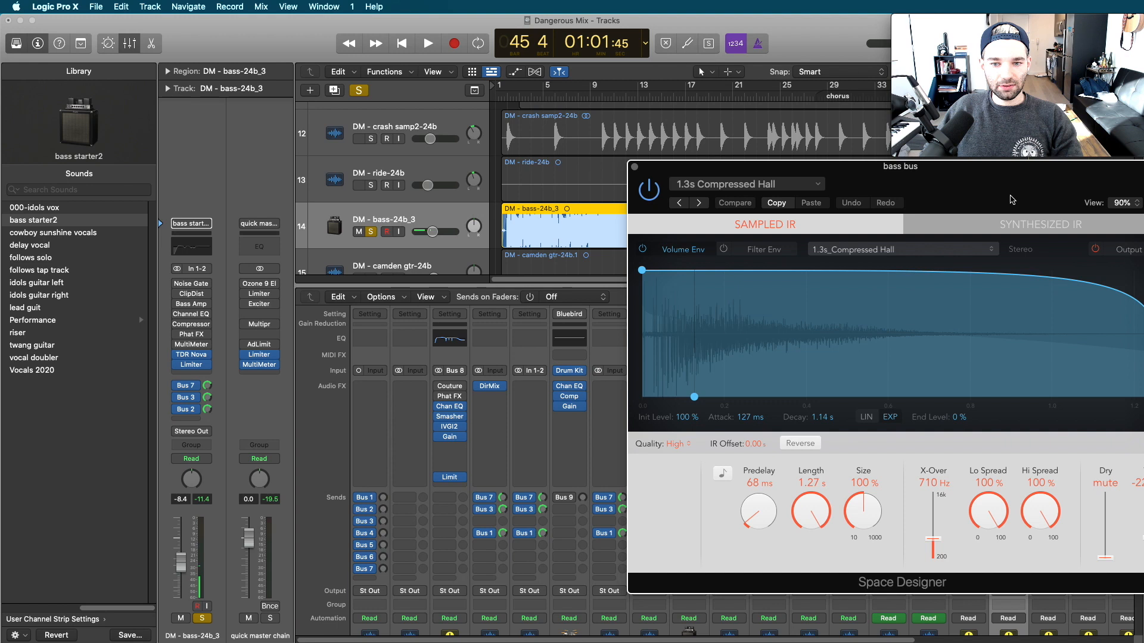
left_click_drag(1011, 200, 477, 198)
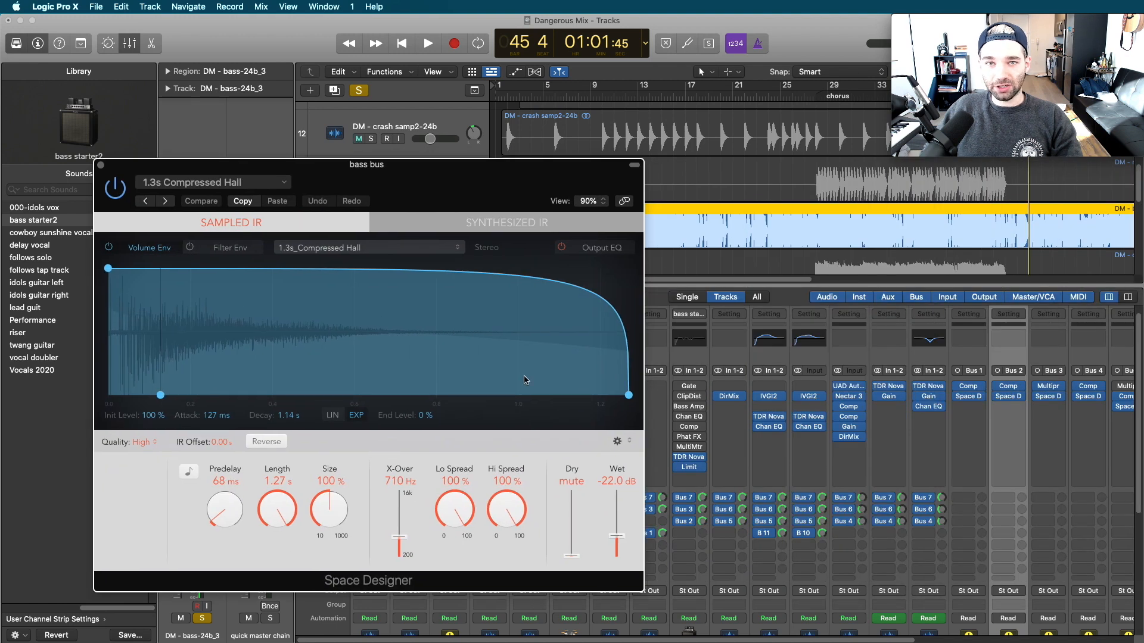
left_click(101, 165)
Replace the bass solo with the three guitar tracks 15 to 17 and play them from the start of the chorus.
left_click(372, 232)
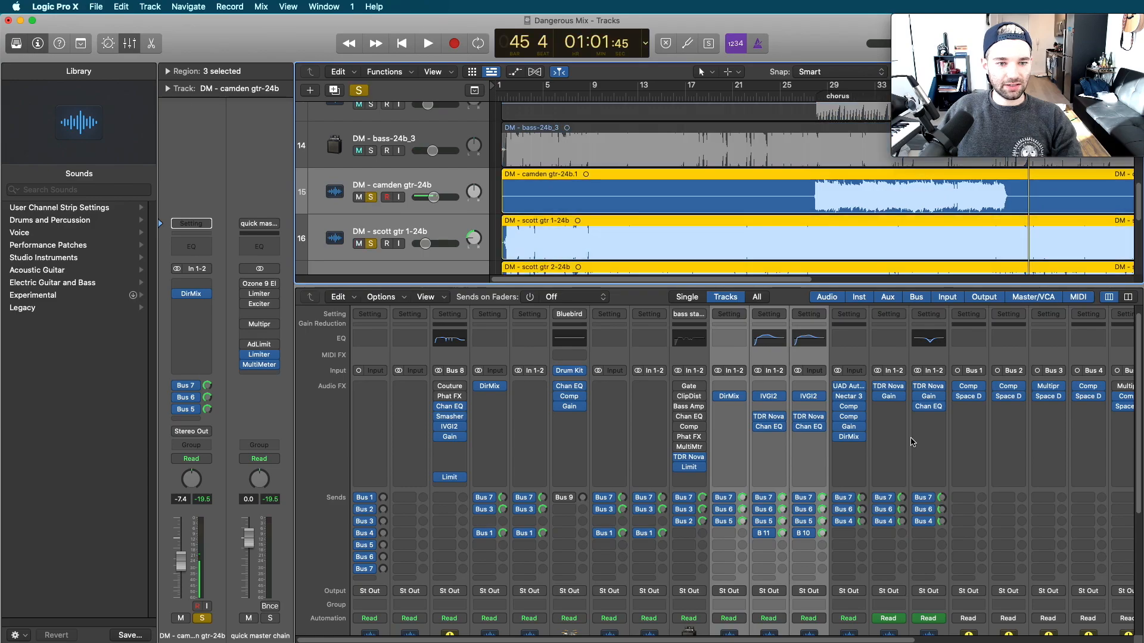
key("space")
scroll(909, 490, "down", 5)
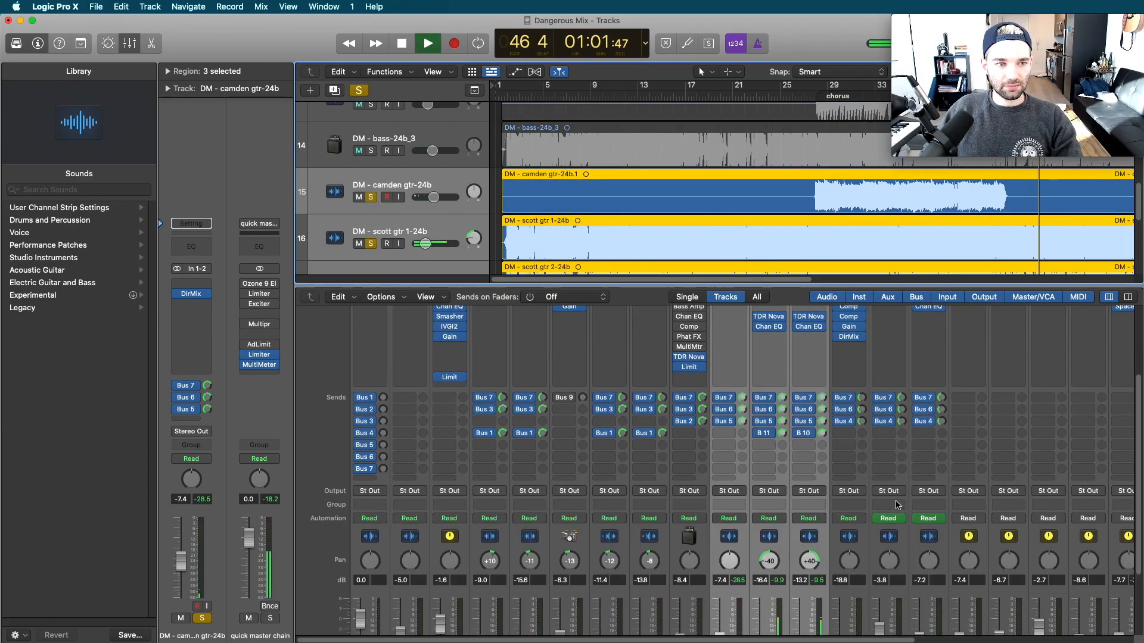
scroll(560, 221, "down", 5)
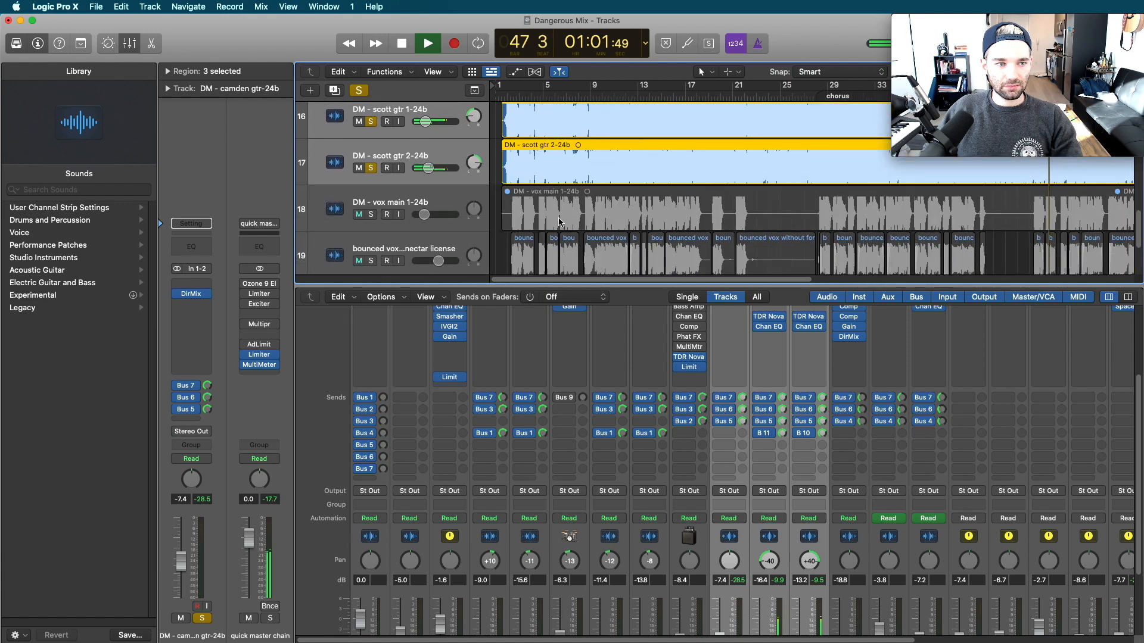
scroll(823, 262, "up", 3)
scroll(823, 262, "right", 2)
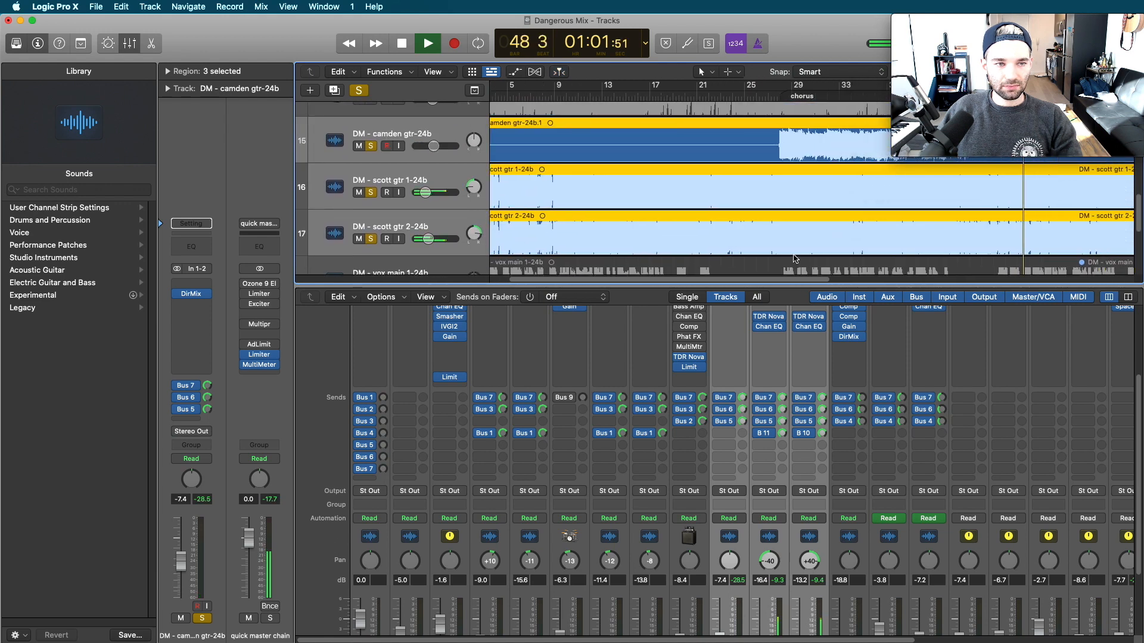
scroll(791, 261, "right", 5)
left_click(653, 94)
scroll(798, 399, "up", 4)
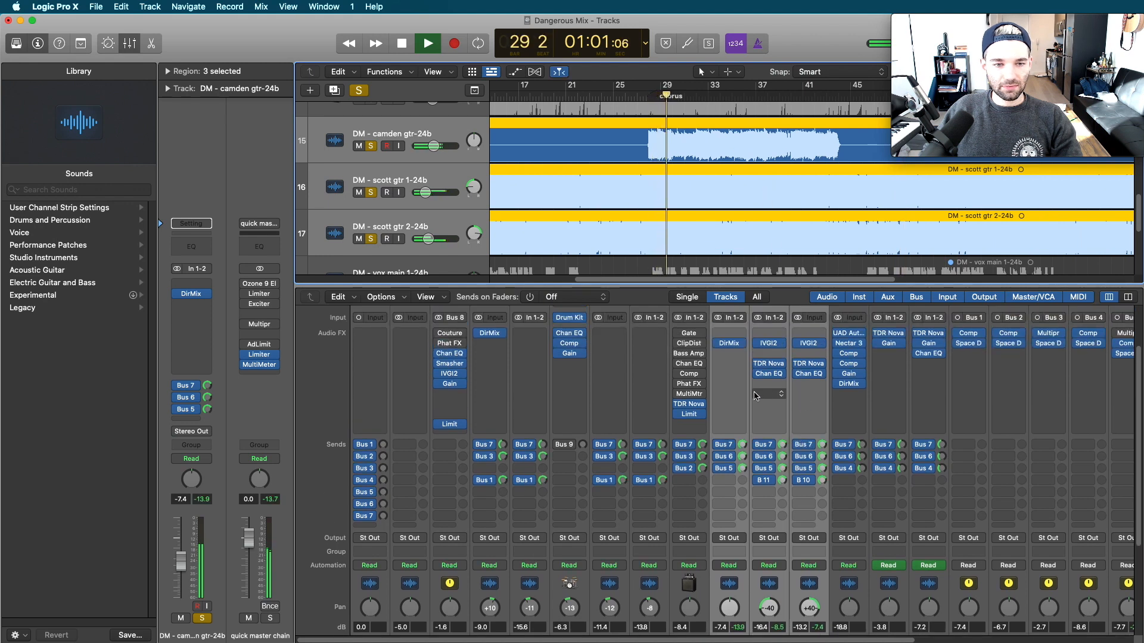
Bypass all insert plug-ins on the three guitar tracks and play a chorus passage without them.
key("space")
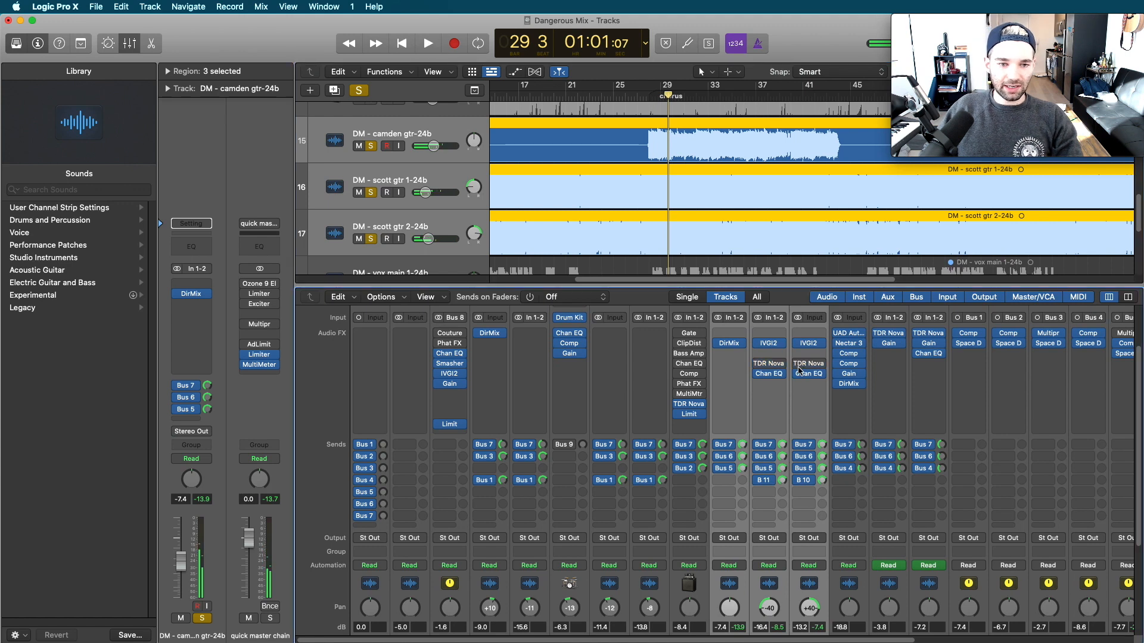
left_click(758, 345)
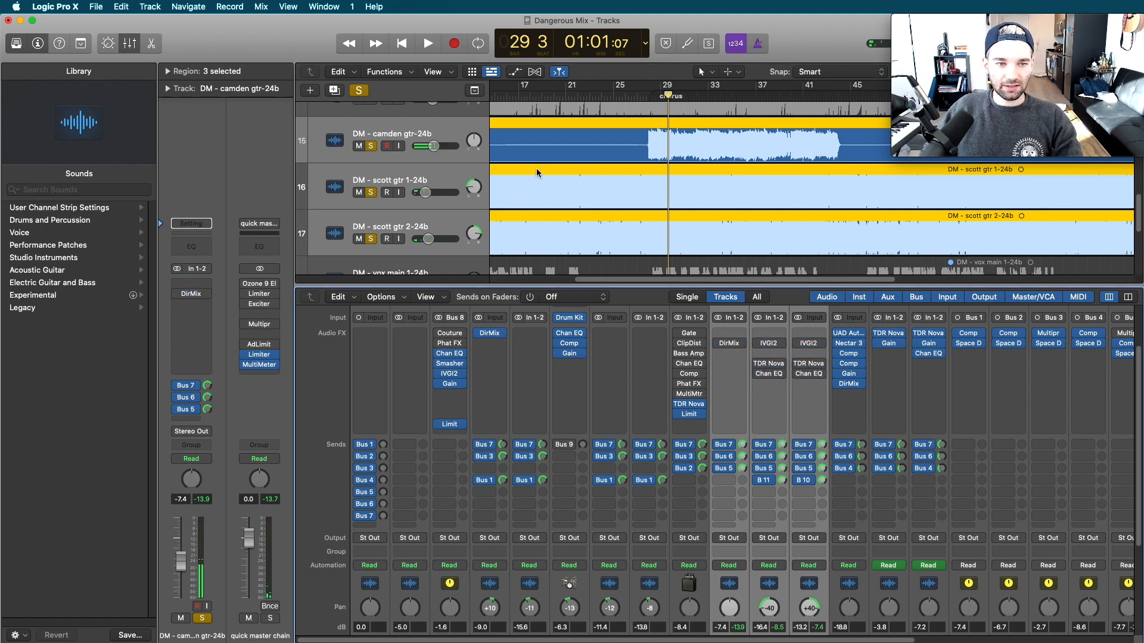
key("space")
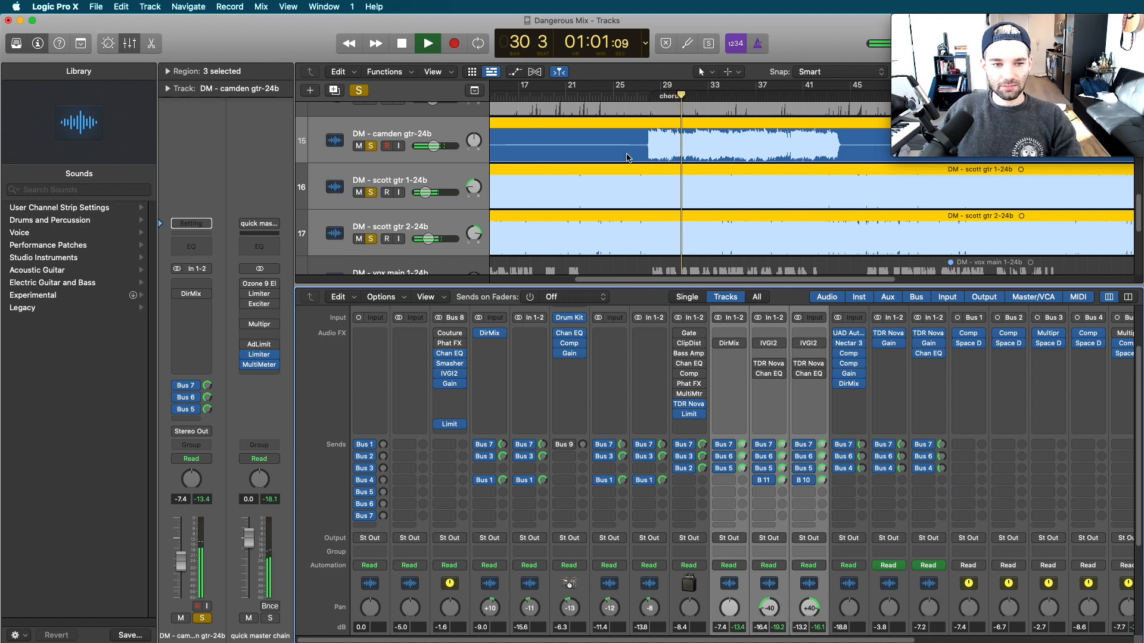
key("space")
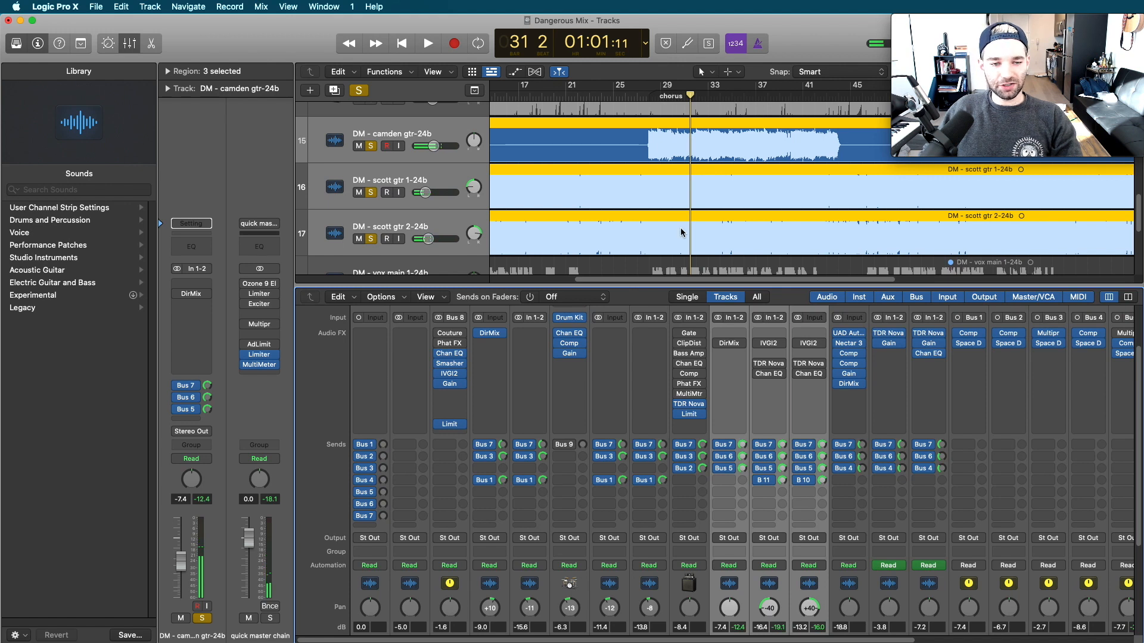
Leave only guitar track 15 soloed, set a cycle over the chorus from about bar 28 to 44, and start playback.
left_click(372, 193)
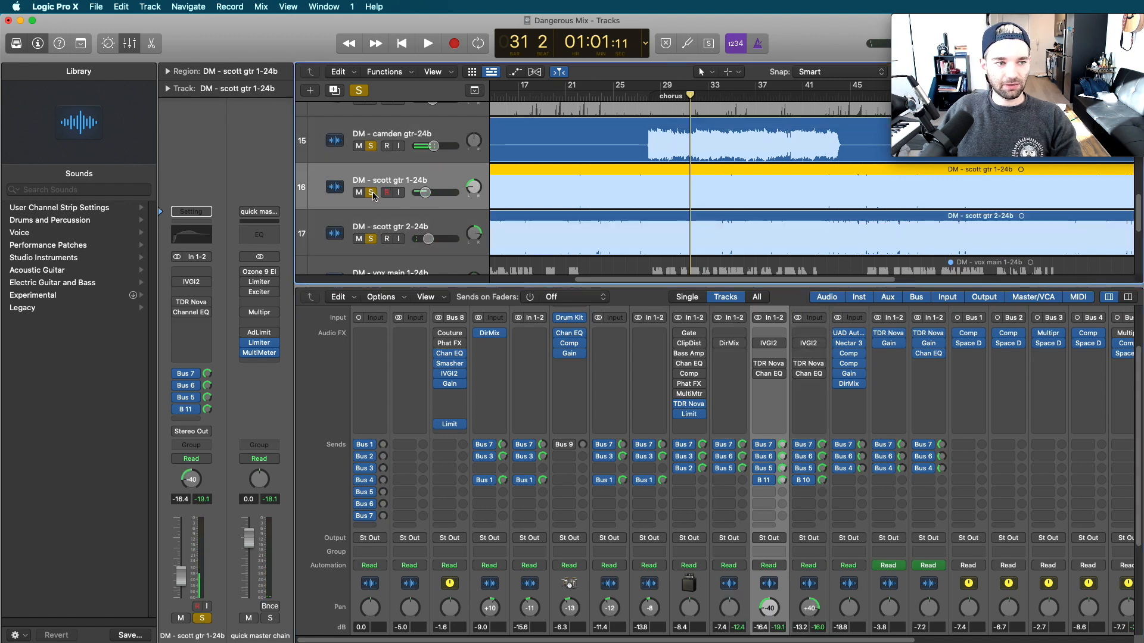
left_click(390, 122)
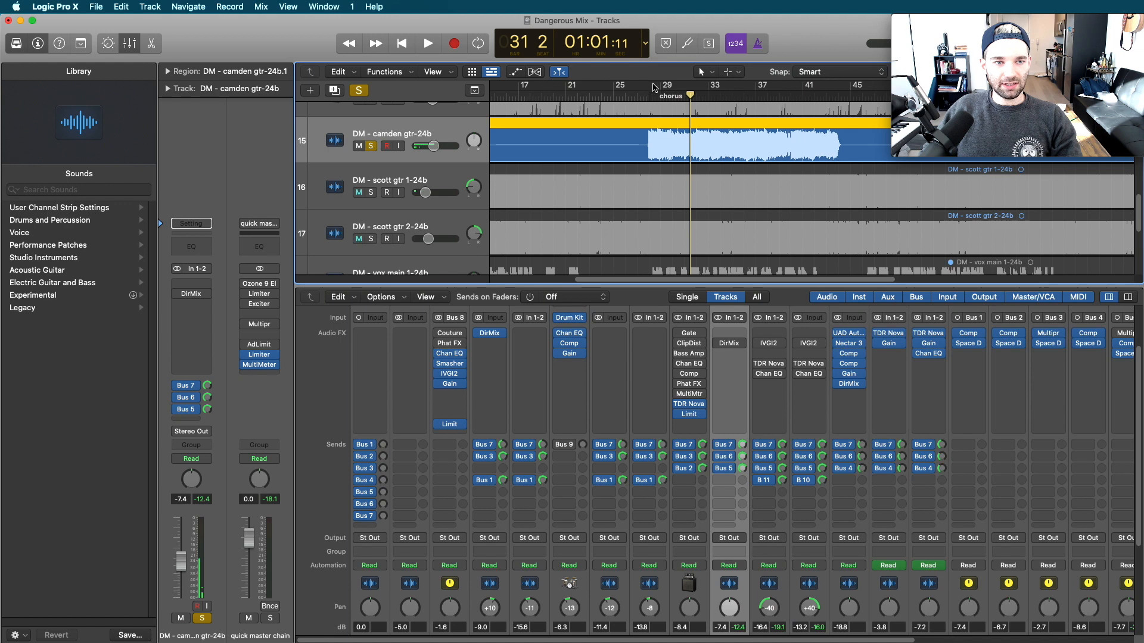
left_click_drag(655, 87, 838, 87)
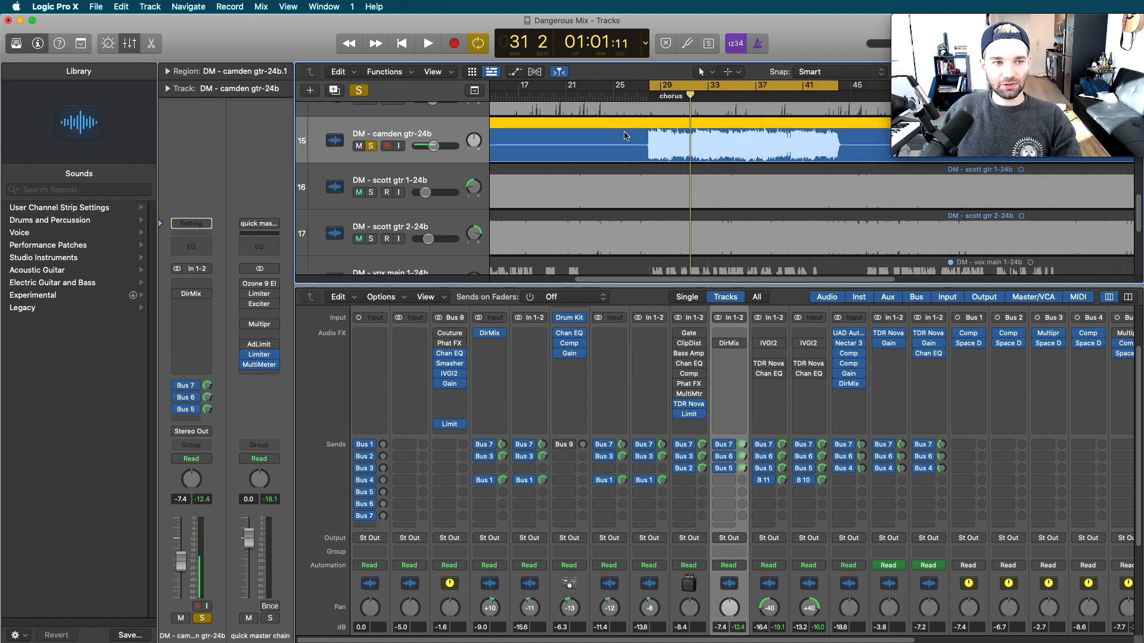
key("space")
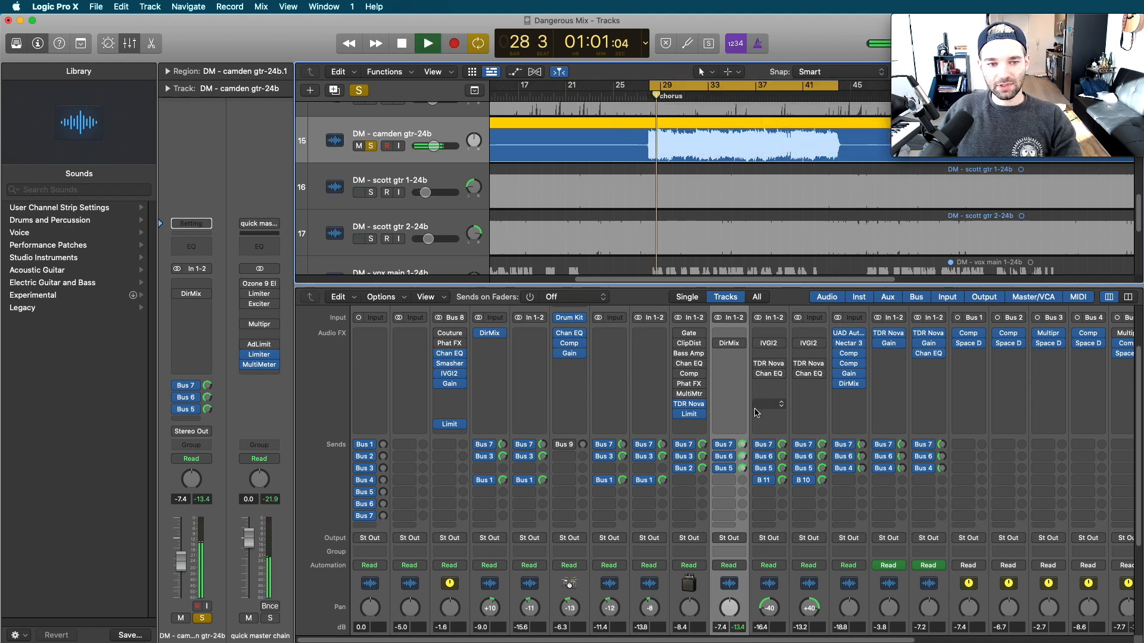
Re-enable the Direction Mixer on guitar track 15, examine its spread and direction settings, and close its window.
left_click(718, 344)
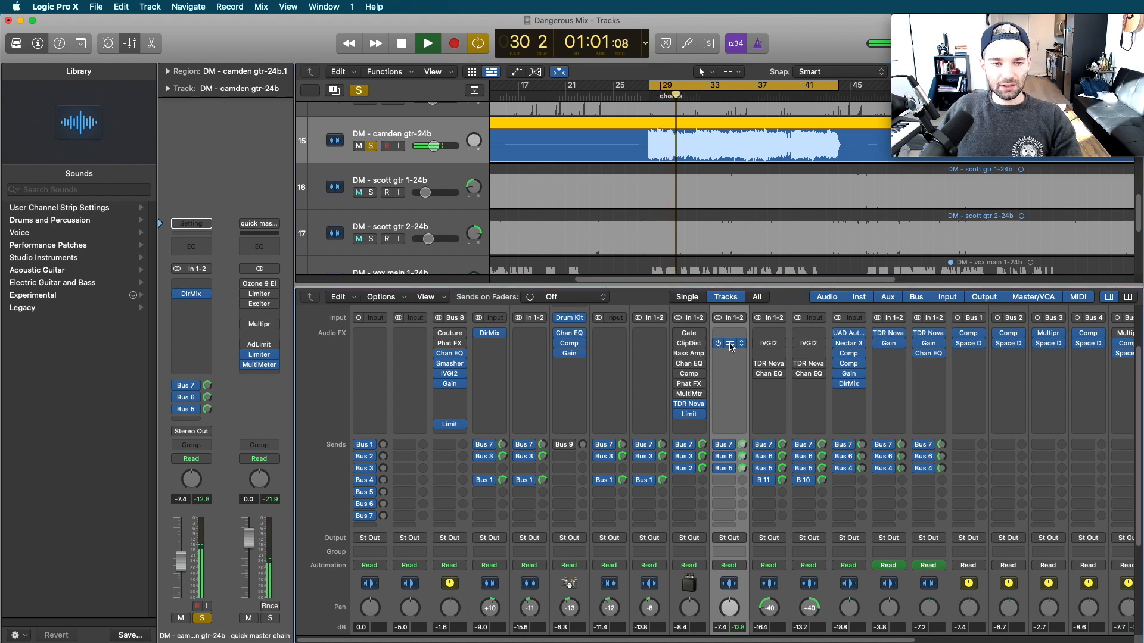
left_click(730, 345)
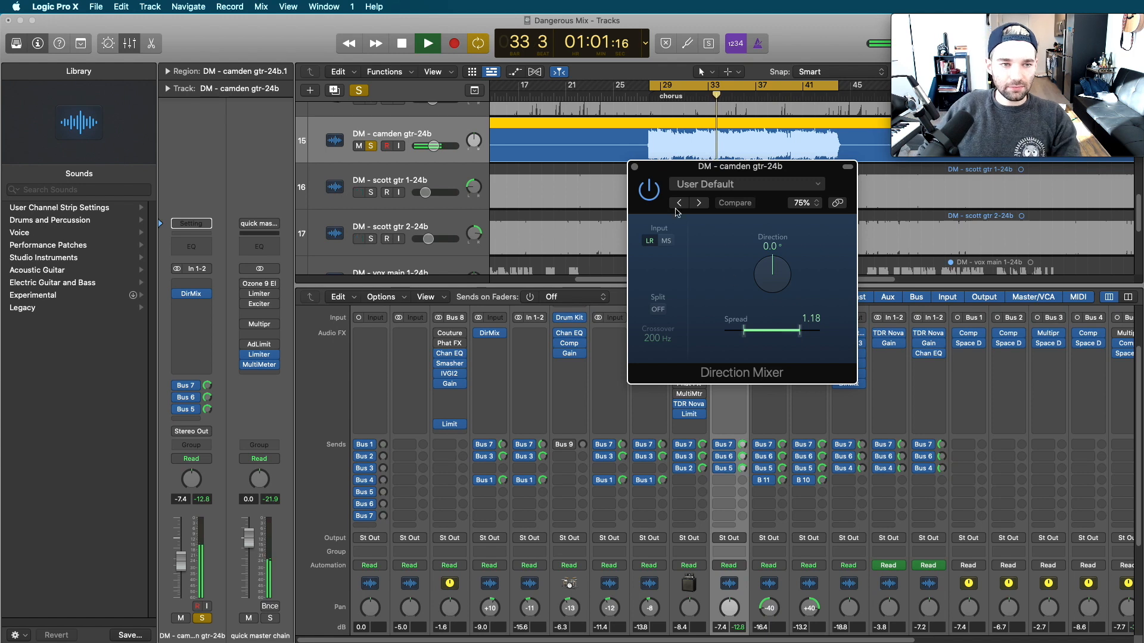
left_click(635, 168)
scroll(827, 401, "up", 3)
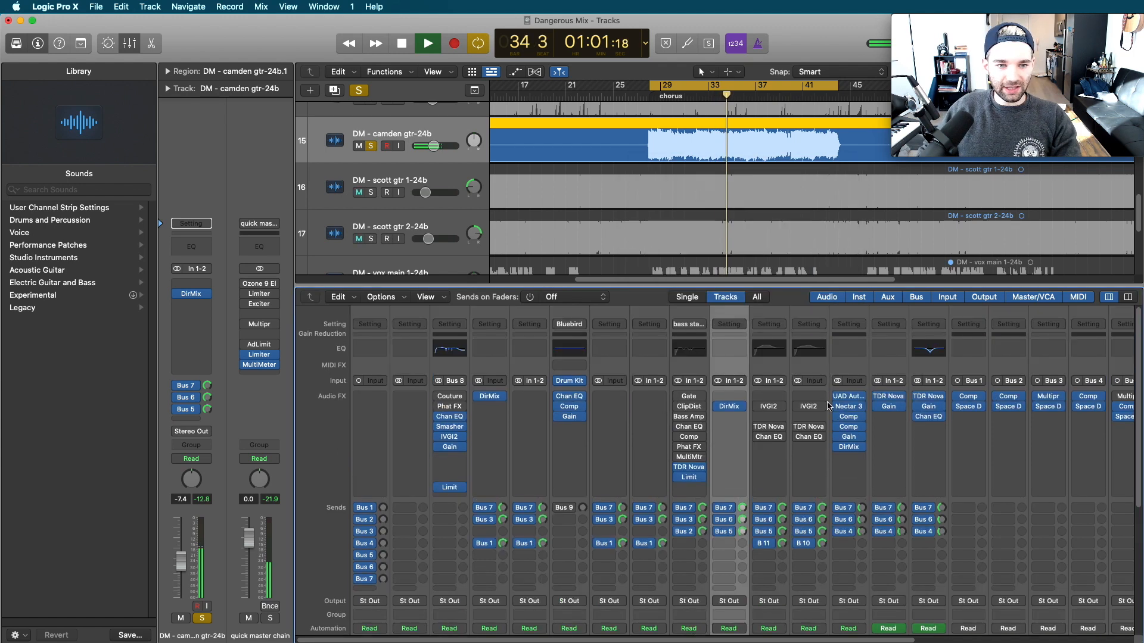
scroll(826, 400, "down", 3)
Replace the solo on guitar track 15 with guitar tracks 16 and 17 and play the cycled chorus.
left_click(371, 146)
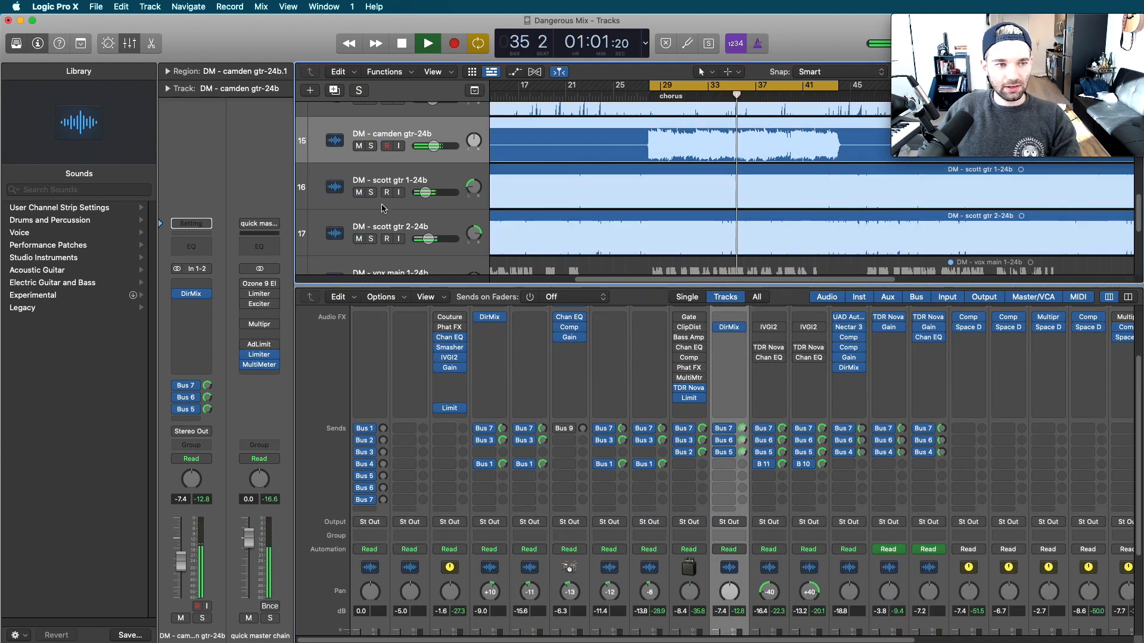
key("space")
left_click(376, 179)
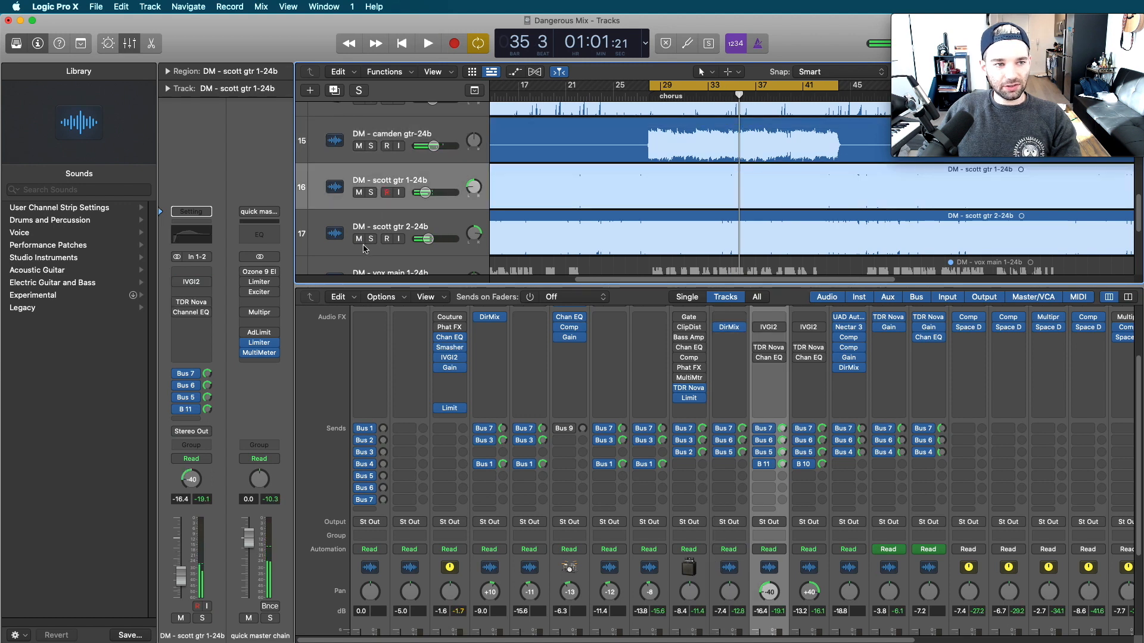
left_click(370, 239)
left_click(370, 192)
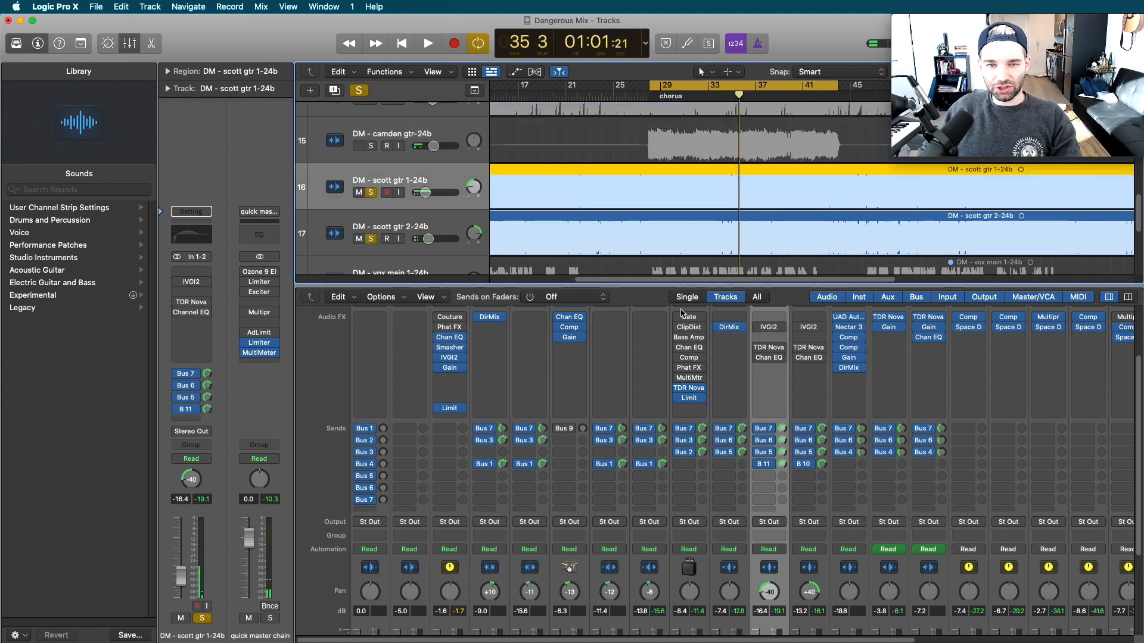
key("space")
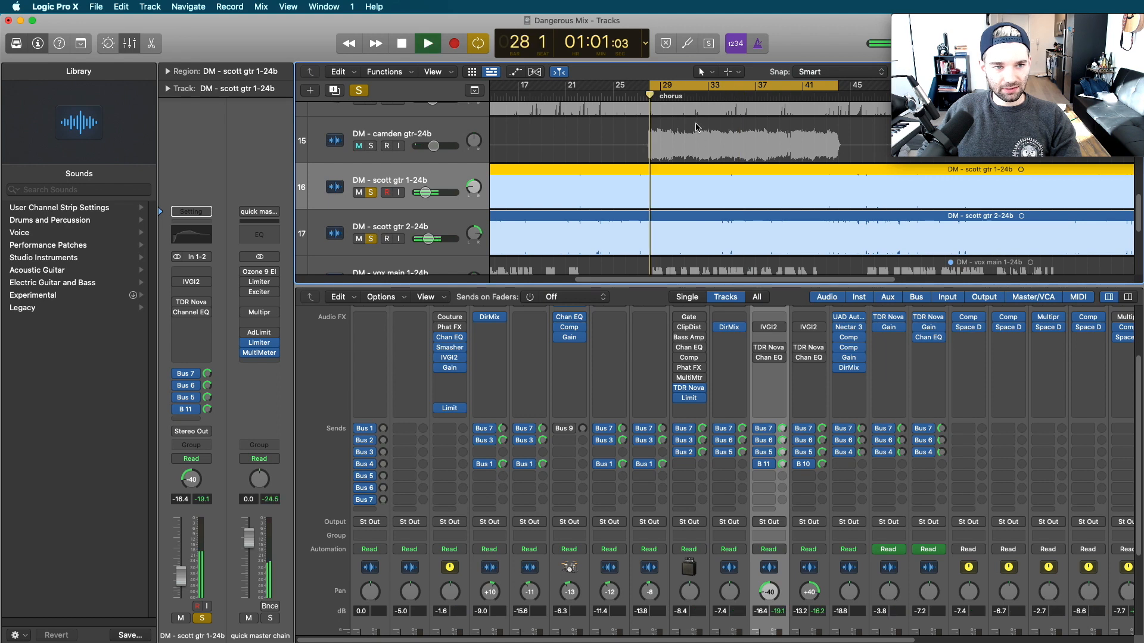
Re-enable IVGI2 on guitar tracks 16 and 17, examine its settings on track 16, and toggle it during playback.
left_click(759, 328)
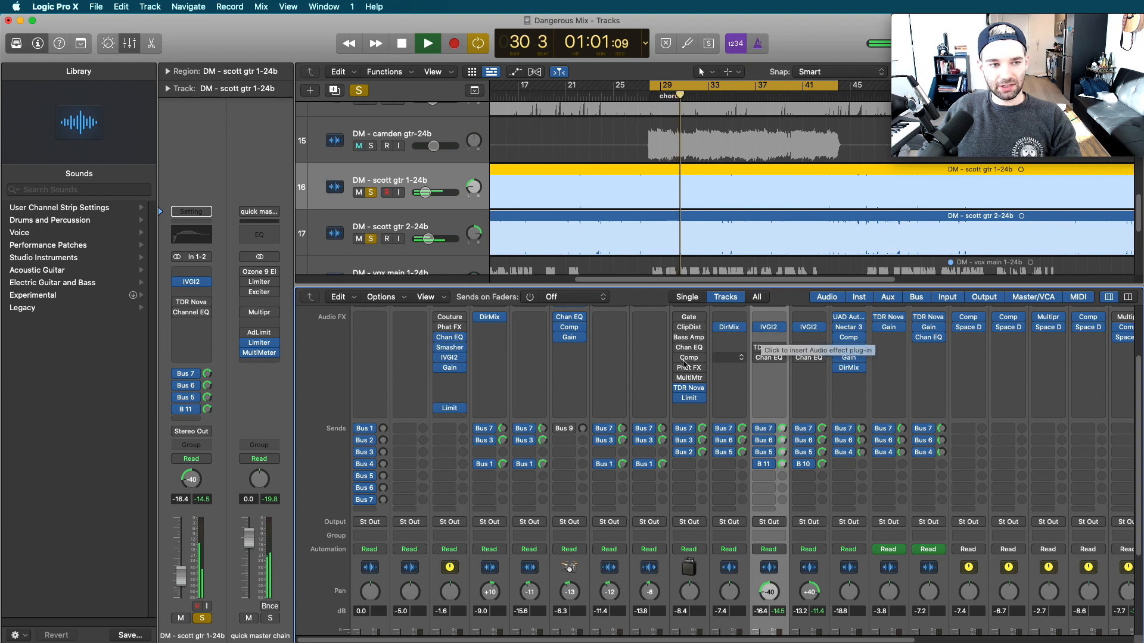
left_click(768, 327)
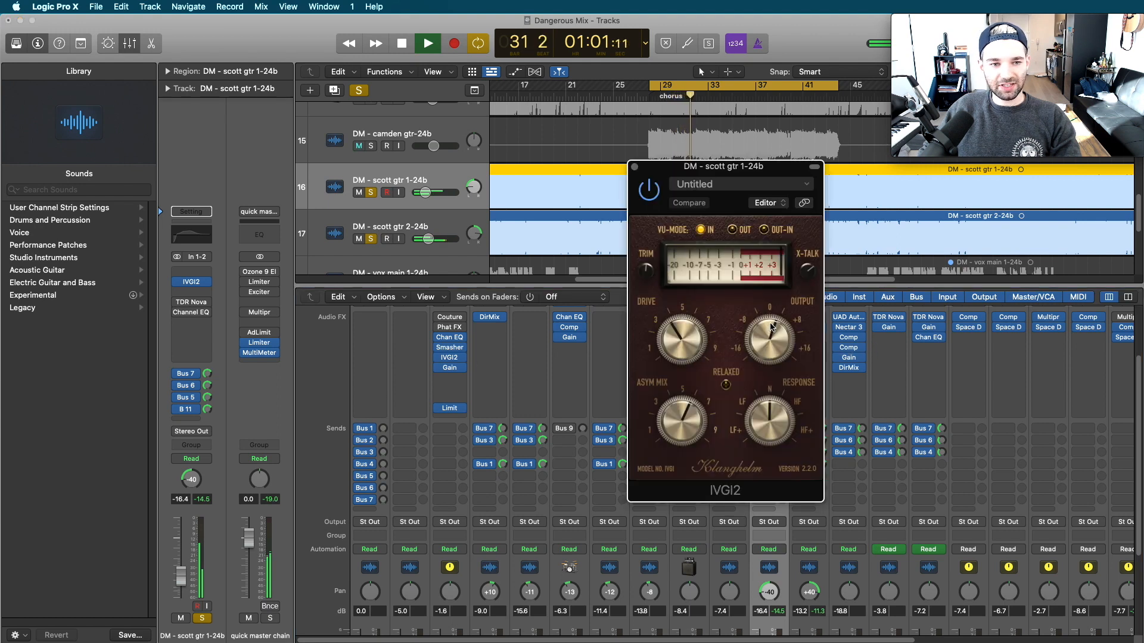
left_click(635, 166)
left_click(759, 327)
left_click(759, 327)
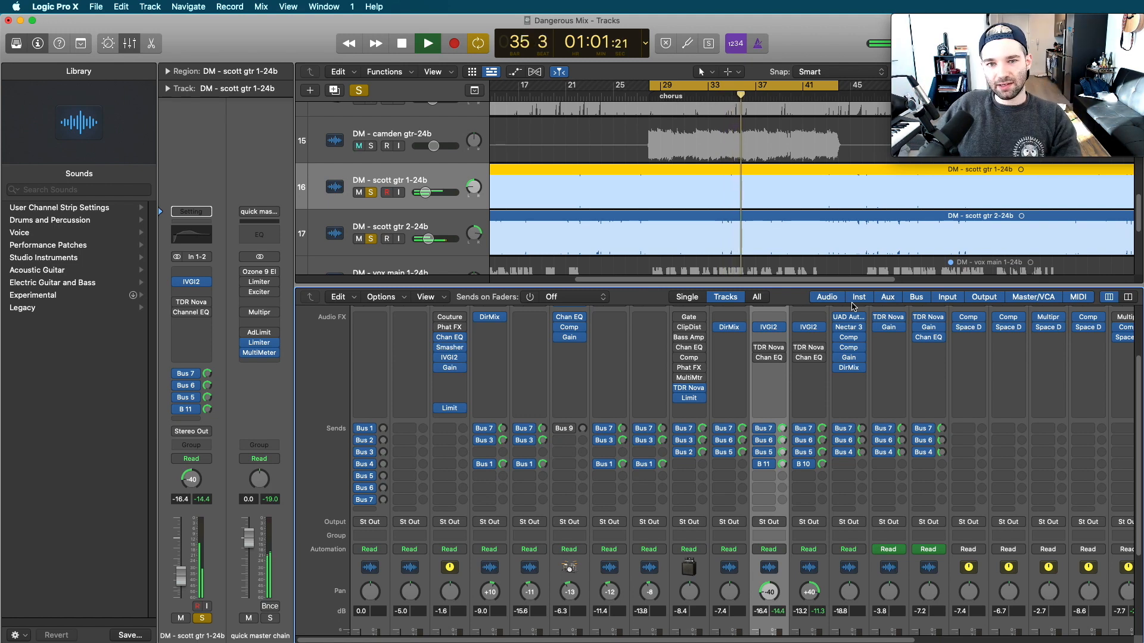
Stop playback, bypass IVGI2 on guitar tracks 16 and 17, replay the chorus, and re-enable it for comparison.
key("space")
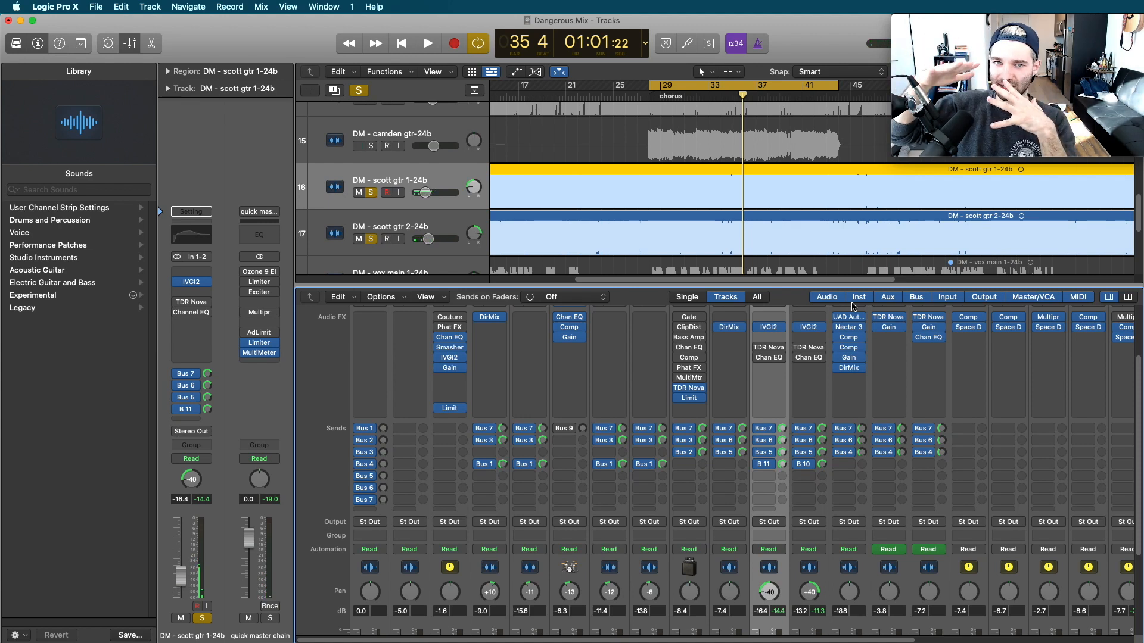
mouse_move(771, 352)
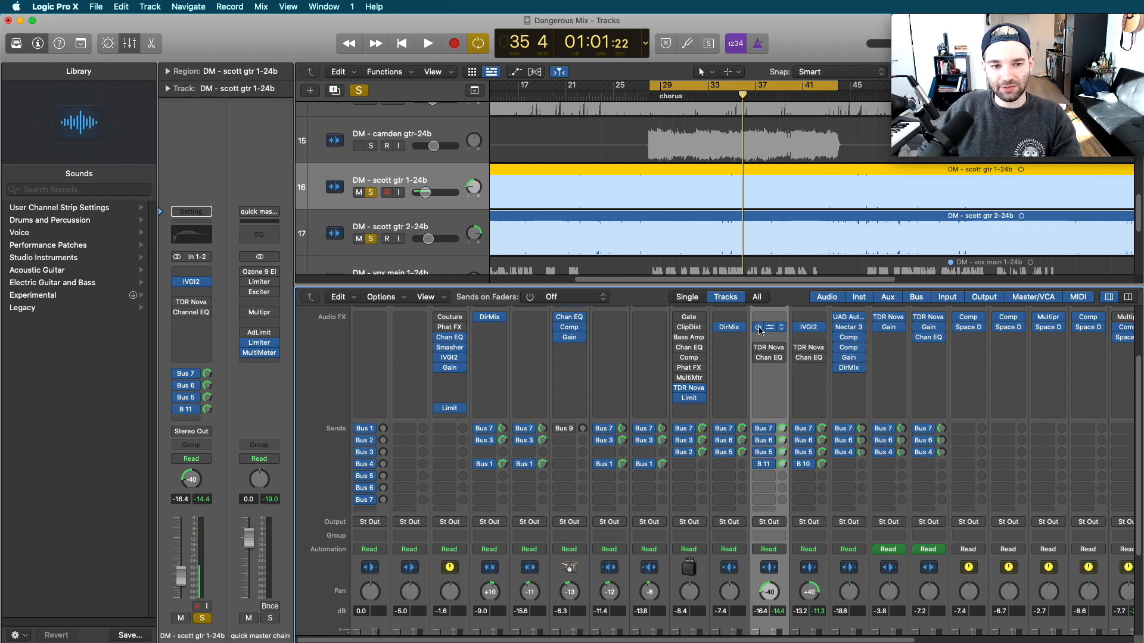
key("space")
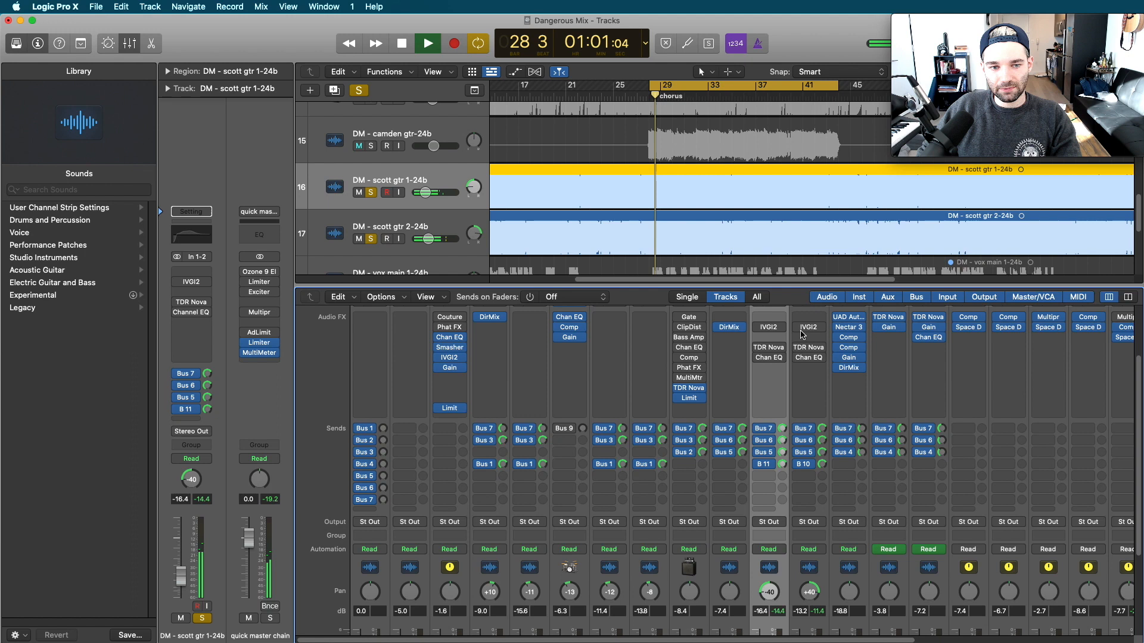
left_click(798, 328)
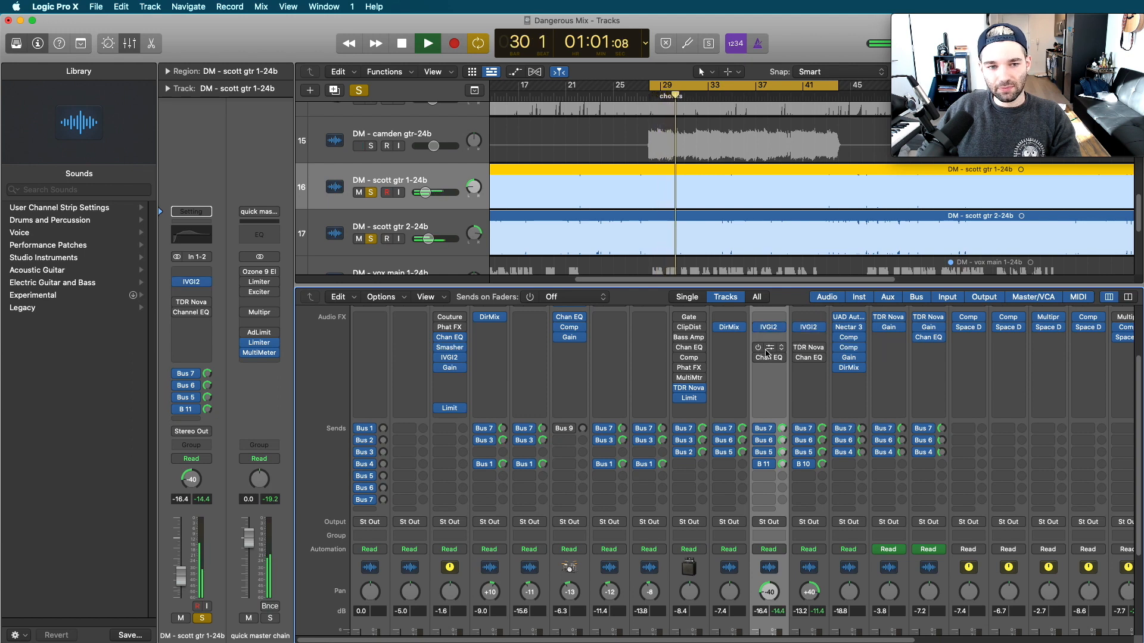
Re-enable TDR Nova on guitar tracks 16 and 17 and watch track 16's EQ bands react while replaying the chorus.
left_click(767, 350)
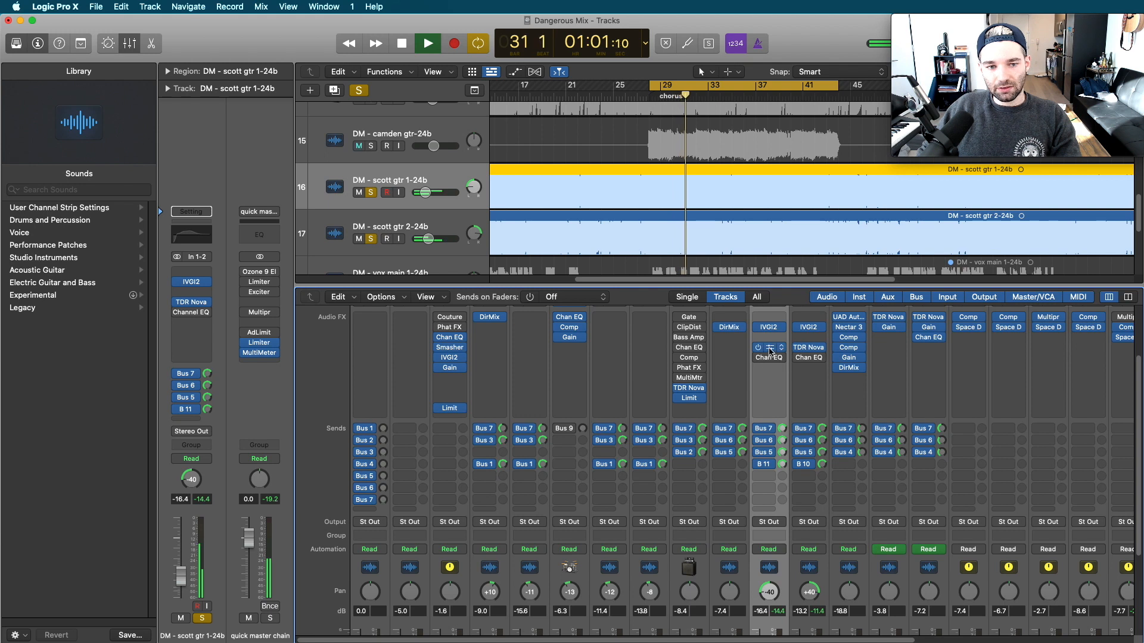
left_click(770, 349)
left_click_drag(882, 175, 615, 162)
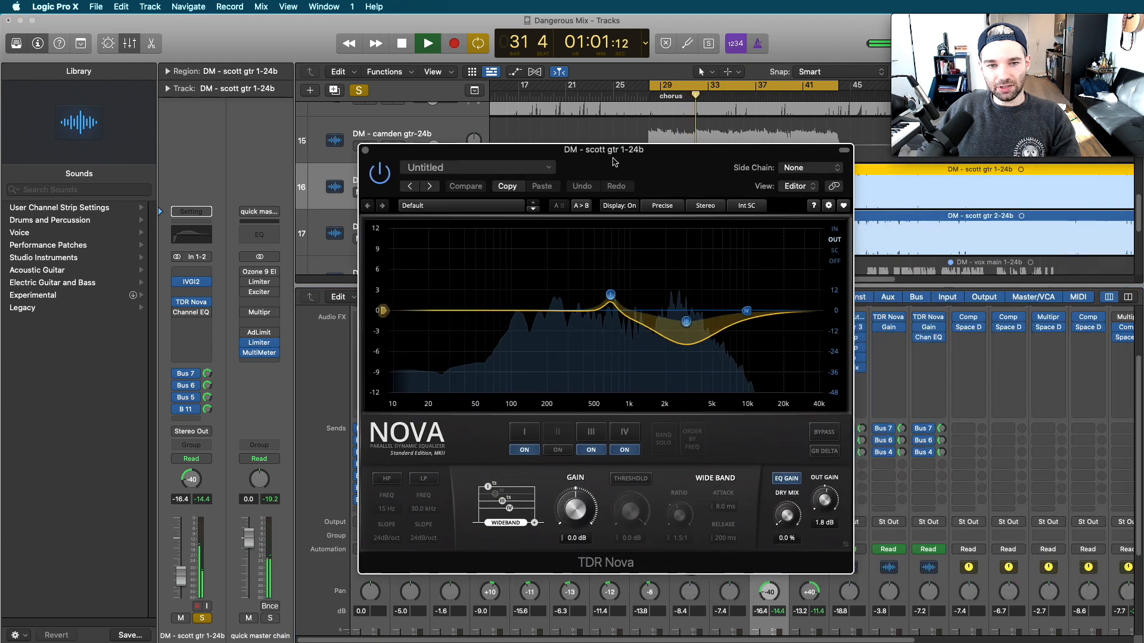
key("space")
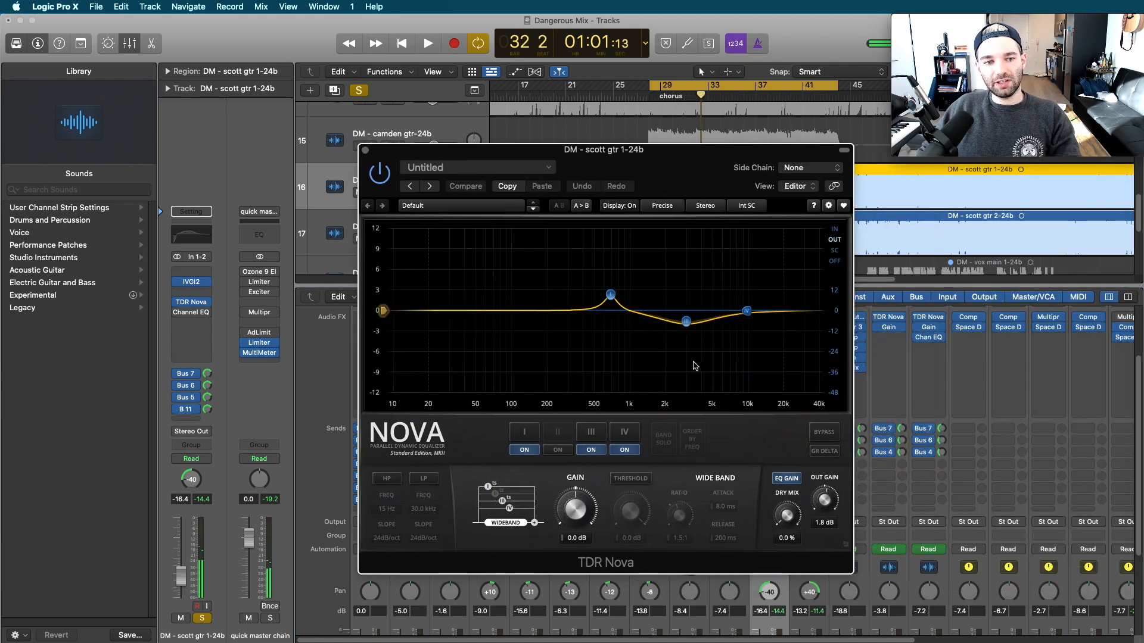
key("space")
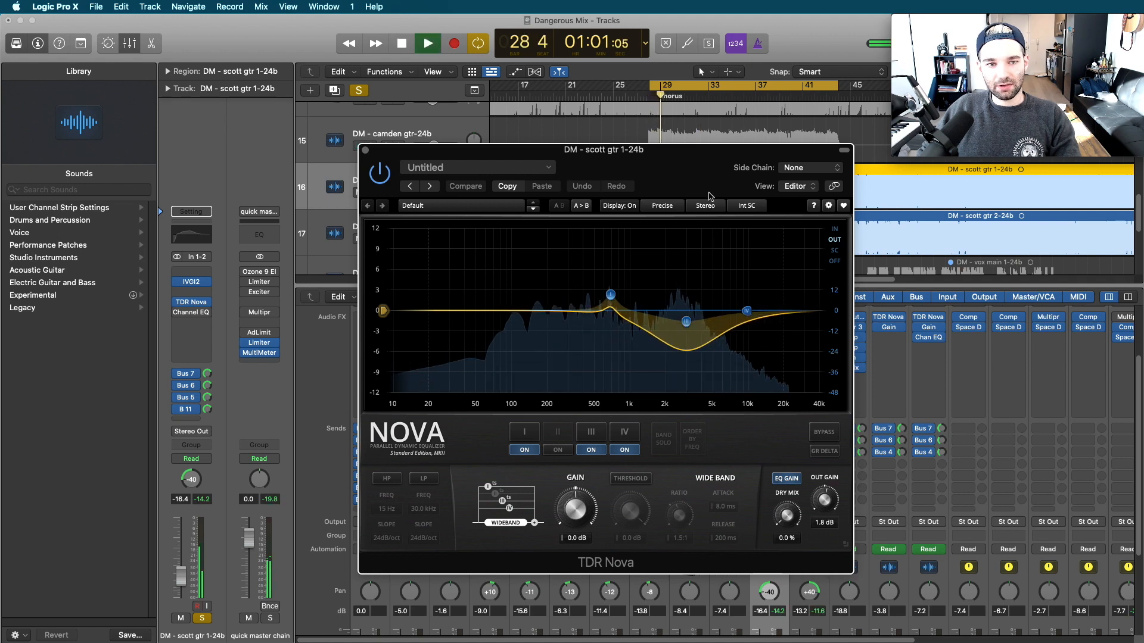
left_click_drag(655, 149, 493, 123)
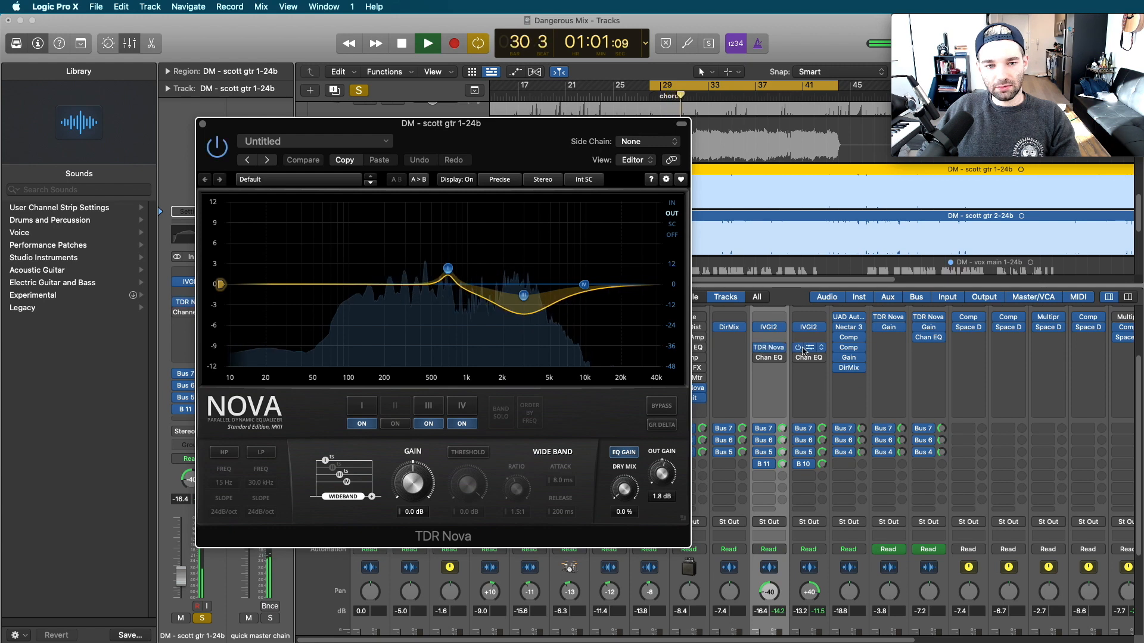
Stop playback, reopen TDR Nova on guitar track 16, and replay the chorus to watch its EQ curve react.
left_click(202, 124)
key("space")
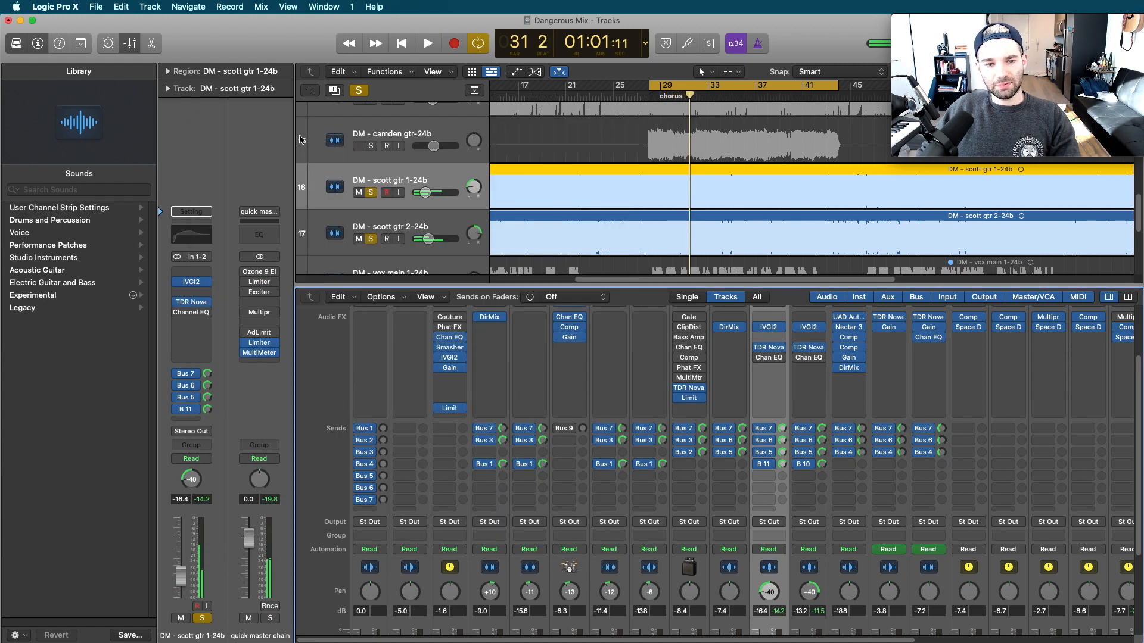
left_click(768, 347)
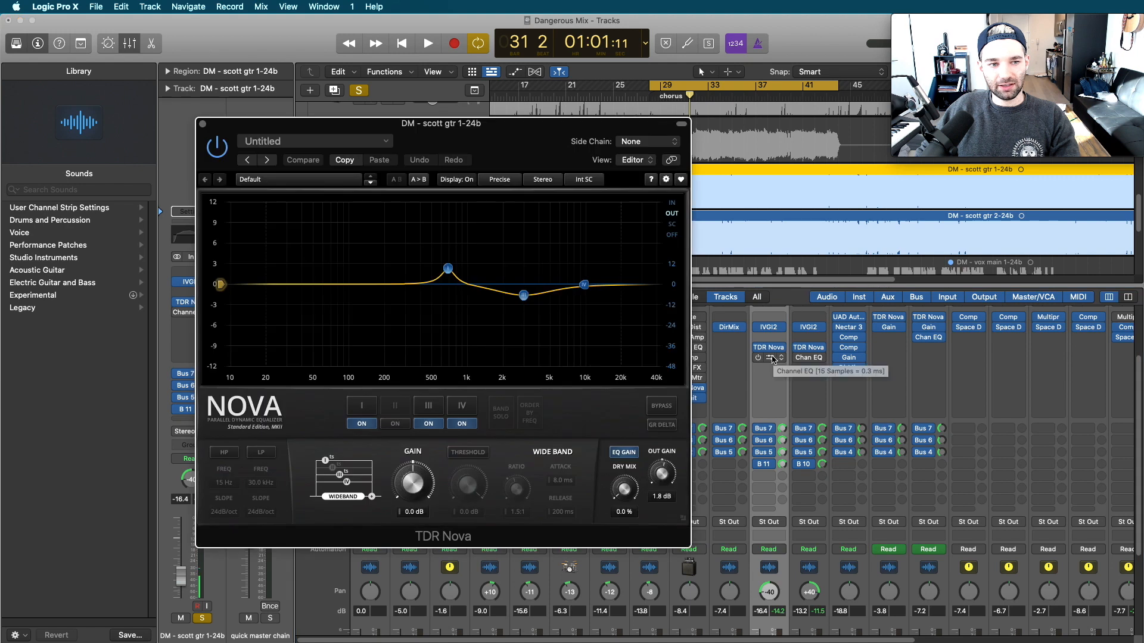
key("space")
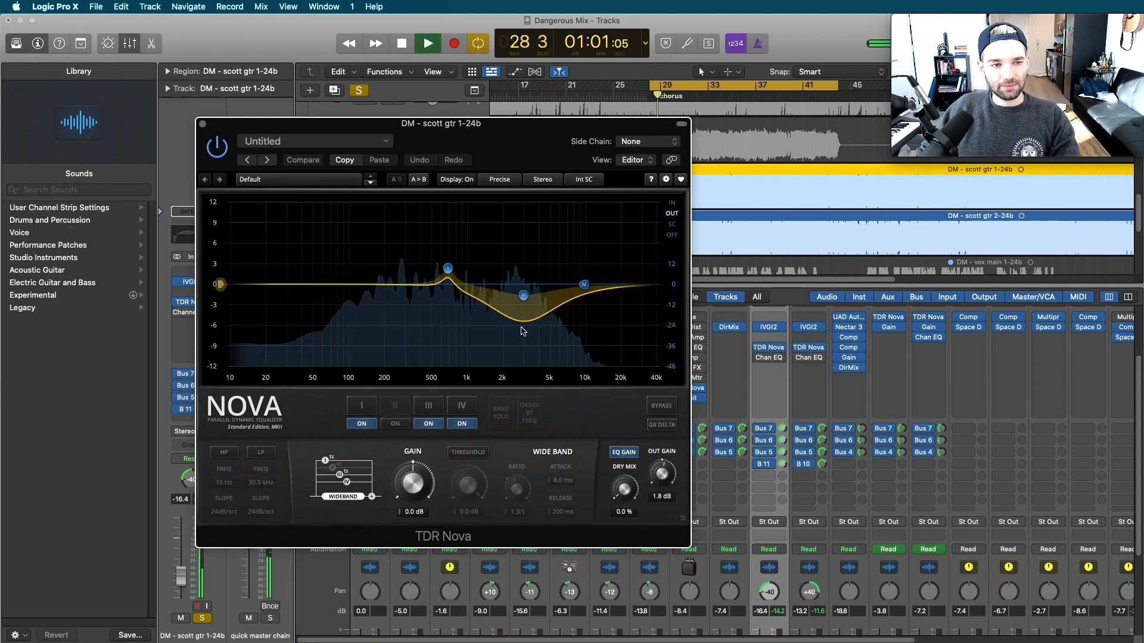
left_click(768, 349)
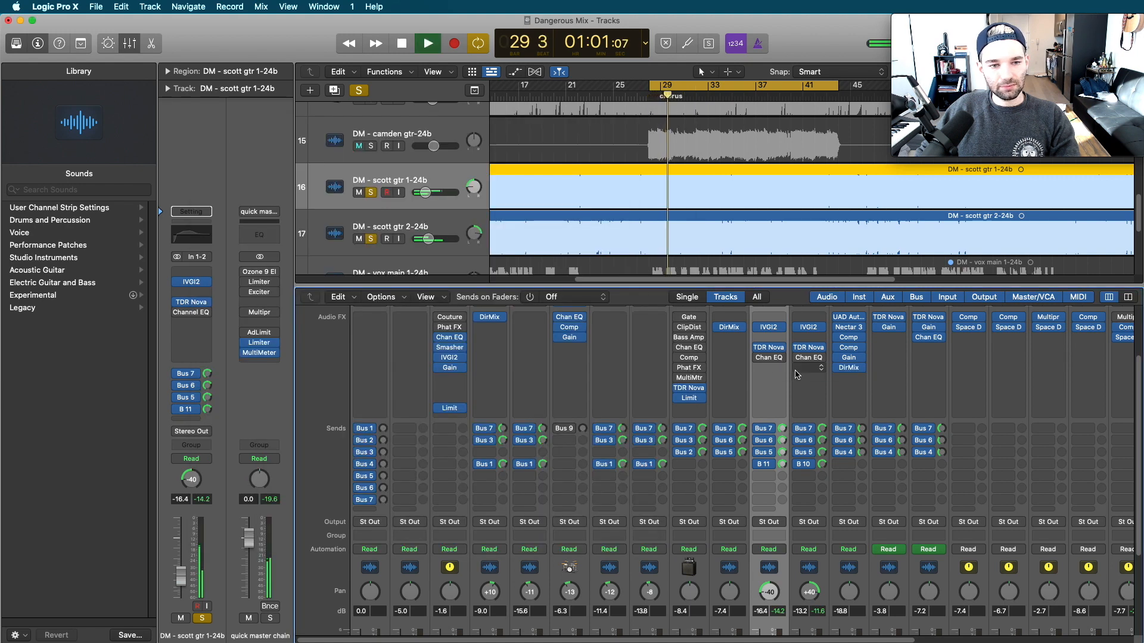
Stop playback, re-enable Channel EQ on guitar tracks 16 and 17, and examine the EQ curve on each track.
key("space")
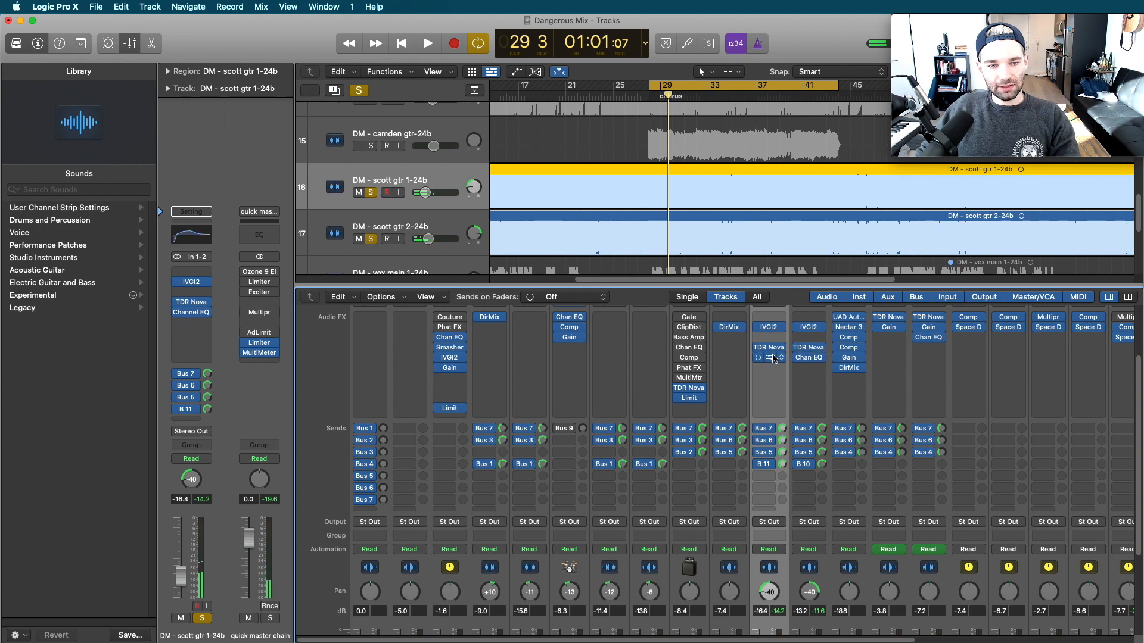
left_click(773, 359)
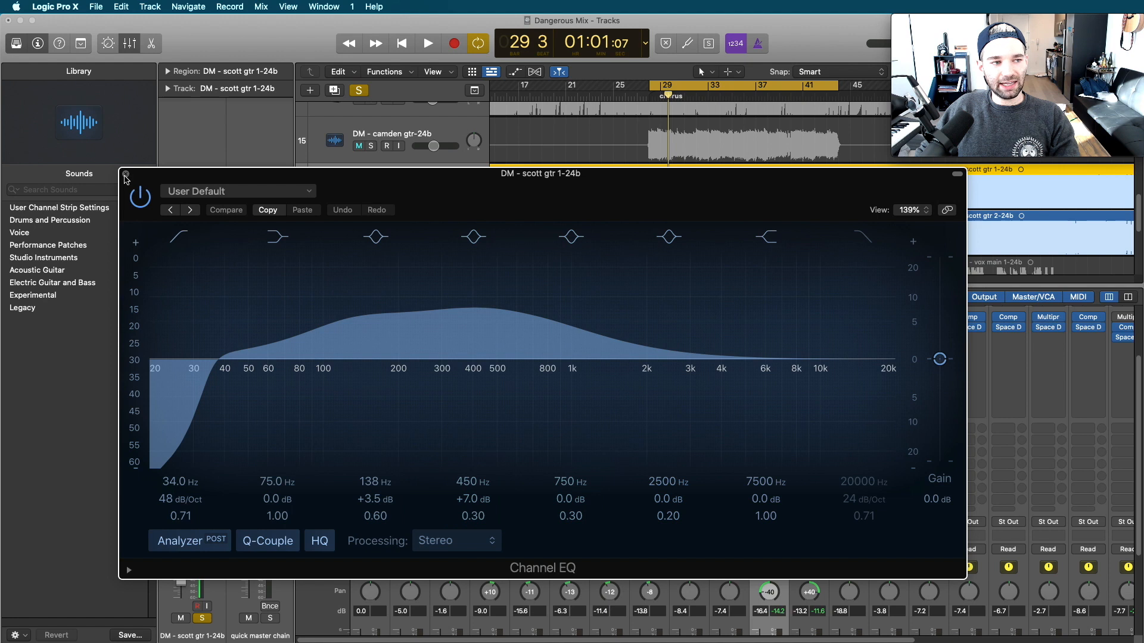
left_click(125, 173)
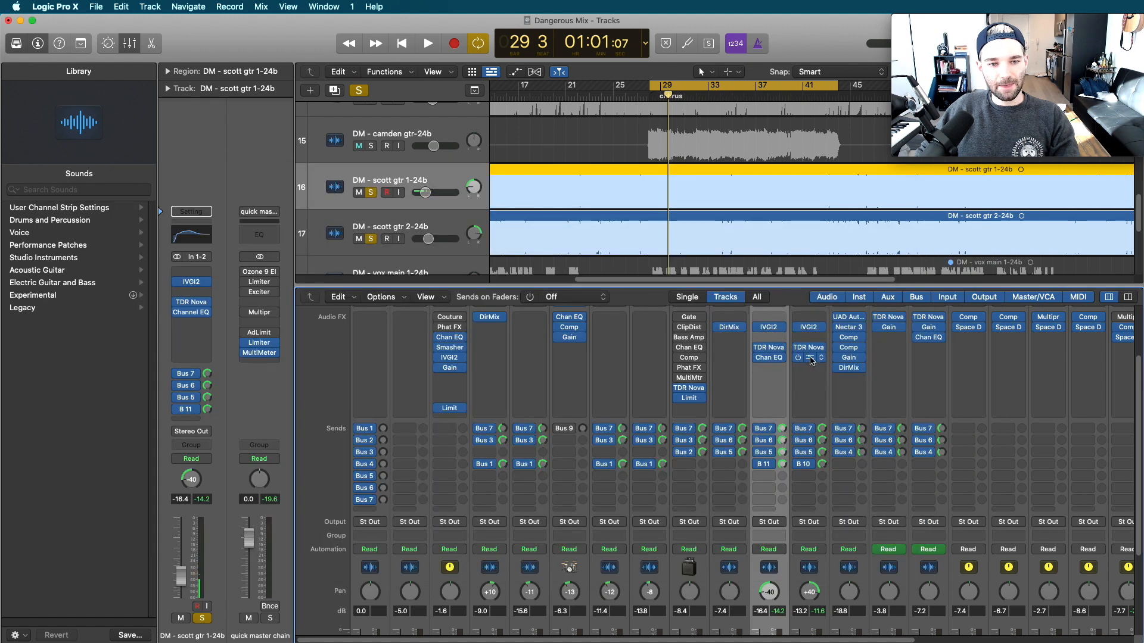
left_click(810, 359)
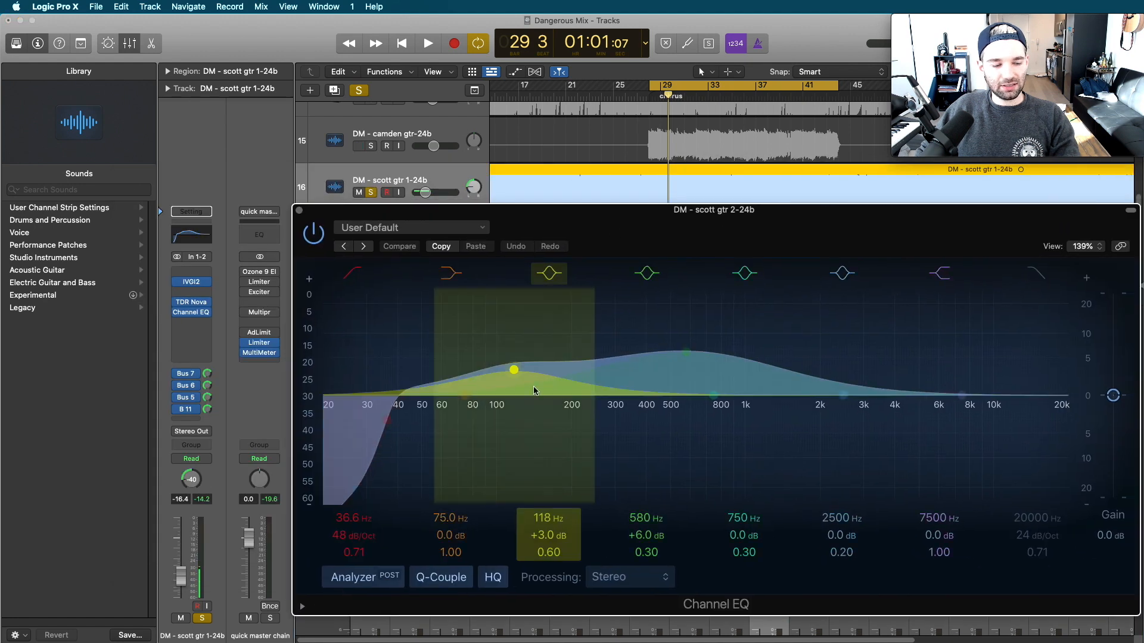
left_click(299, 211)
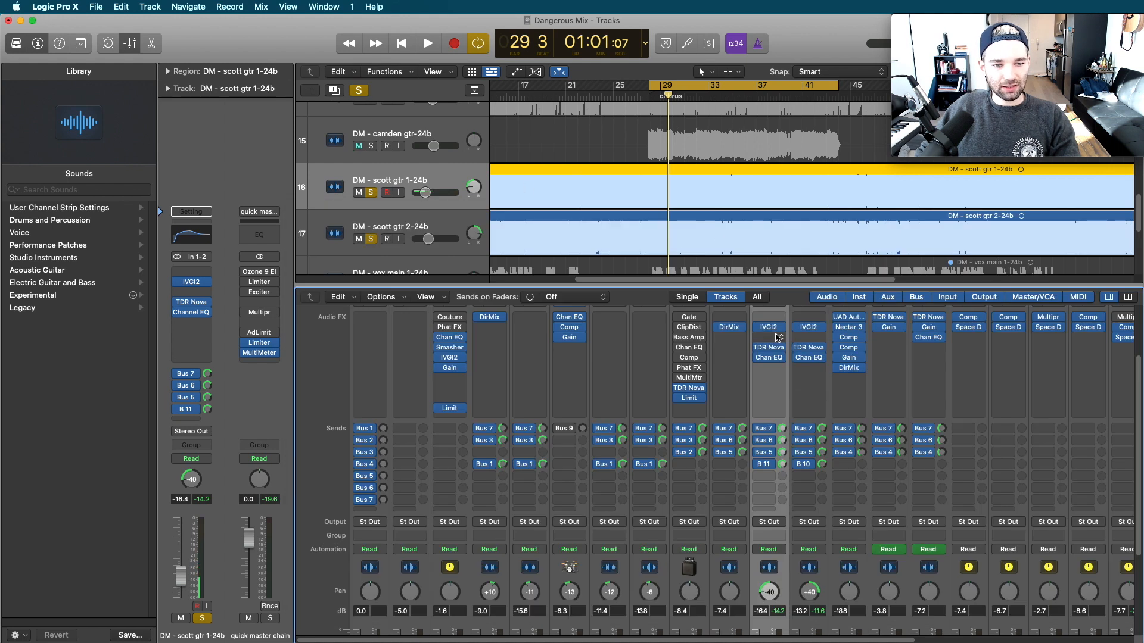
Play the chorus with guitar tracks 16 and 17 soloed, toggling all their inserted plug-ins off and on together for comparison.
key("space")
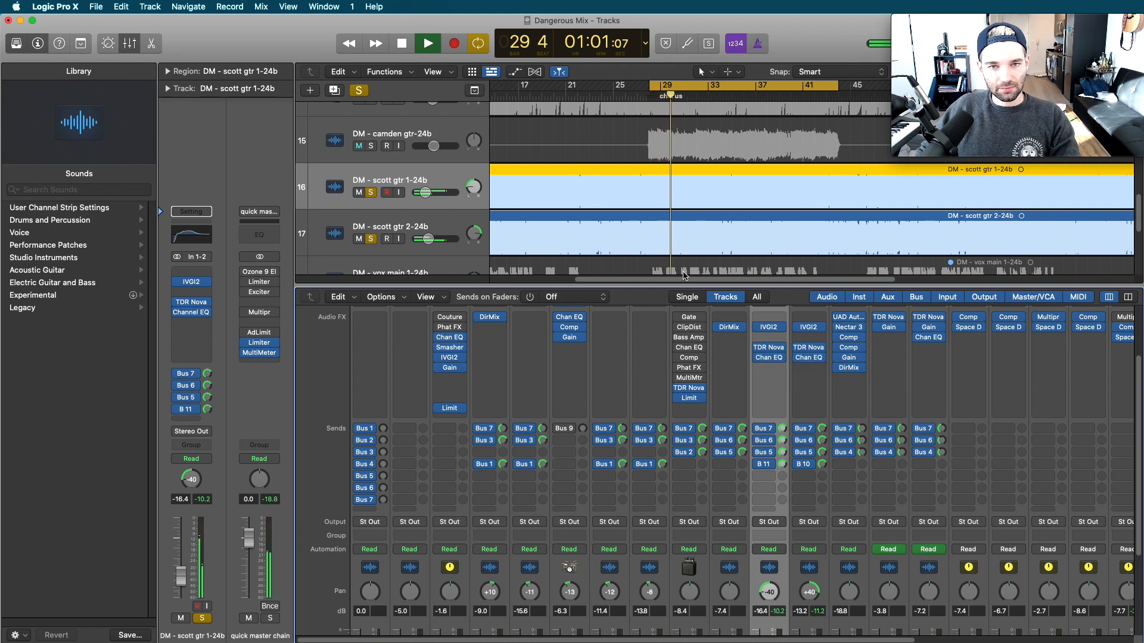
key("space")
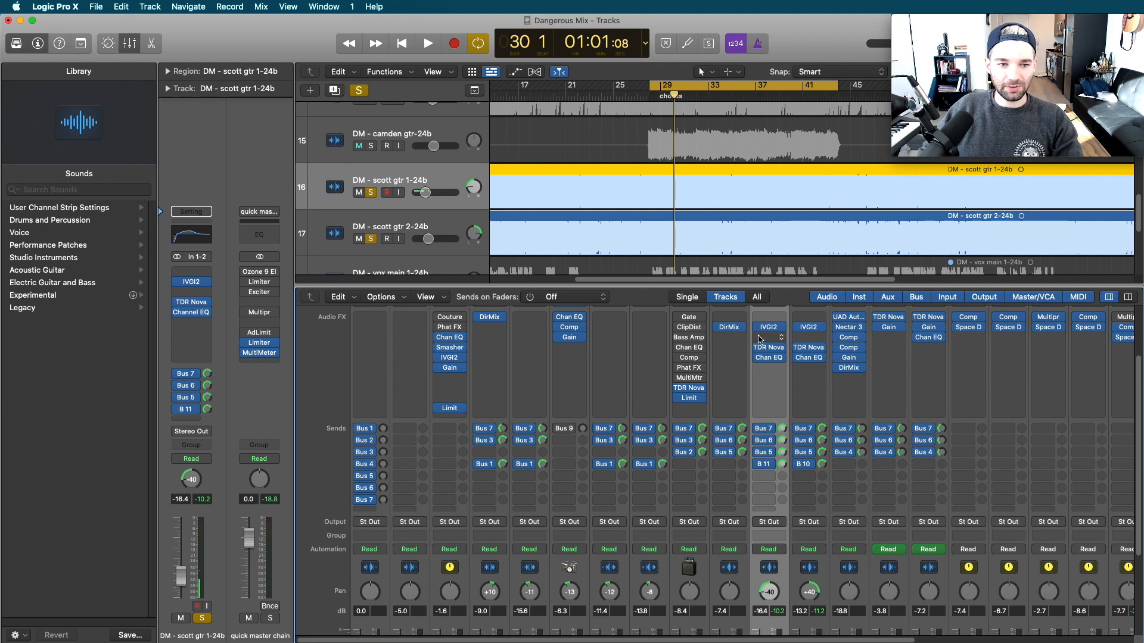
left_click(816, 498, "shift")
key("space")
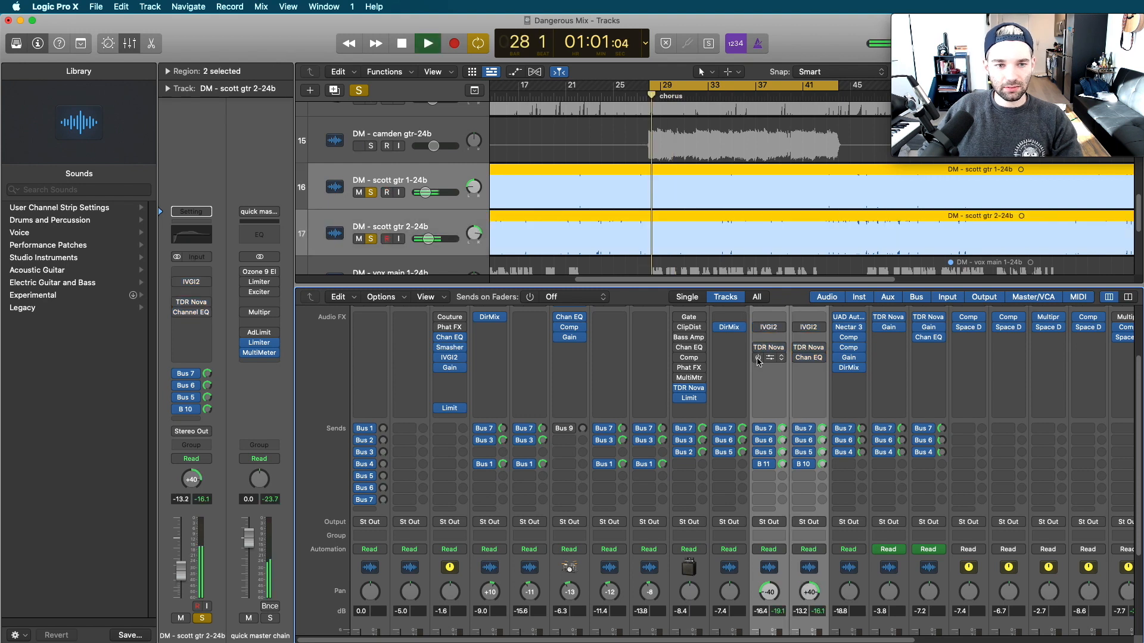
left_click(759, 327)
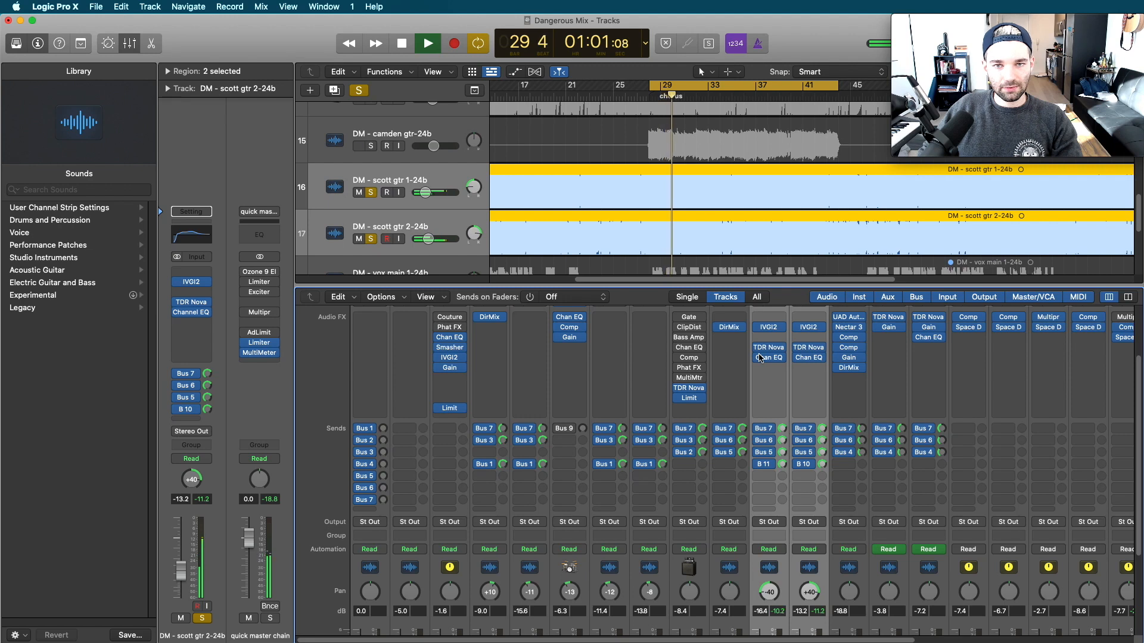
left_click(758, 358, "alt")
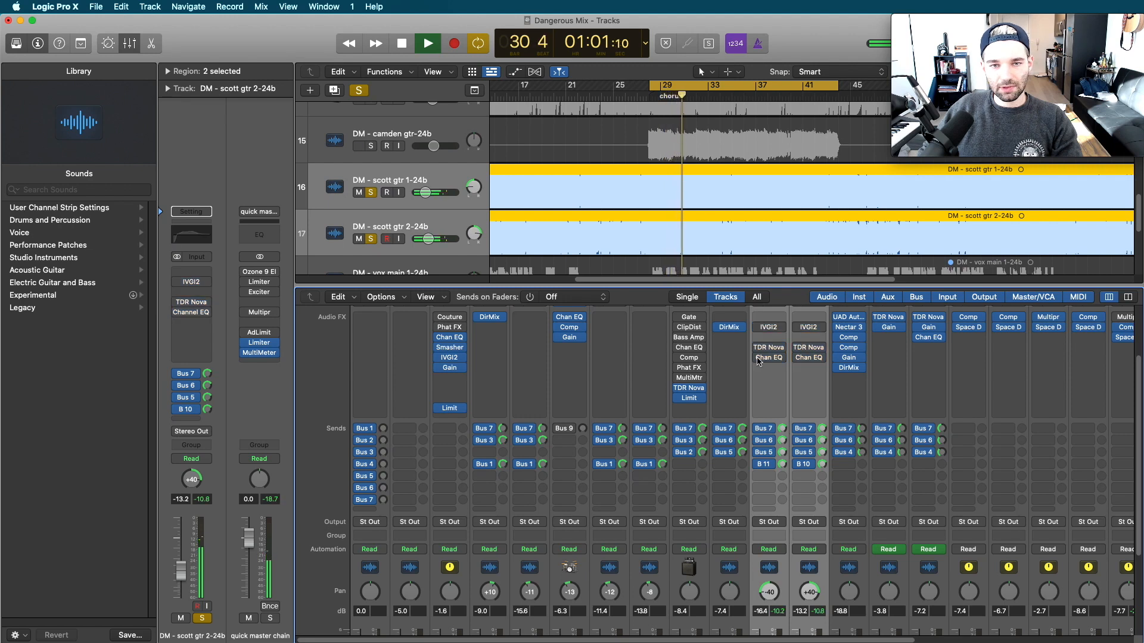
left_click(758, 358, "alt")
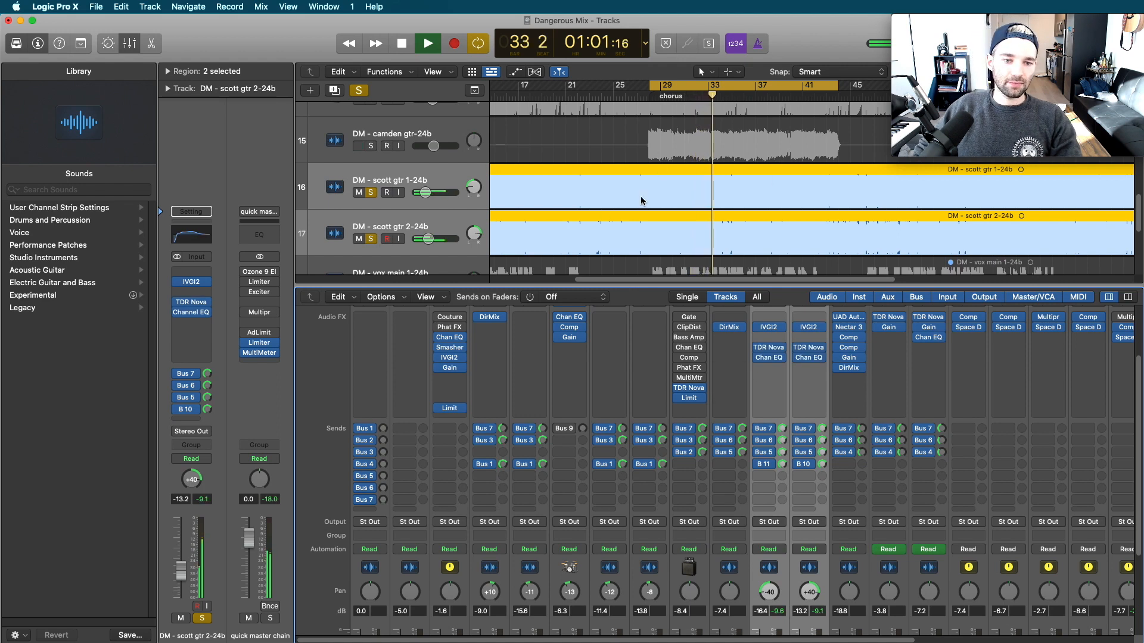
key("space")
Select main vocal track 18, clear all track solos, and view its Nectar 3 plug-in.
scroll(613, 215, "down", 4)
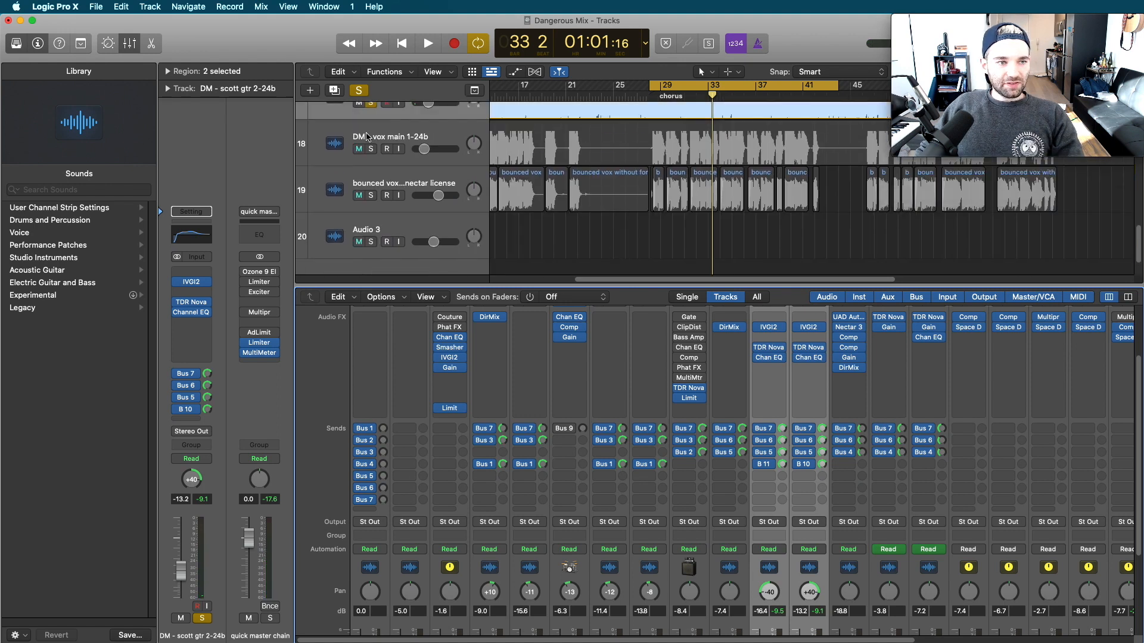
left_click(368, 137)
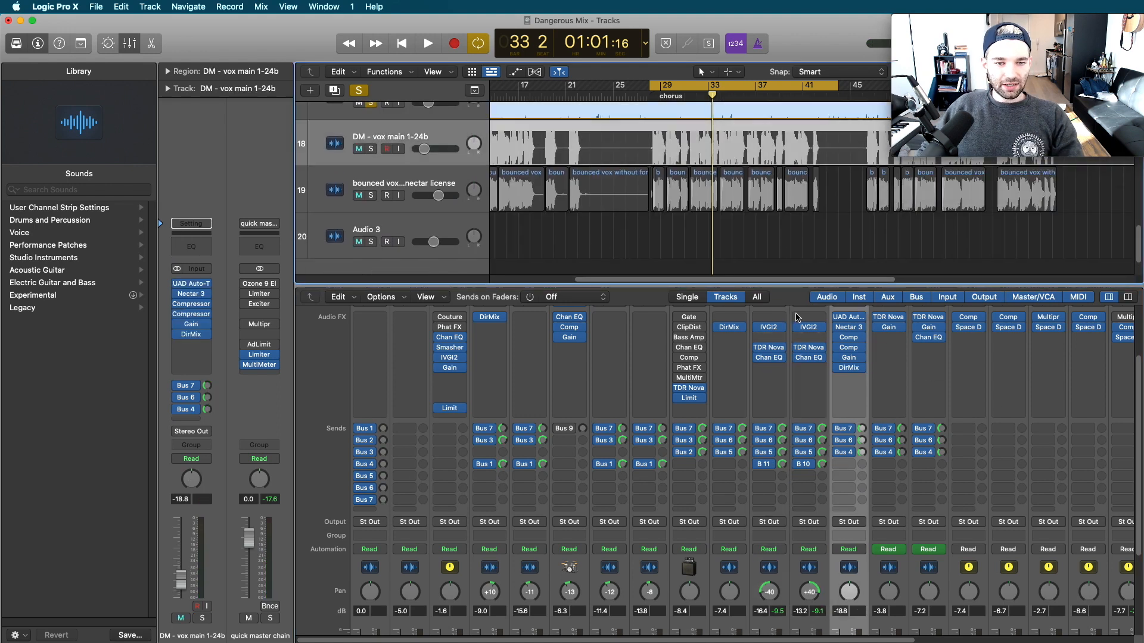
left_click(360, 90)
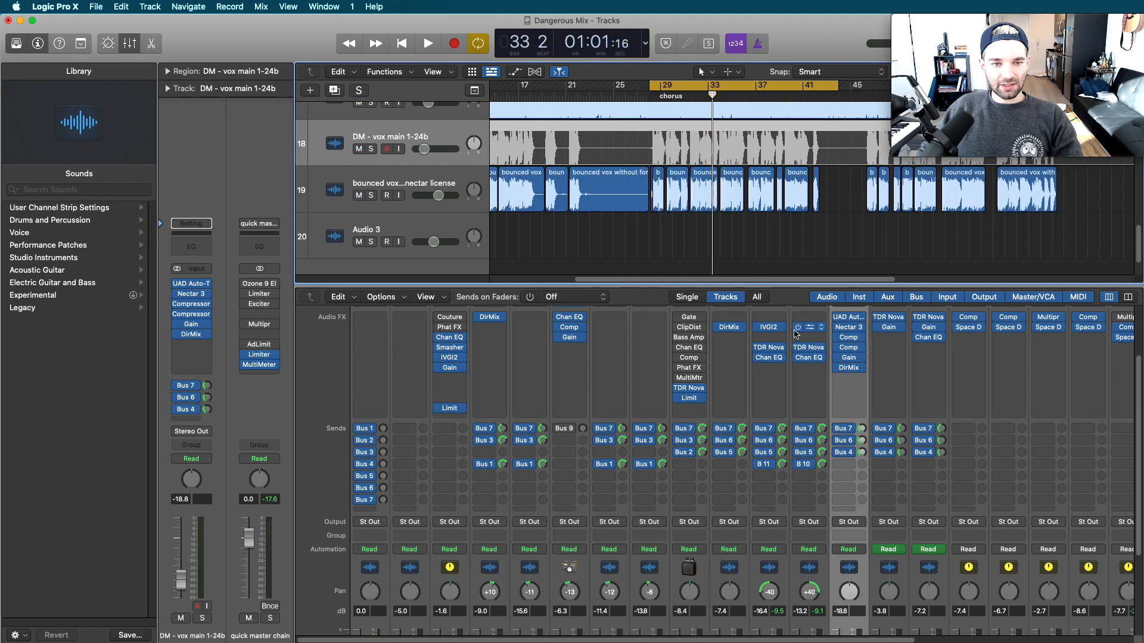
left_click(848, 327)
left_click_drag(921, 185, 564, 161)
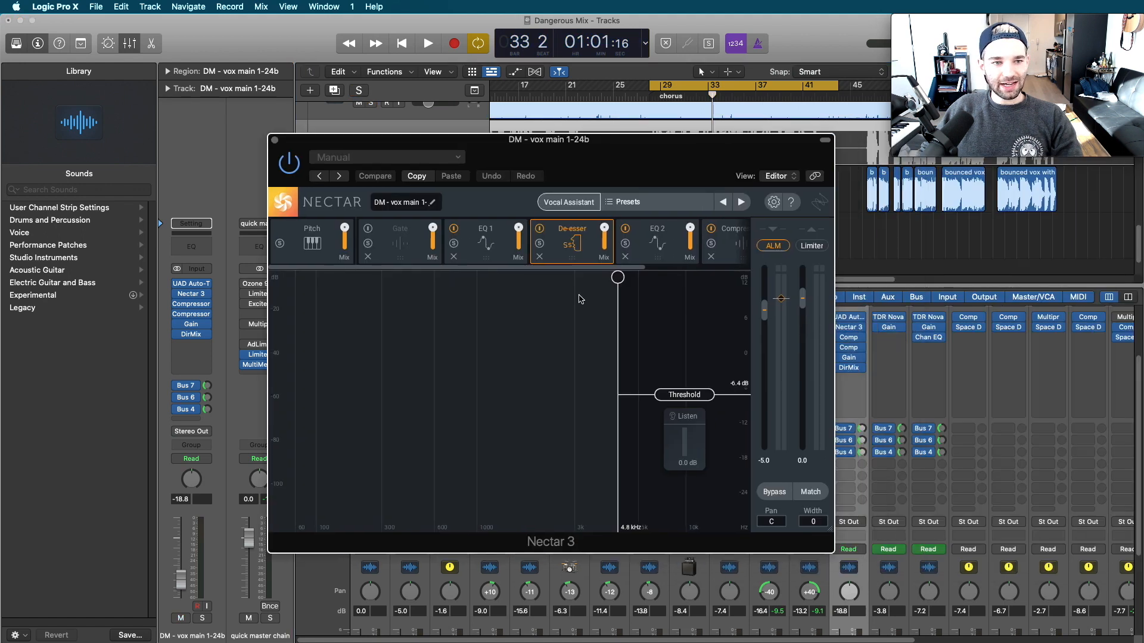
left_click(275, 141)
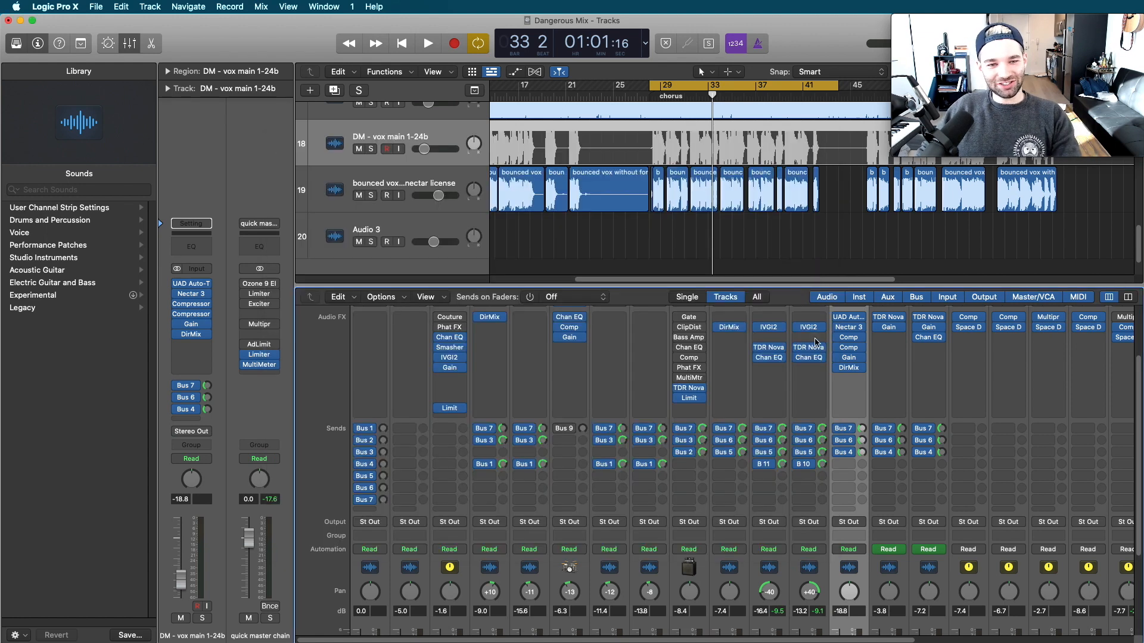
Compare bounced vocal track 19 with main vocal track 18, briefly soloing track 18 before clearing the solo.
left_click(378, 175)
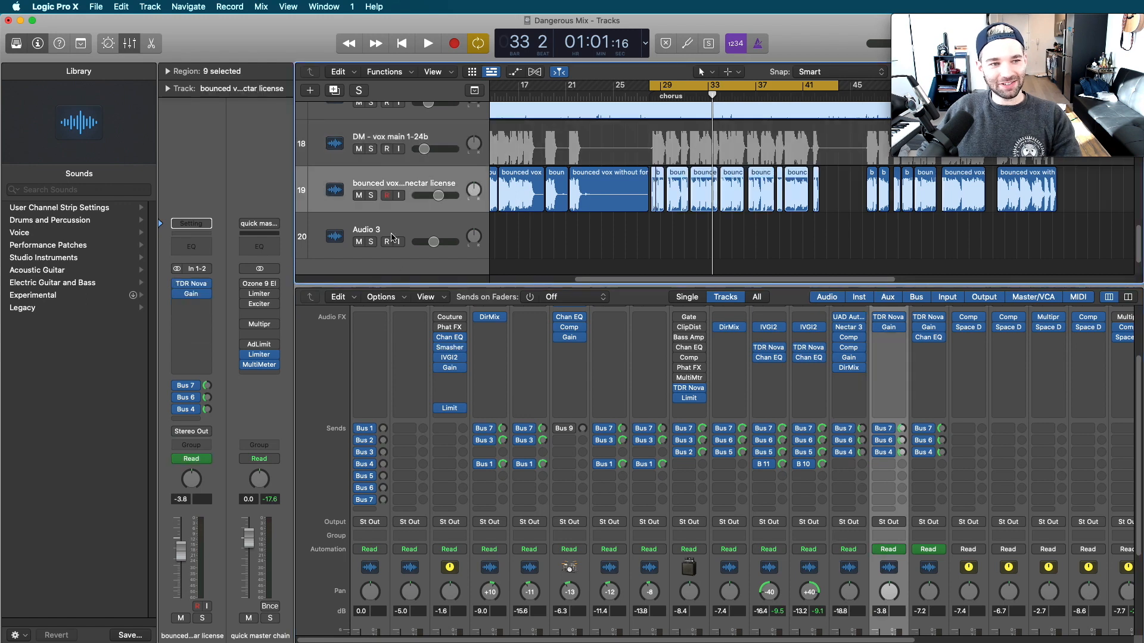
scroll(718, 223, "left", 1)
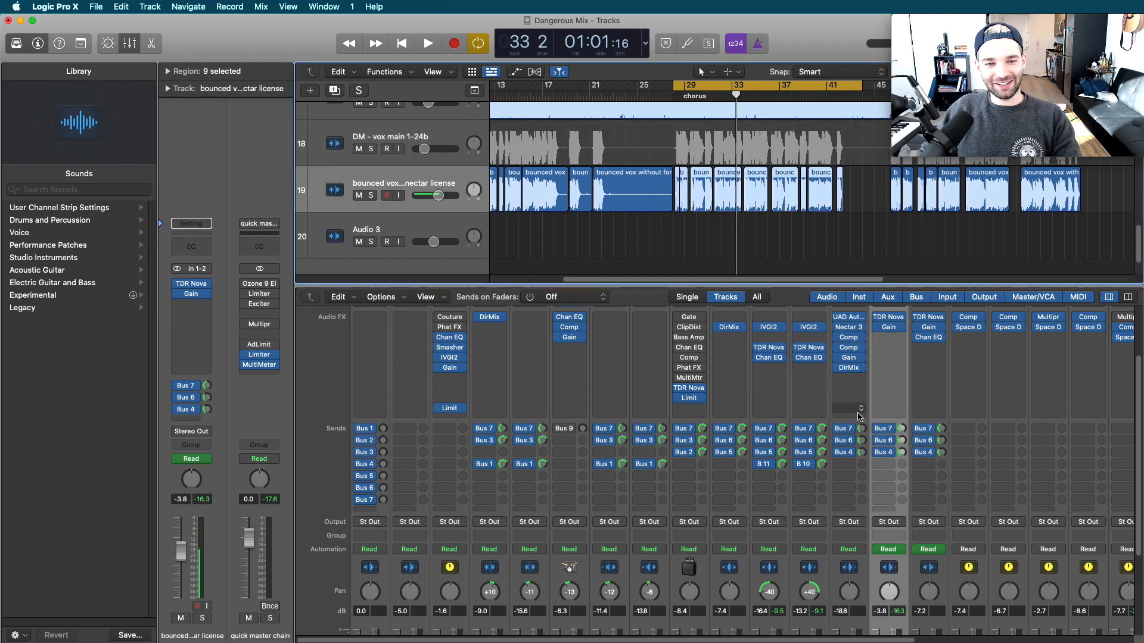
left_click(397, 134)
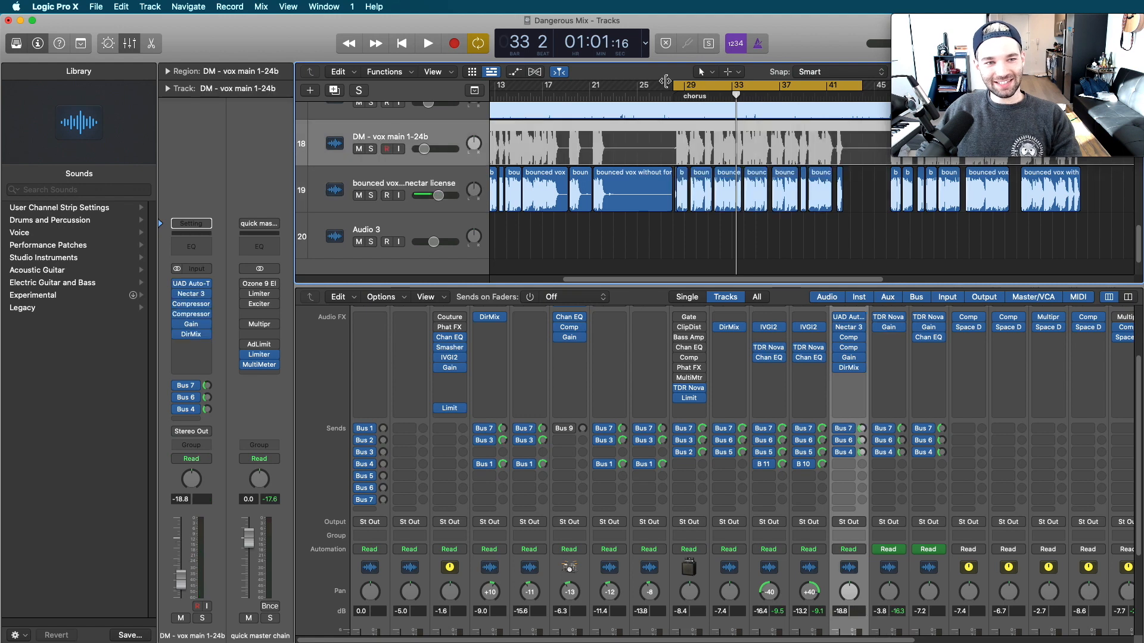
left_click(370, 149)
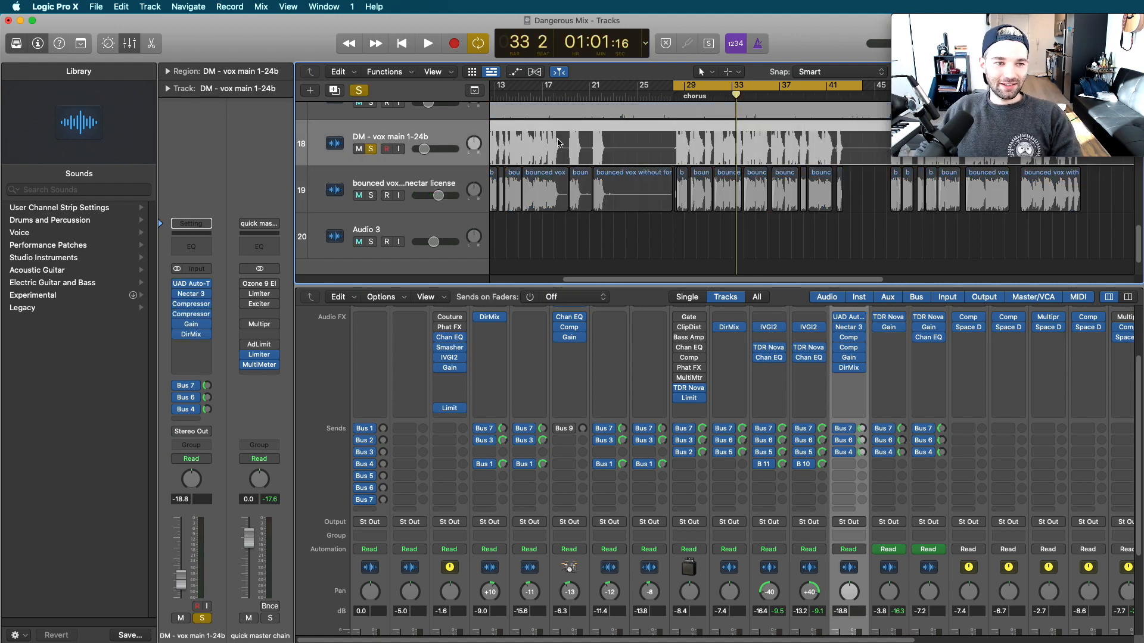
left_click(359, 91)
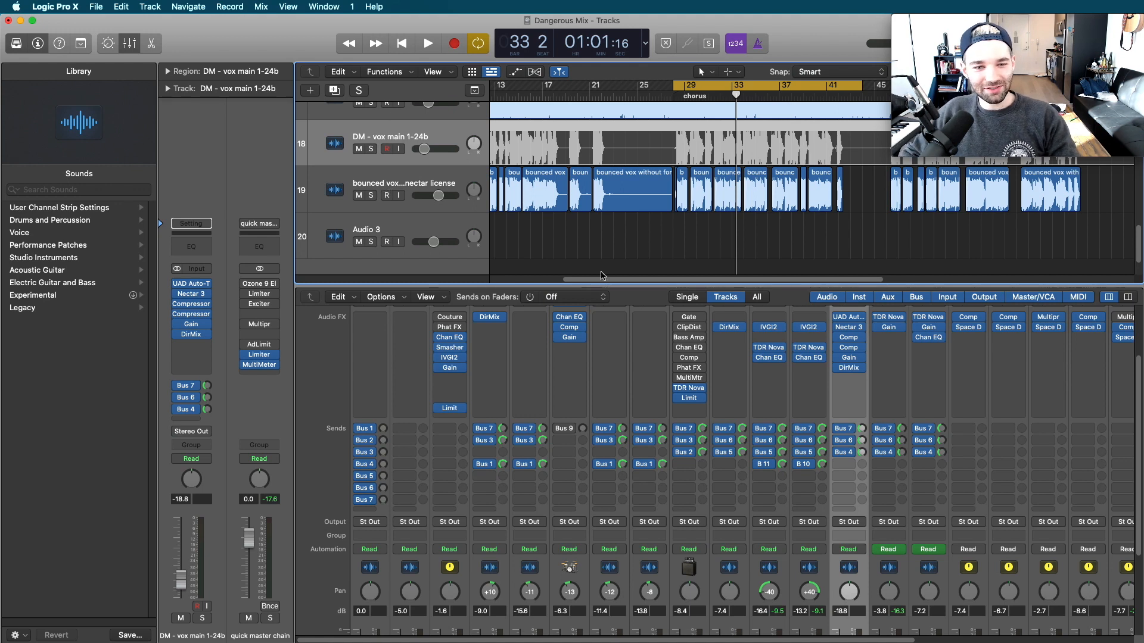
Select bounced vocal track 19 and play the chorus in the full mix.
left_click(389, 177)
key("alt+comma")
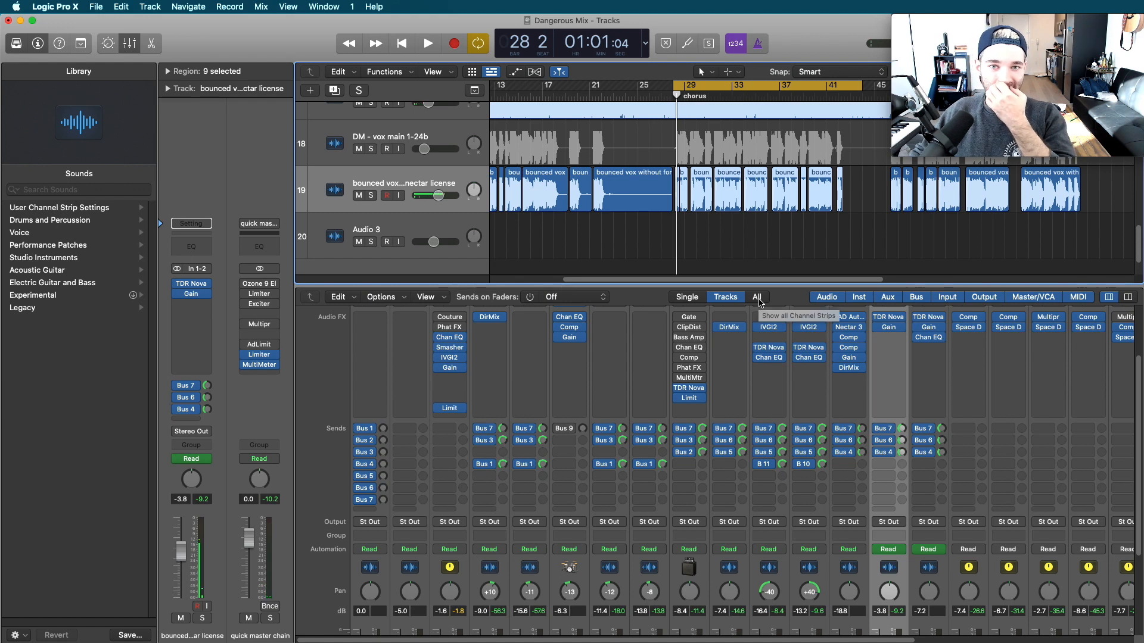
key("space")
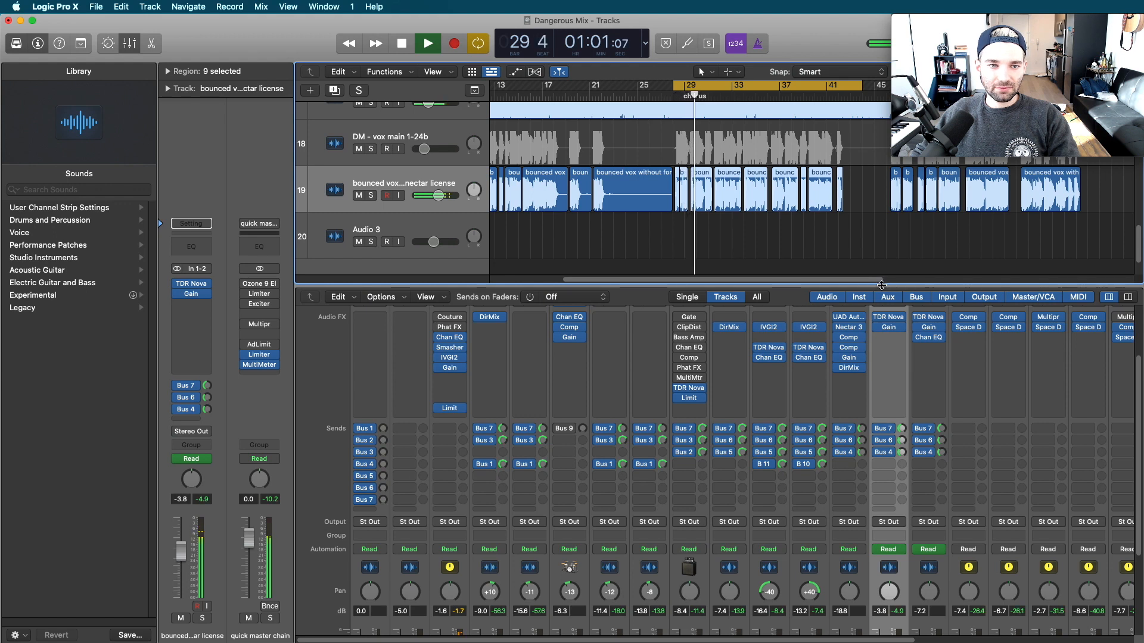
key("space")
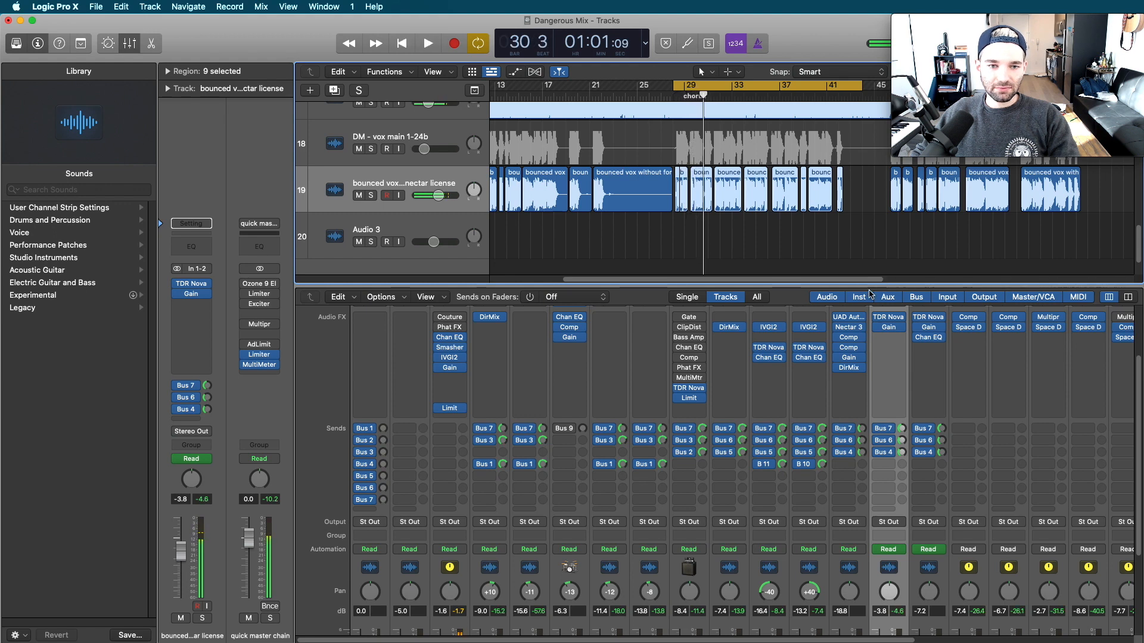
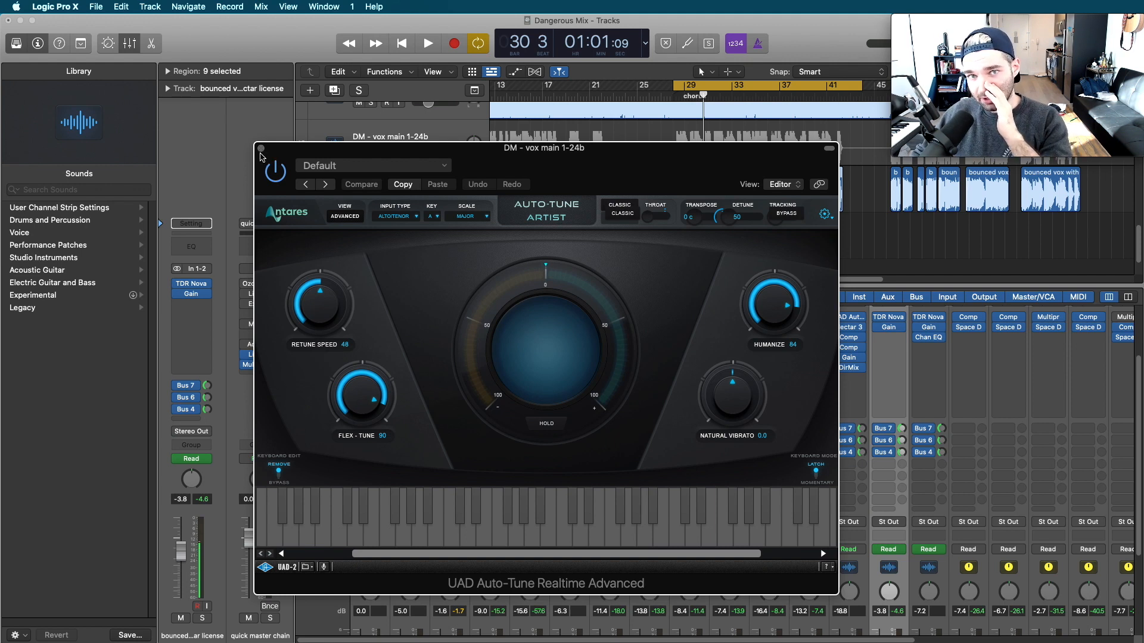
View the main vocal's Auto-Tune Artist plug-in and go through Nectar 3's modules from Pitch to Compressor 1.
left_click(261, 148)
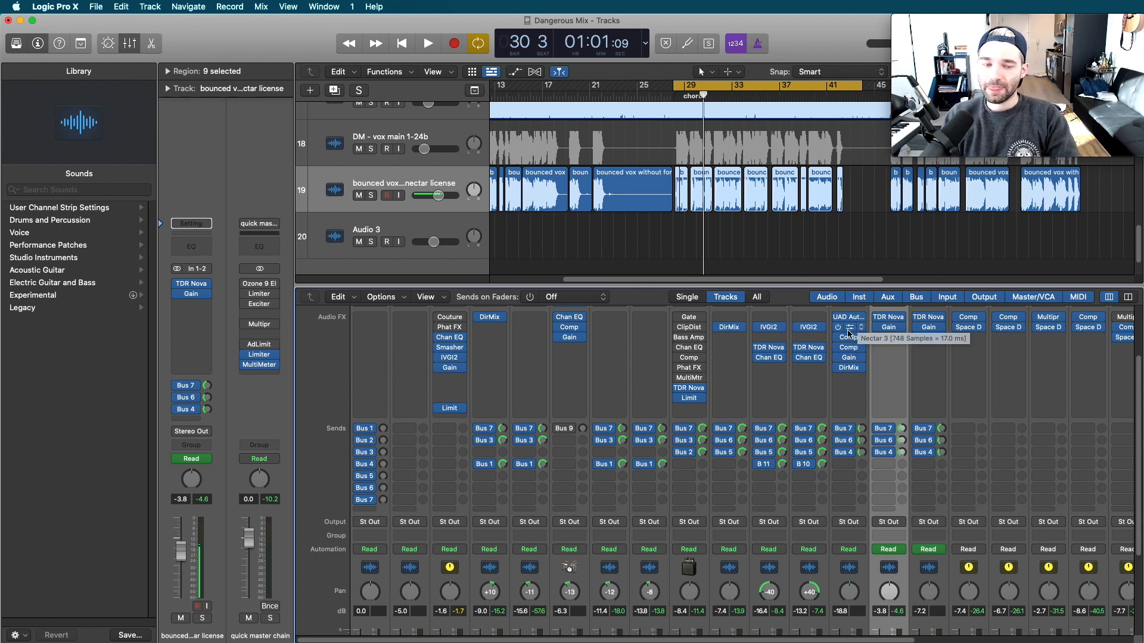
left_click(848, 317)
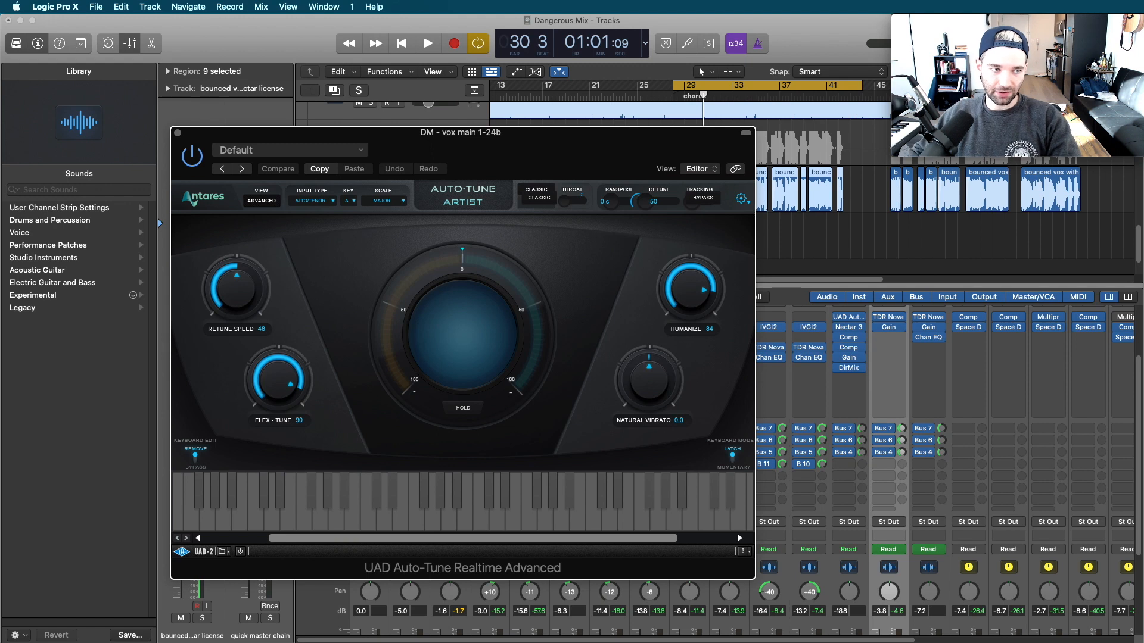
left_click(848, 328)
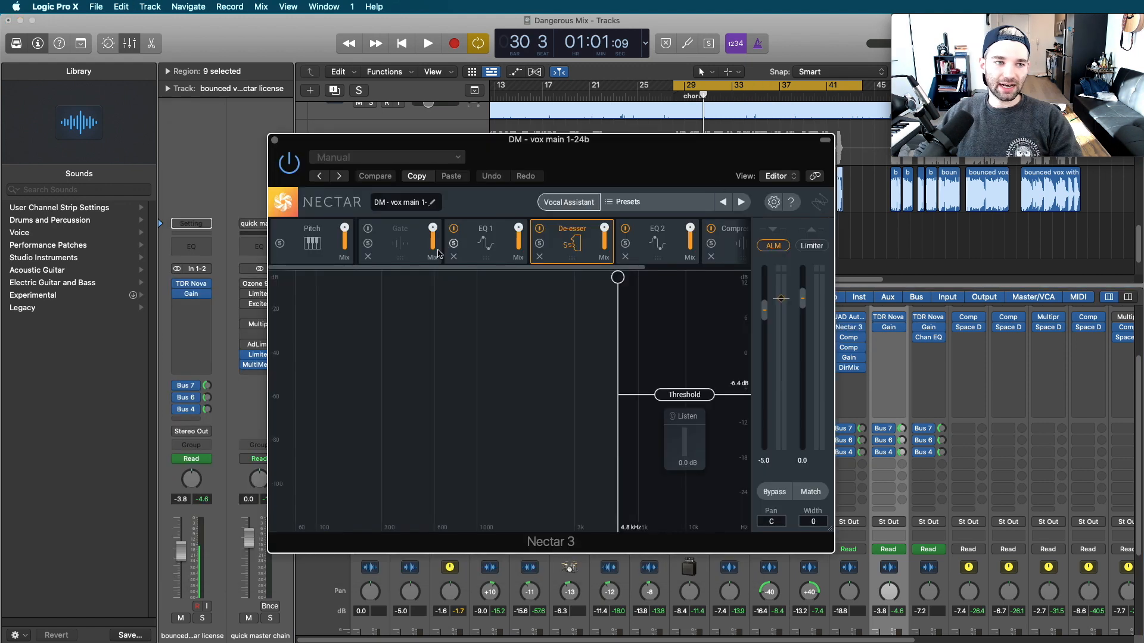
left_click(297, 238)
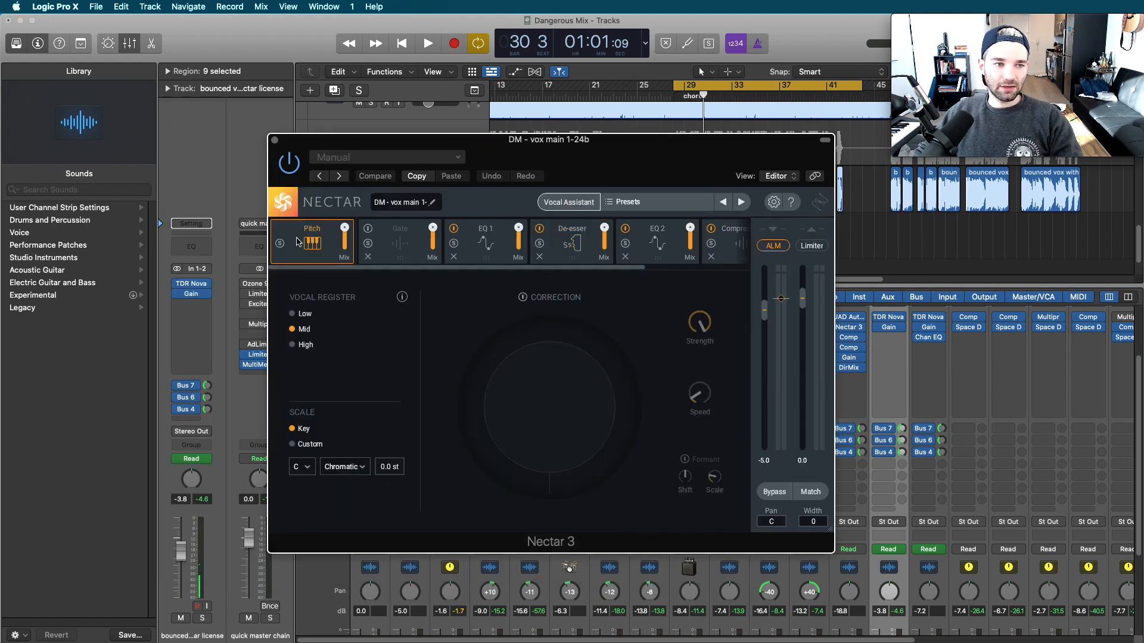
left_click(407, 240)
left_click(496, 247)
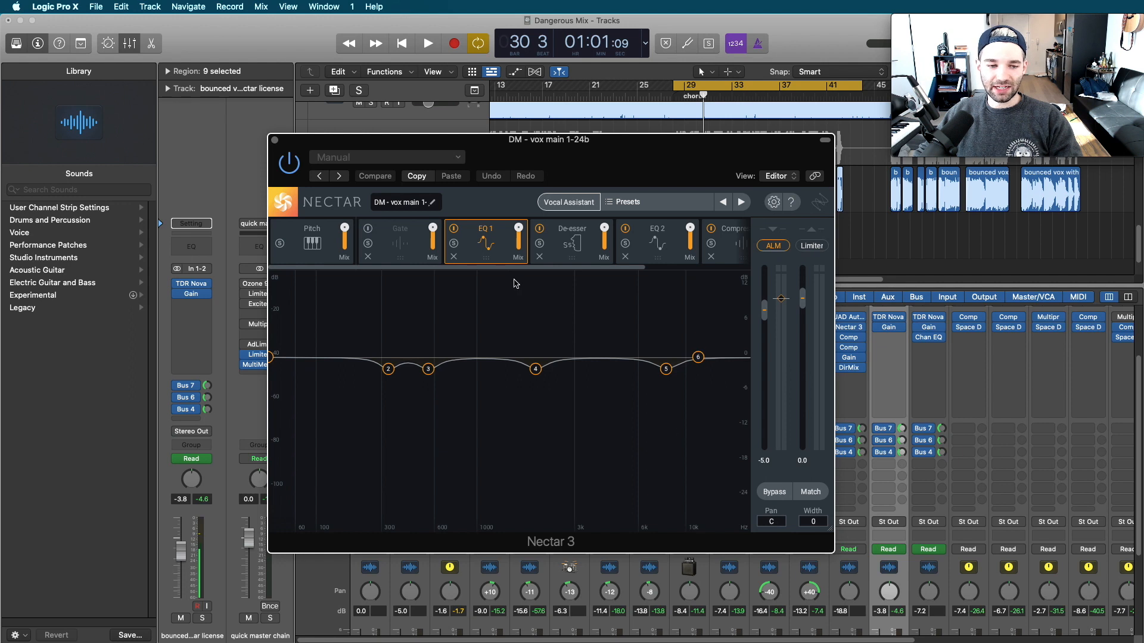
left_click(572, 244)
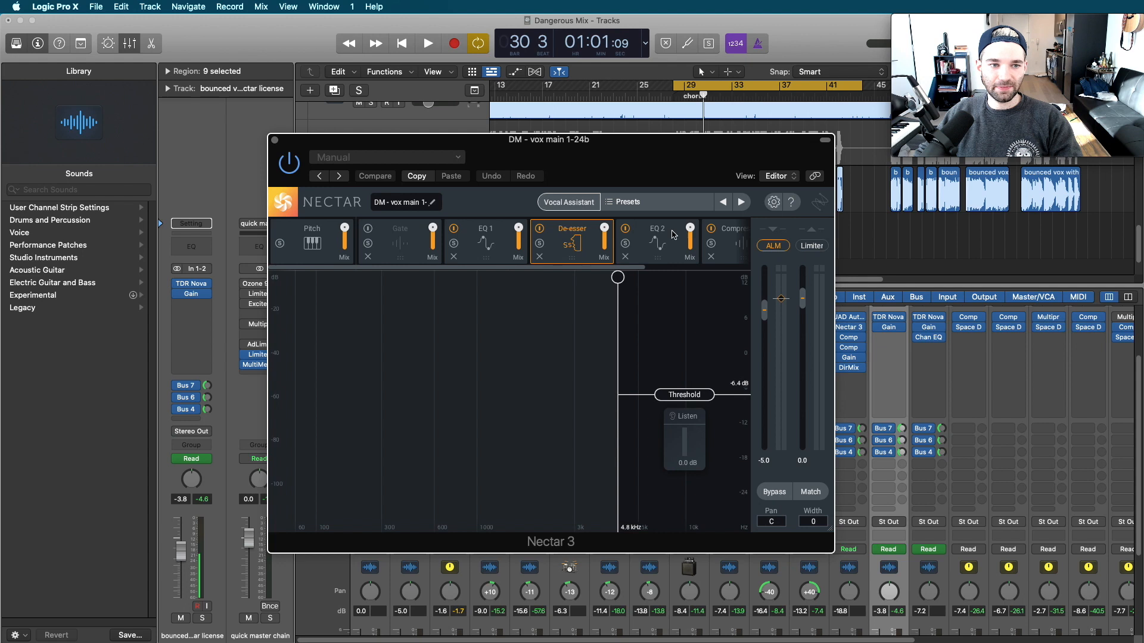
left_click(654, 240)
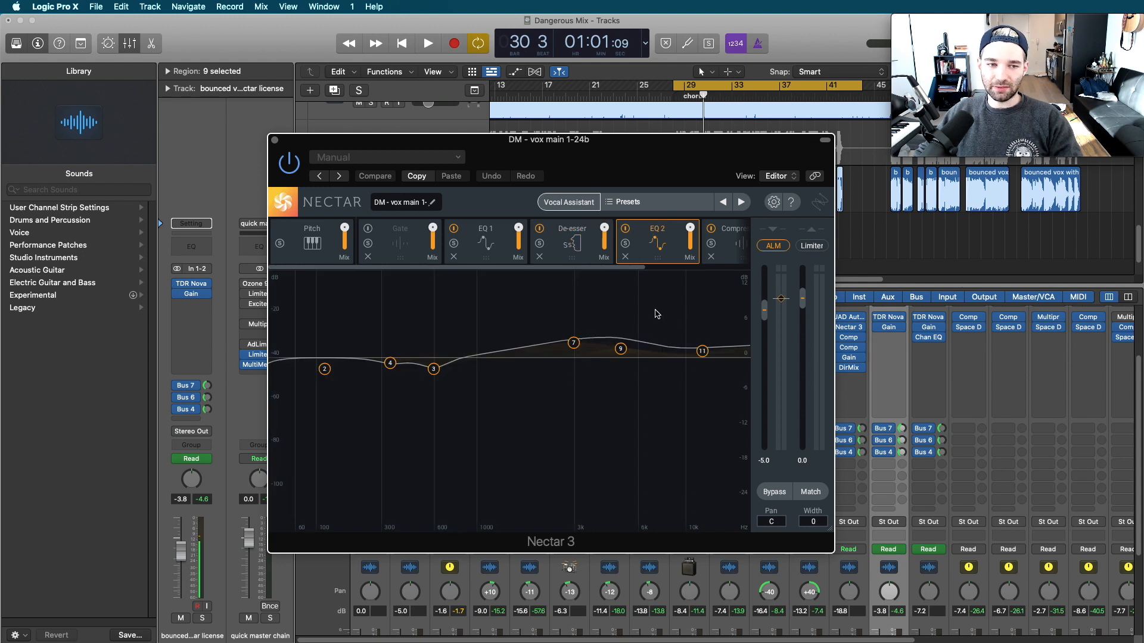
scroll(624, 218, "right", 3)
left_click(613, 244)
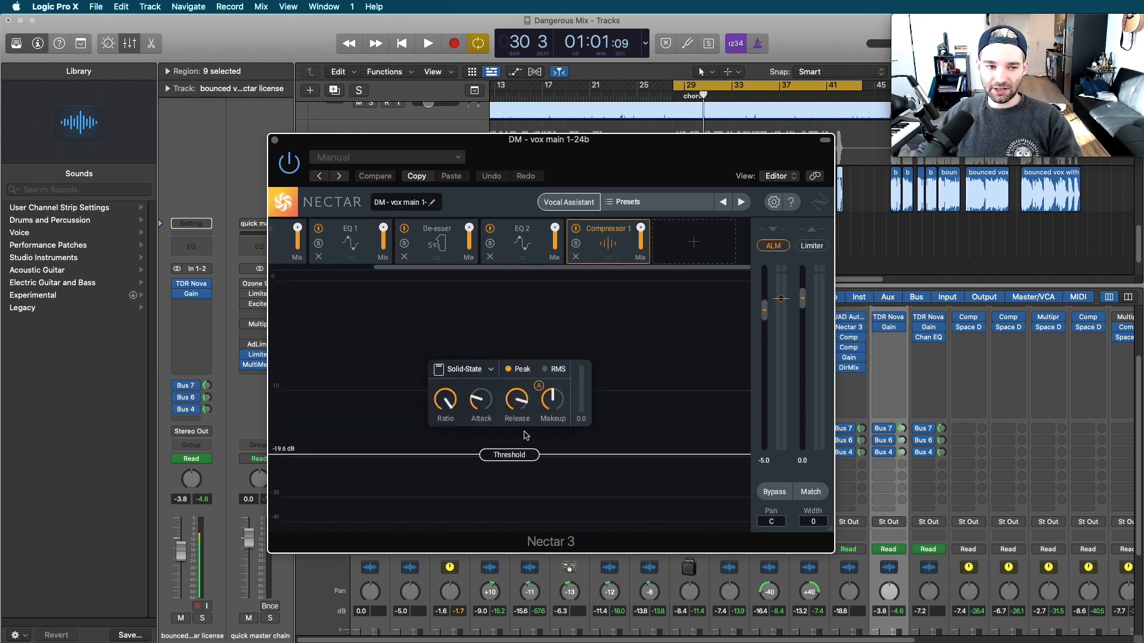
left_click(274, 140)
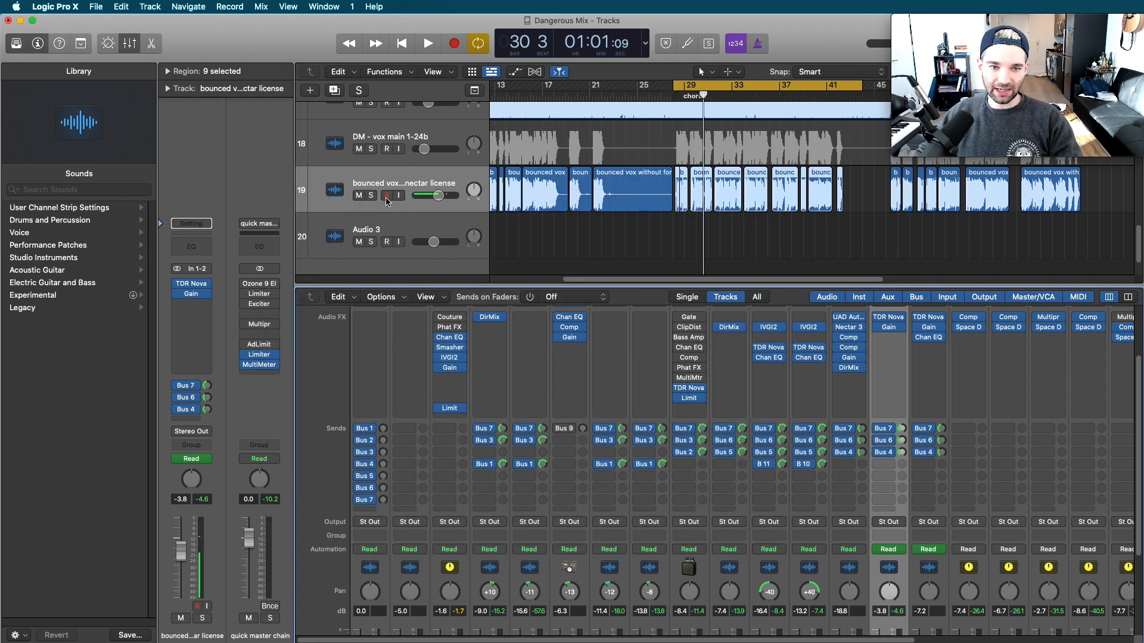
Examine the main vocal's first Compressor, set to Studio VCA, including its threshold and ratio.
left_click(840, 347)
left_click_drag(994, 169, 617, 169)
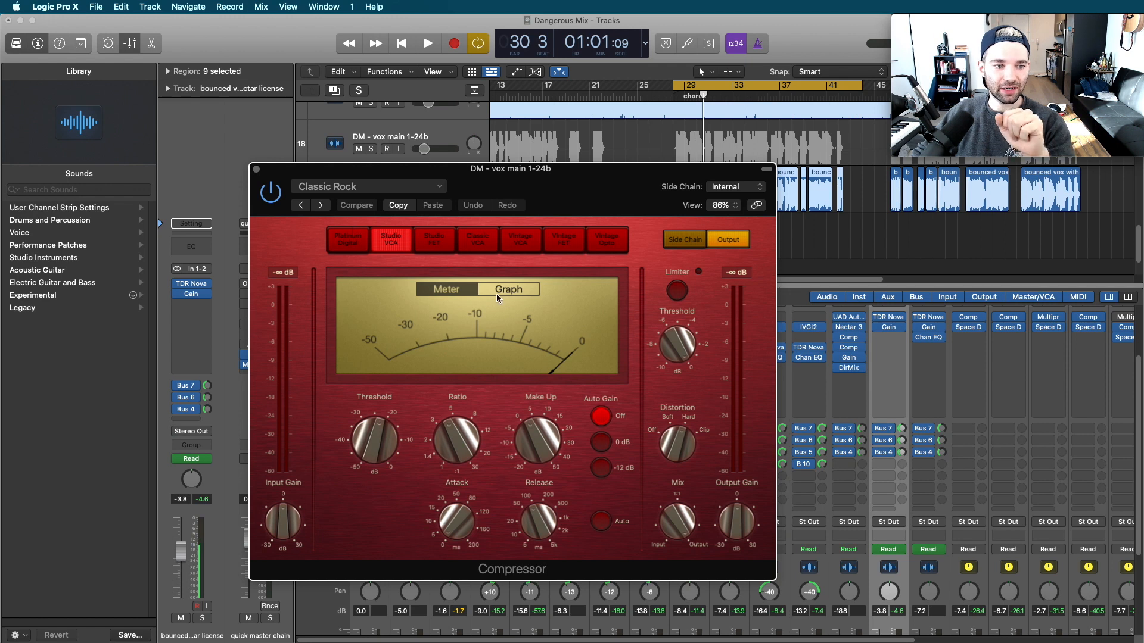
mouse_move(389, 430)
mouse_move(447, 436)
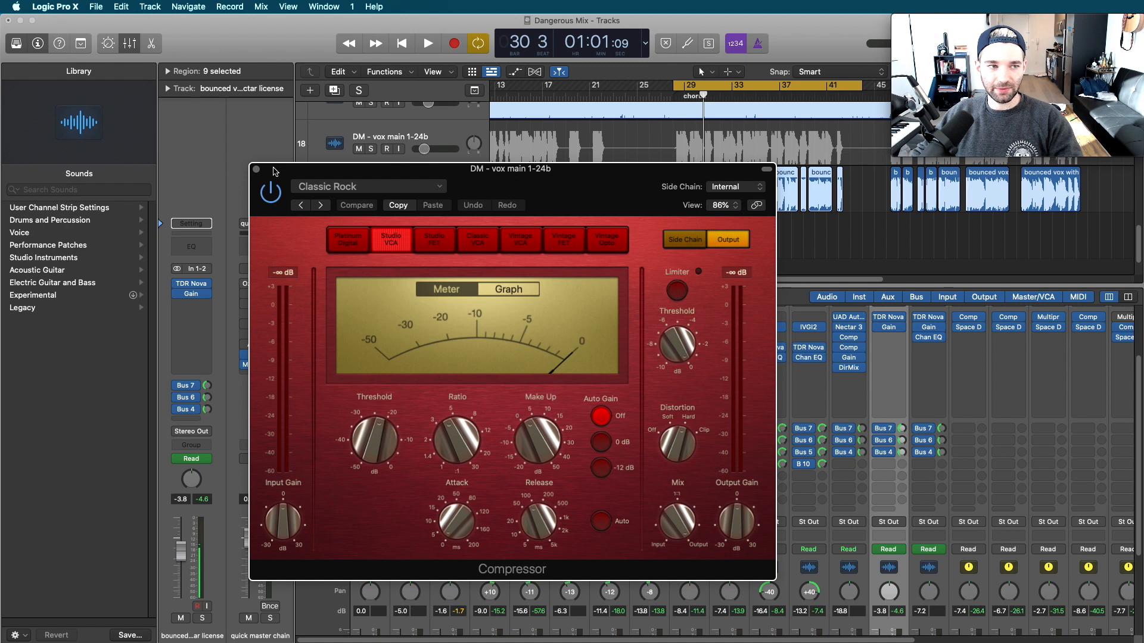
left_click(256, 169)
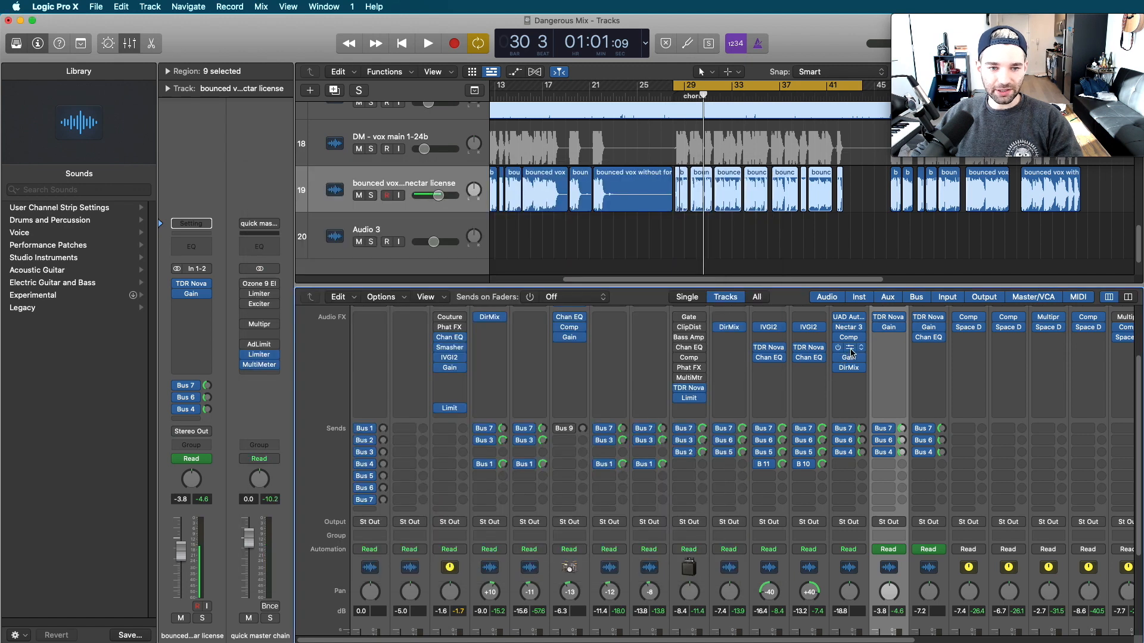
Examine the second Compressor on the main vocal, set to Classic VCA, checking threshold, make-up and ratio.
left_click(850, 349)
left_click_drag(879, 189, 428, 205)
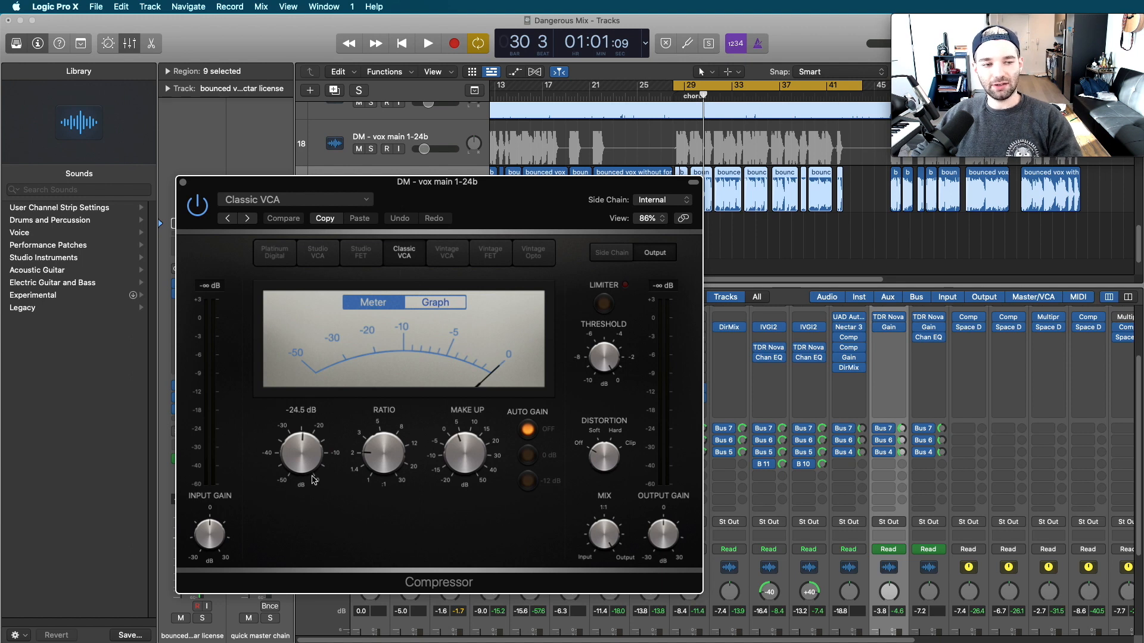
mouse_move(445, 471)
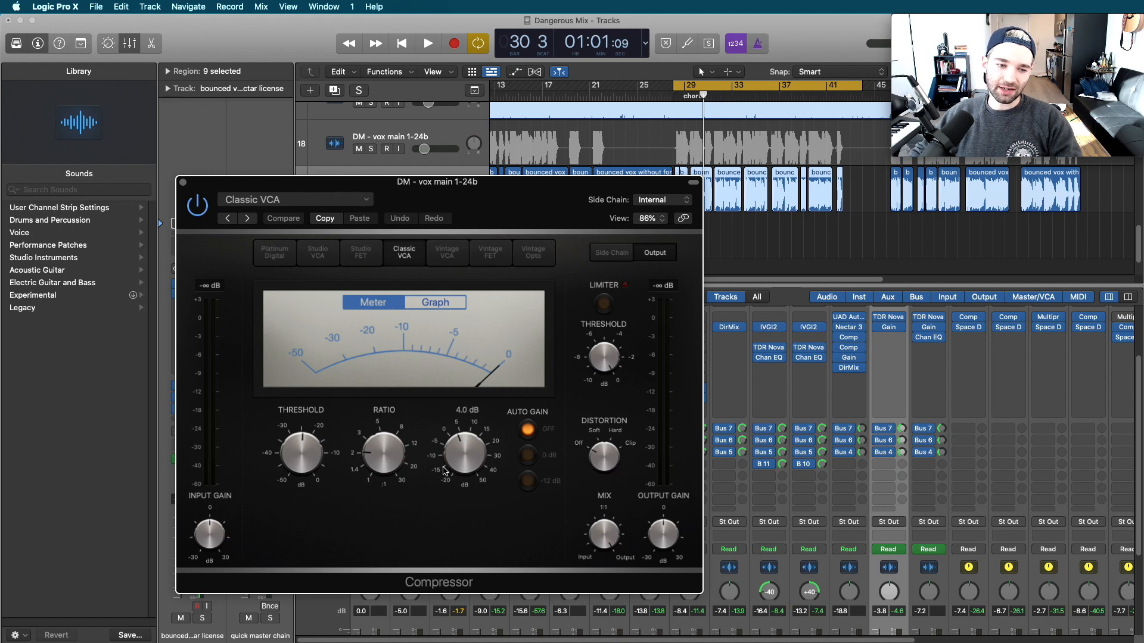
mouse_move(377, 453)
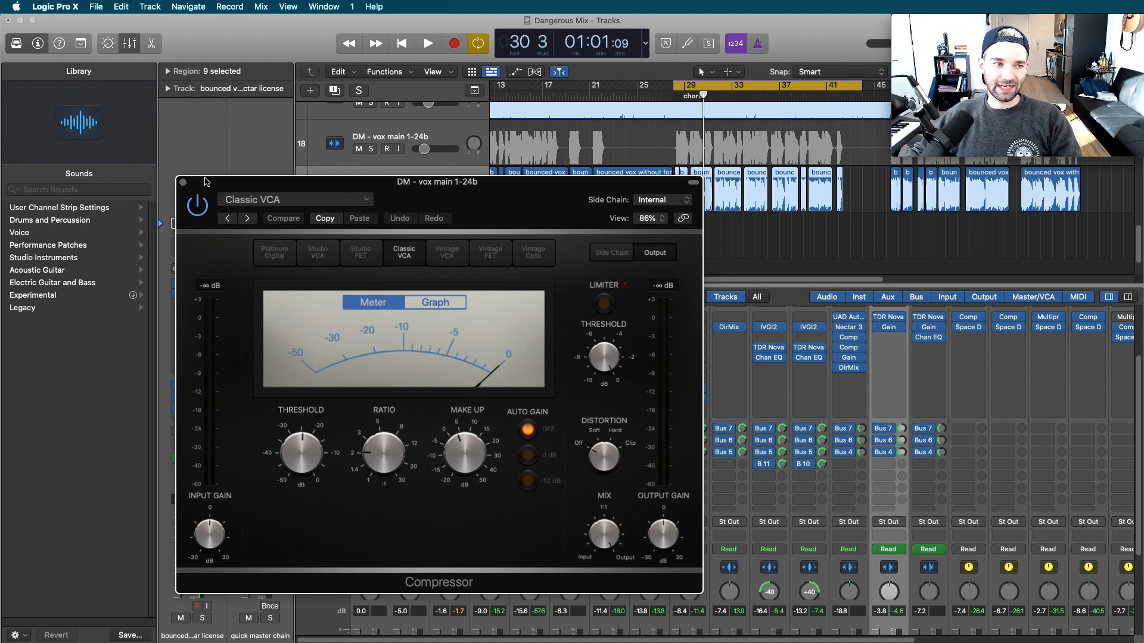
left_click(183, 181)
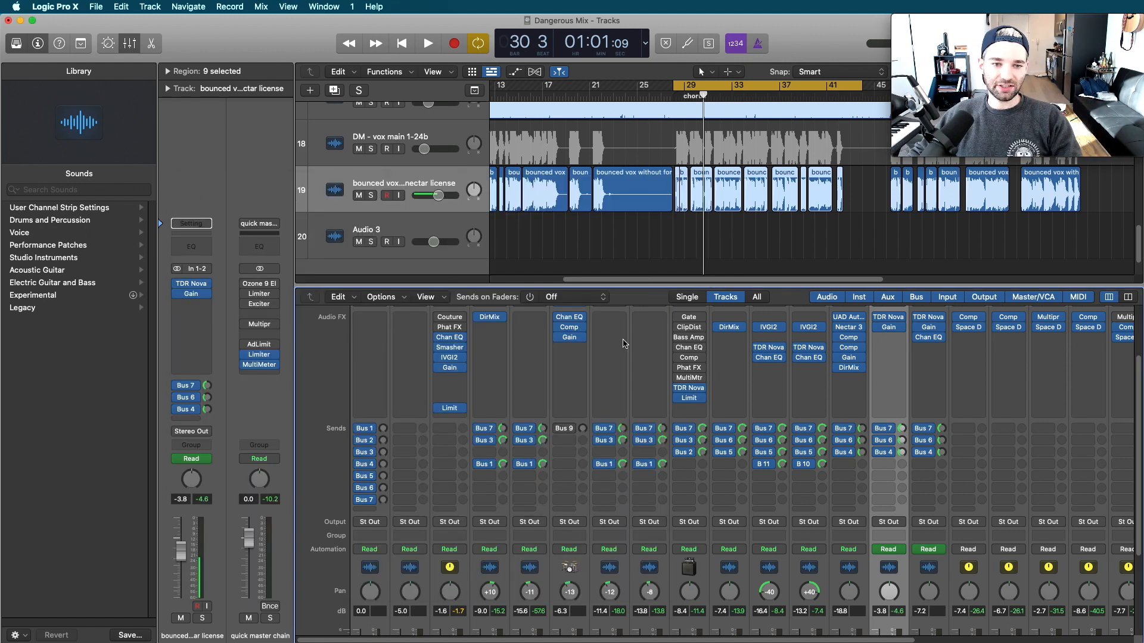
View the Gain plug-in's automation on main vocal track 18 across the song, and hide the automation lanes again.
left_click(848, 357)
left_click(635, 167)
key("a")
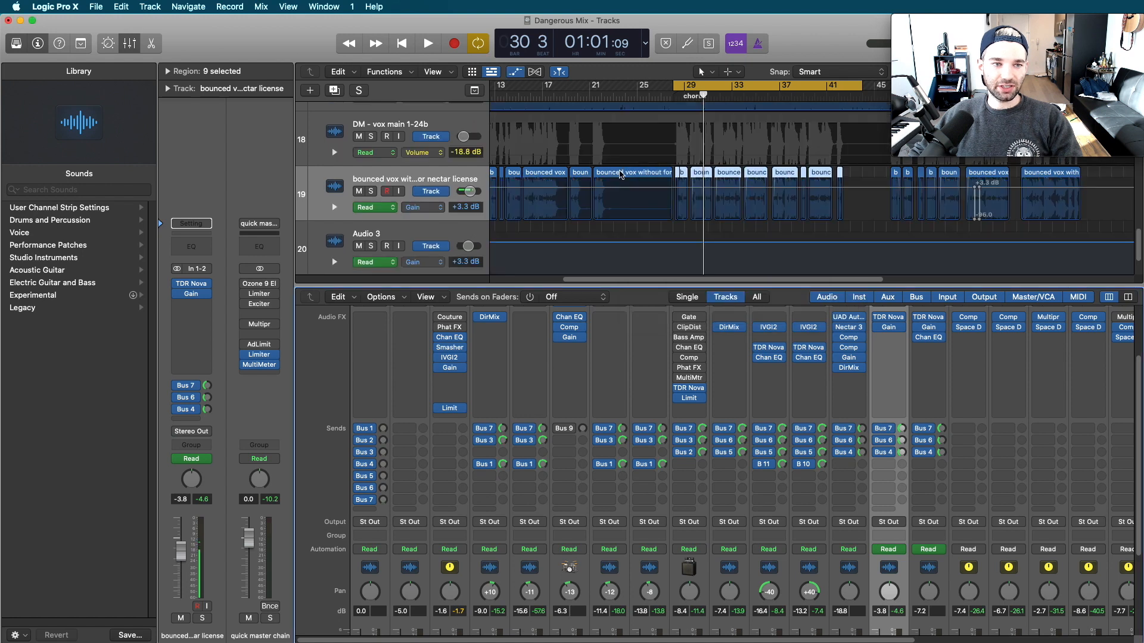
scroll(649, 196, "left", 5)
left_click(424, 153)
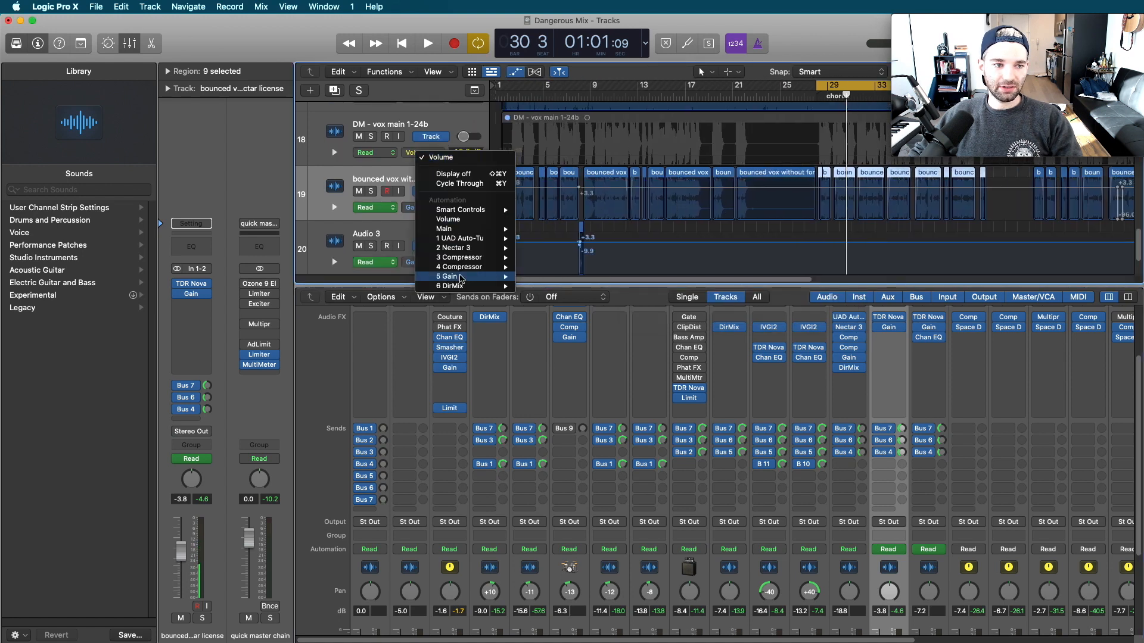
mouse_move(464, 276)
left_click(559, 287)
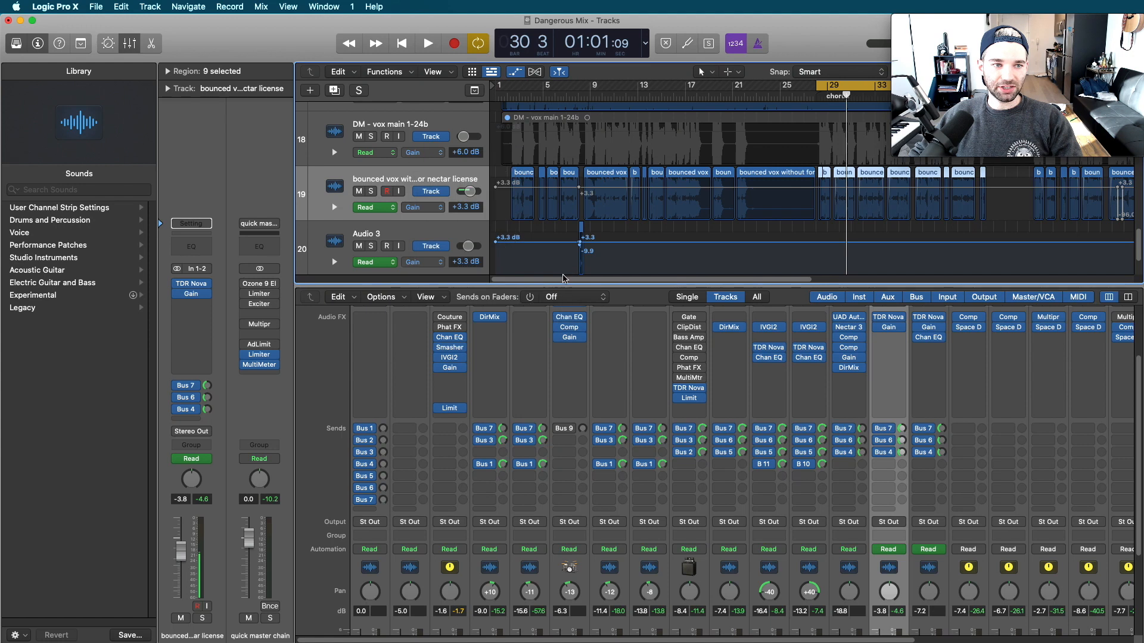
scroll(673, 239, "right", 5)
scroll(673, 239, "left", 4)
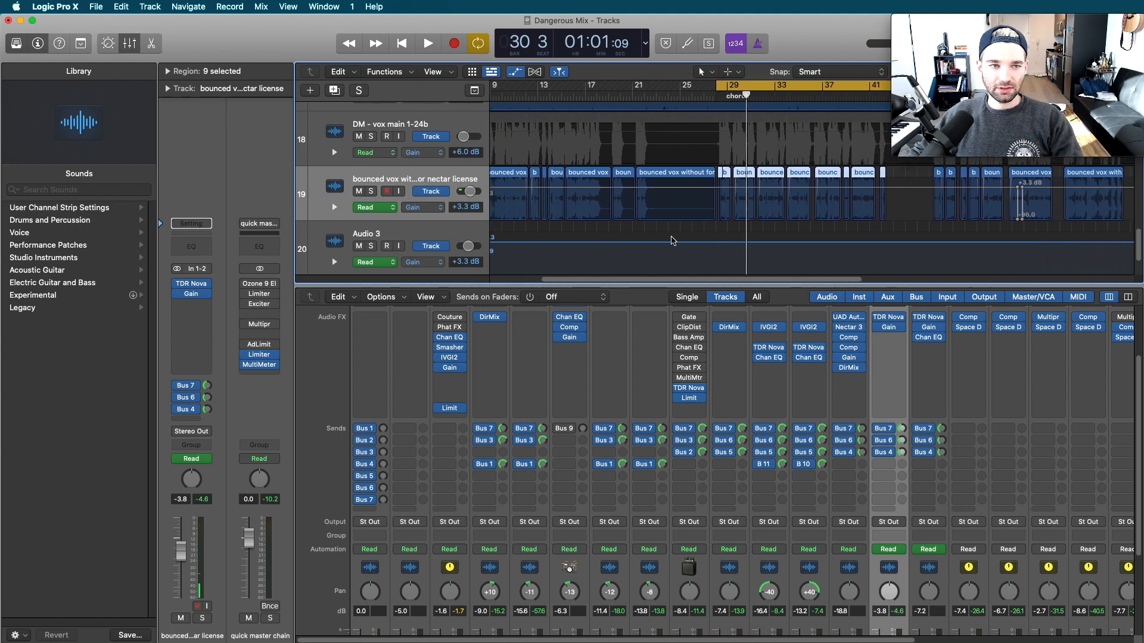
key("a")
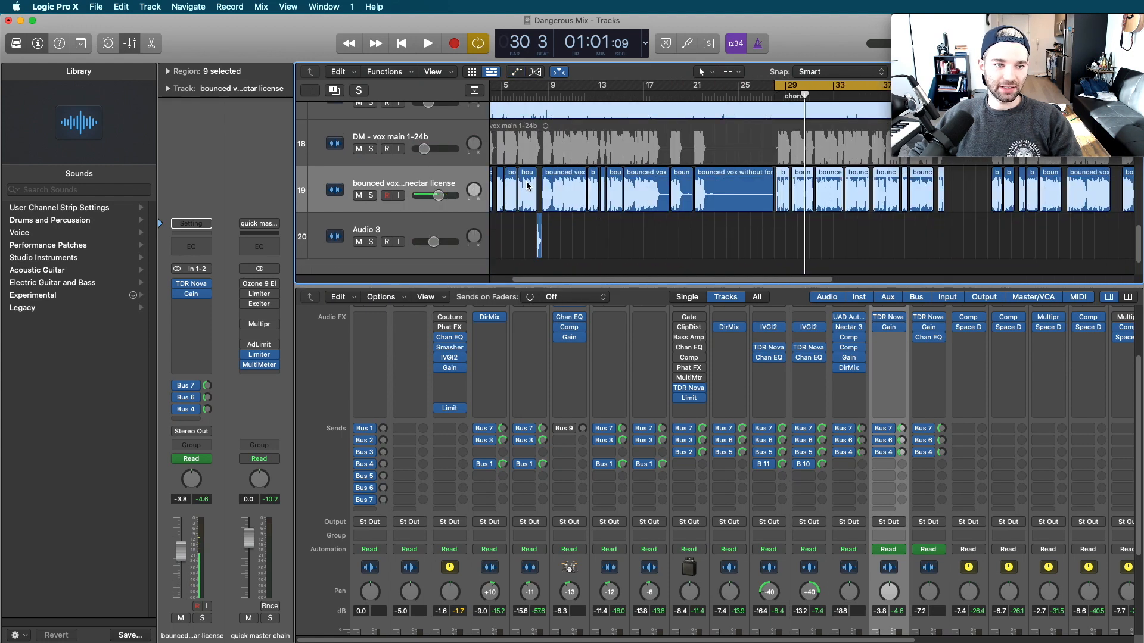
Select main vocal track 18 and view the settings of its Gain and Direction Mixer plug-ins.
left_click(405, 138)
left_click(848, 357)
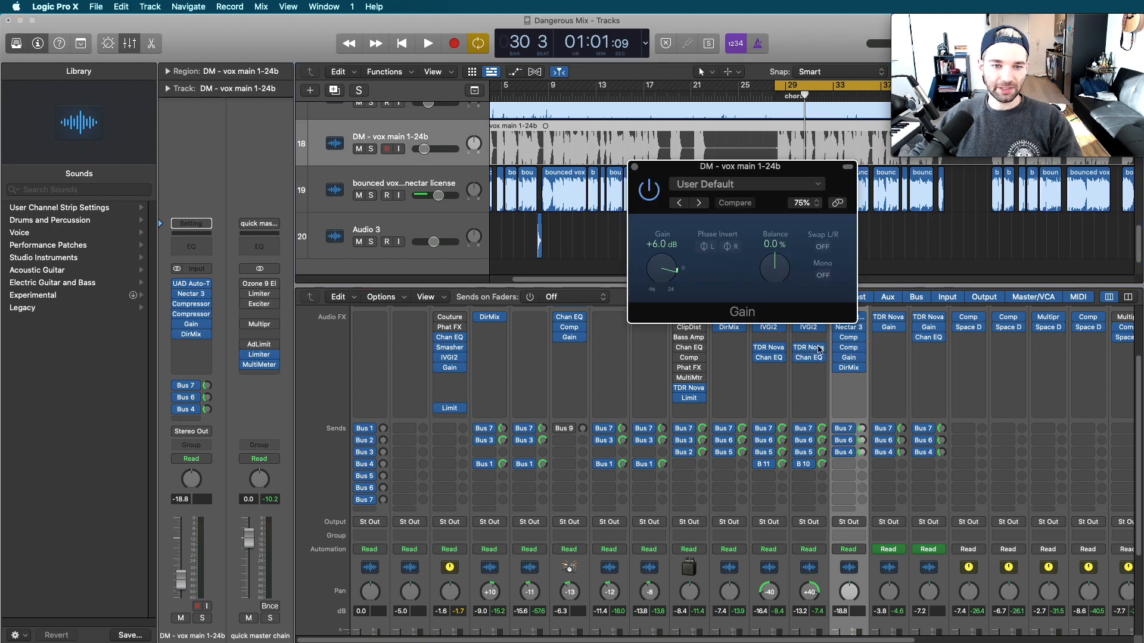
left_click(634, 167)
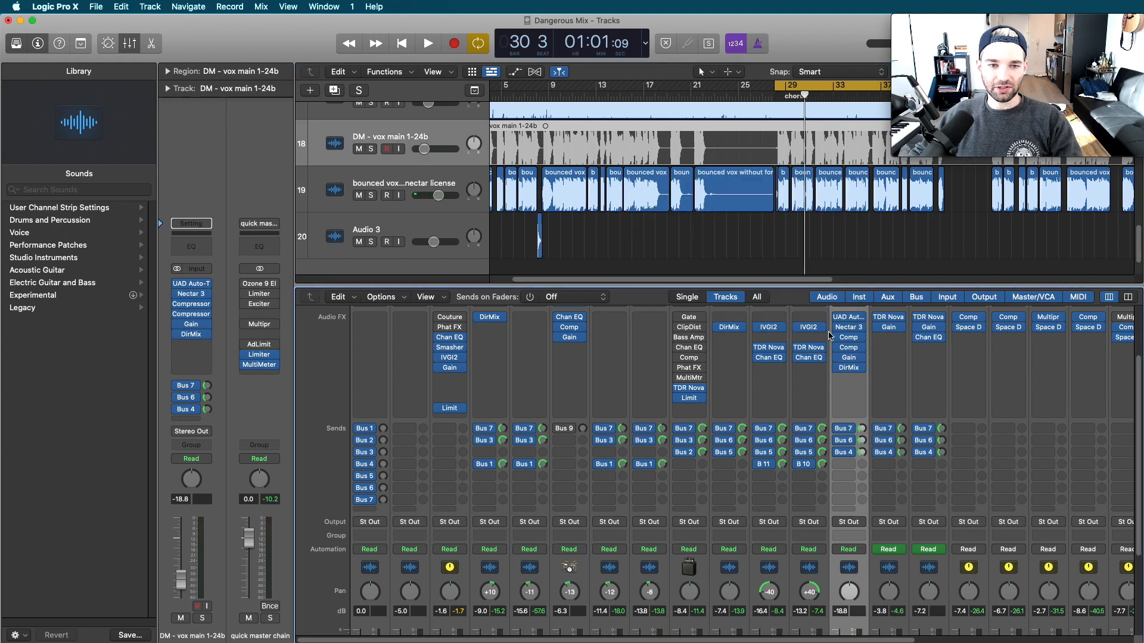
left_click(848, 368)
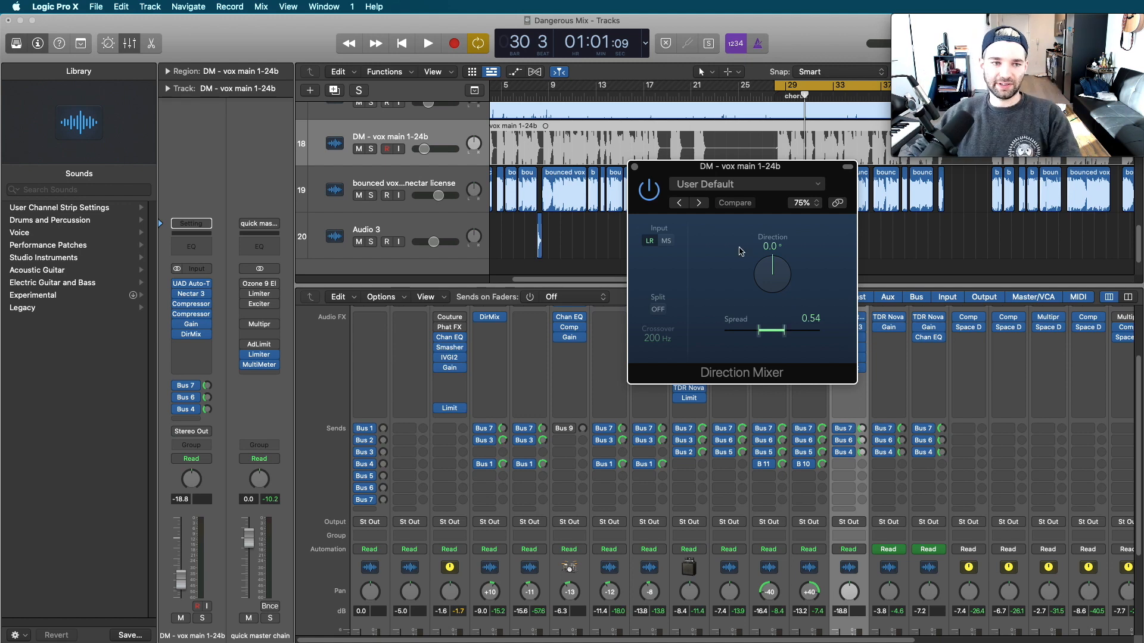
left_click(634, 167)
Select bounced vocal track 19 and view its TDR Nova equalizer while briefly playing the chorus.
left_click(406, 178)
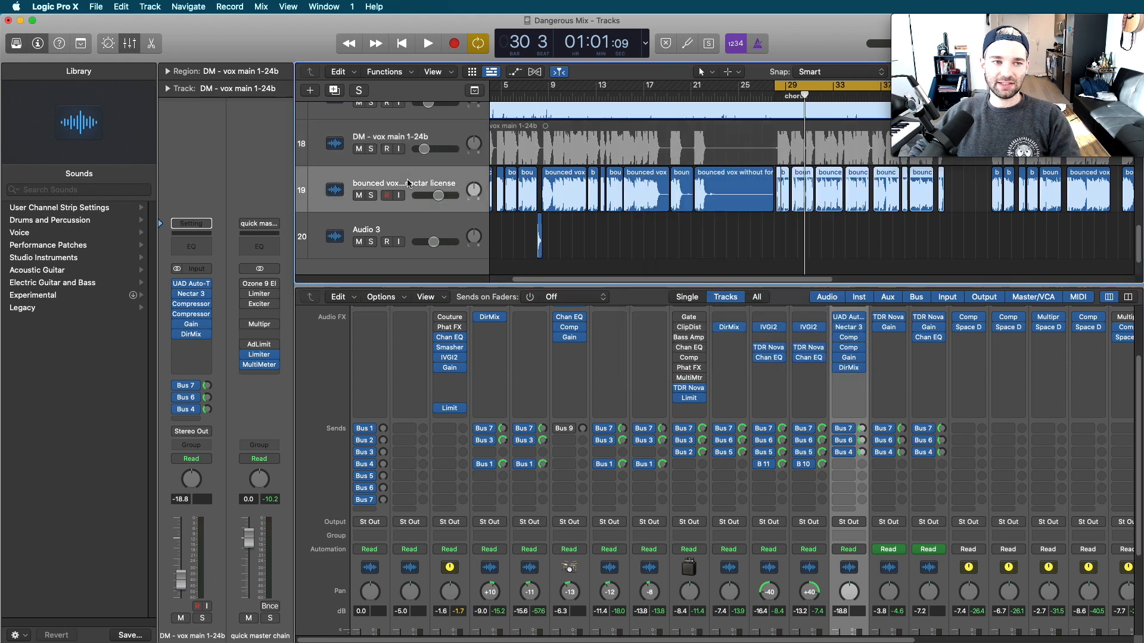
left_click(892, 320)
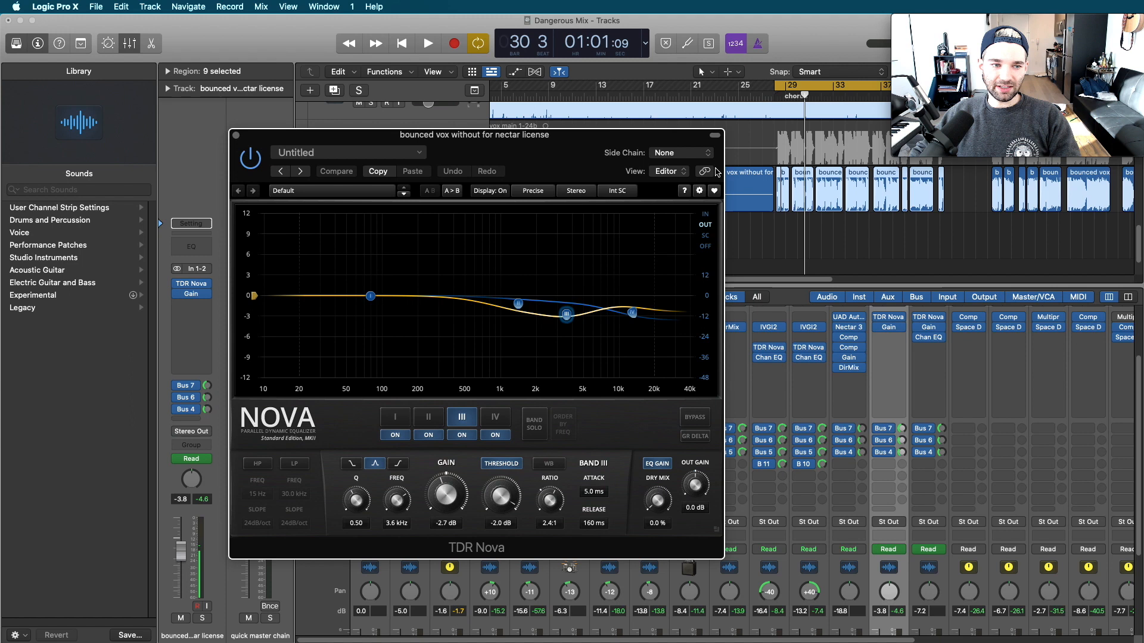
key("space")
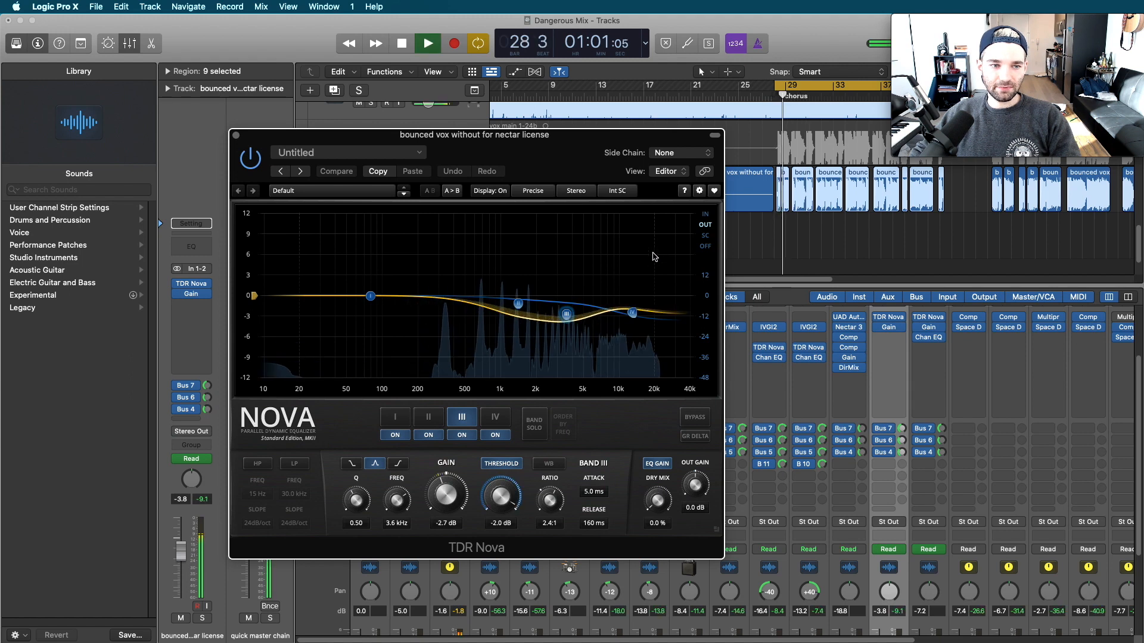
key("space")
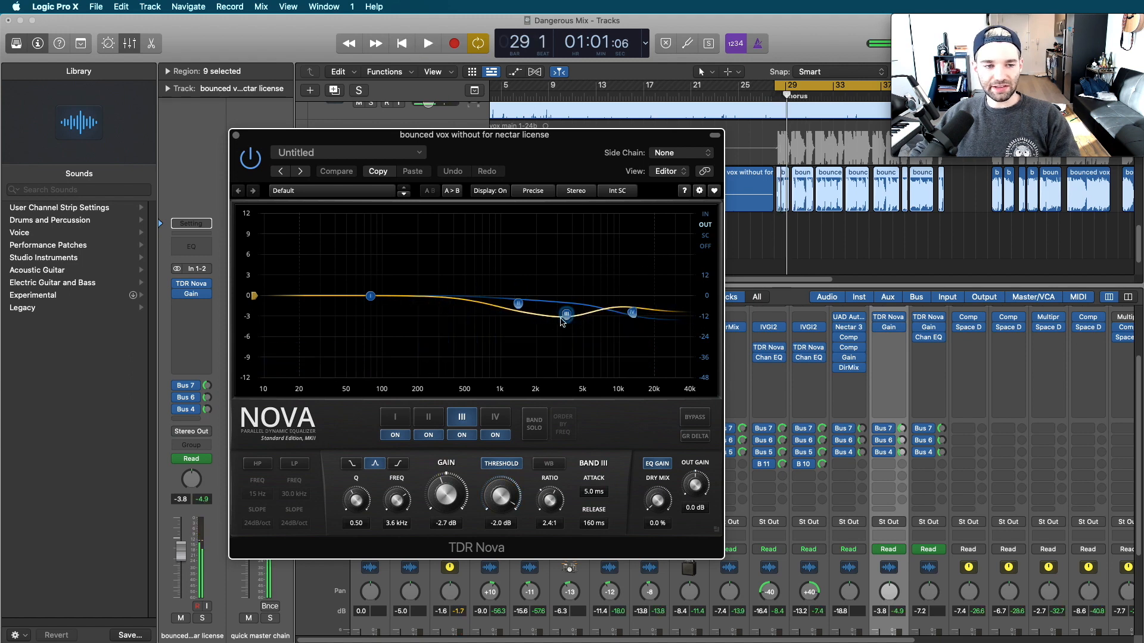
Play the chorus with rough mix track 2 soloed, and clear the solo during playback to compare the current mix.
scroll(924, 225, "up", 20)
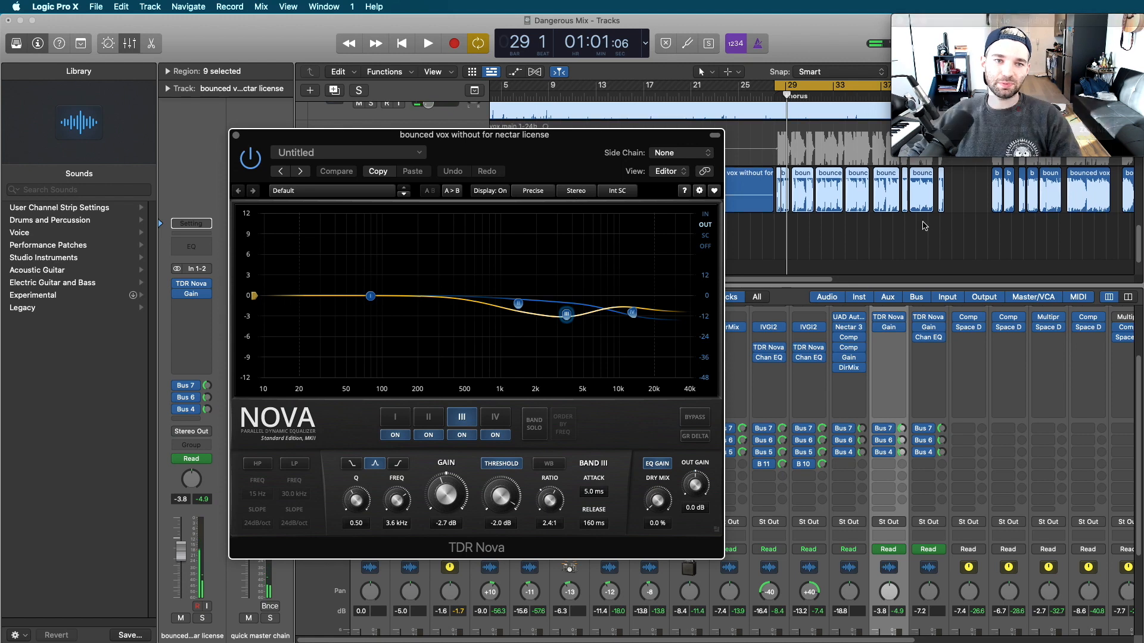
left_click_drag(409, 138, 405, 190)
left_click(377, 140)
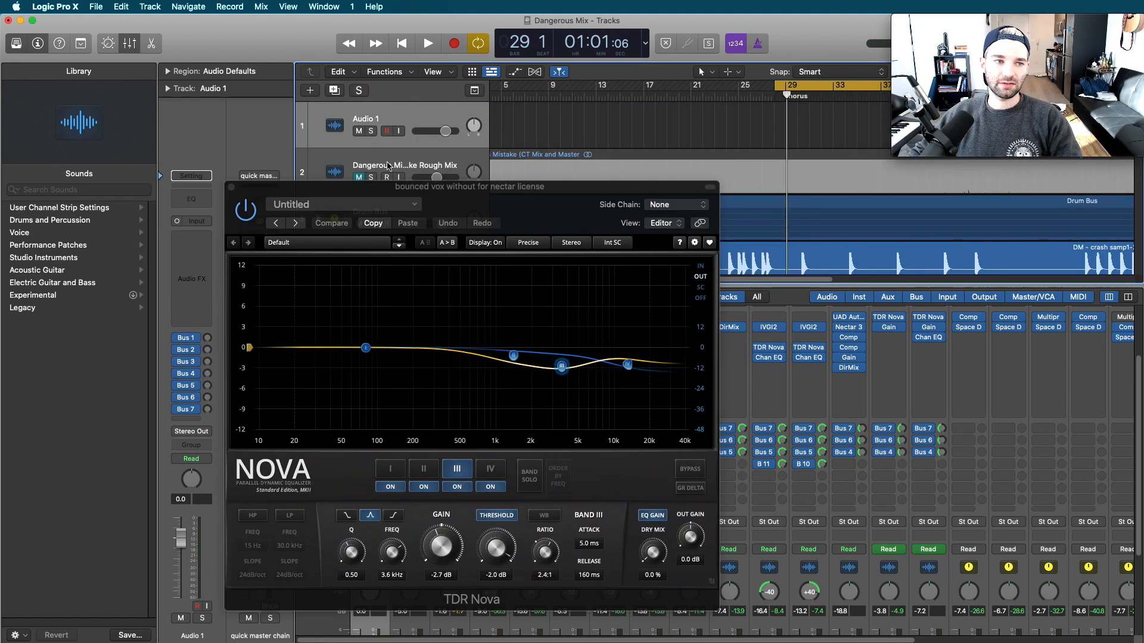
left_click(370, 178)
key("space")
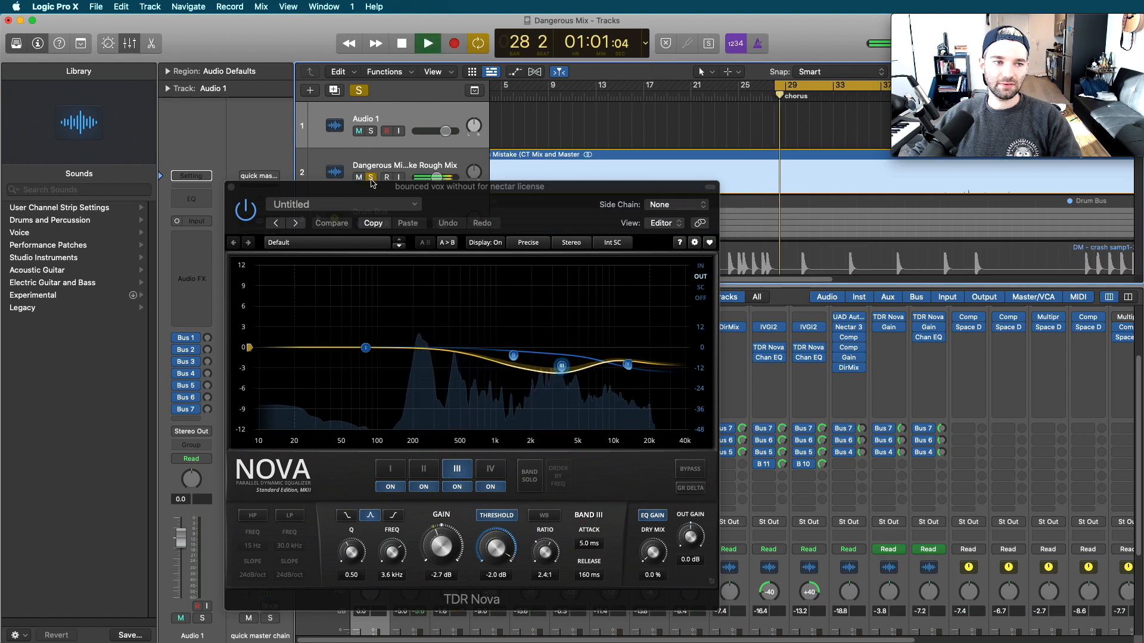
left_click(371, 178)
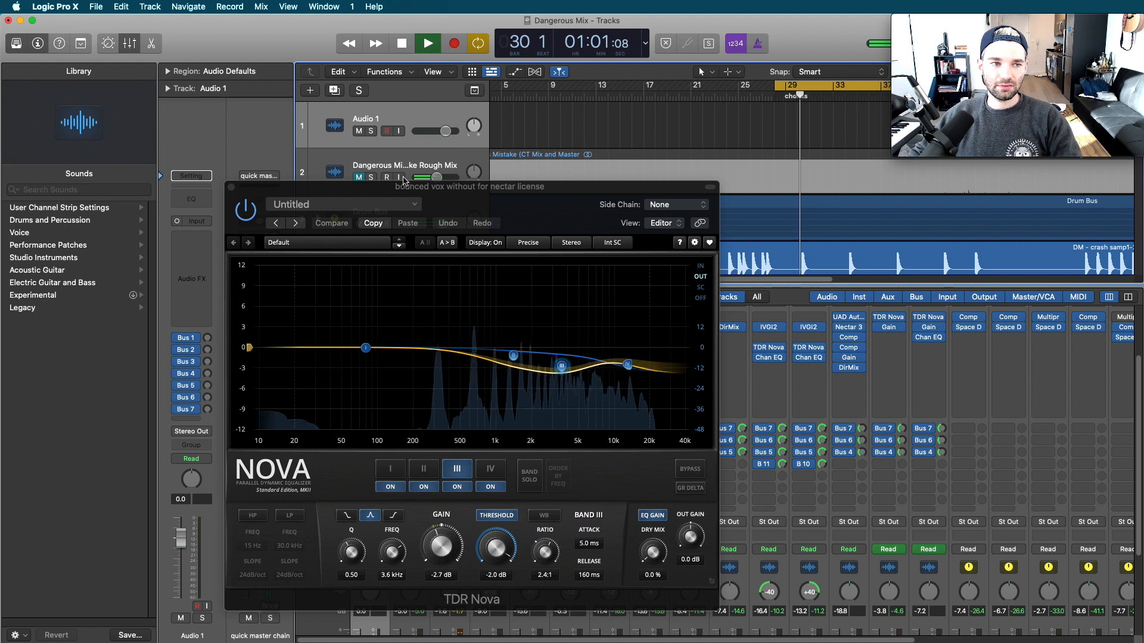
key("space")
Close the TDR Nova window and show the Gain automation of bounced vocal track 19 from the chorus through bar 53.
scroll(700, 204, "down", 10)
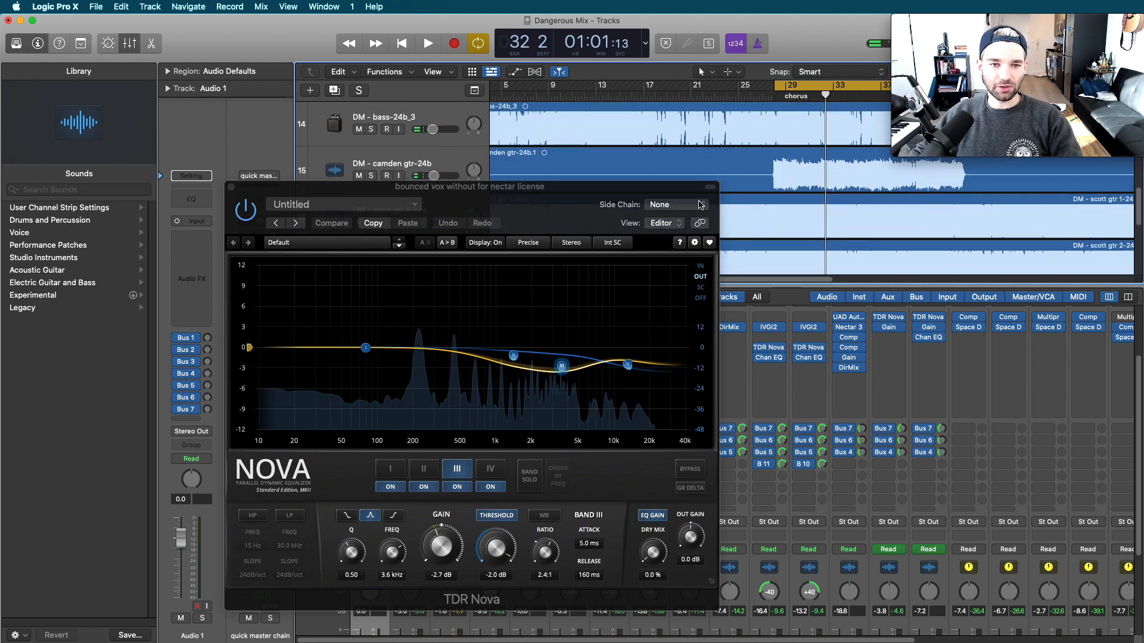
scroll(788, 236, "down", 5)
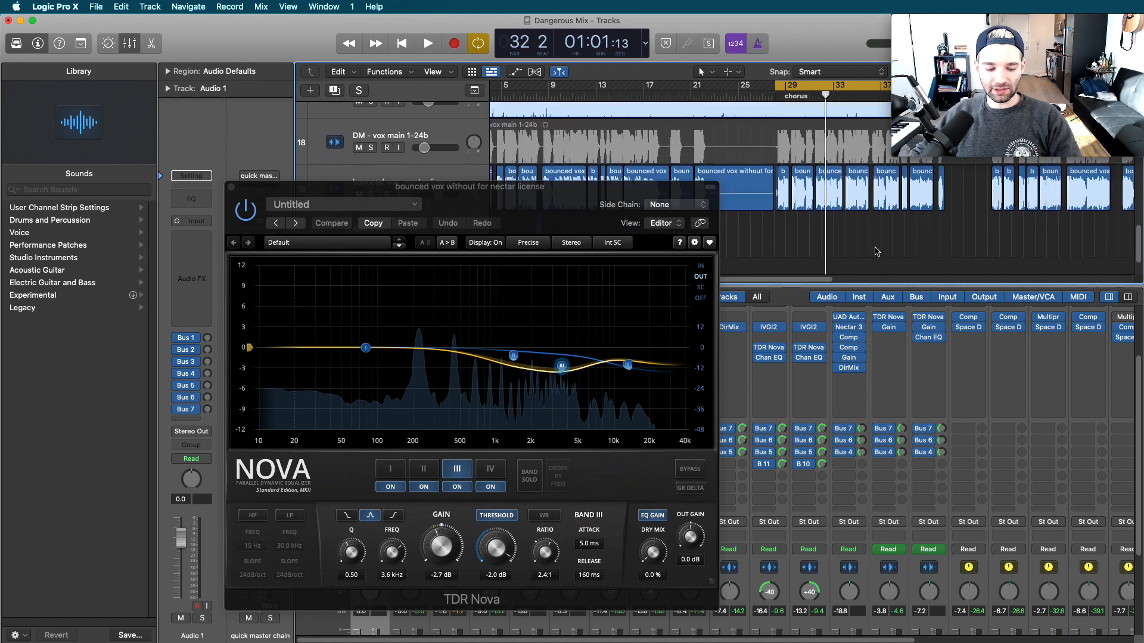
scroll(875, 246, "up", 1)
key("super+Down")
key("super+Right")
key("super+Right")
key("super+Right")
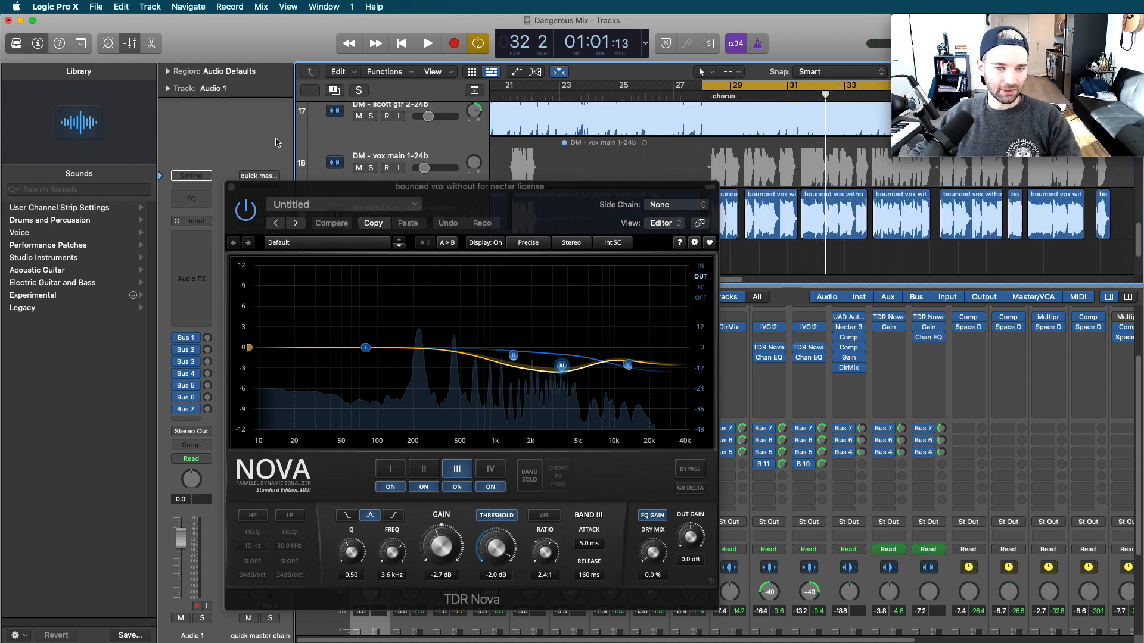
left_click(231, 187)
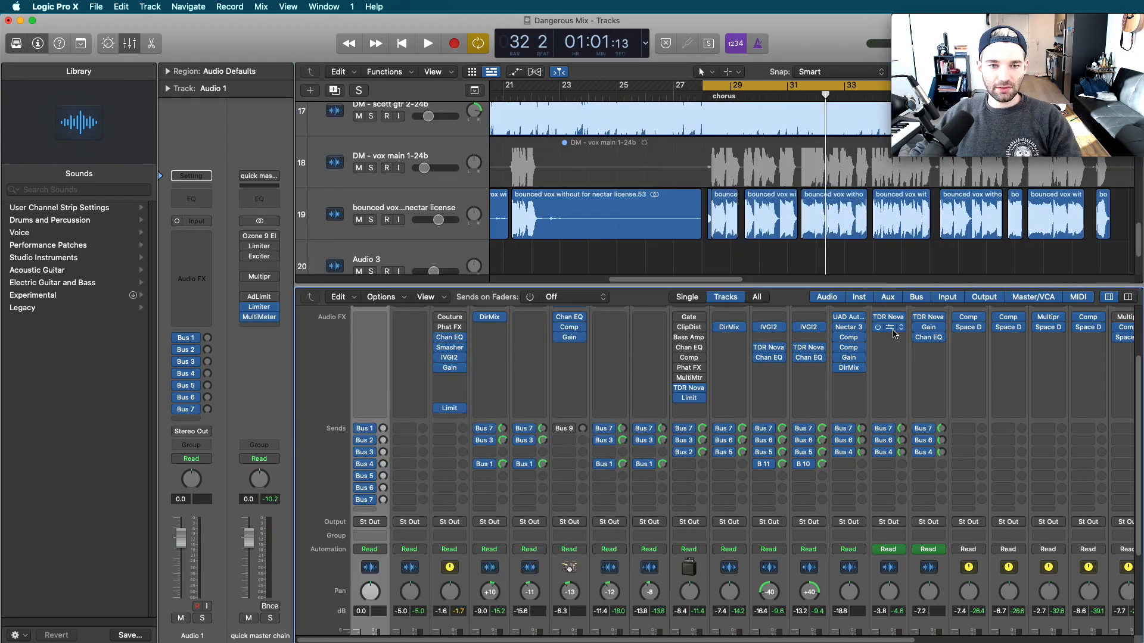
left_click(888, 328)
left_click(635, 167)
key("a")
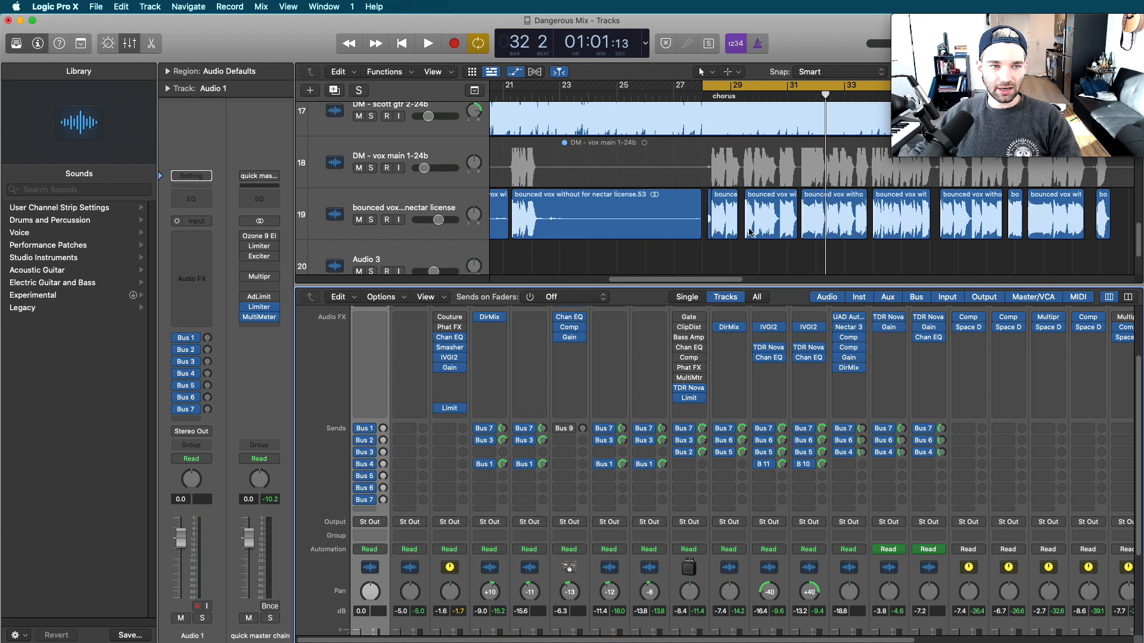
scroll(875, 205, "right", 10)
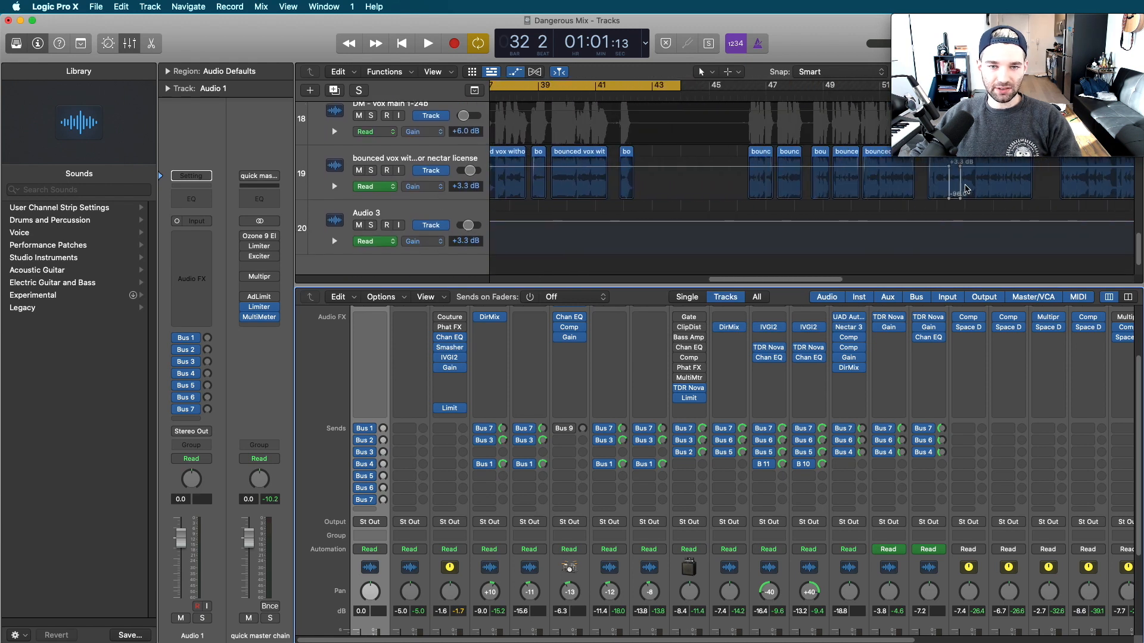
scroll(951, 206, "right", 6)
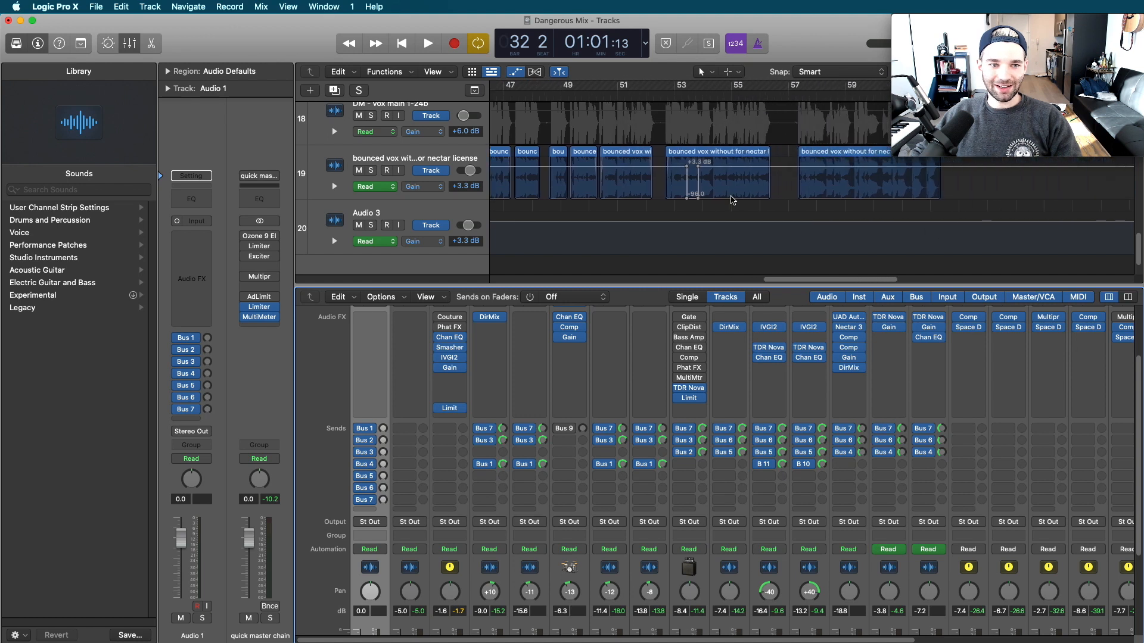
Solo bounced vocal track 19 and play the gain-automated spot at bar 53 a few times.
left_click(675, 96)
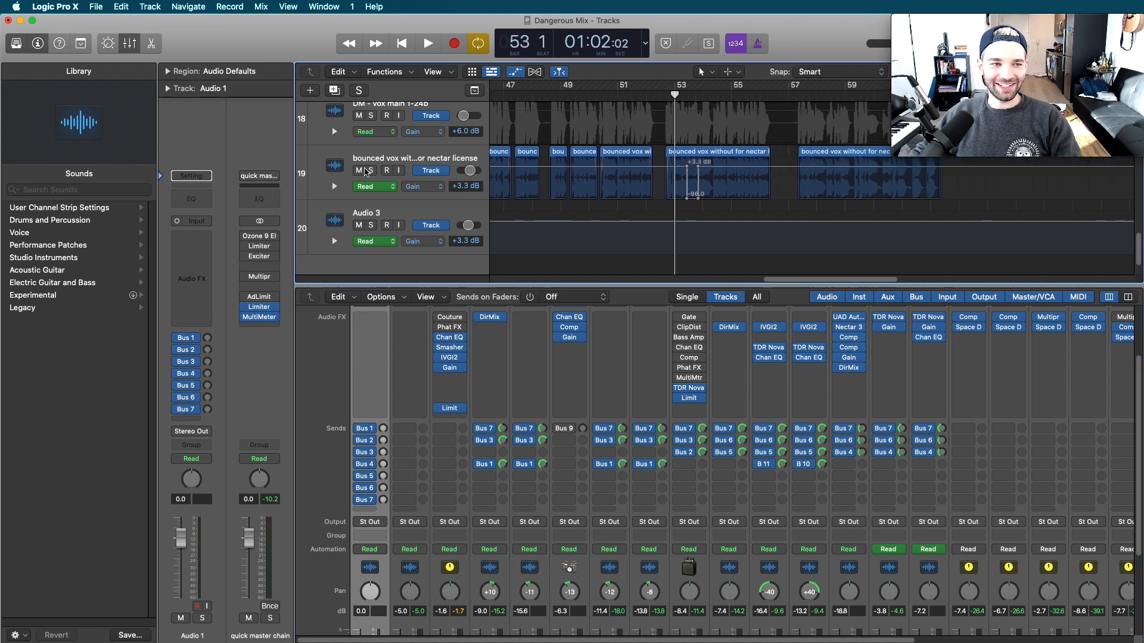
left_click(370, 173)
key("space")
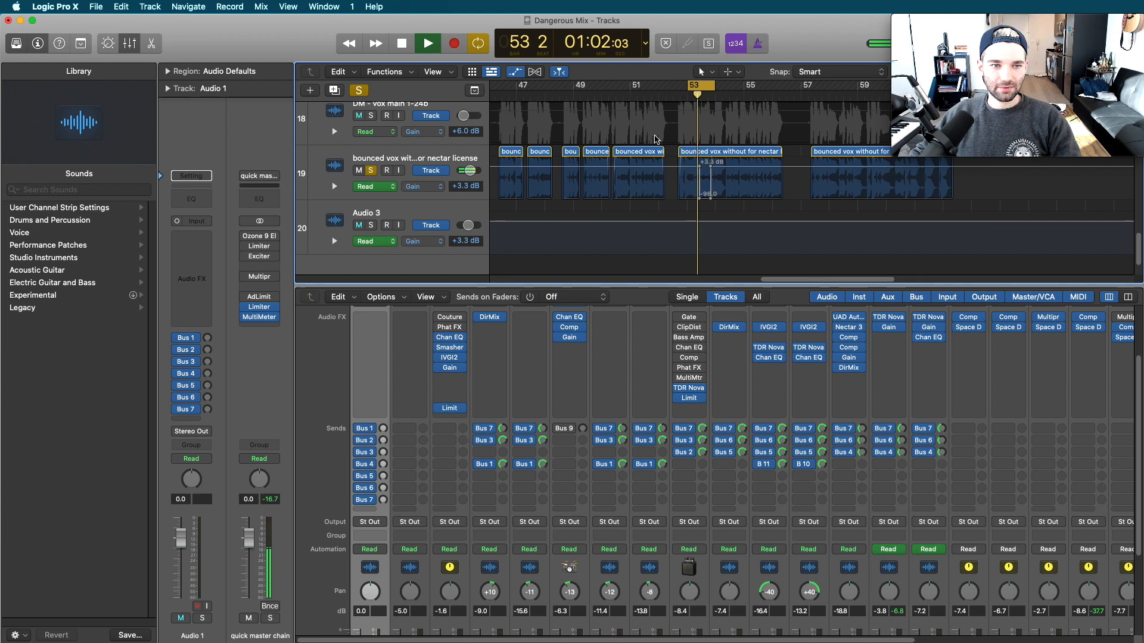
left_click(424, 183)
key("space")
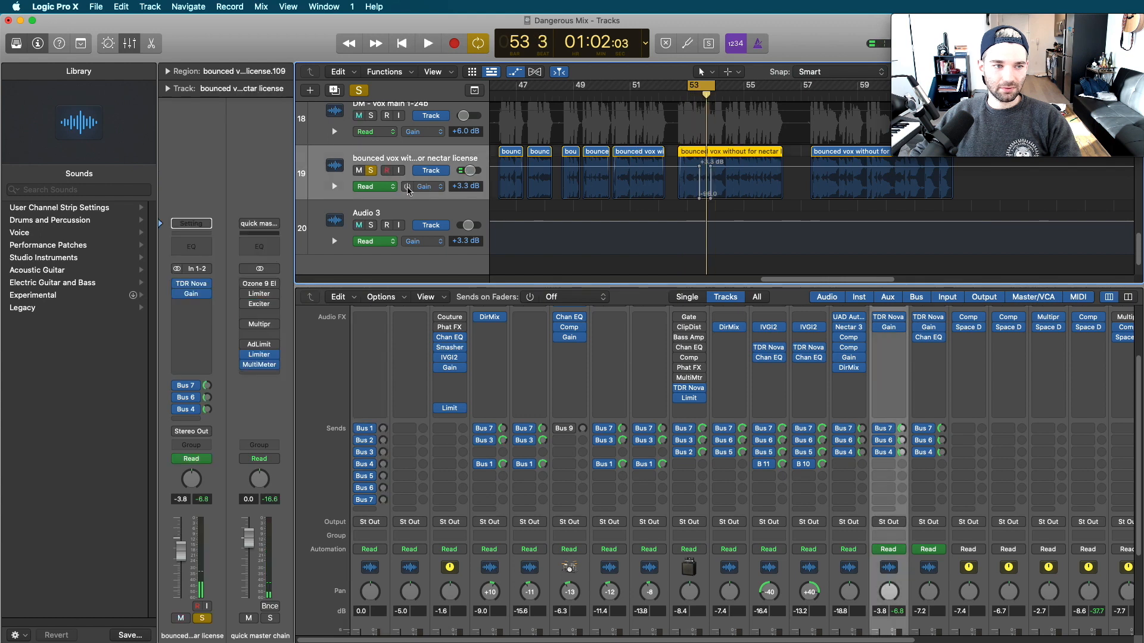
key("space")
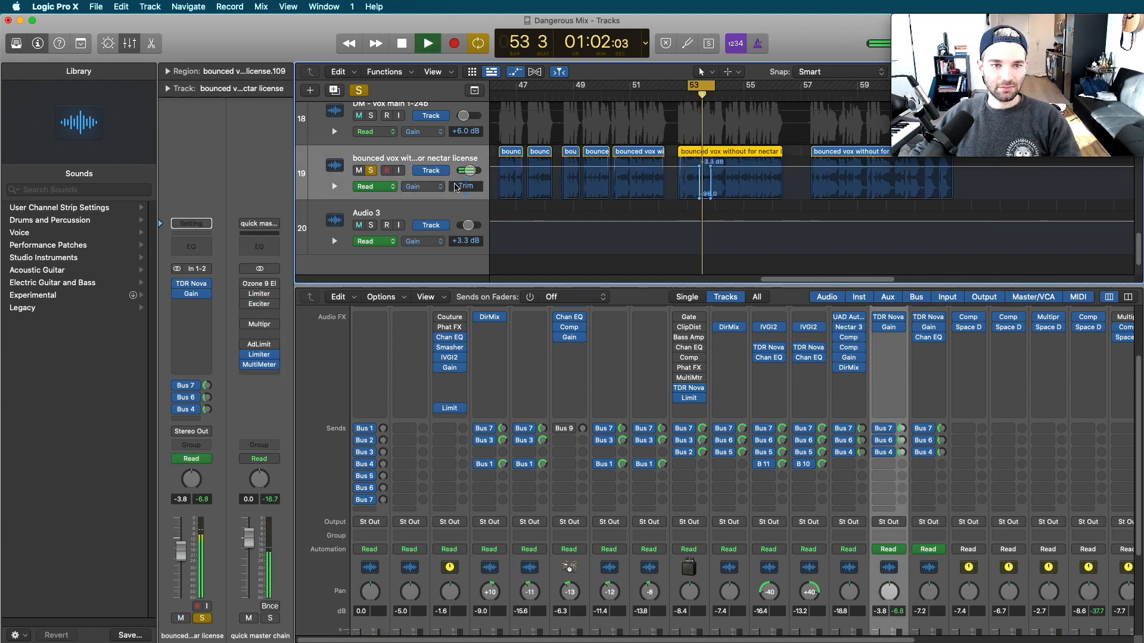
key("space")
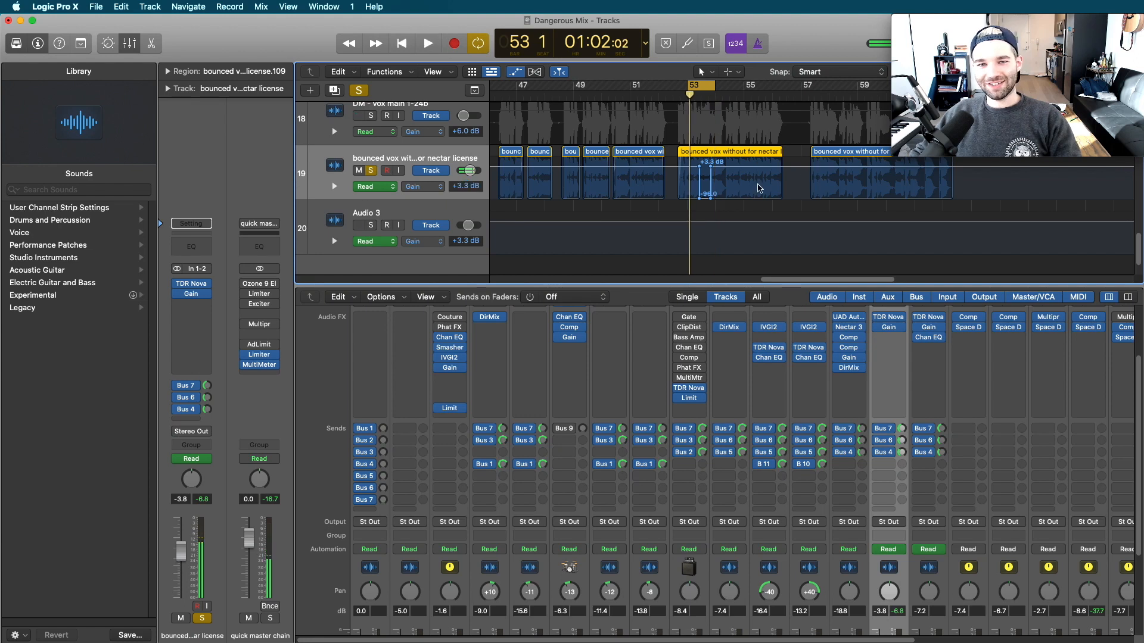
Turn off cycle playback and hide the automation lanes again.
key("c")
scroll(707, 191, "down", 5)
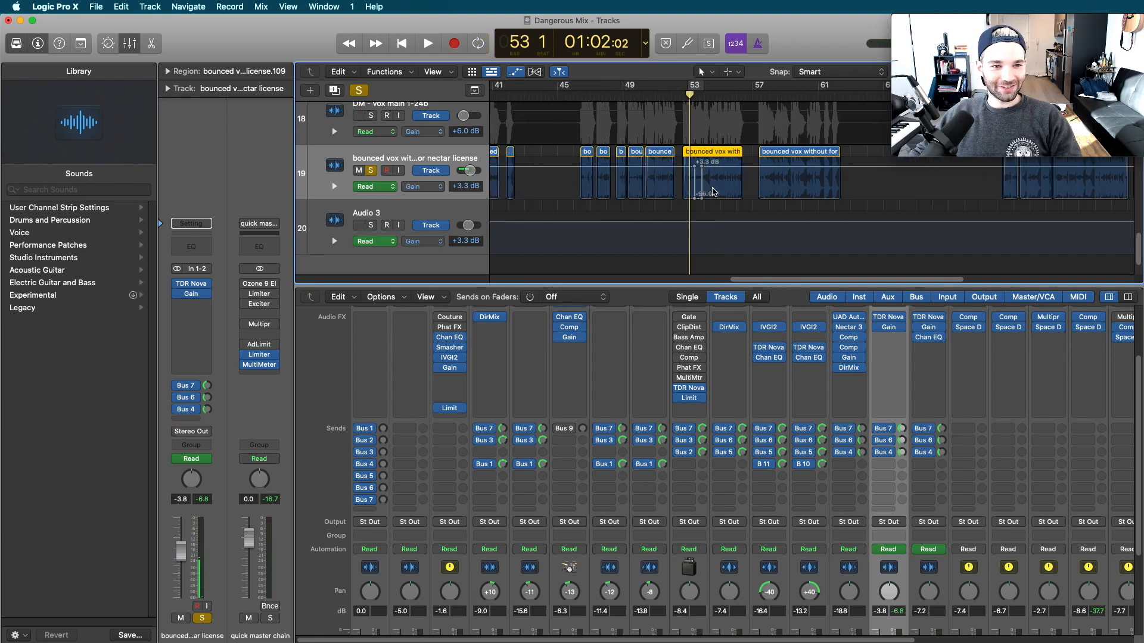
key("a")
scroll(740, 233, "left", 5)
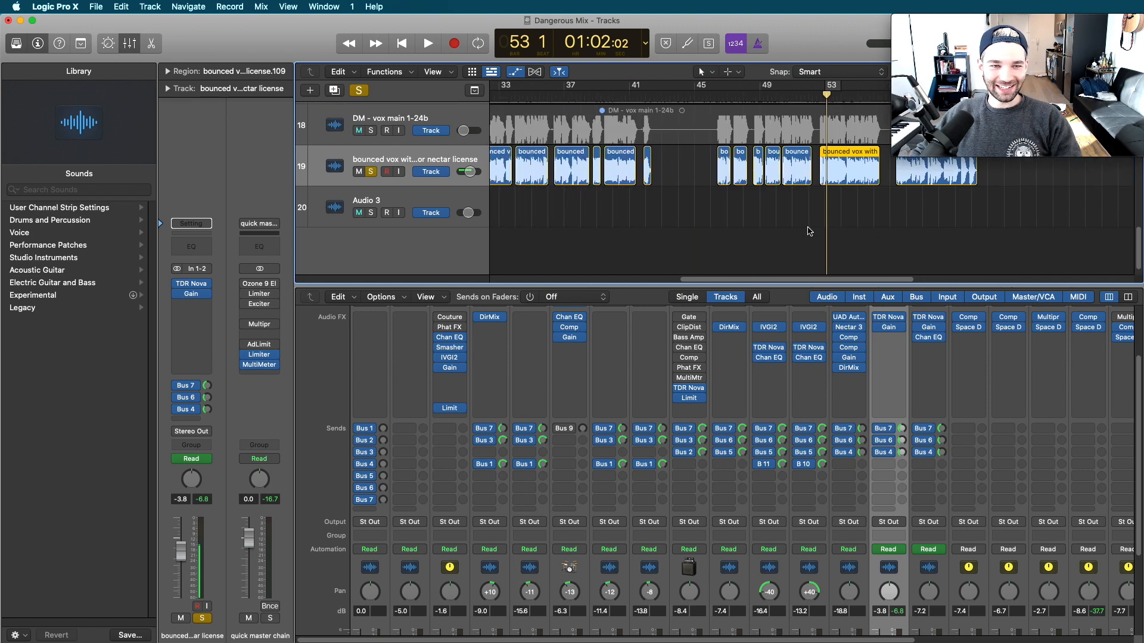
Select the vocal bus channel and view the settings of its Compressor and Space Designer plug-ins.
scroll(743, 465, "down", 5)
scroll(744, 464, "right", 9)
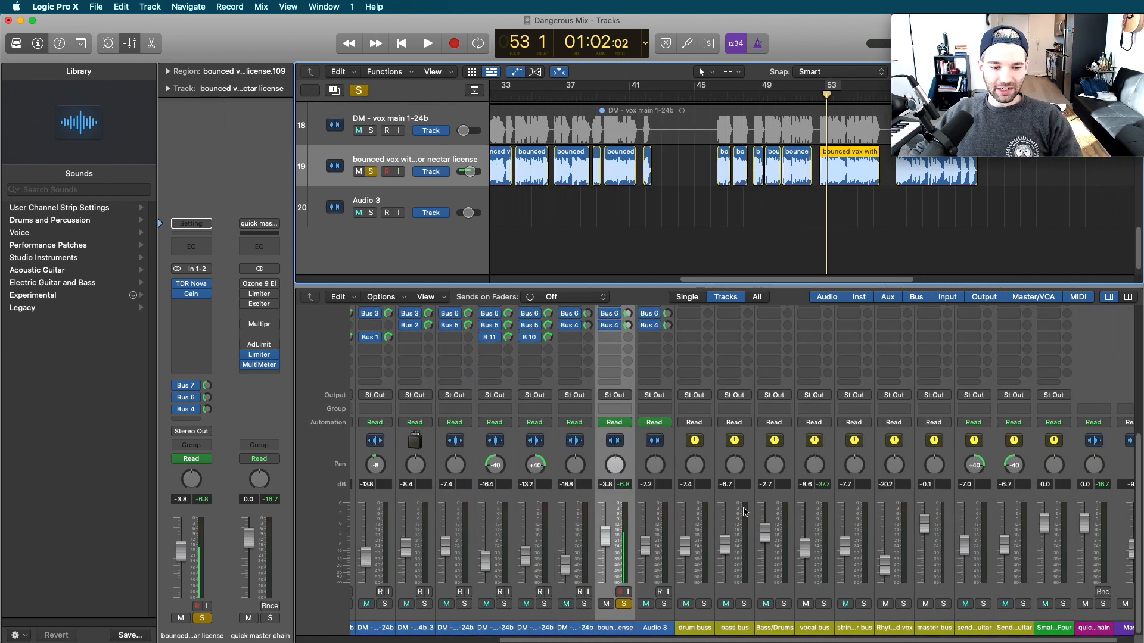
left_click(817, 632)
scroll(821, 420, "up", 5)
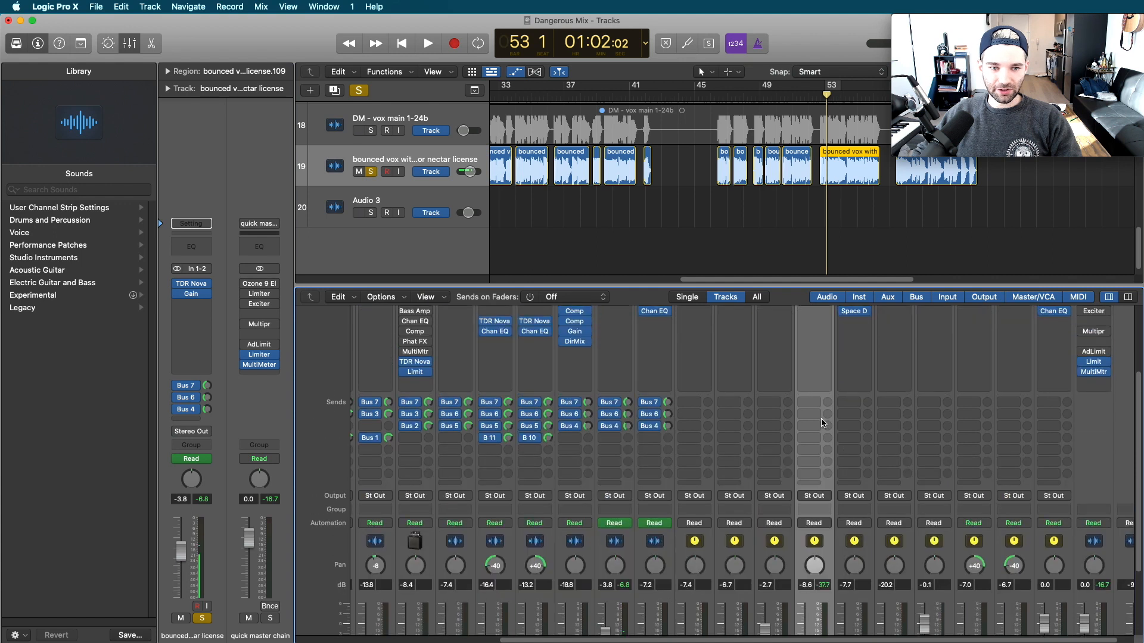
left_click(821, 417)
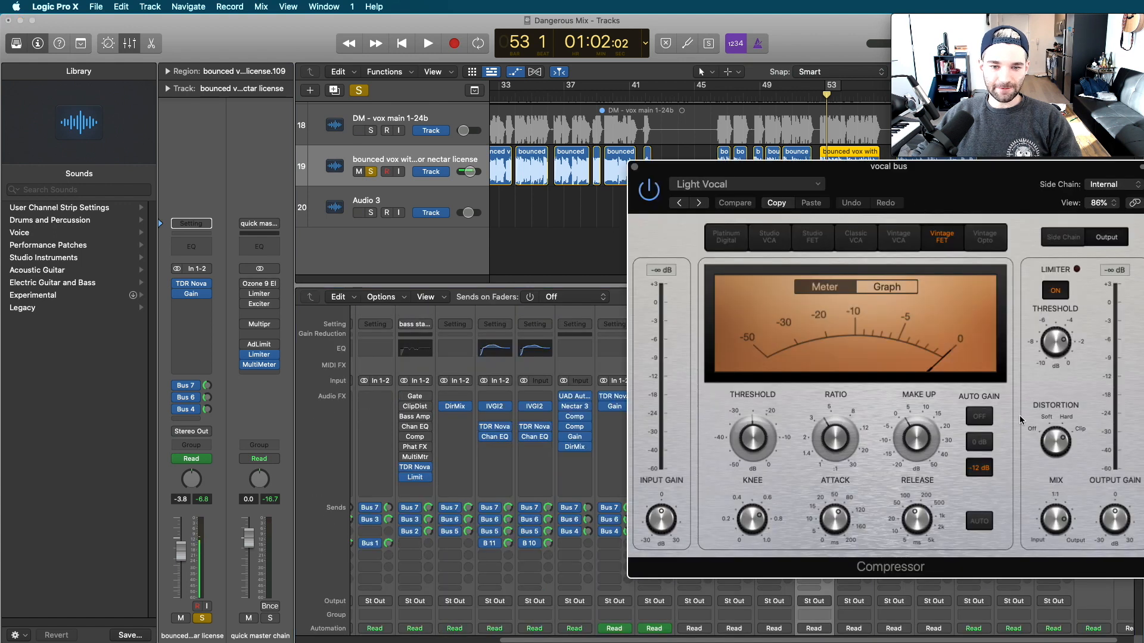
left_click(634, 168)
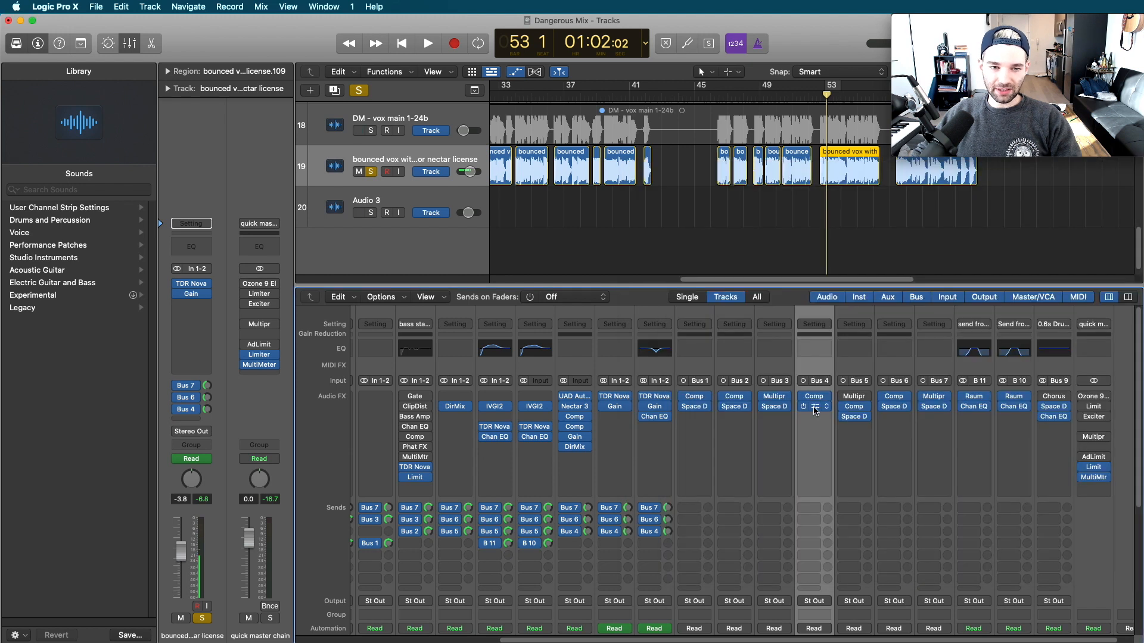
left_click(814, 408)
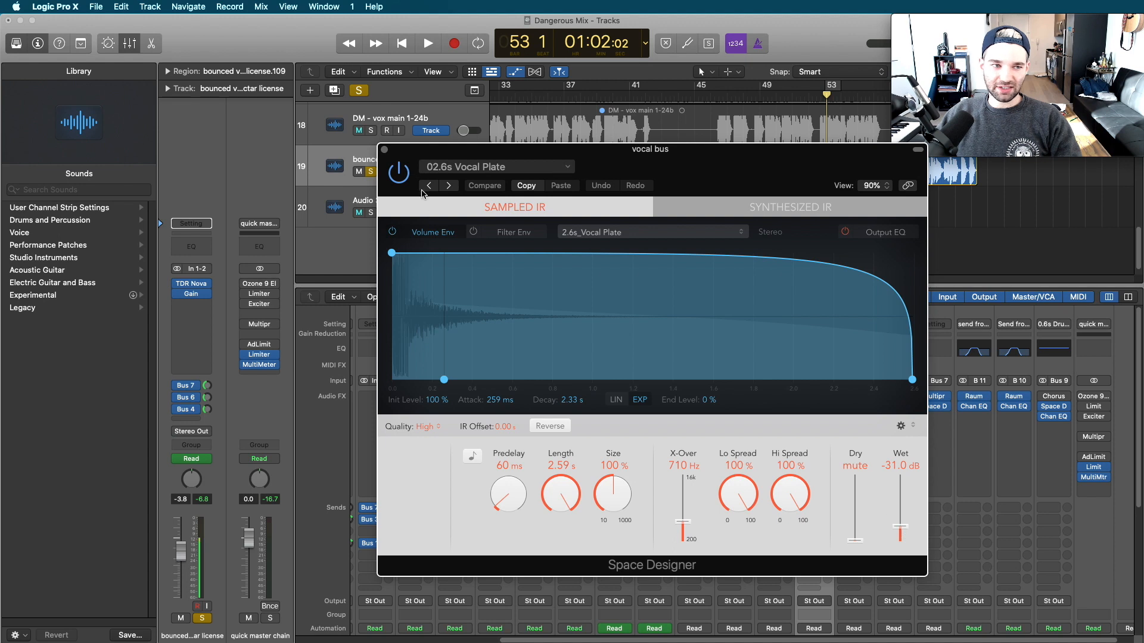
left_click(384, 150)
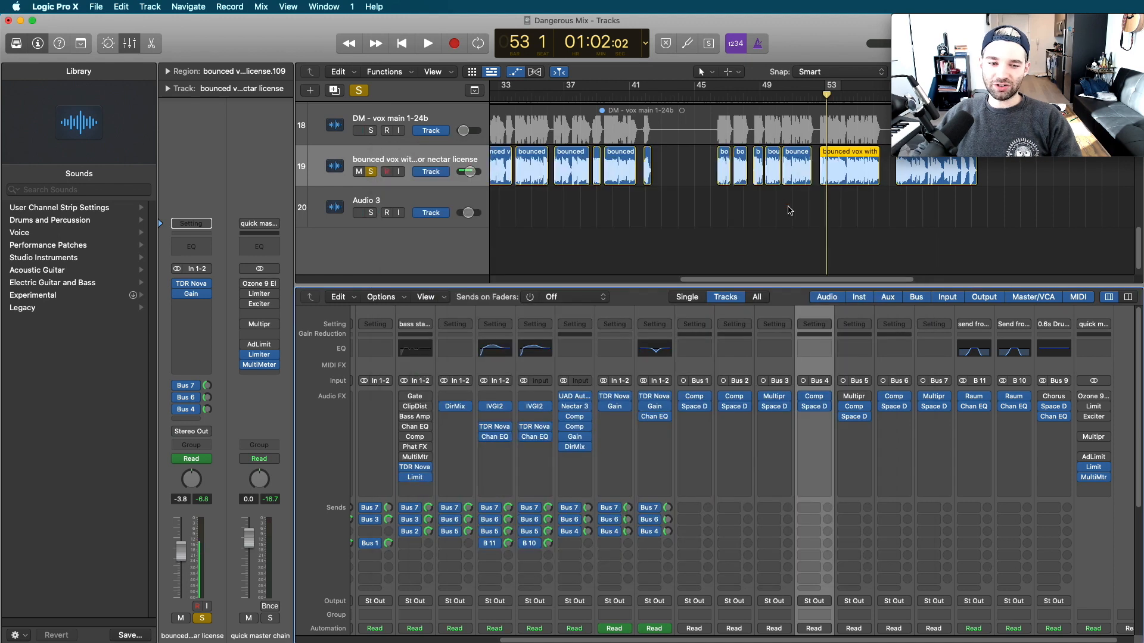
View the Compressor on the strings/guitar bus and the Space Designer reverb on the Rhythm and vox bus.
scroll(798, 474, "down", 5)
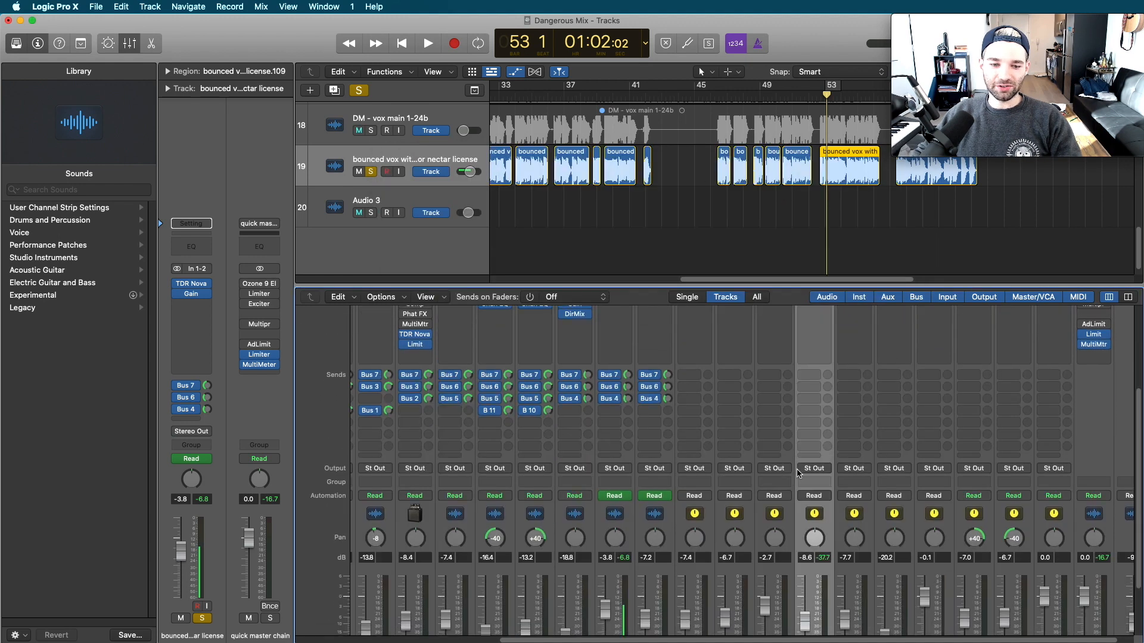
scroll(798, 473, "down", 3)
scroll(852, 482, "up", 2)
scroll(852, 482, "up", 5)
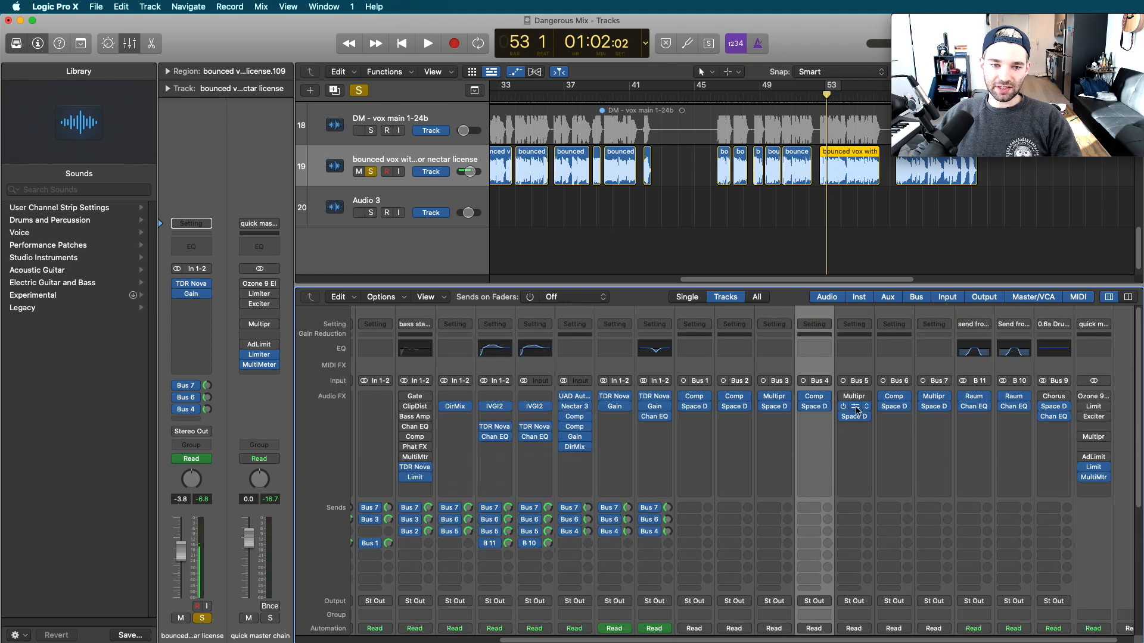
left_click(855, 409)
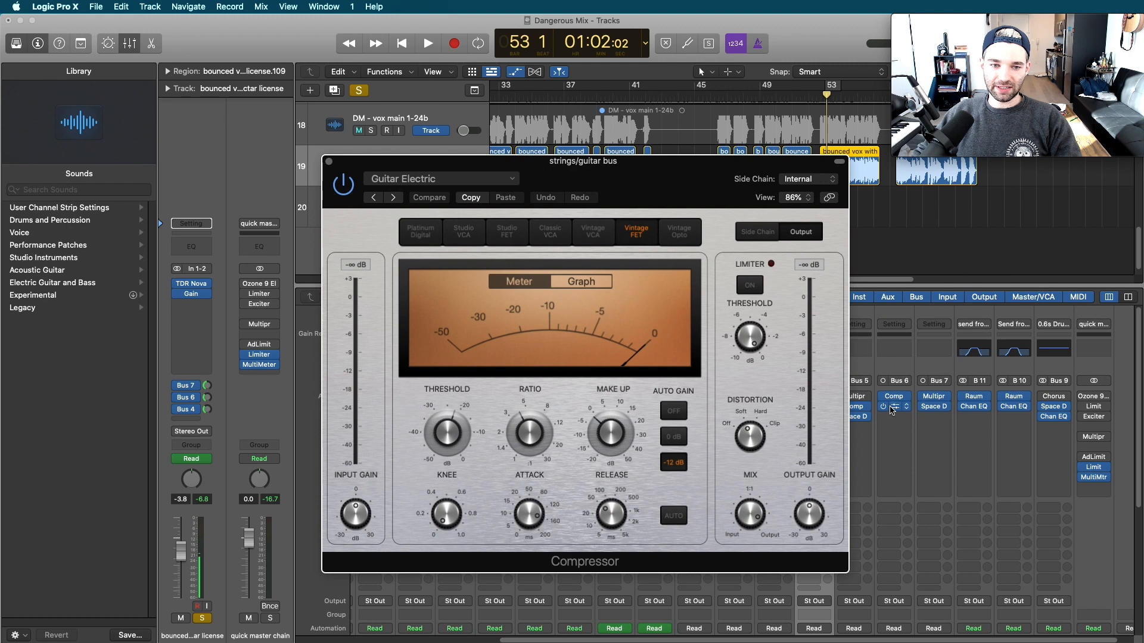
left_click(899, 408)
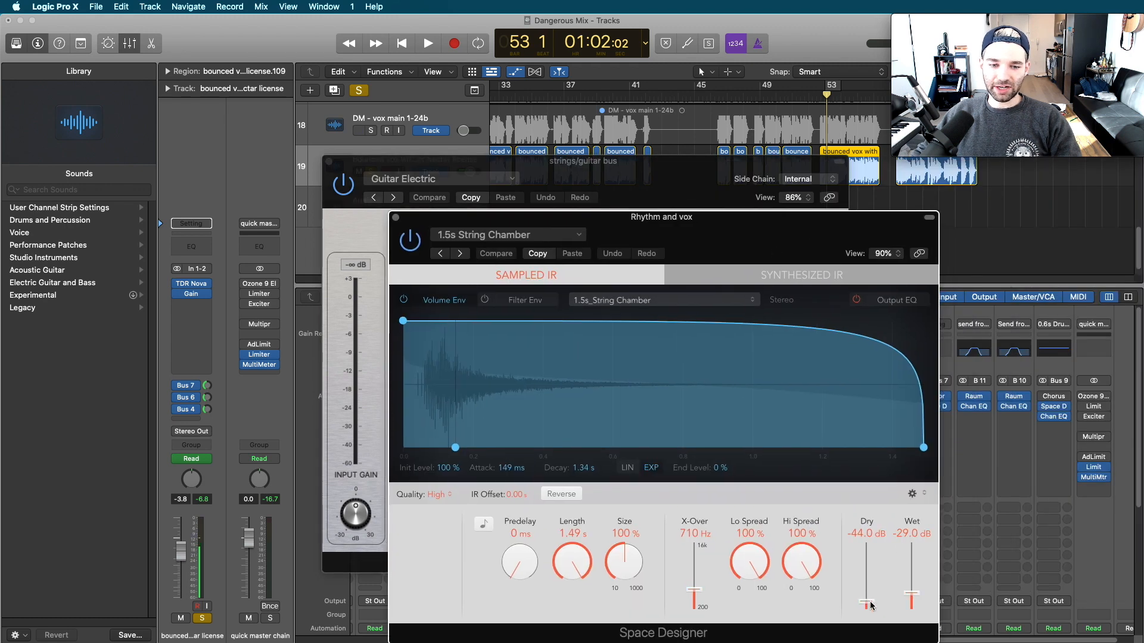
left_click(396, 218)
left_click(329, 160)
Select the guitar send channels and scott gtr 1 in the mixer to compare their opposite panning.
left_click(1005, 628)
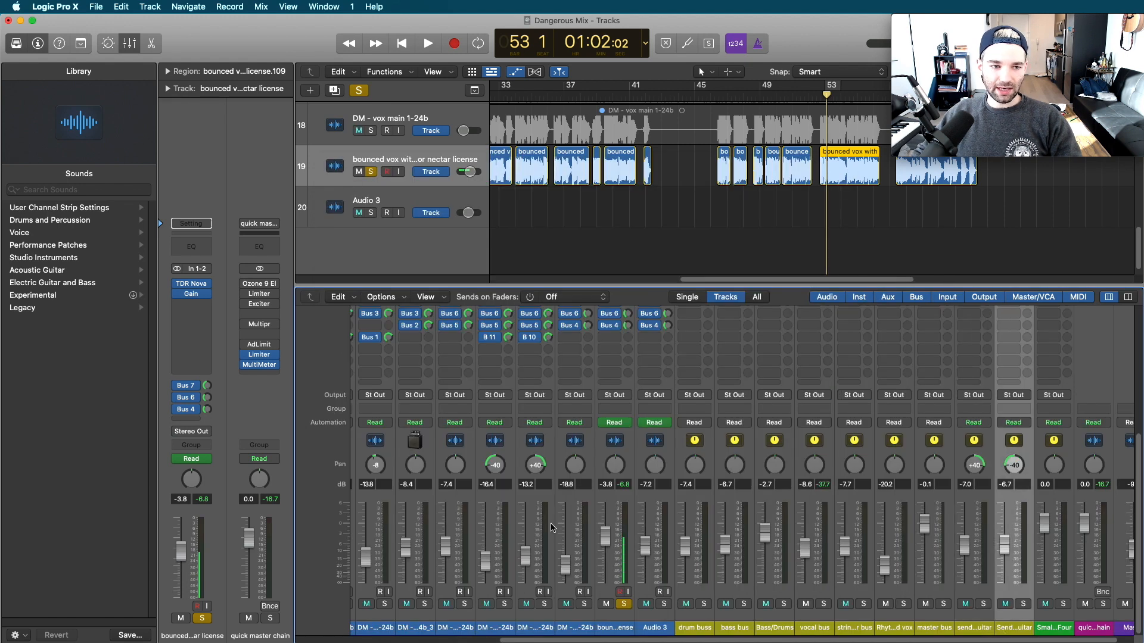
scroll(620, 453, "up", 1)
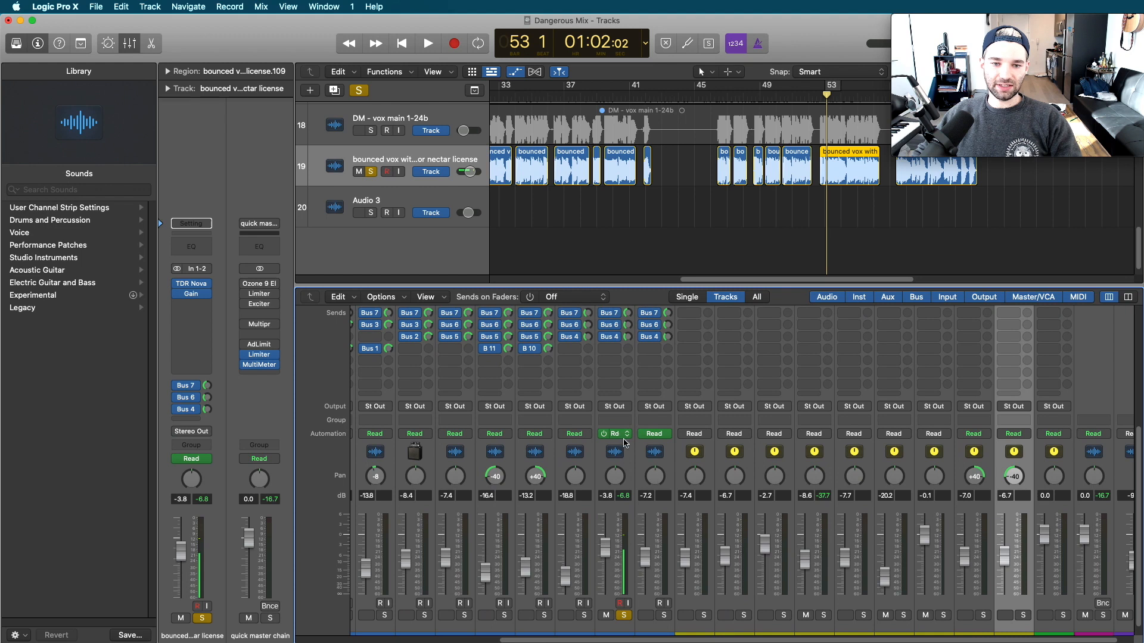
scroll(578, 536, "down", 1)
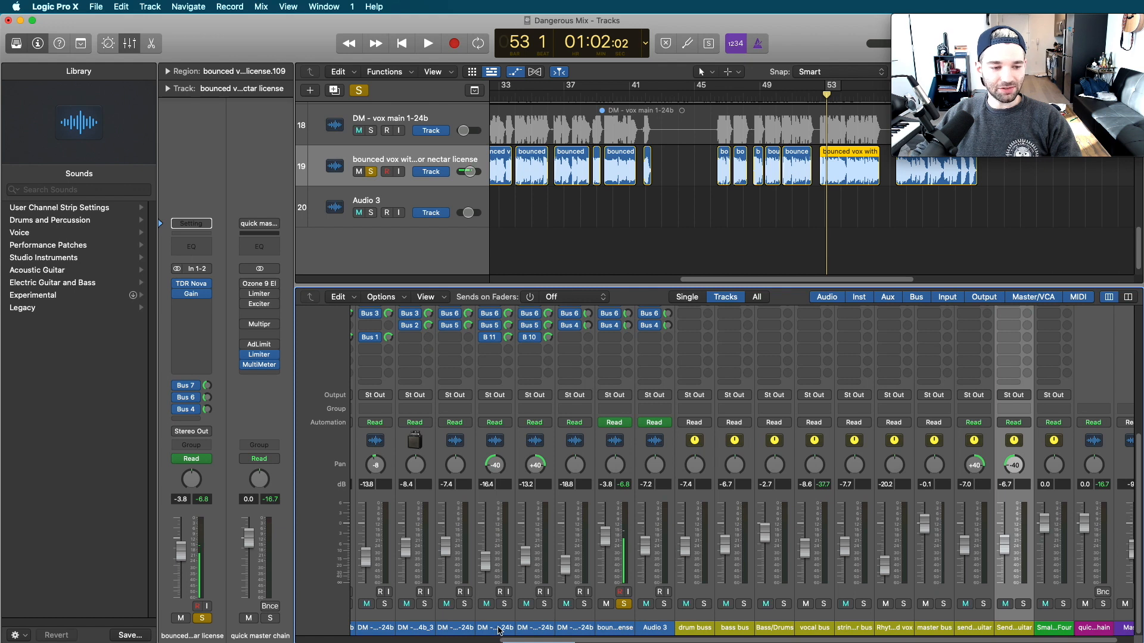
left_click(498, 629)
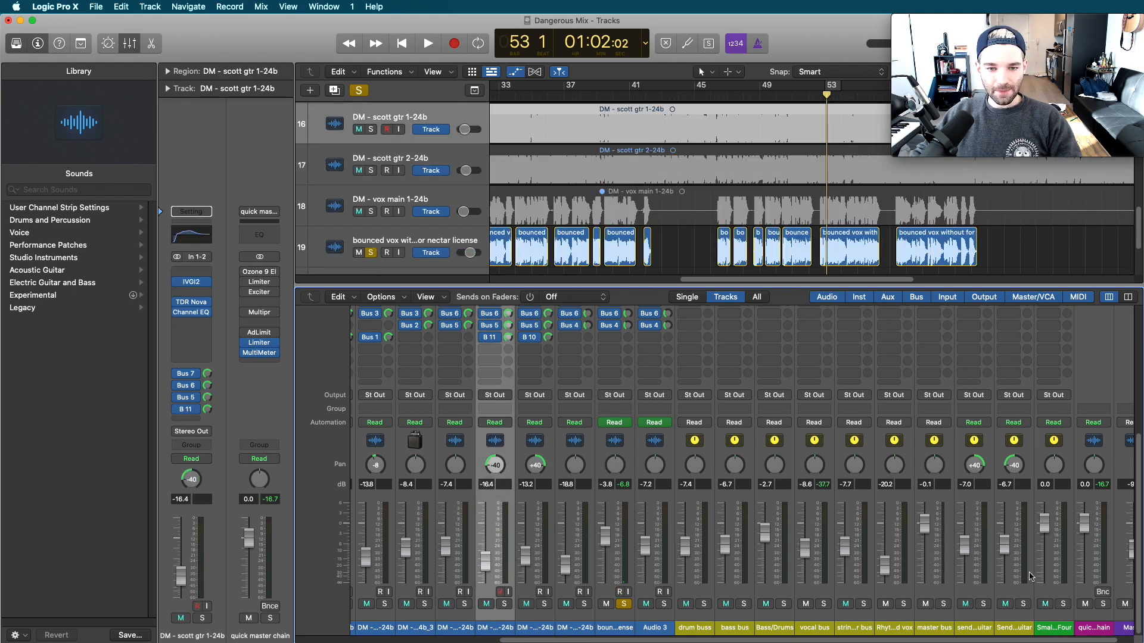
left_click(976, 632)
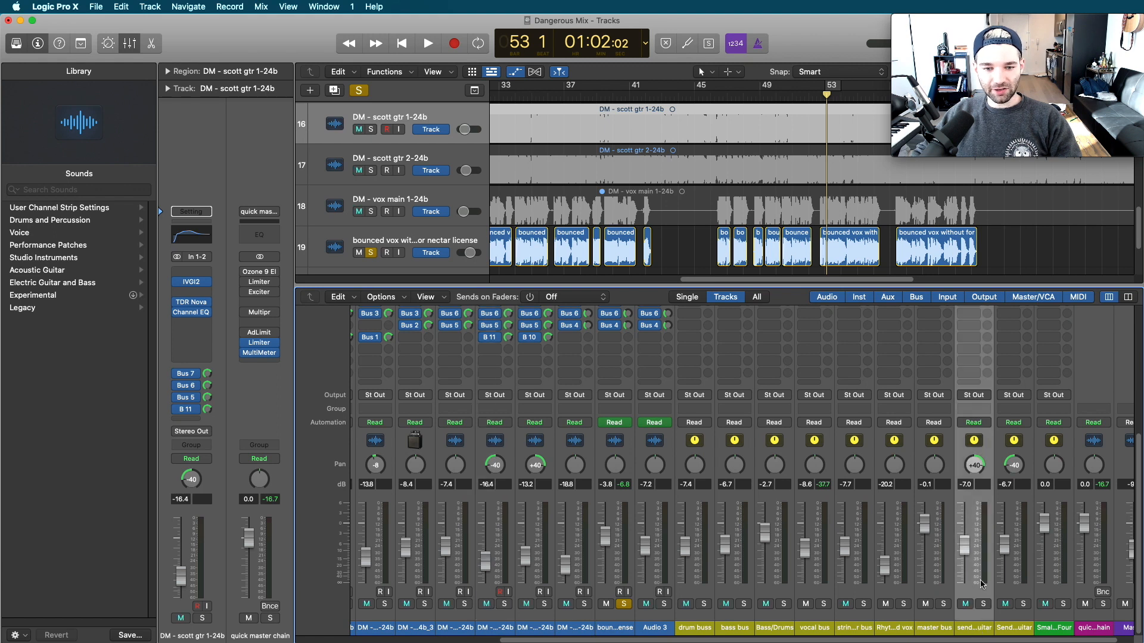
Play scott gtr 1 soloed with its +40 guitar send, toggle the guitar's solo, and clear all solos before stopping playback.
left_click(502, 604)
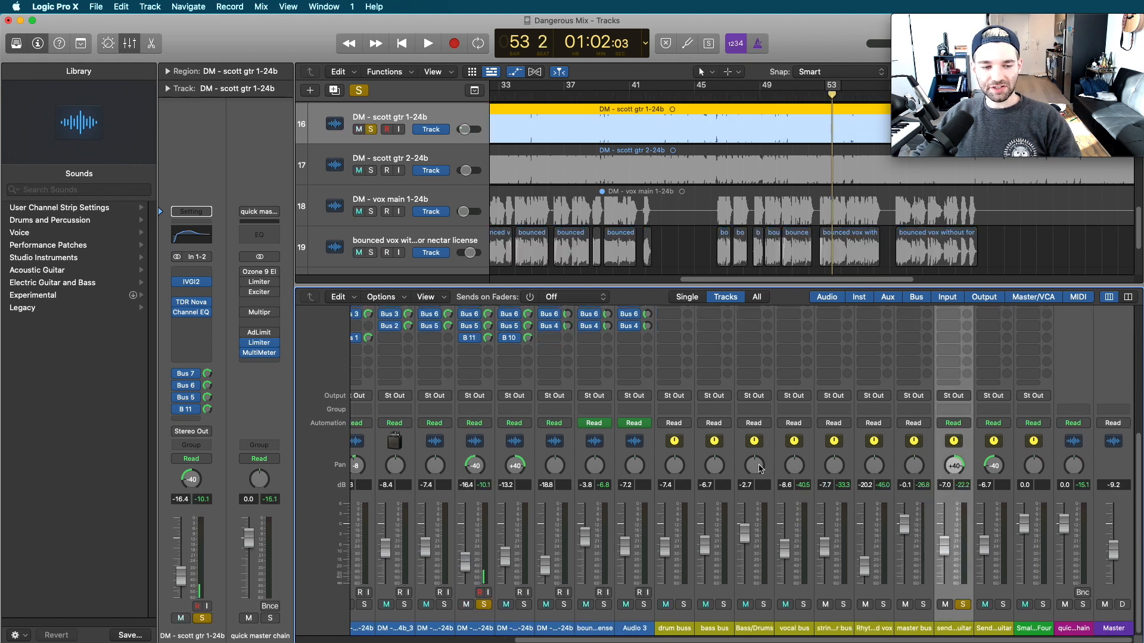
key("space")
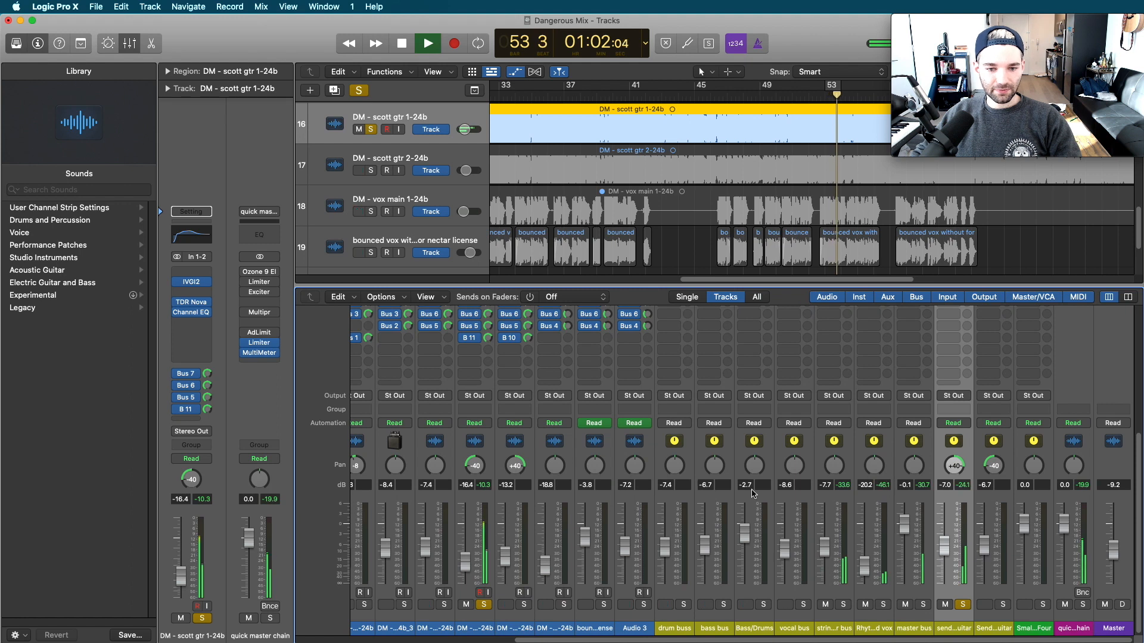
left_click(483, 605)
left_click(483, 604)
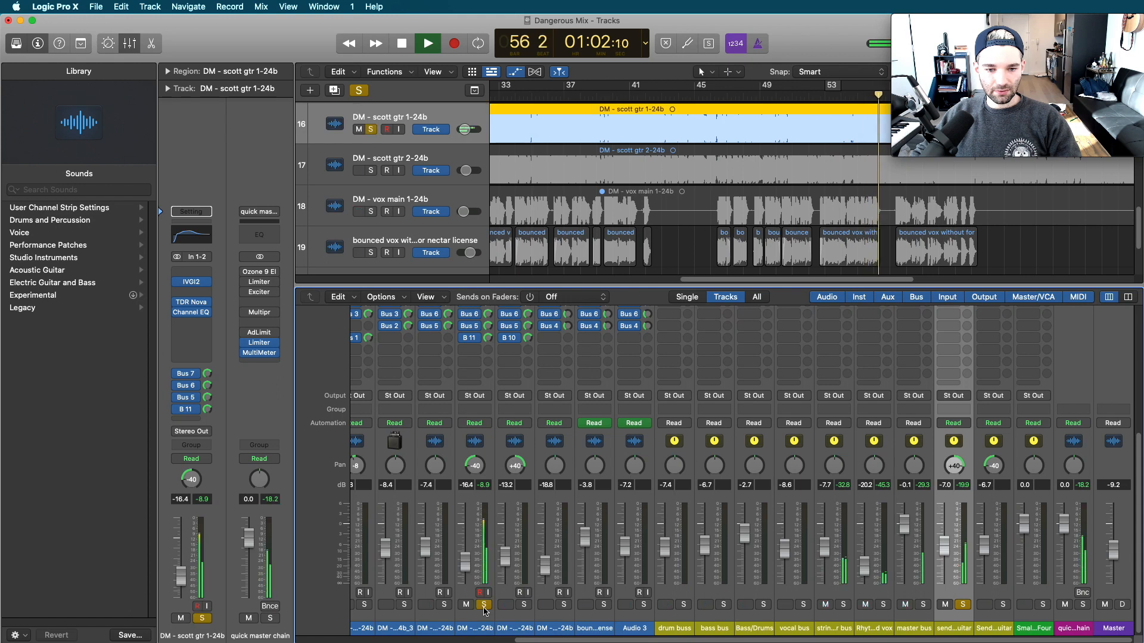
left_click(963, 605, "alt")
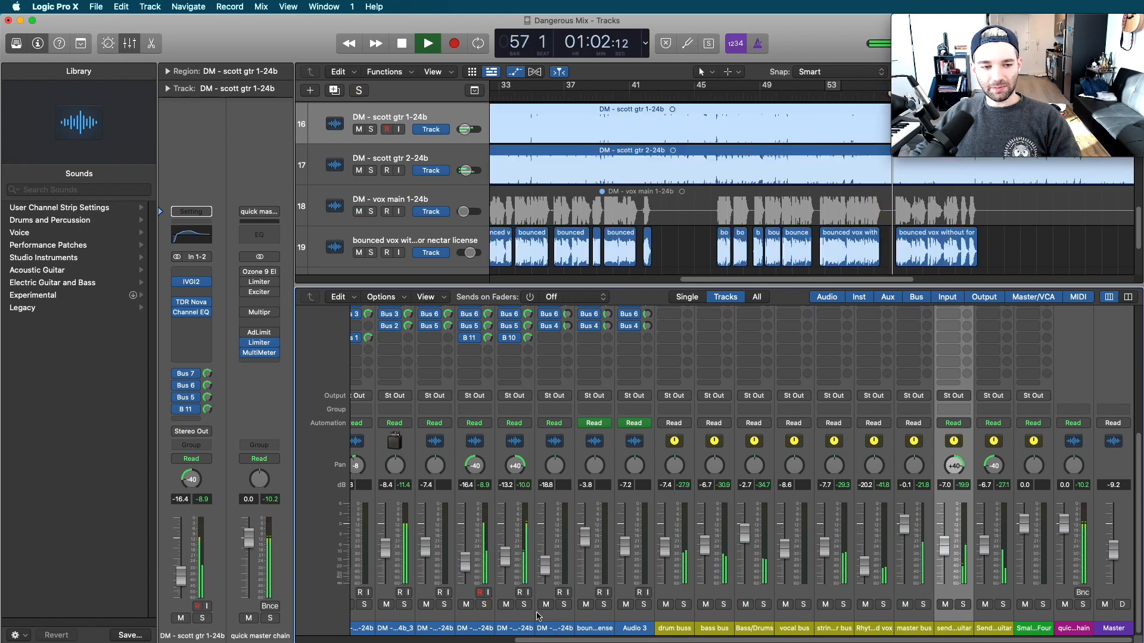
key("space")
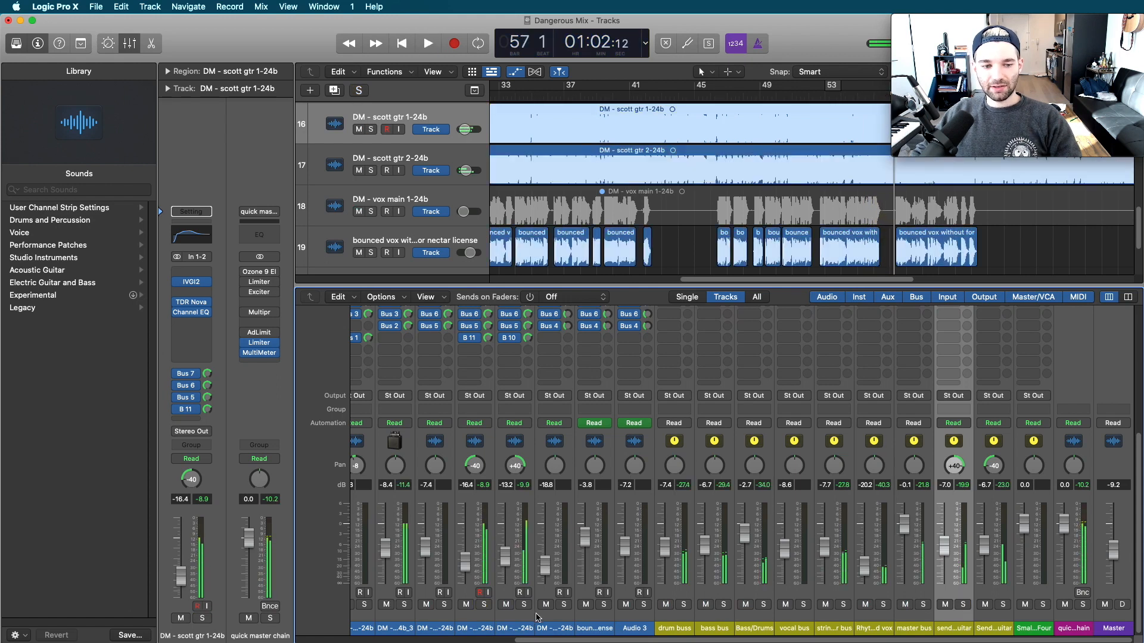
Solo scott gtr 1 and scott gtr 2, and play them while toggling the two guitar send solos to compare the sound.
left_click(484, 605)
left_click(523, 604)
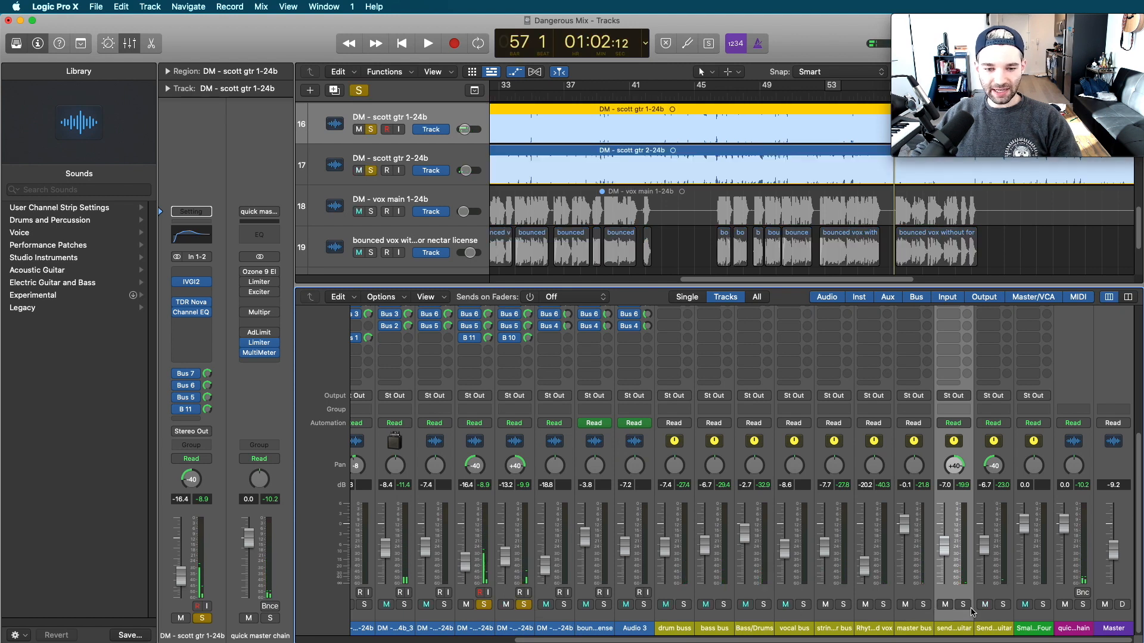
left_click(1003, 605)
key("space")
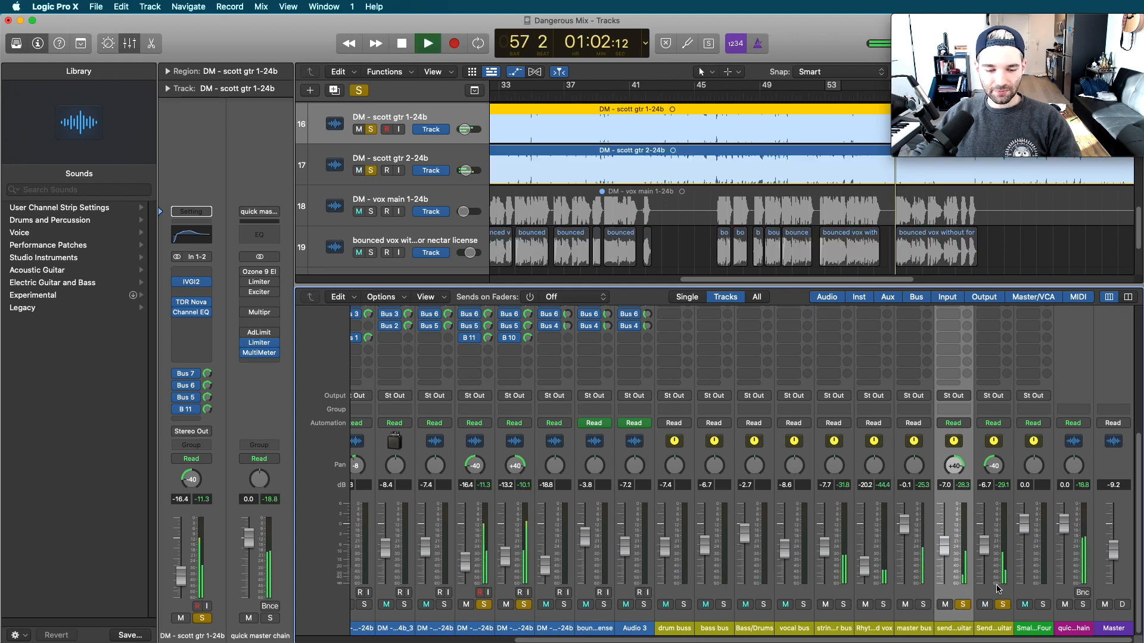
left_click(963, 605)
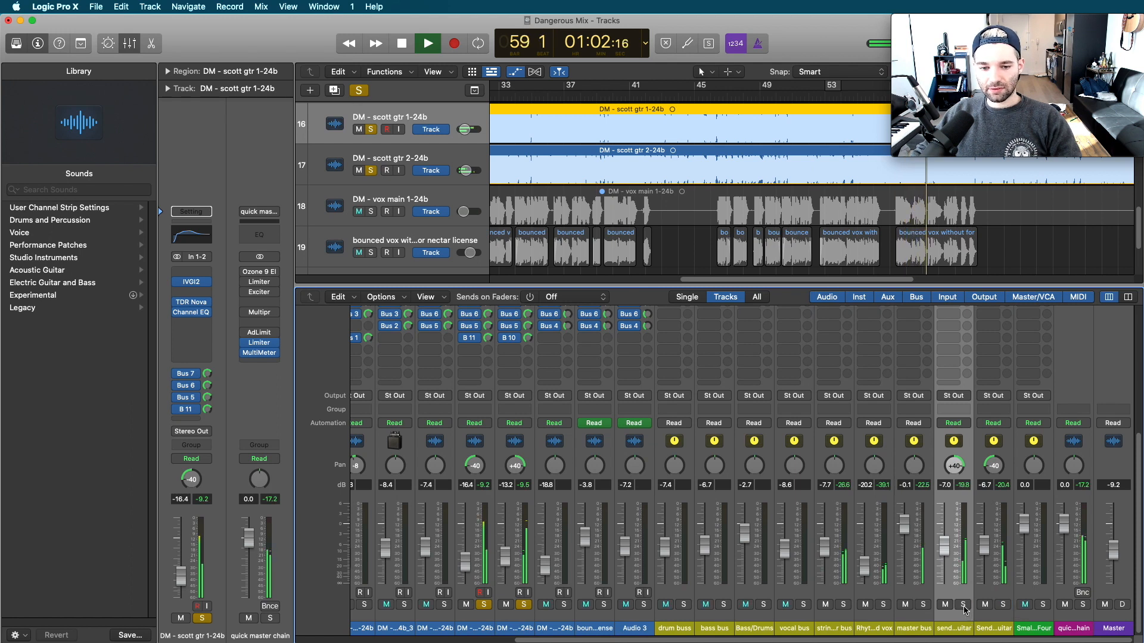
key("space")
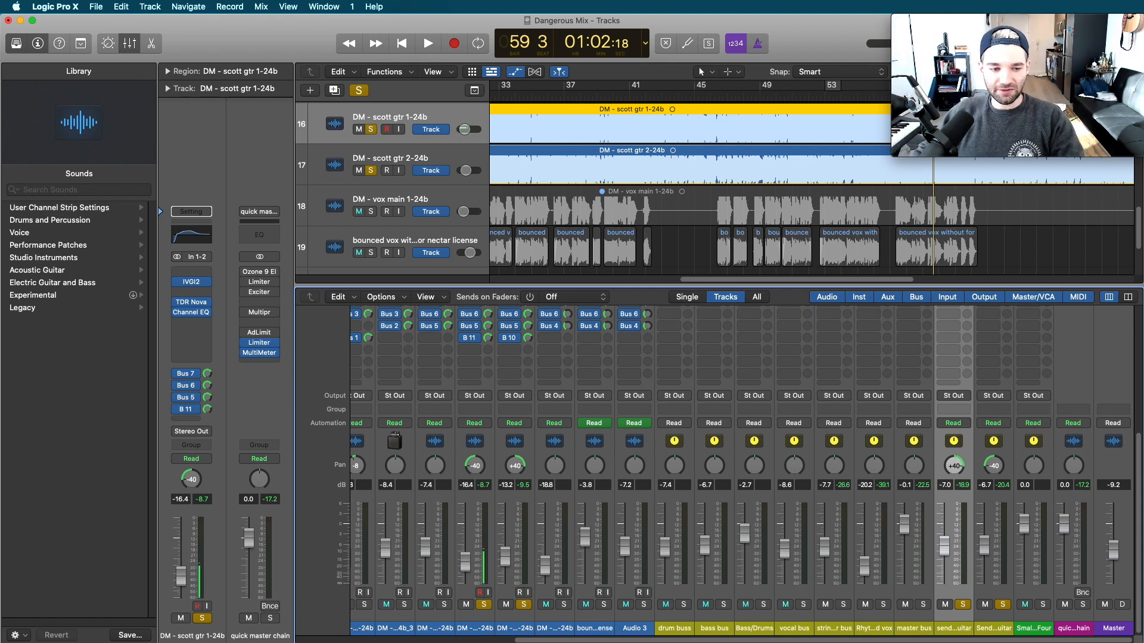
key("space")
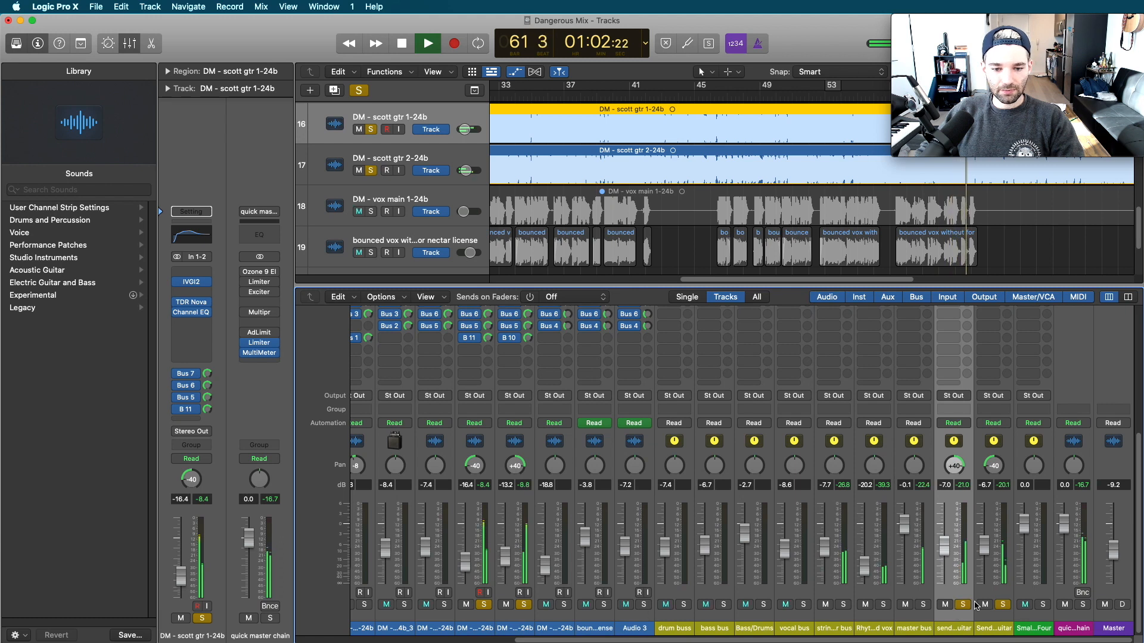
key("space")
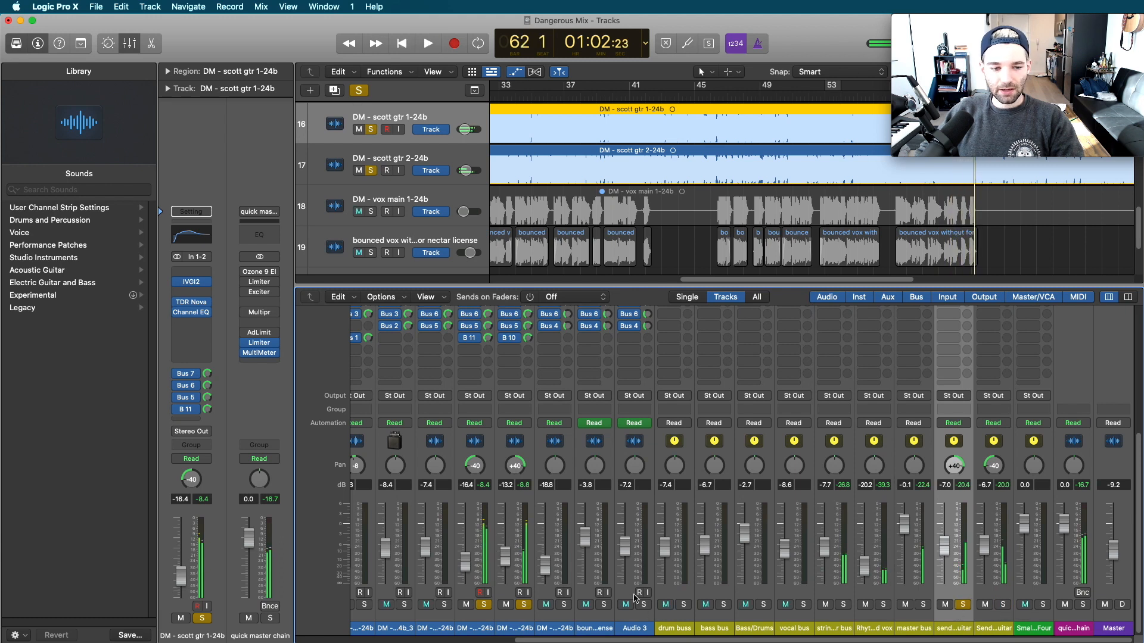
Clear the guitar solos, then solo all aux channels from drum buss through the Small Four reverb and play only the returns.
left_click(685, 605, "alt")
left_click_drag(685, 604, 1036, 607)
left_click(524, 111)
key("space")
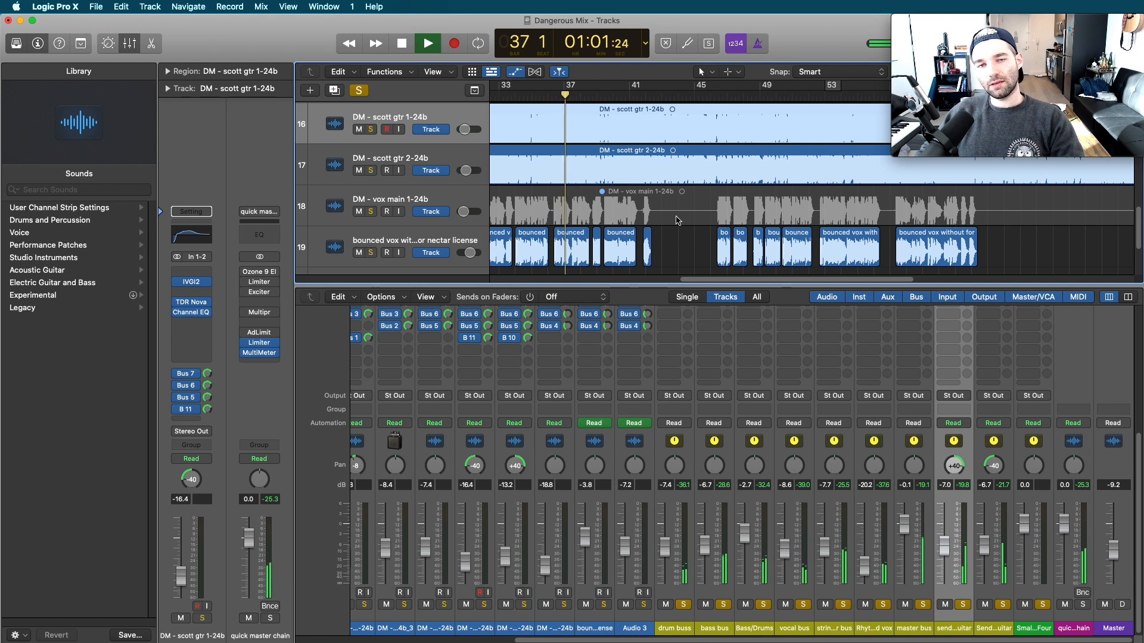
key("space")
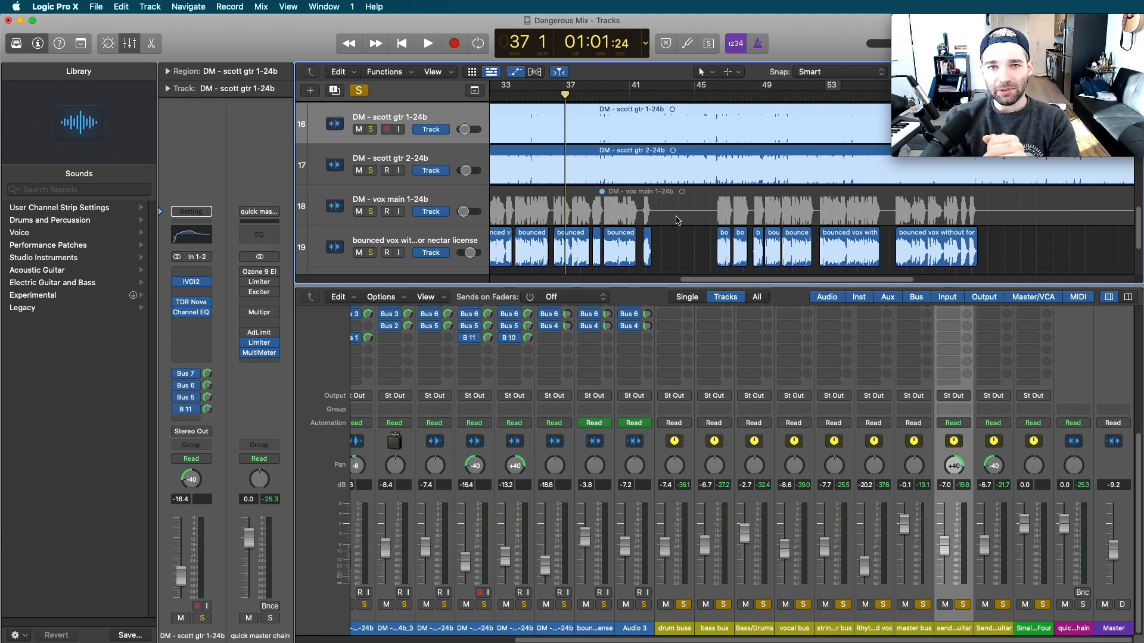
key("s")
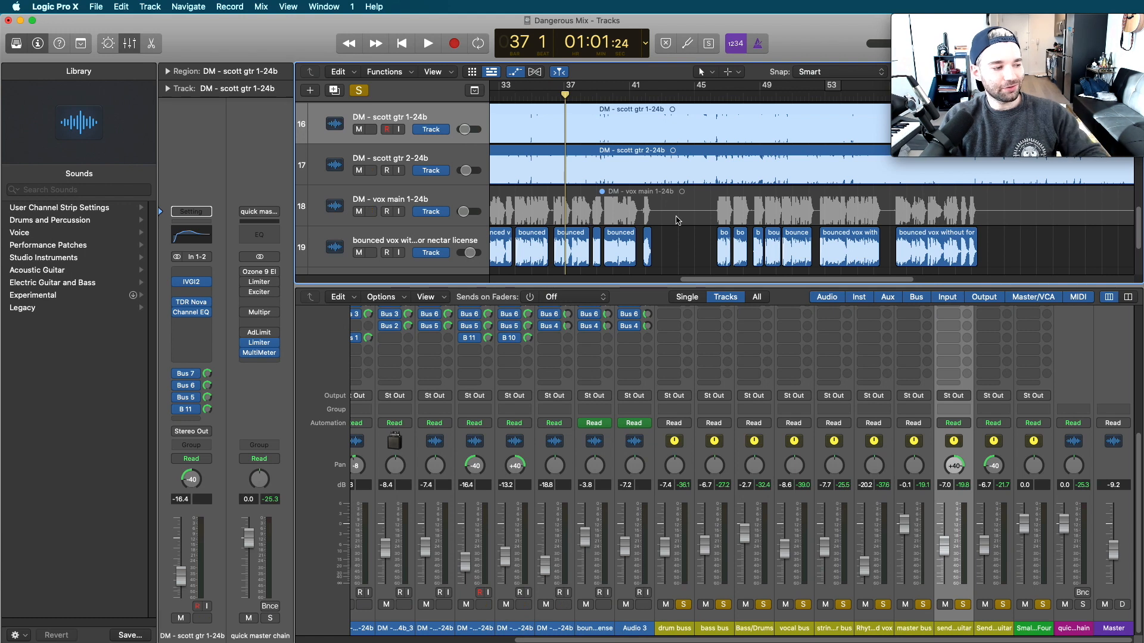
key("s")
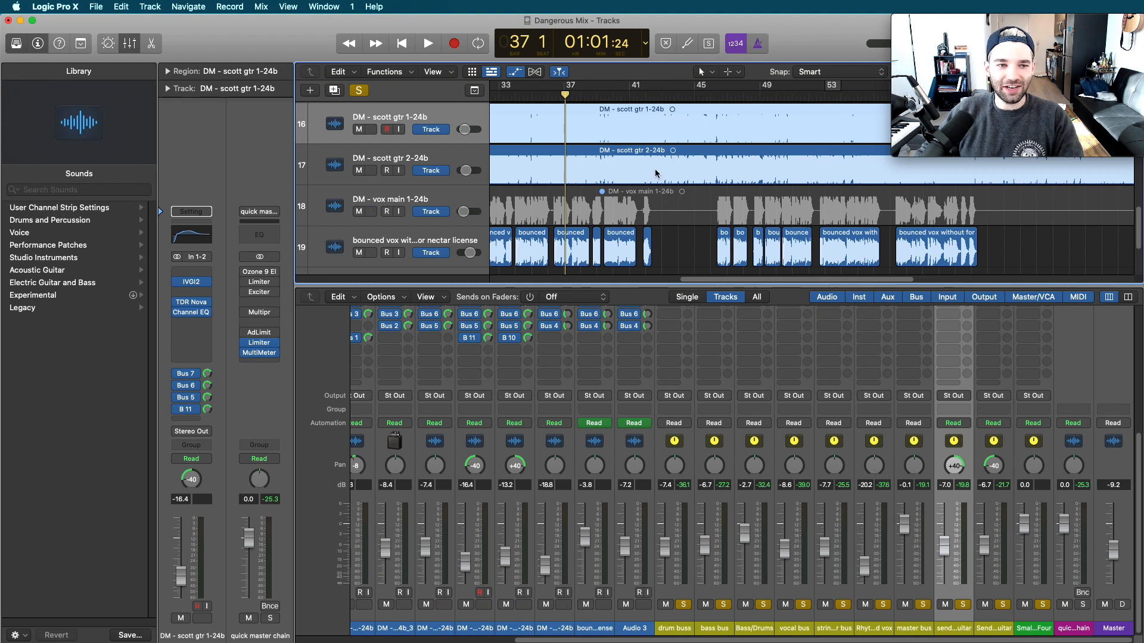
key("space")
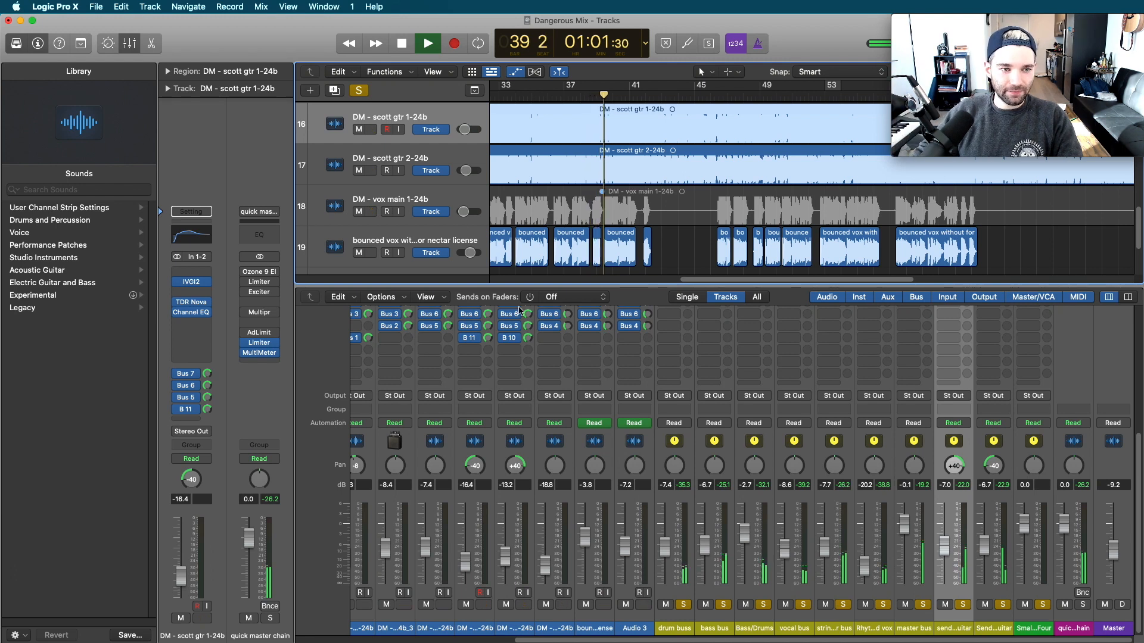
Clear all solos during playback, mute and unmute all the bus and send channels to compare the mix, and stop.
left_click(359, 90)
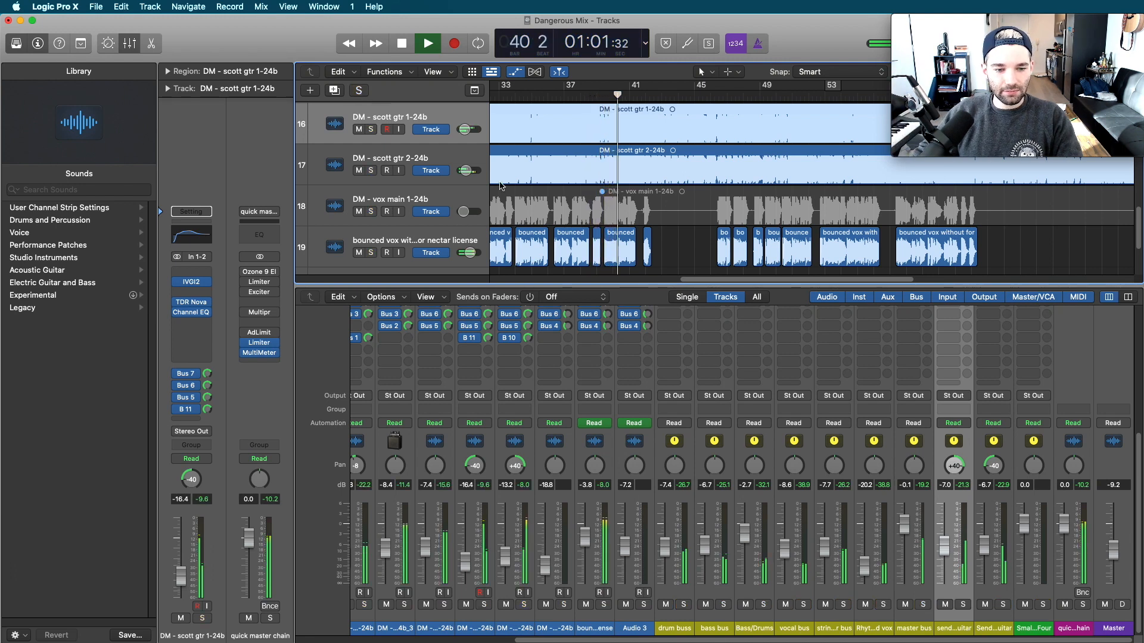
left_click_drag(665, 605, 1025, 608)
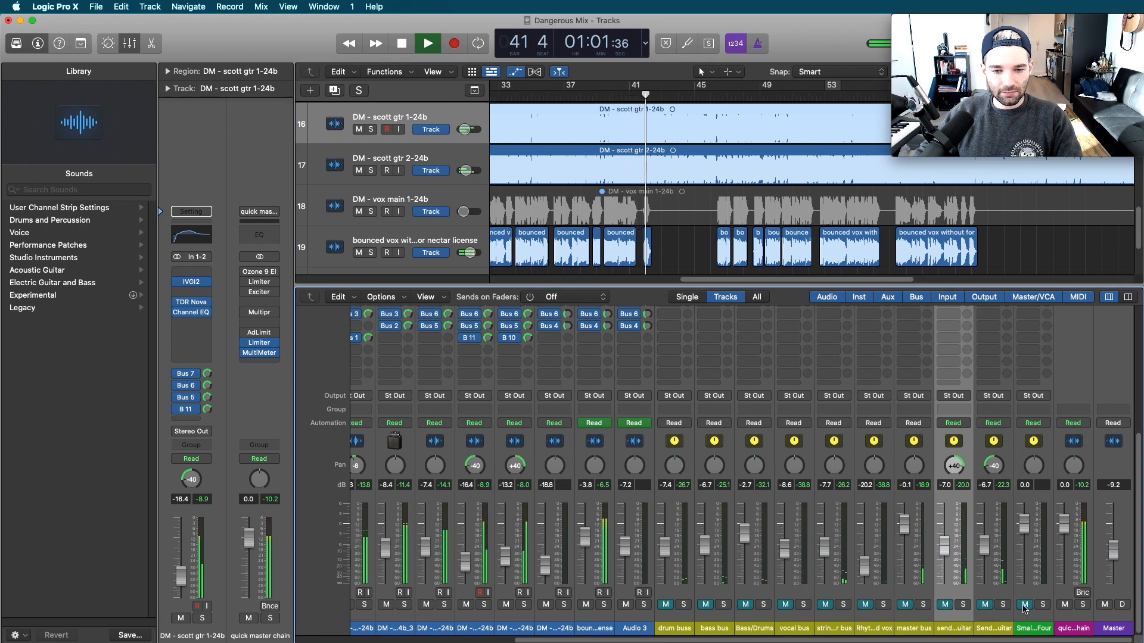
left_click_drag(666, 605, 1024, 608)
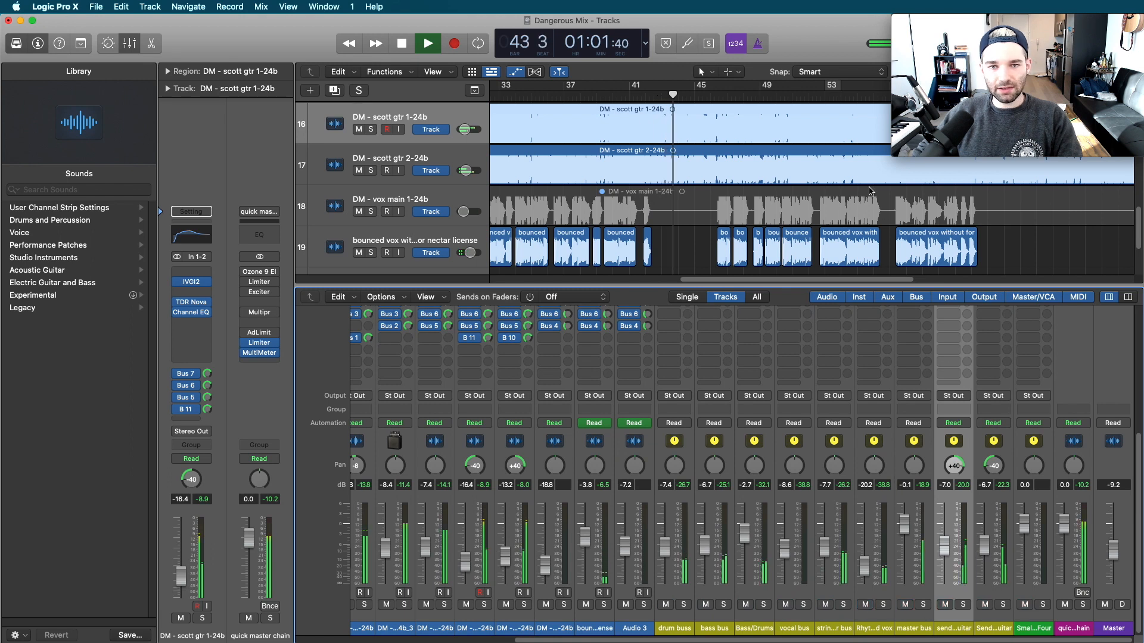
key("space")
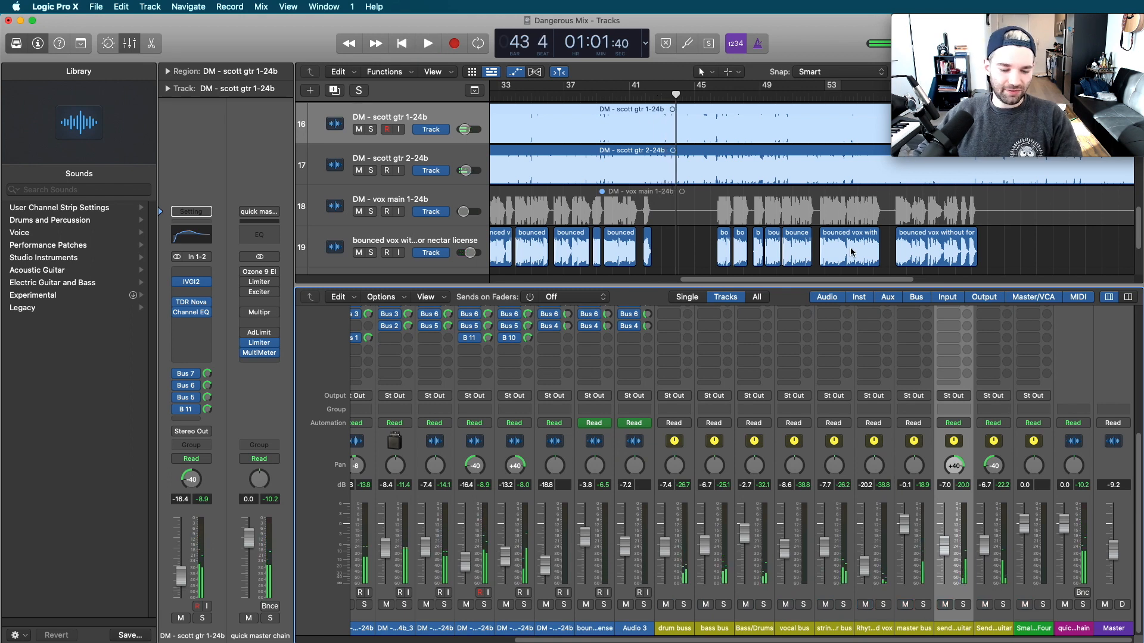
Place the playhead at bar 25, just before the chorus marker.
key("super+Left")
key("super+Left")
key("super+Left")
key("super+Up")
scroll(797, 207, "up", 8)
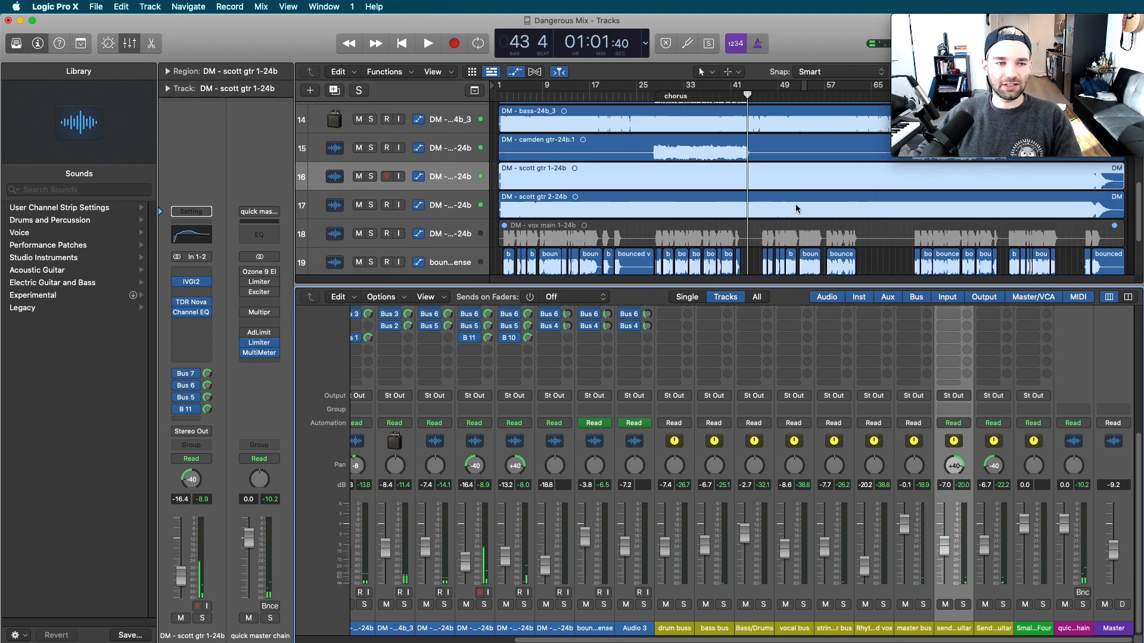
scroll(788, 215, "up", 2)
left_click(506, 121)
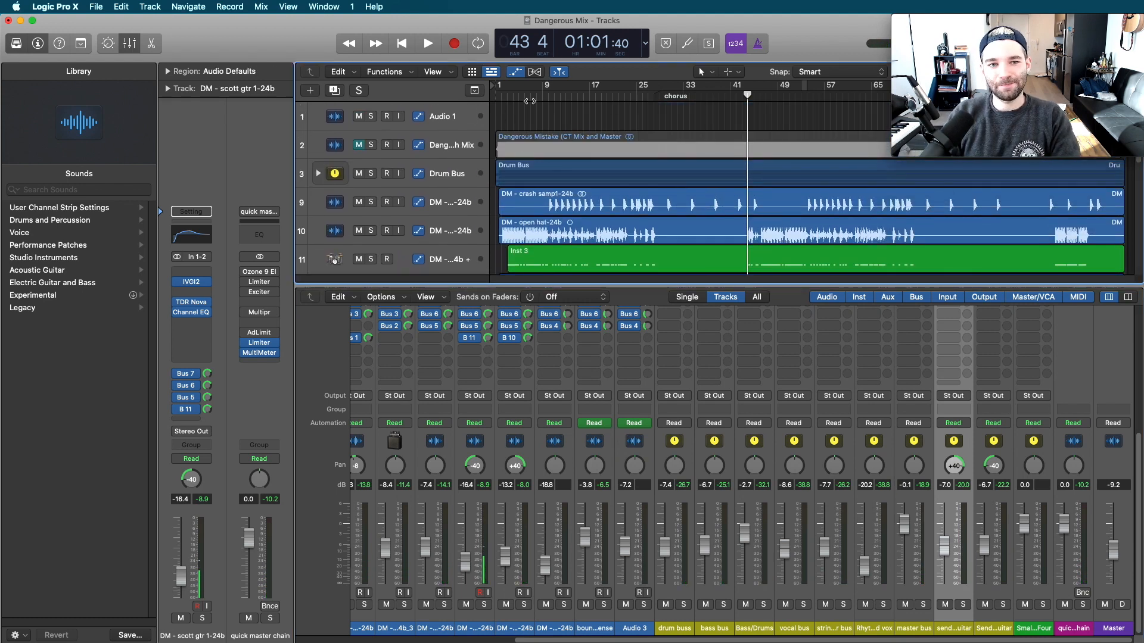
left_click(637, 94)
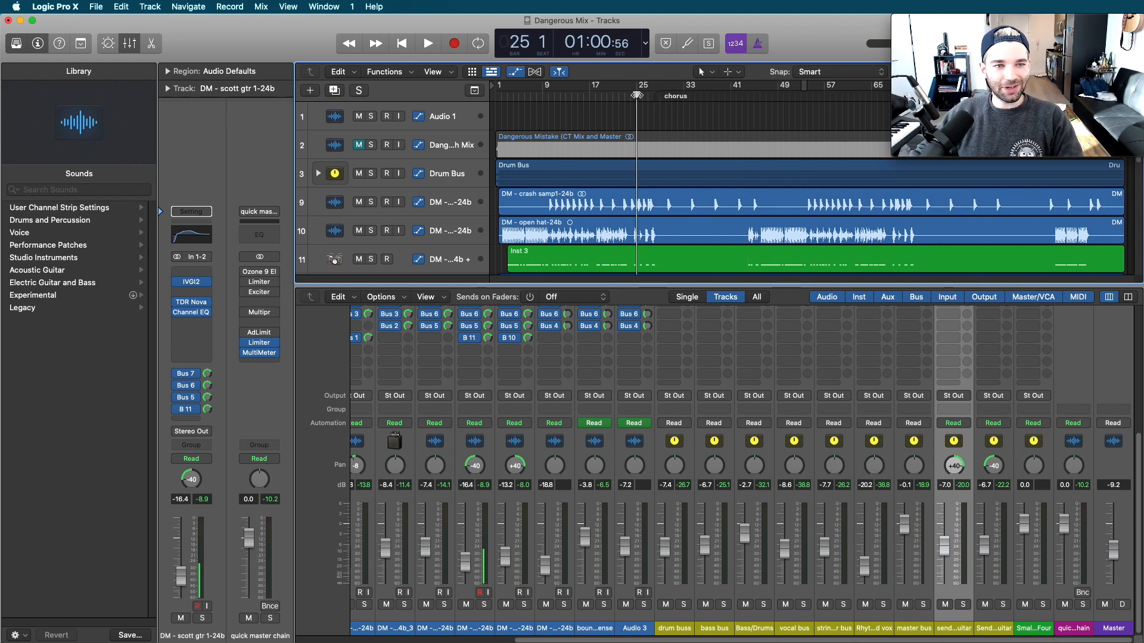
Play the Dangerous Mistake mix on track 2 soloed, switch to the current mix by removing the solo, and stop playback.
left_click(371, 147)
key("space")
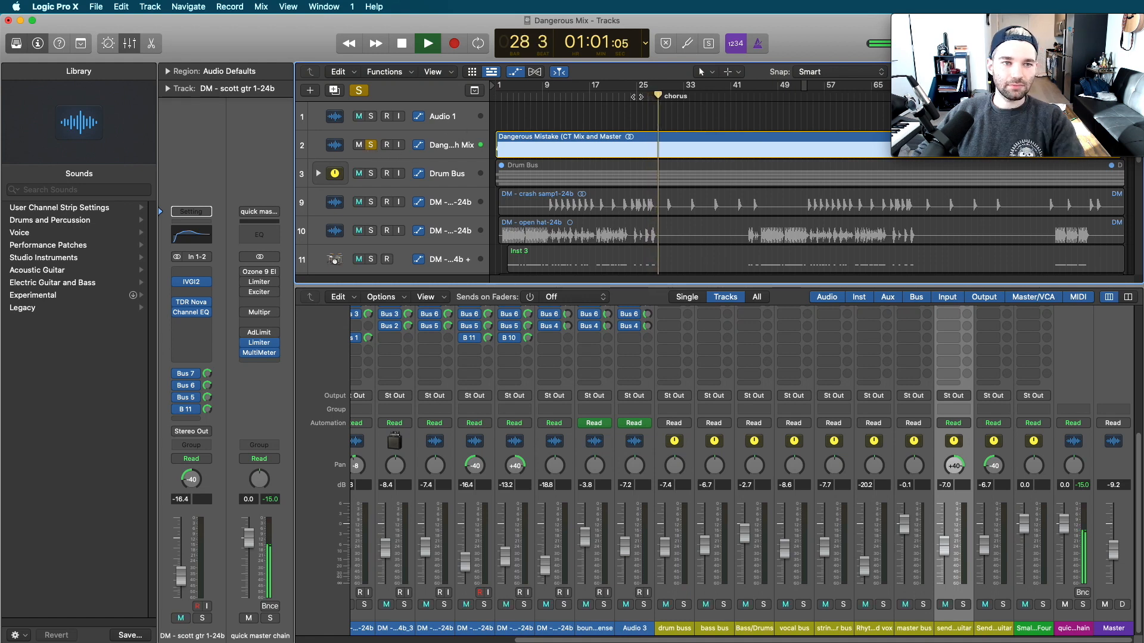
left_click(373, 145)
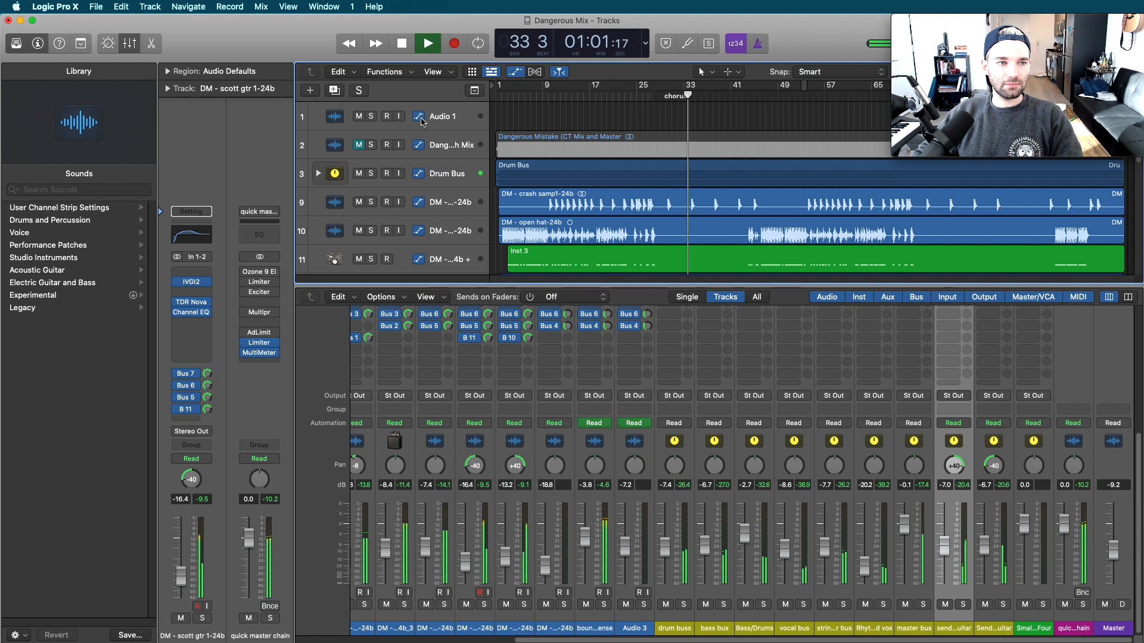
left_click(447, 123)
key("space")
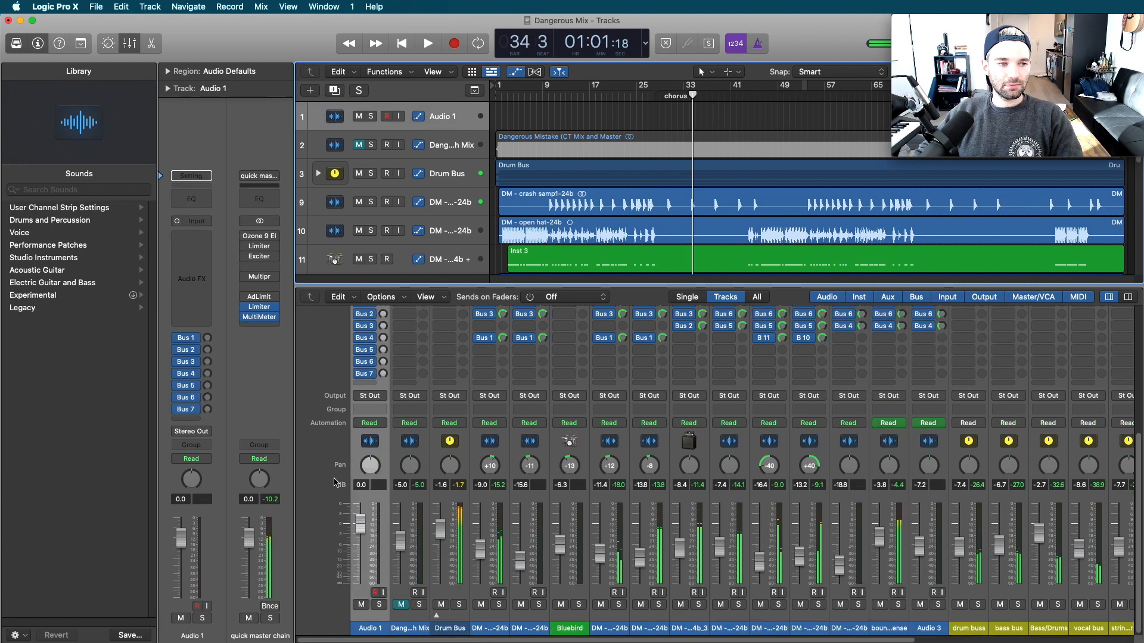
Raise the master volume to -3.2 dB while playing the current mix, and stop playback.
left_click(889, 25)
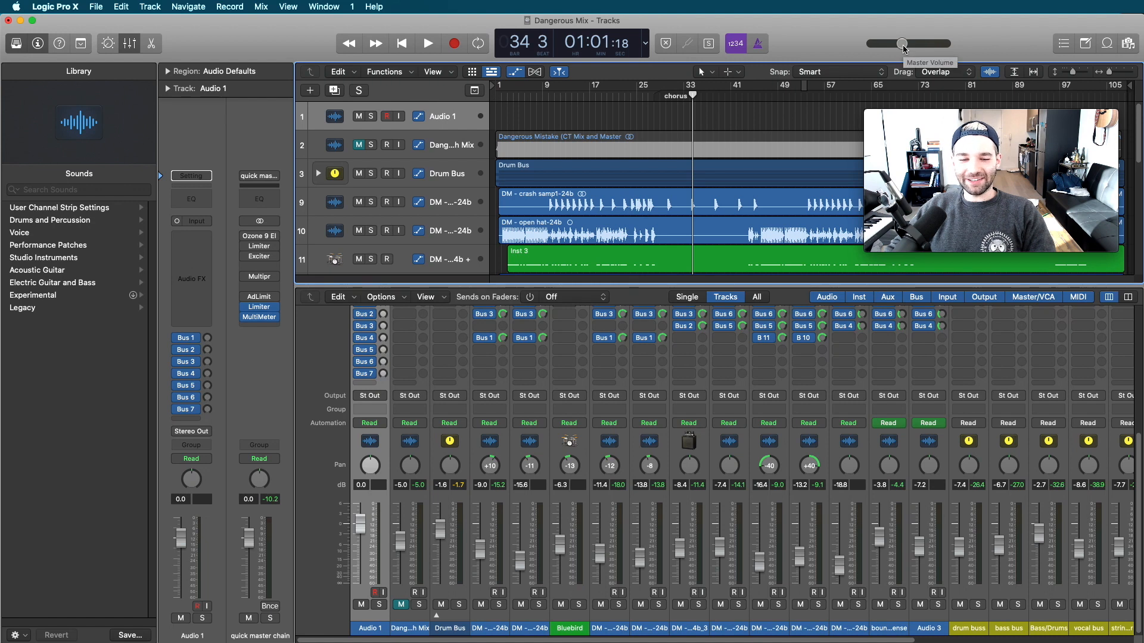
key("space")
left_click_drag(902, 45, 934, 51)
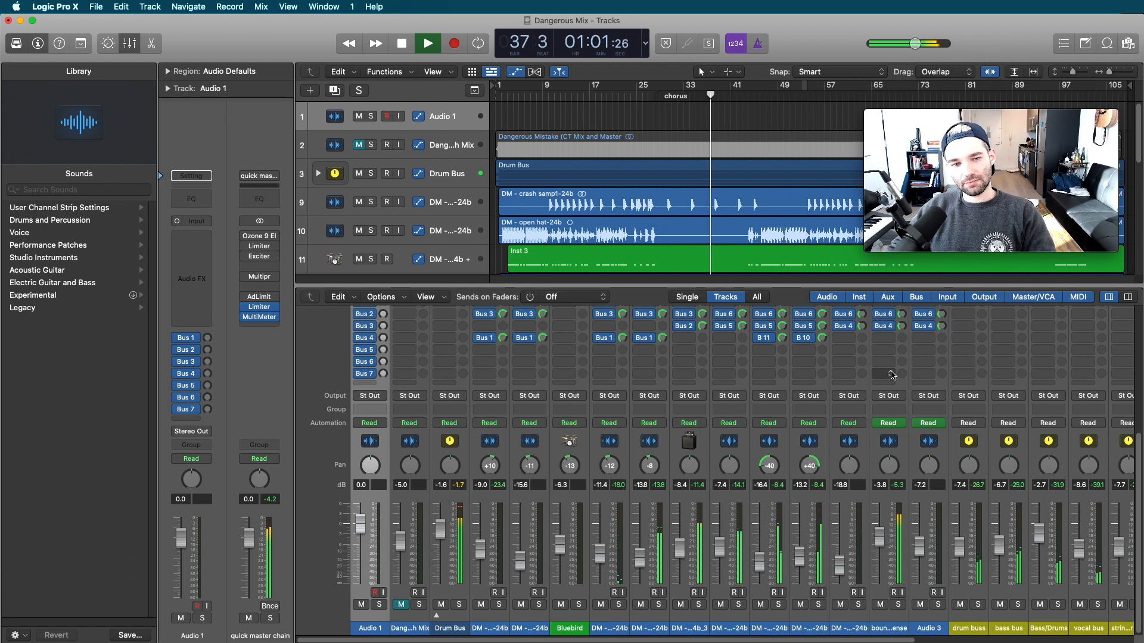
key("space")
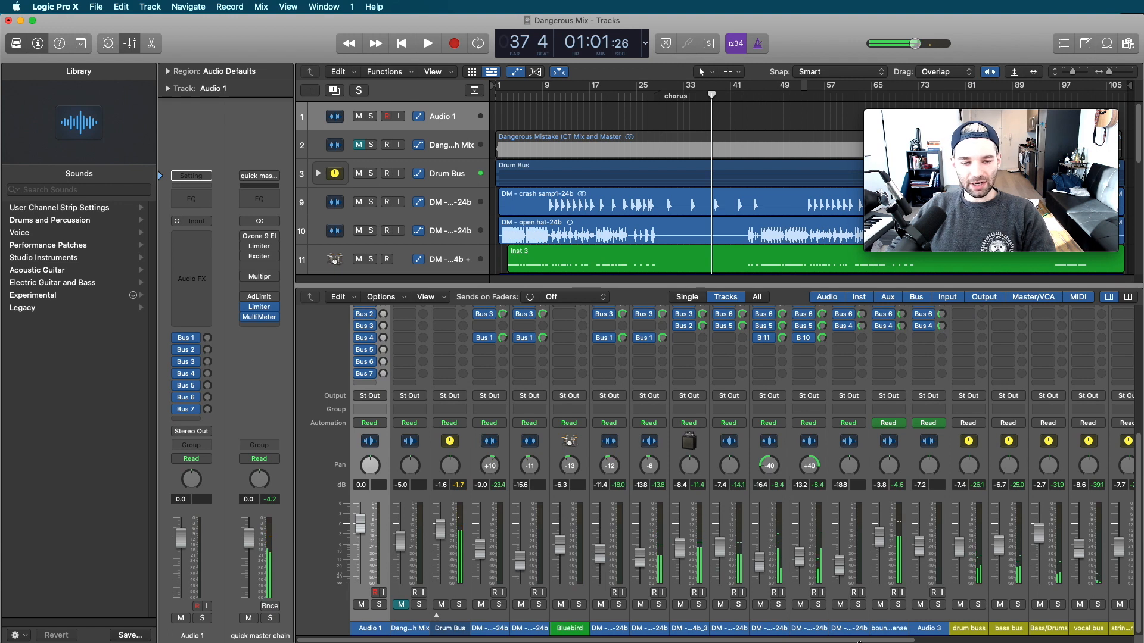
Open the Limiter on the quick master chain channel, view its gain and output level settings, and close it.
left_click_drag(859, 641, 1077, 640)
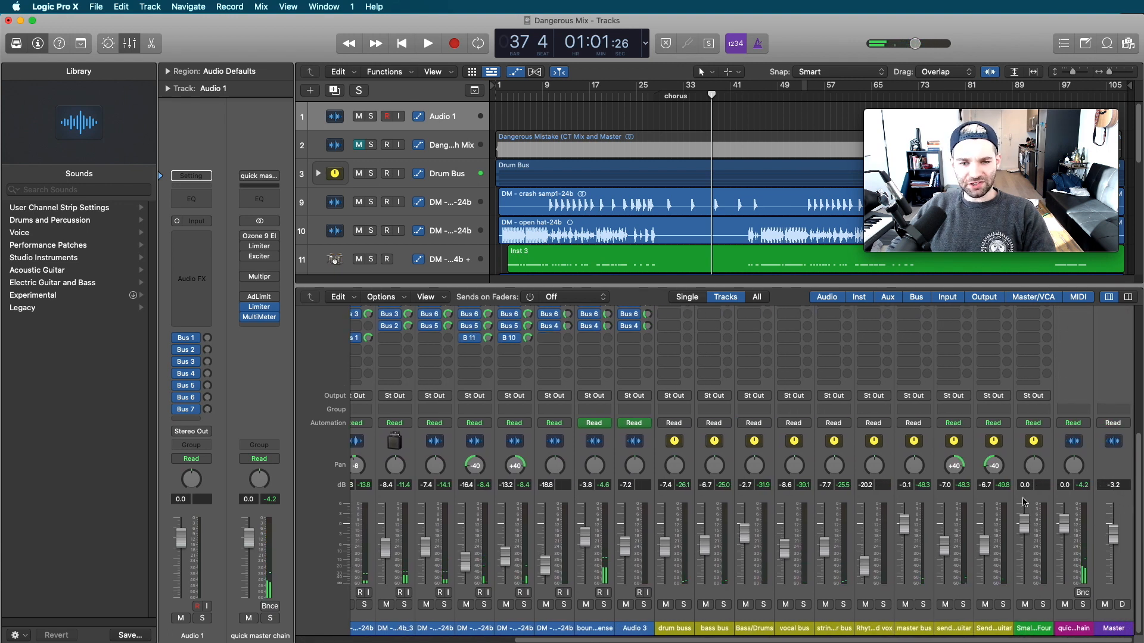
scroll(1023, 502, "up", 5)
left_click(1073, 467)
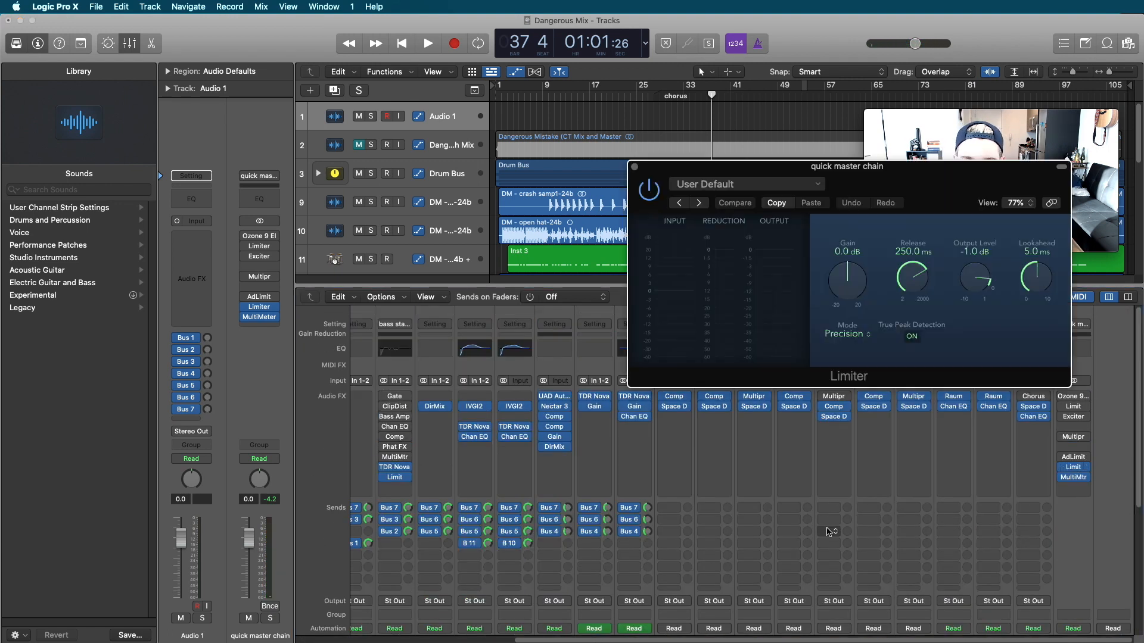
left_click_drag(923, 188, 797, 218)
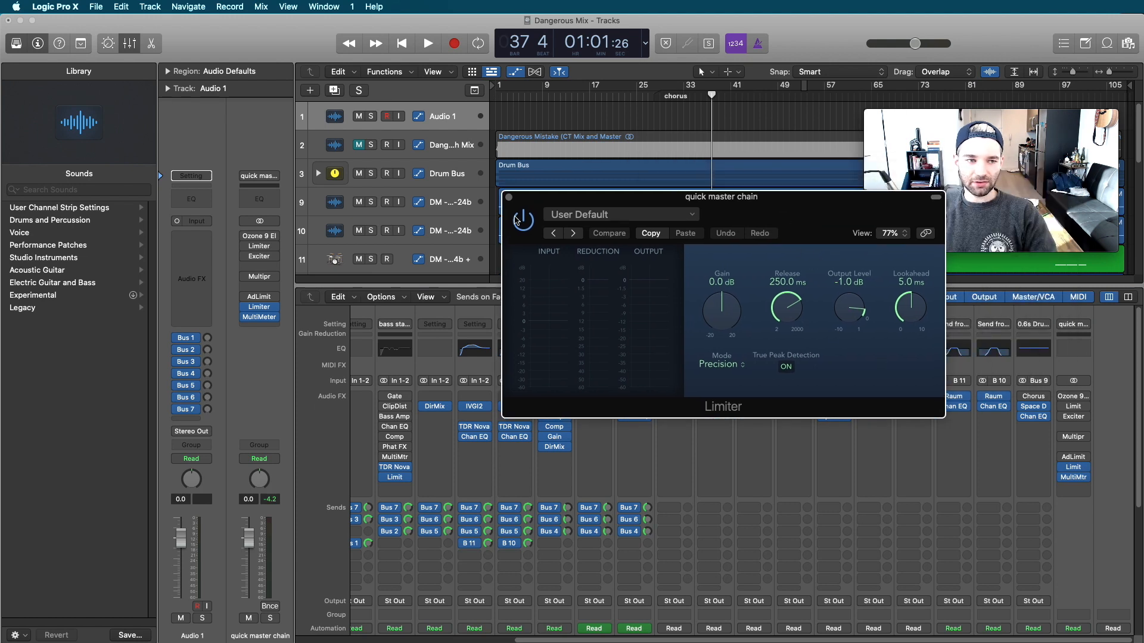
left_click(509, 197)
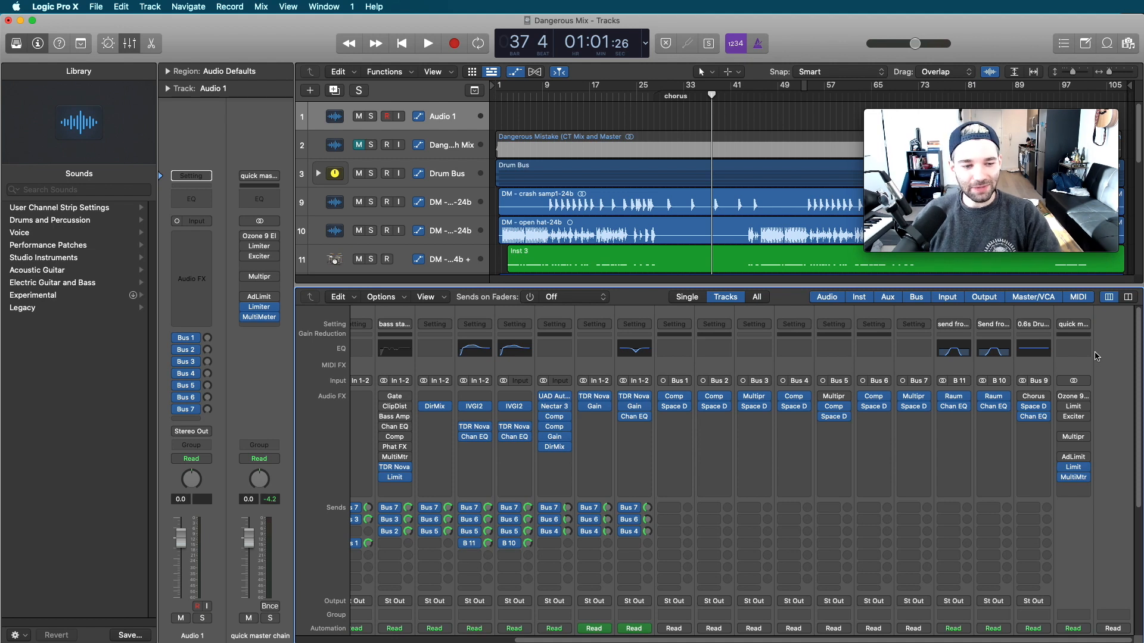
scroll(1095, 356, "down", 5)
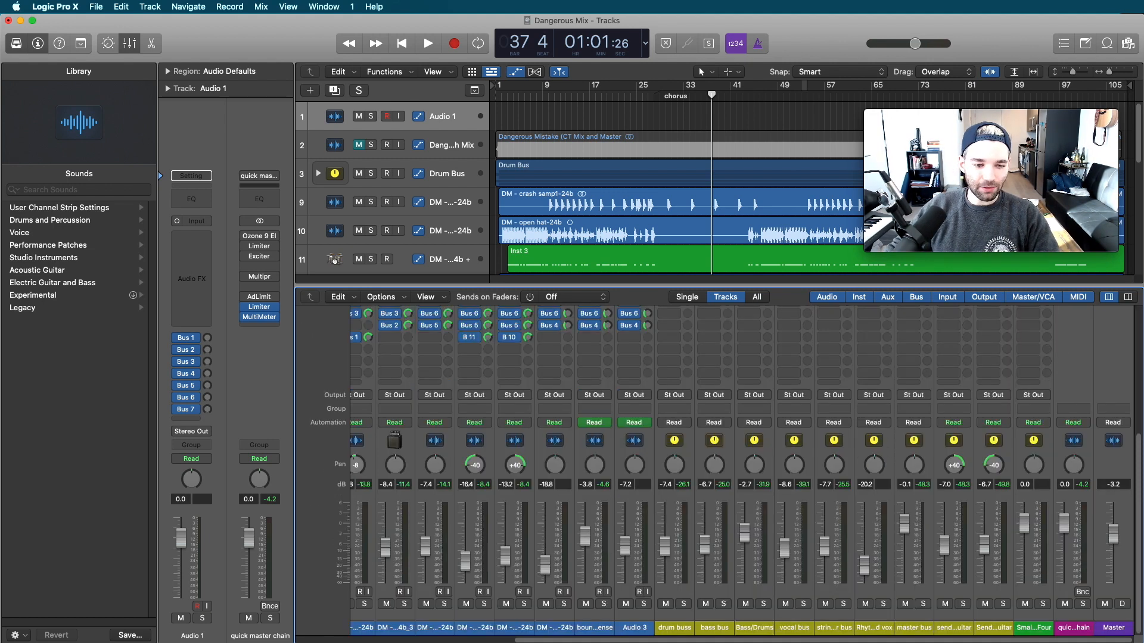
scroll(721, 489, "left", 10)
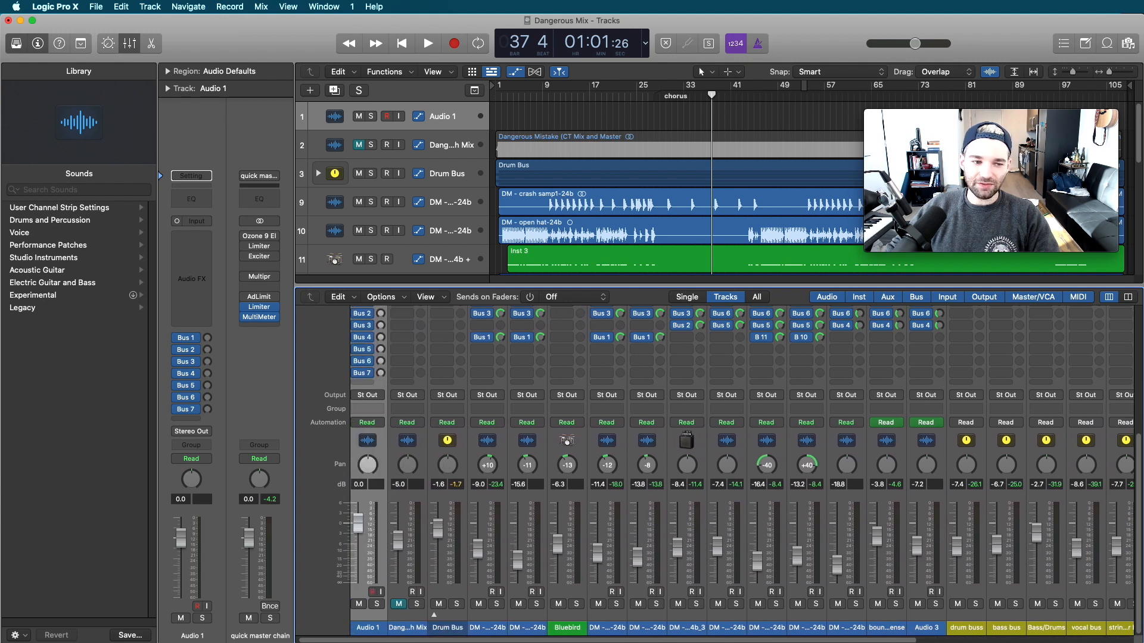